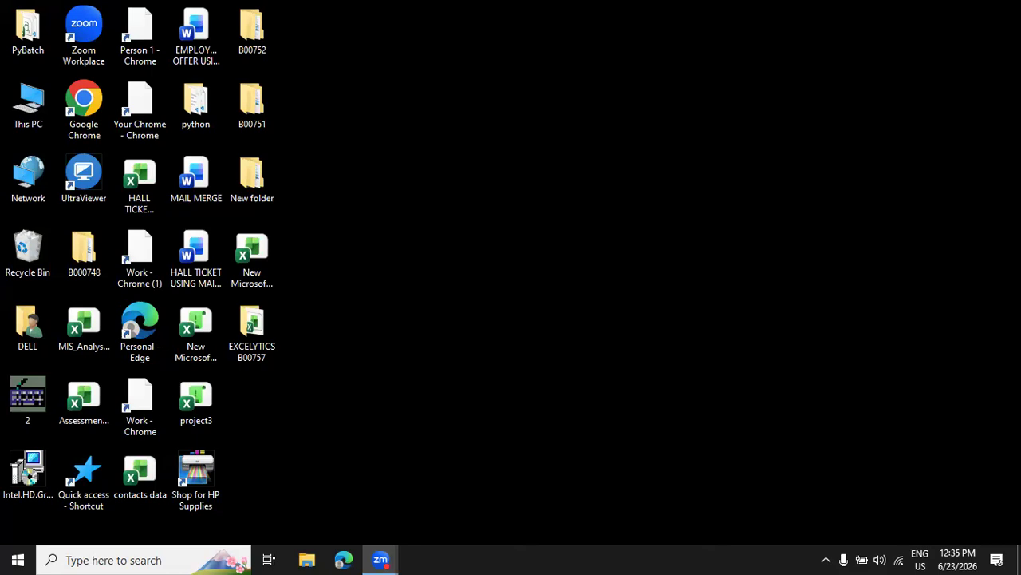
{"action": "left_click", "coordinate": [300, 558]}
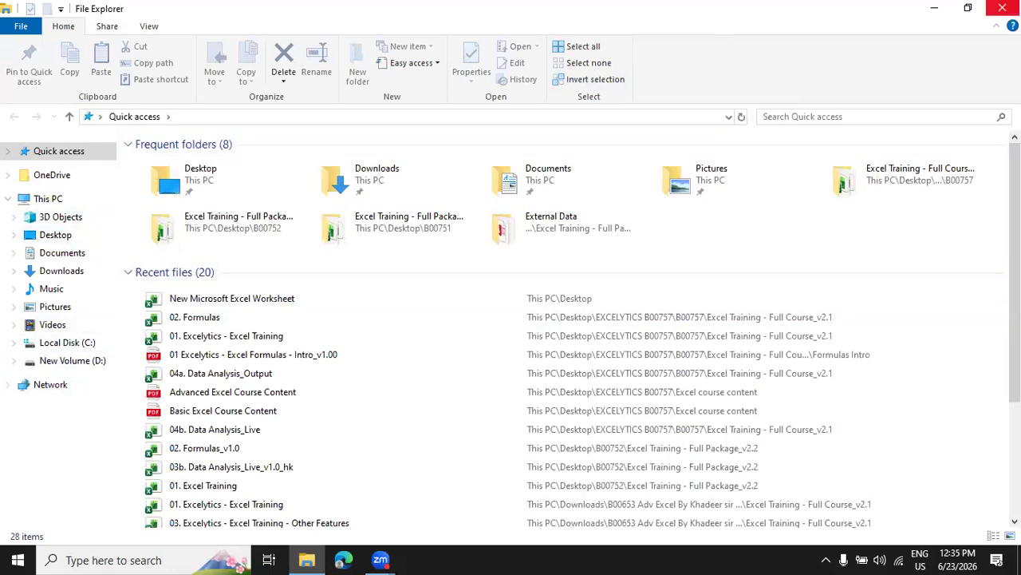
{"action": "left_click", "coordinate": [1002, 8]}
{"action": "left_click", "coordinate": [83, 36]}
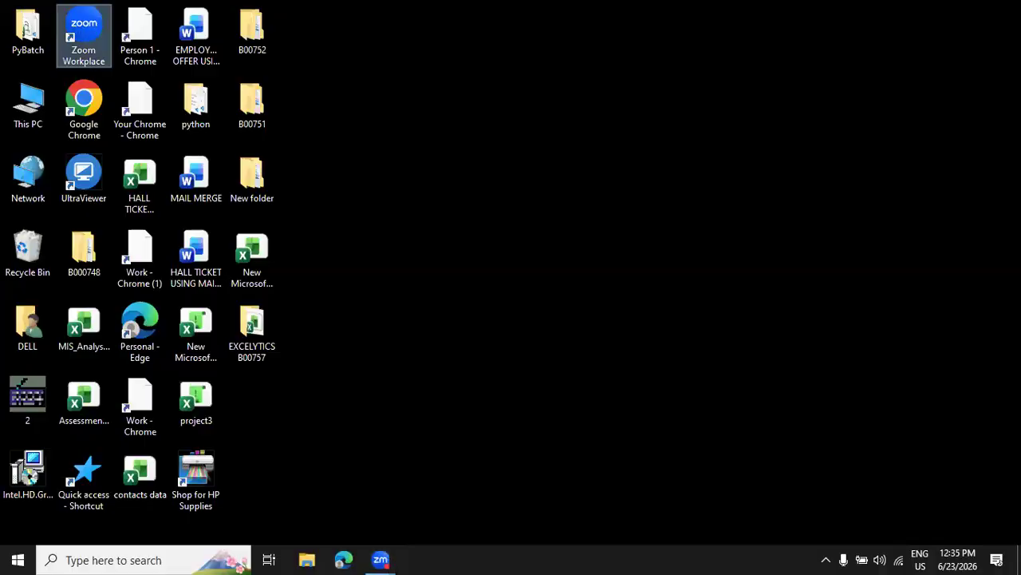
Open the workbook 02. Formulas from EXCELYTICS B00757, B00757, Excel Training - Full Course_v2.1 on the desktop.
{"action": "double_click", "coordinate": [248, 347]}
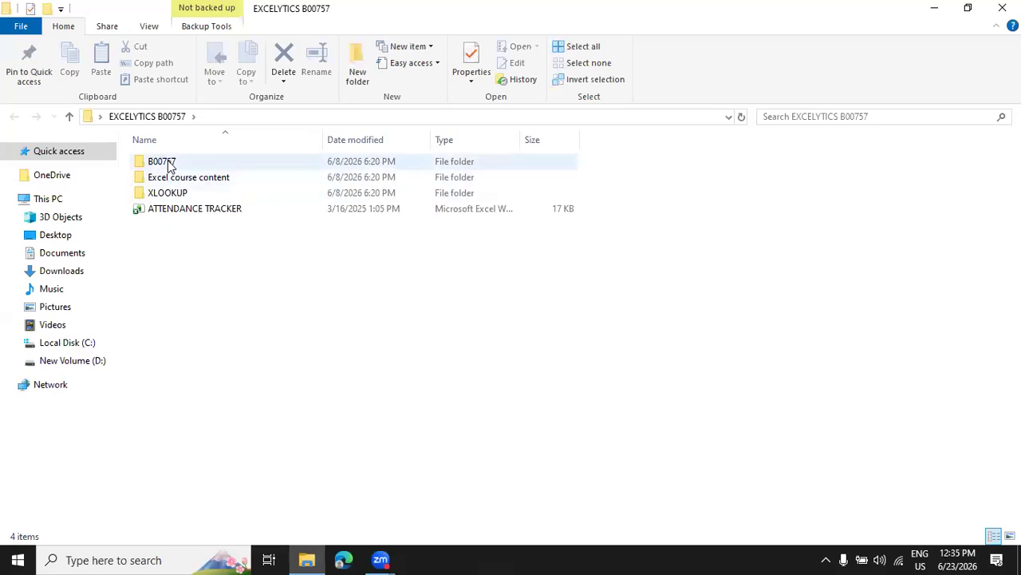
{"action": "double_click", "coordinate": [168, 165]}
{"action": "double_click", "coordinate": [211, 166]}
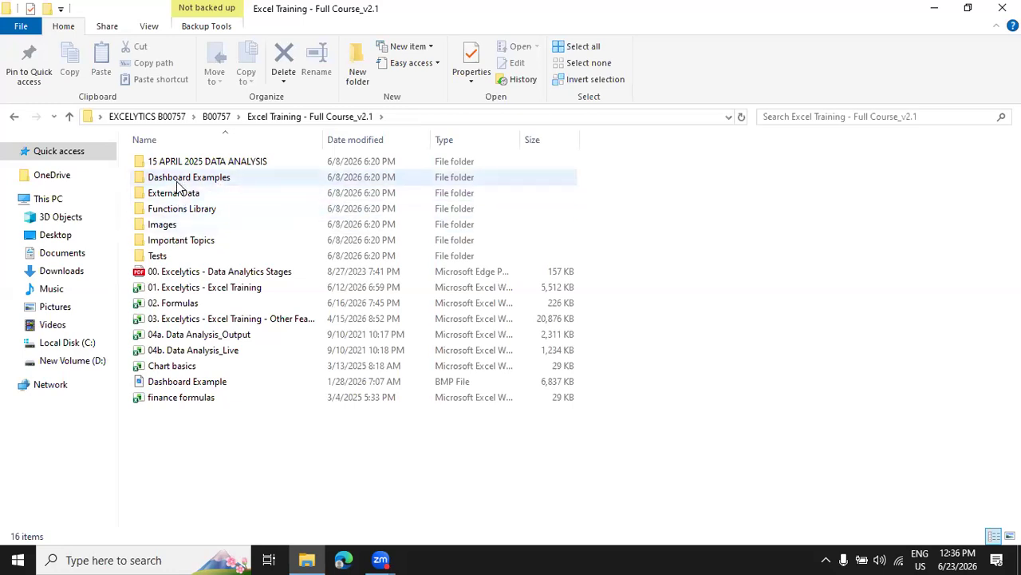
{"action": "left_click", "coordinate": [192, 303]}
{"action": "double_click", "coordinate": [191, 303]}
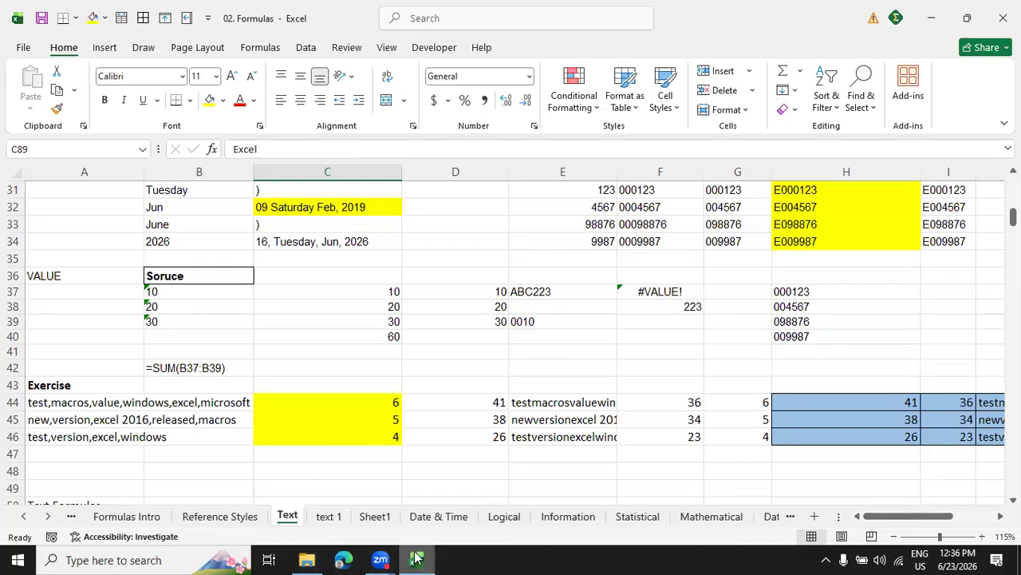
Switch to the Zoom Meeting window.
{"action": "left_click", "coordinate": [382, 555]}
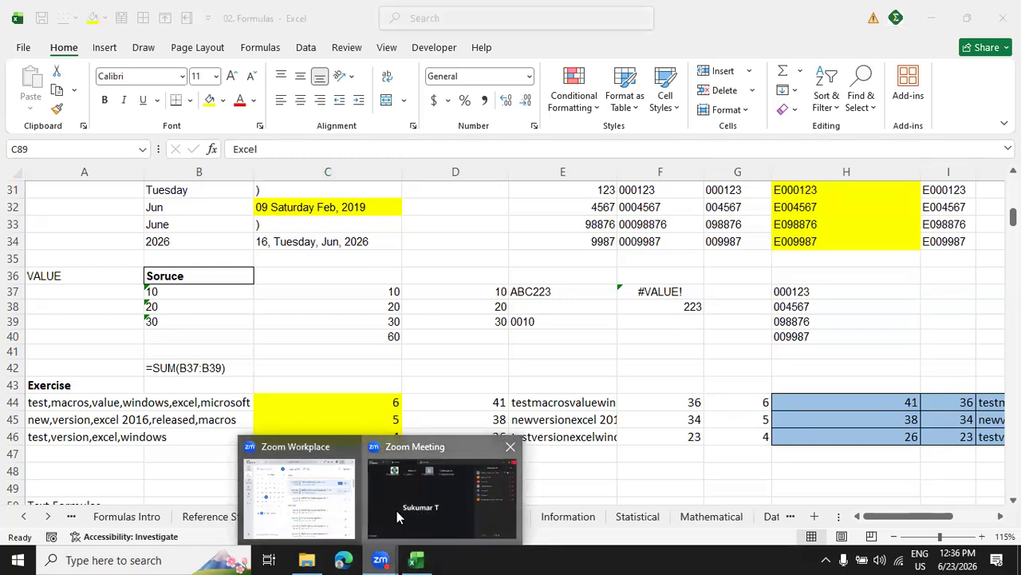
{"action": "left_click", "coordinate": [398, 516]}
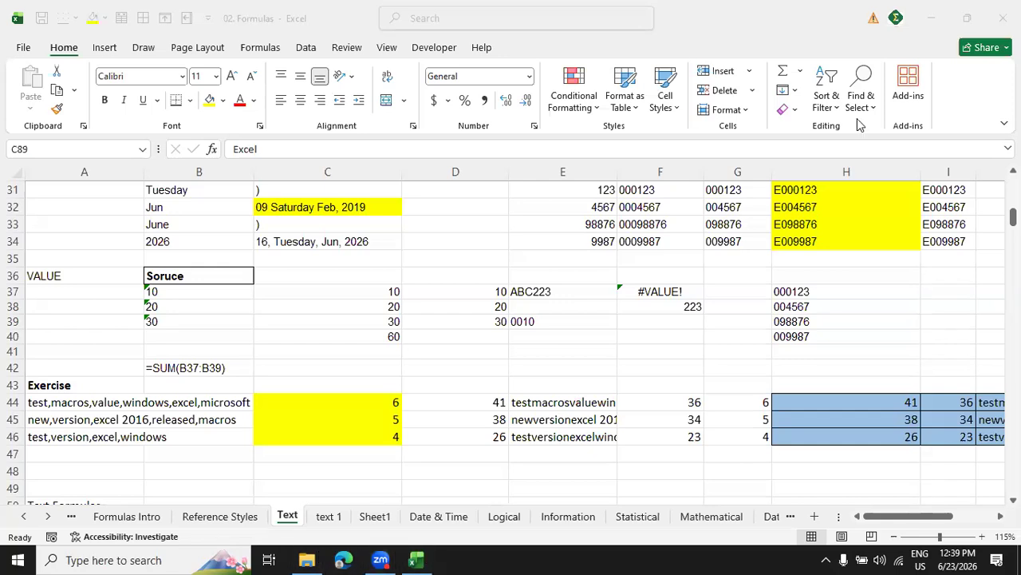
Show the Date & Time worksheet of the 02. Formulas workbook in Excel from its first row.
{"action": "scroll", "coordinate": [372, 413], "scroll_direction": "up", "scroll_amount": 10}
{"action": "scroll", "coordinate": [374, 412], "scroll_direction": "down", "scroll_amount": 20}
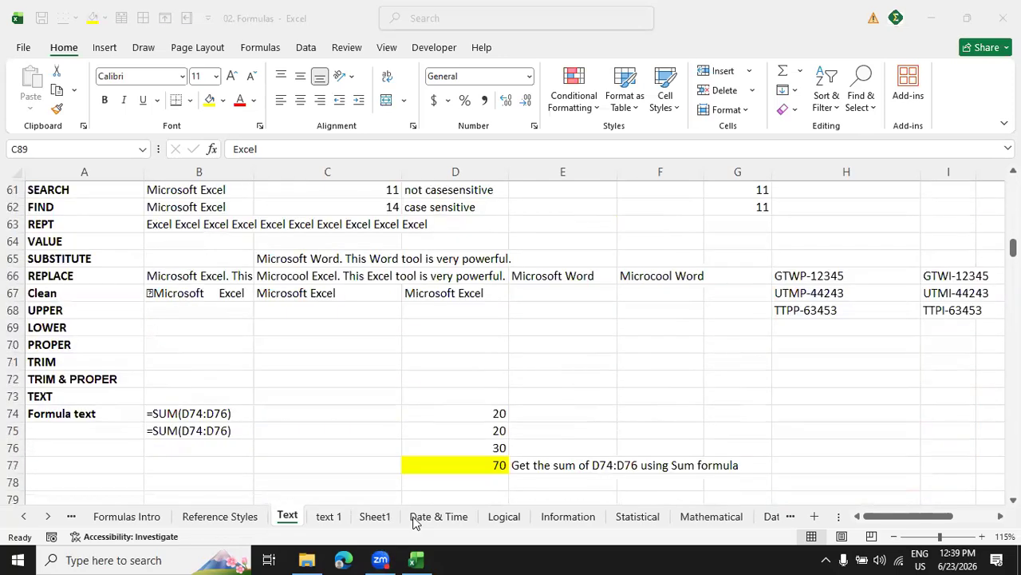
{"action": "left_click", "coordinate": [415, 523]}
{"action": "left_click", "coordinate": [415, 522]}
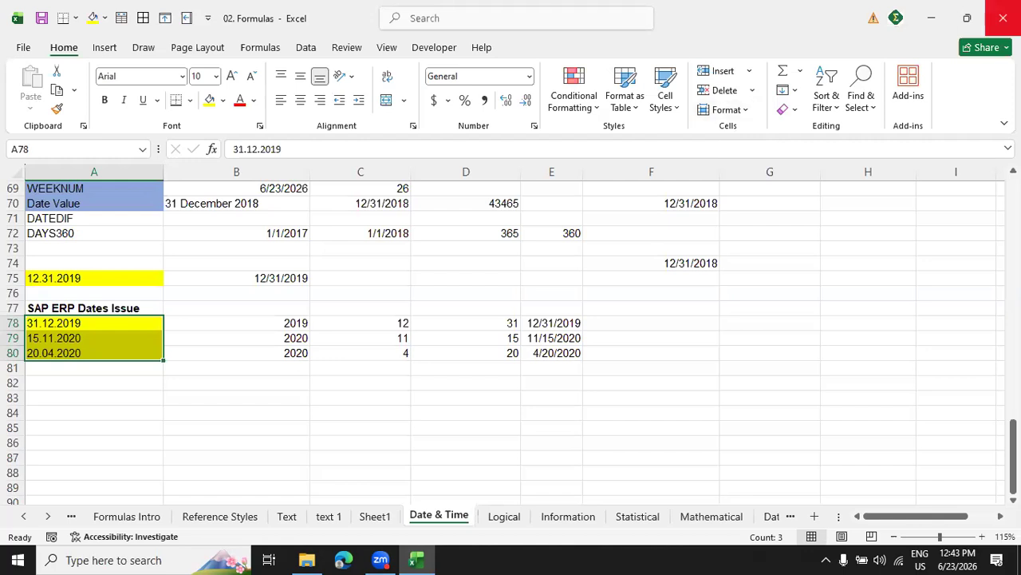
{"action": "left_click", "coordinate": [992, 96]}
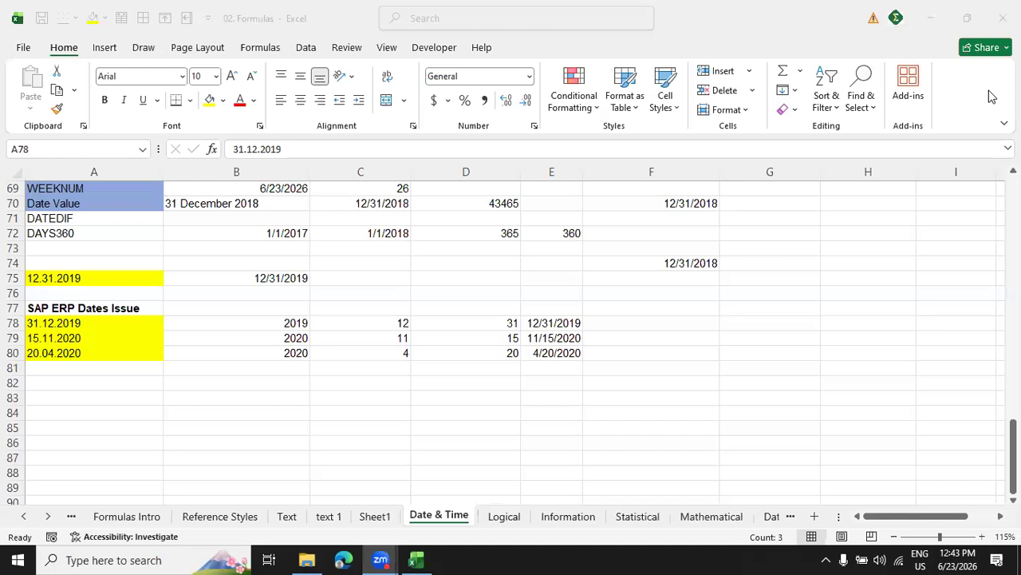
{"action": "scroll", "coordinate": [676, 238], "scroll_direction": "up", "scroll_amount": 20}
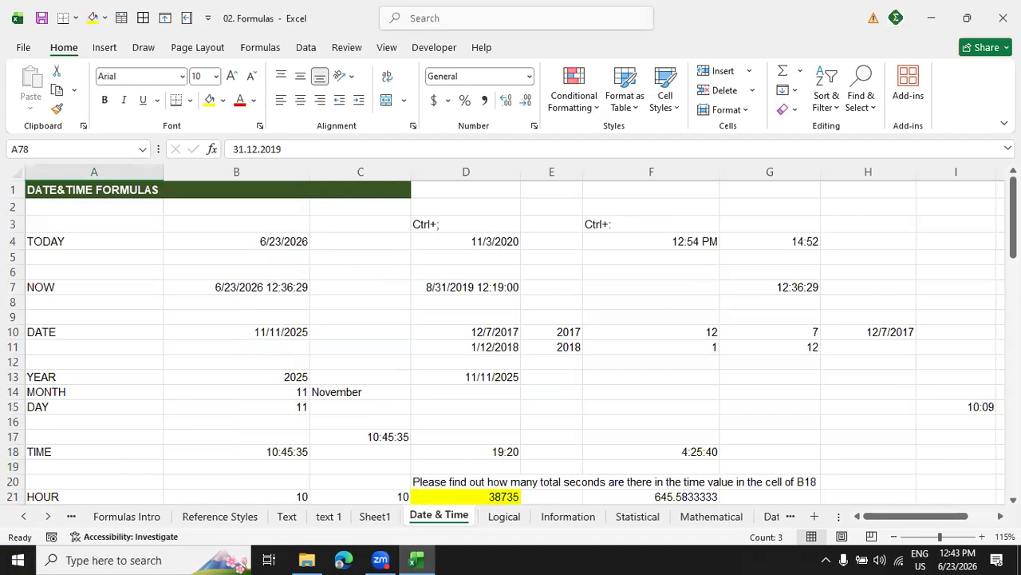
{"action": "left_click", "coordinate": [992, 102]}
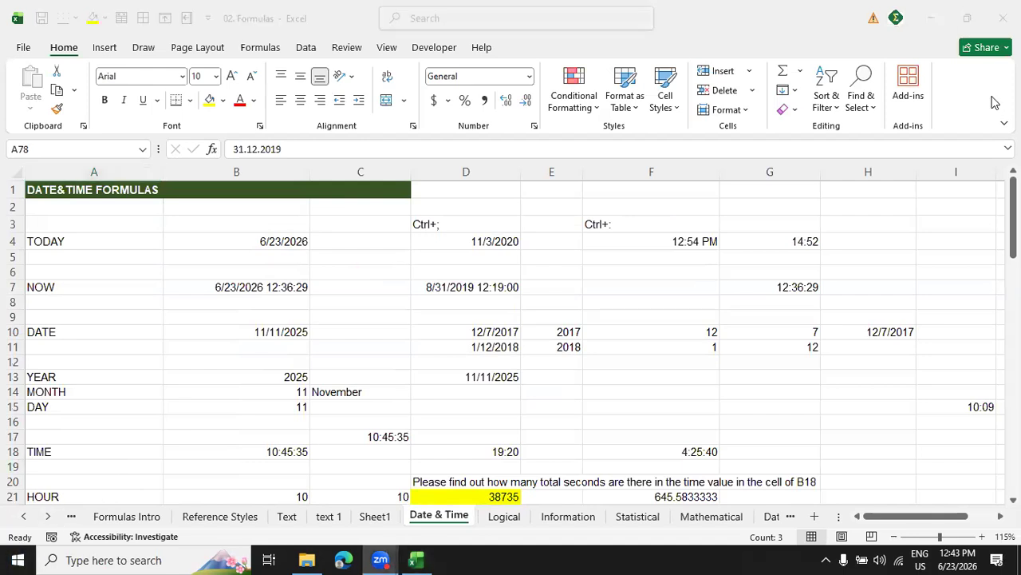
{"action": "left_click", "coordinate": [93, 303]}
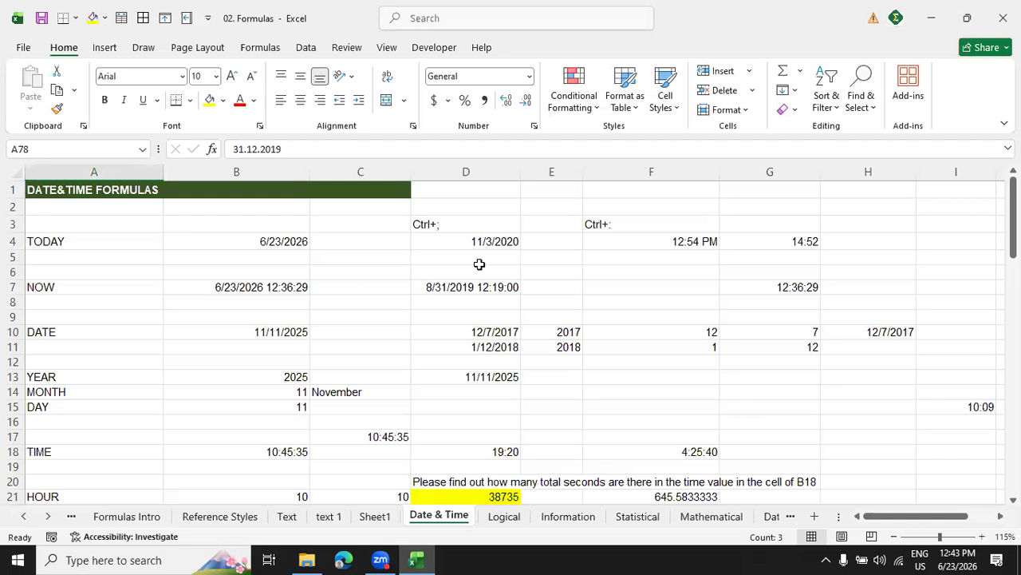
Insert the current date, 6/23/2026, as a fixed value in cell H3.
{"action": "left_click", "coordinate": [913, 227]}
{"action": "key", "text": "ctrl+semicolon"}
{"action": "key", "text": "Return"}
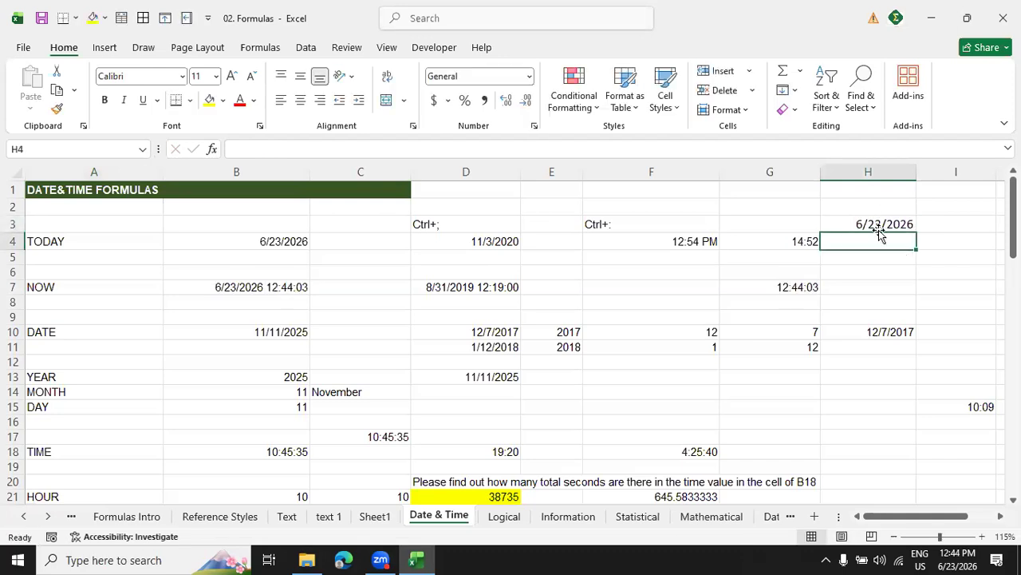
Replace the date in cell H3 with the current time, 12:44 PM, as a fixed value.
{"action": "left_click", "coordinate": [885, 224]}
{"action": "key", "text": "BackSpace"}
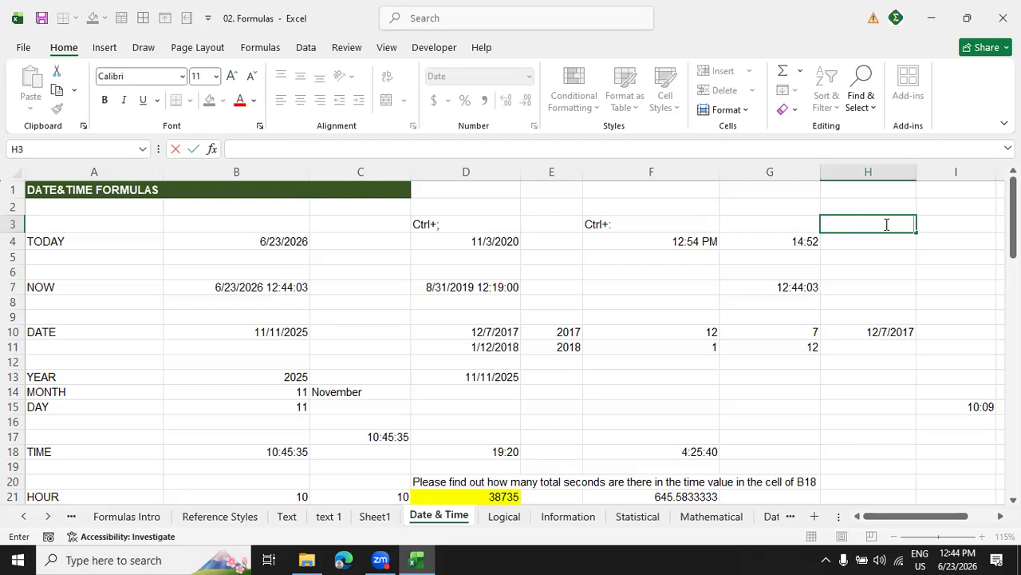
{"action": "key", "text": "ctrl+shift+semicolon"}
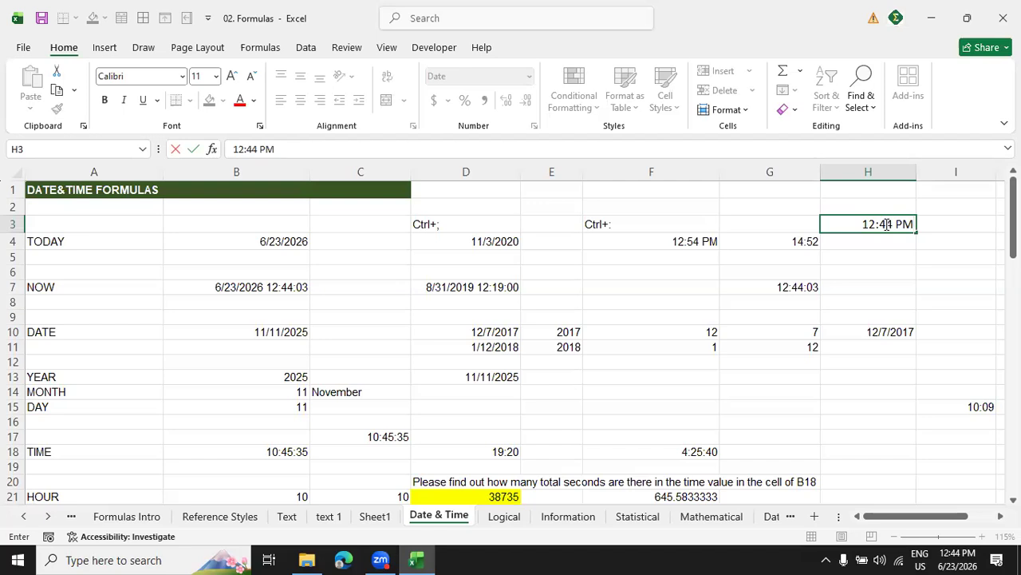
{"action": "key", "text": "Return"}
Clear the time from cell H3.
{"action": "left_click", "coordinate": [885, 225]}
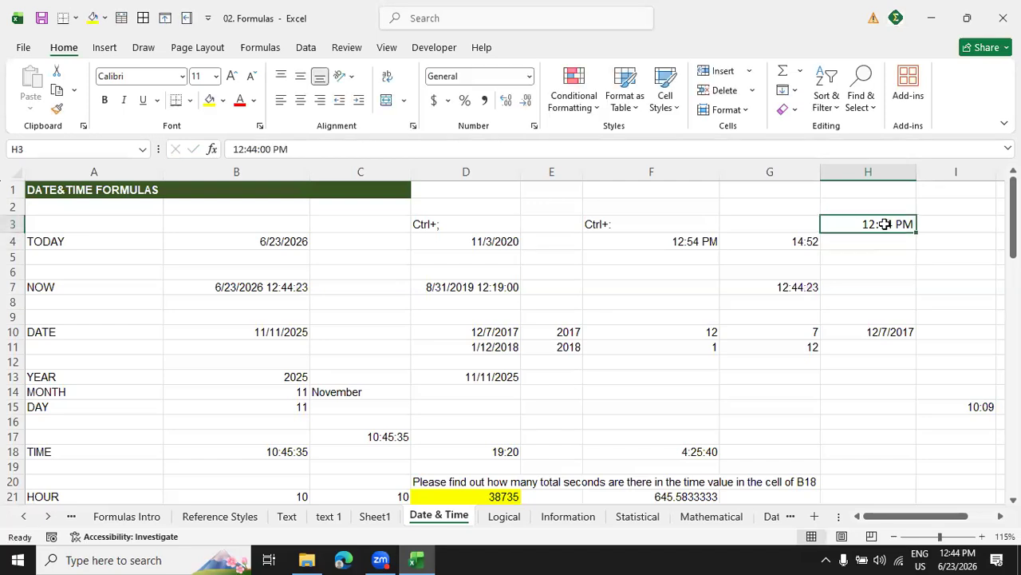
{"action": "key", "text": "BackSpace"}
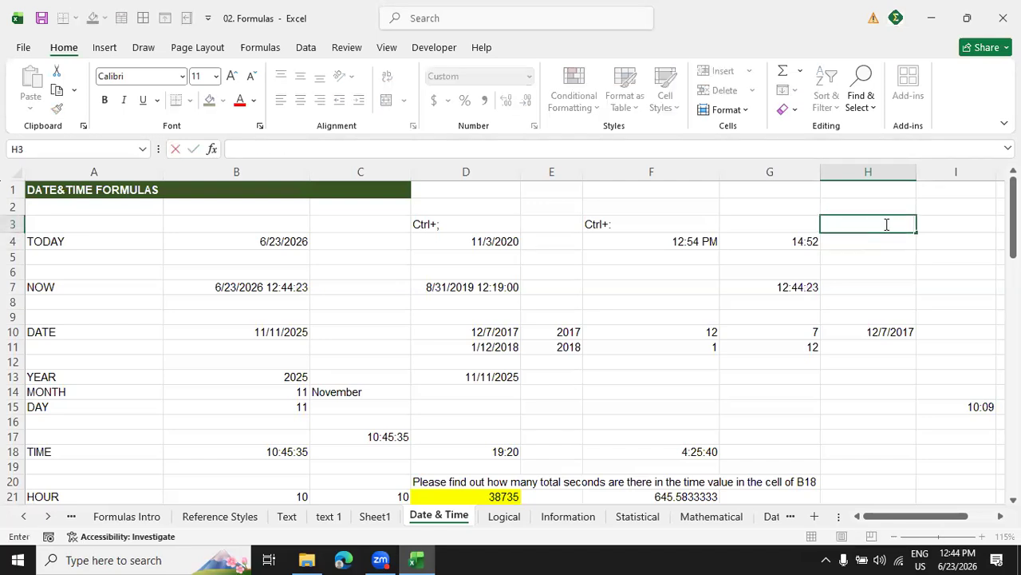
{"action": "left_click", "coordinate": [911, 271]}
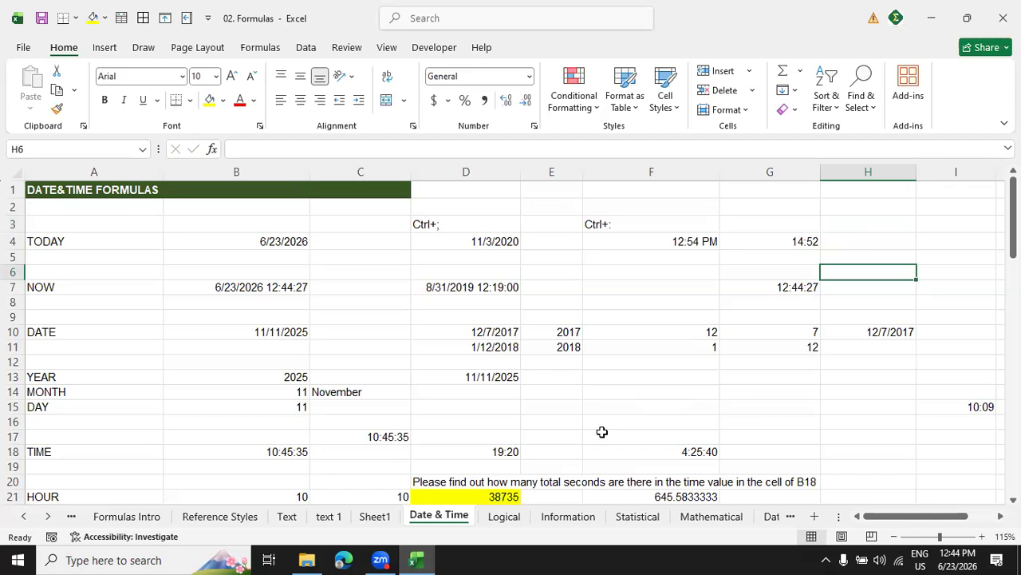
Enter the formula =TODAY() in cell B3, above the existing TODAY example.
{"action": "left_click", "coordinate": [266, 224]}
{"action": "type", "text": "=today"}
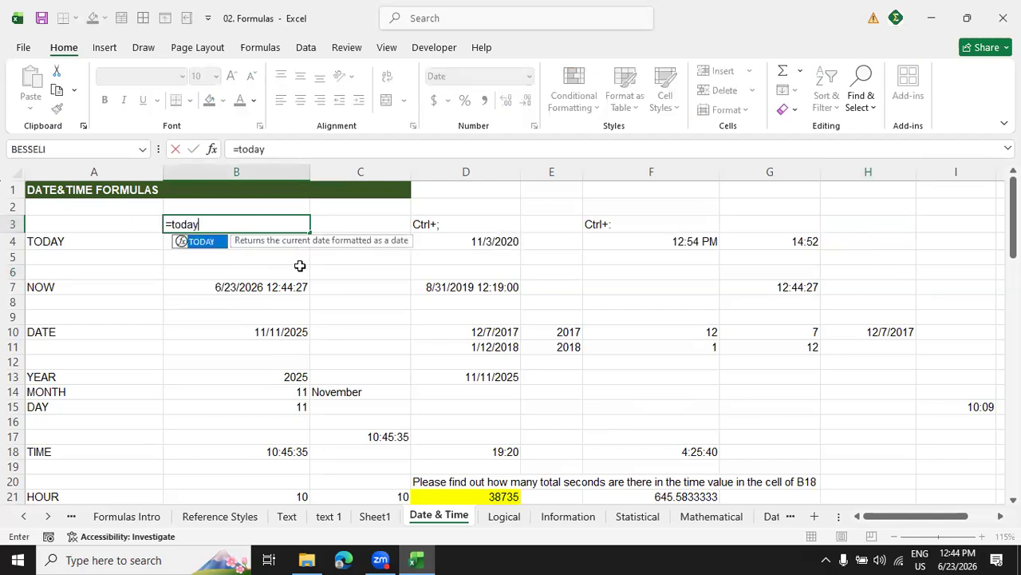
{"action": "type", "text": "()"}
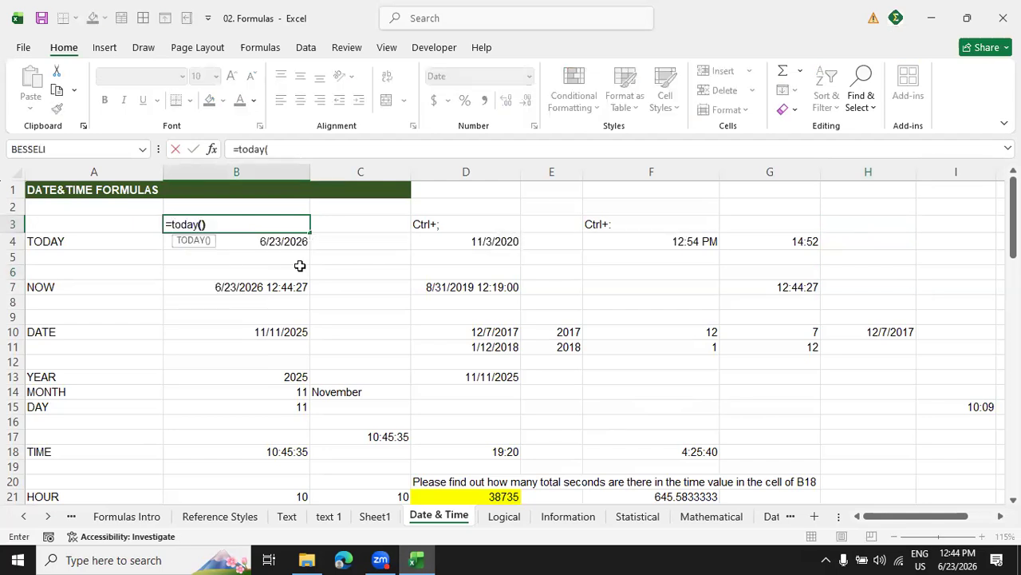
{"action": "key", "text": "Return"}
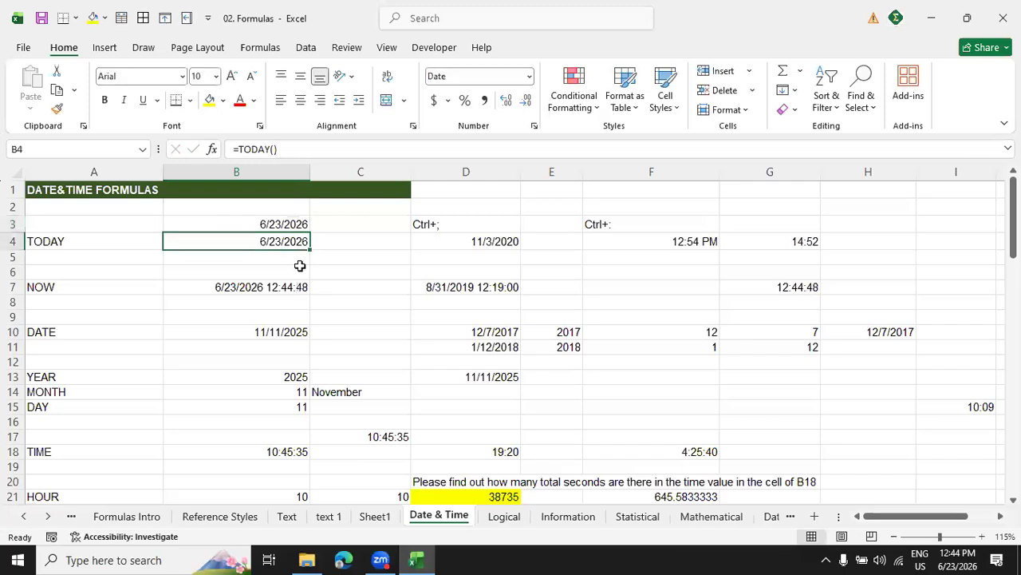
Remove the TODAY formula from cell B3.
{"action": "left_click", "coordinate": [297, 226]}
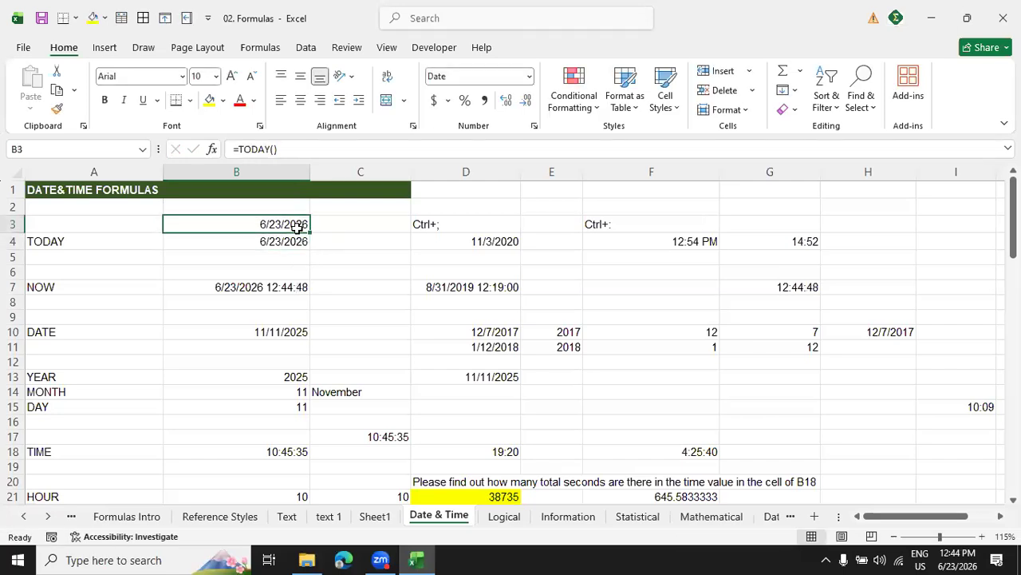
{"action": "double_click", "coordinate": [297, 227]}
{"action": "key", "text": "Return"}
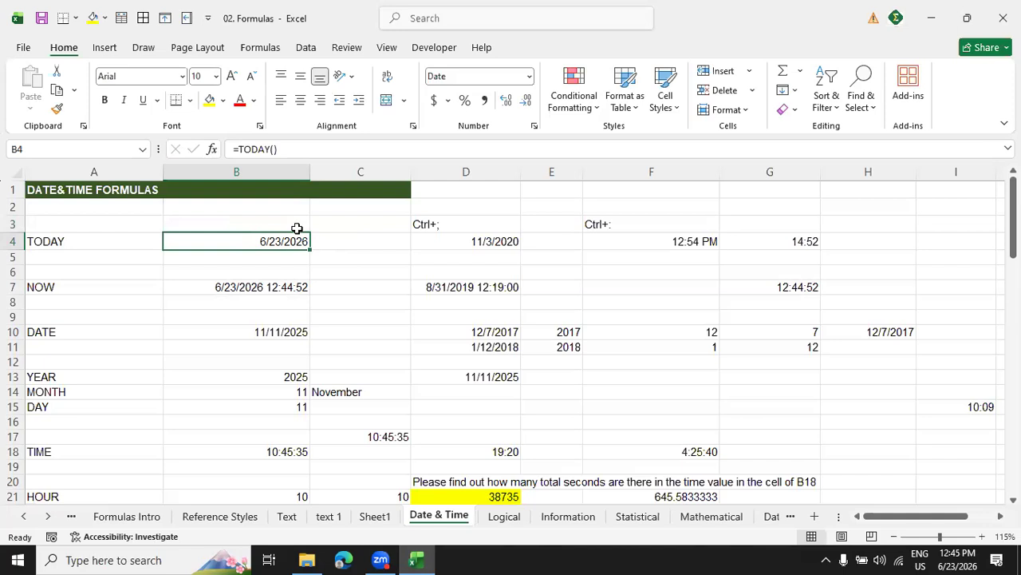
Replace the date and time in cell D7 with the formula =NOW() and re-enter it to refresh the time.
{"action": "left_click", "coordinate": [873, 206]}
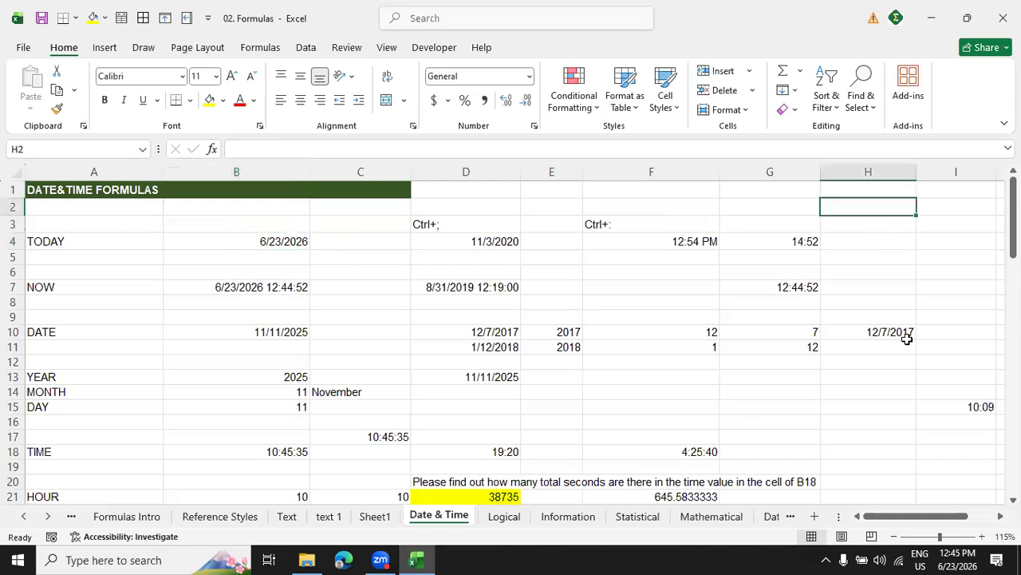
{"action": "left_click", "coordinate": [454, 286]}
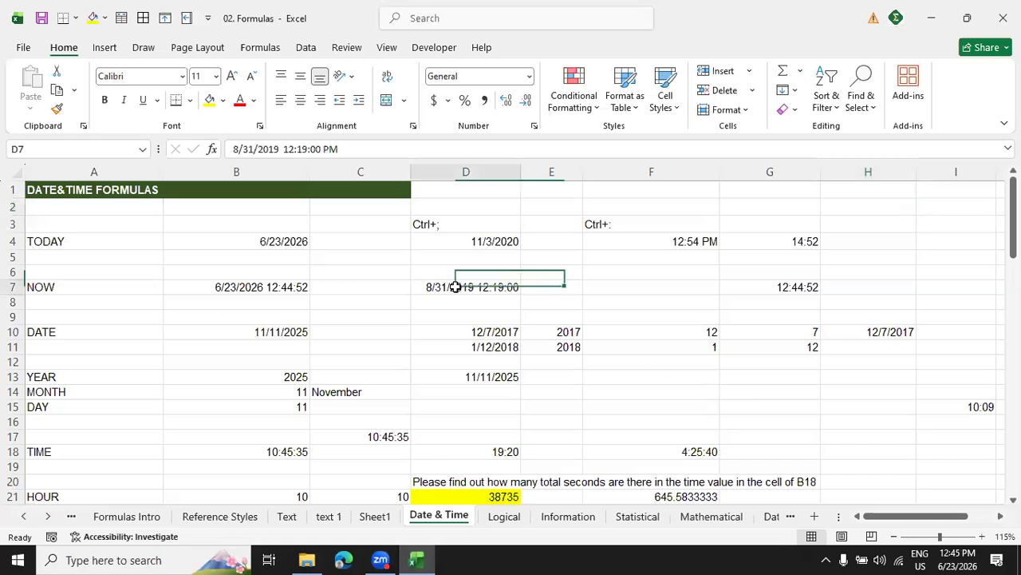
{"action": "key", "text": "BackSpace"}
{"action": "type", "text": "=now"}
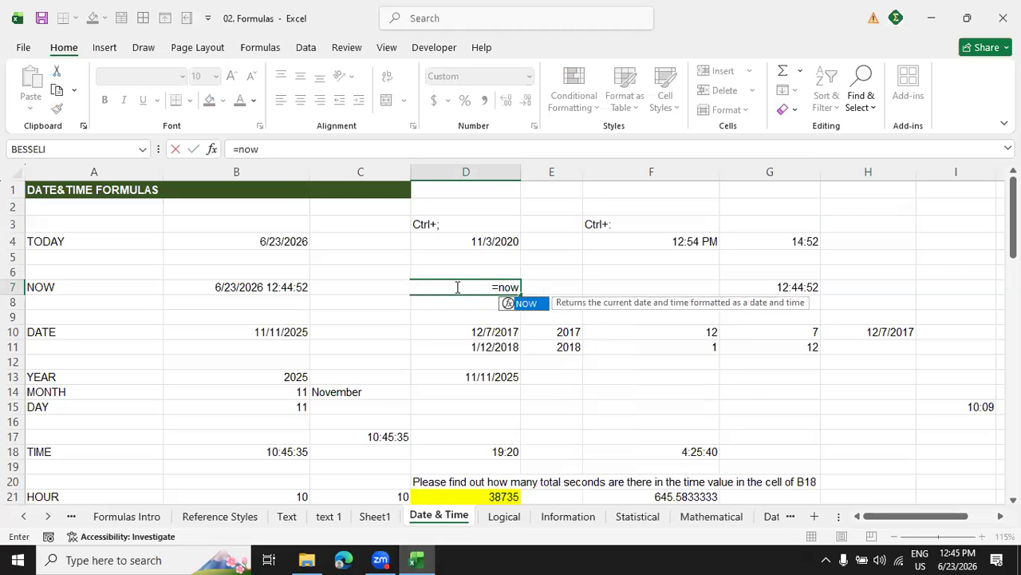
{"action": "type", "text": "()"}
{"action": "key", "text": "Return"}
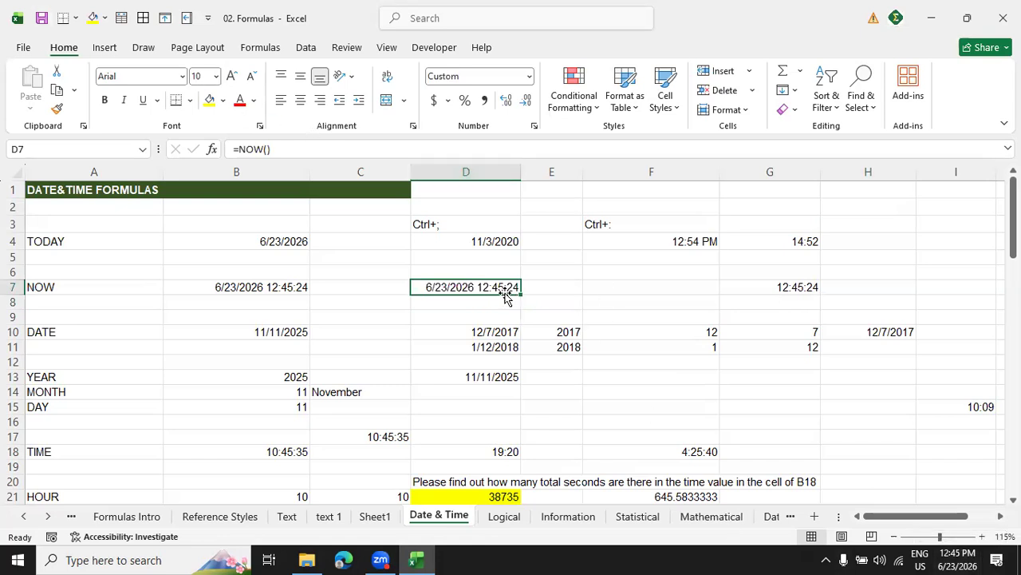
{"action": "left_click", "coordinate": [286, 150]}
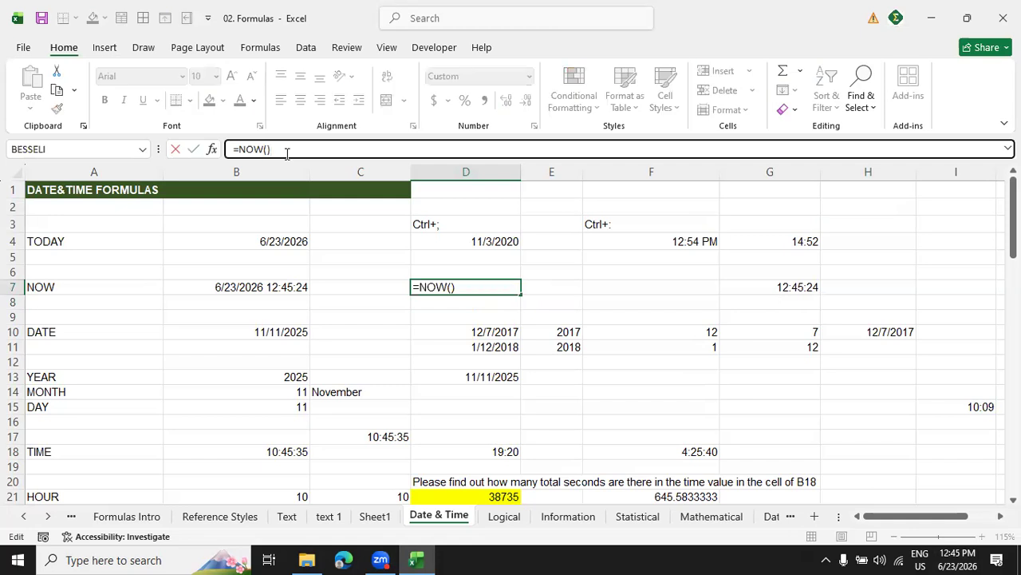
{"action": "key", "text": "Return"}
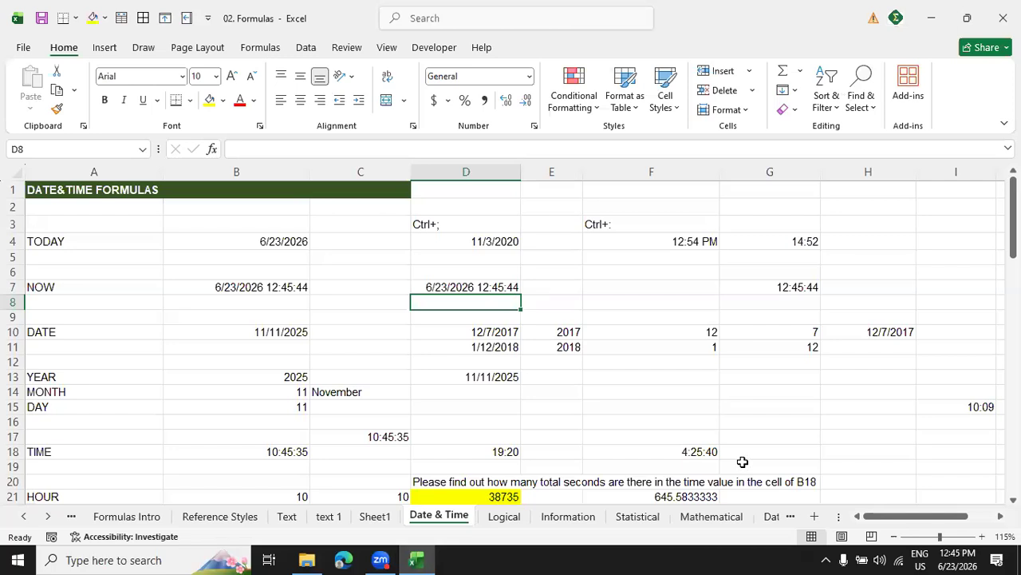
Re-enter cell H10 as =DATE(E10,F10,G10) and fill the formula down to H11.
{"action": "left_click", "coordinate": [573, 333]}
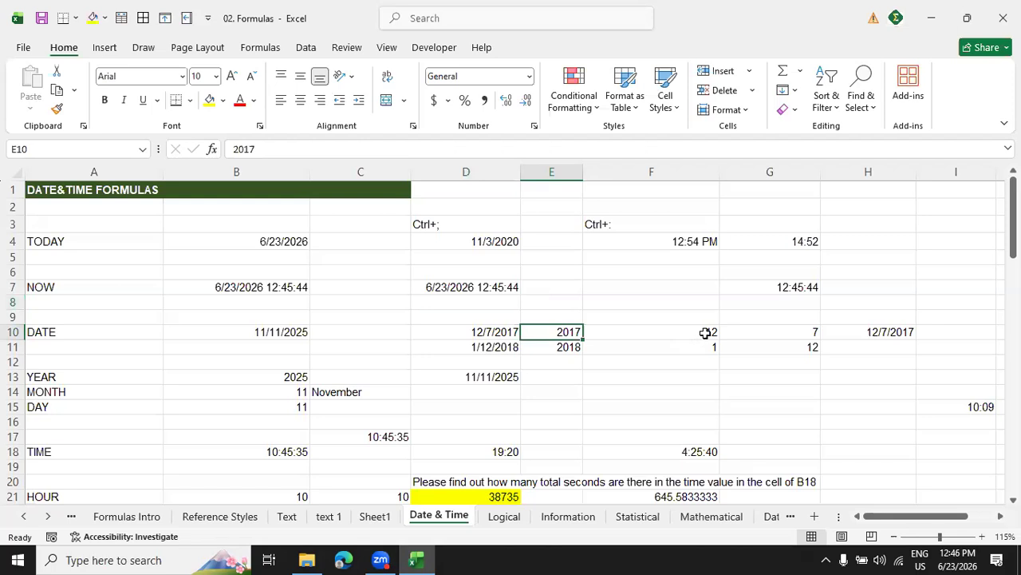
{"action": "left_click", "coordinate": [706, 333]}
{"action": "left_click", "coordinate": [780, 337]}
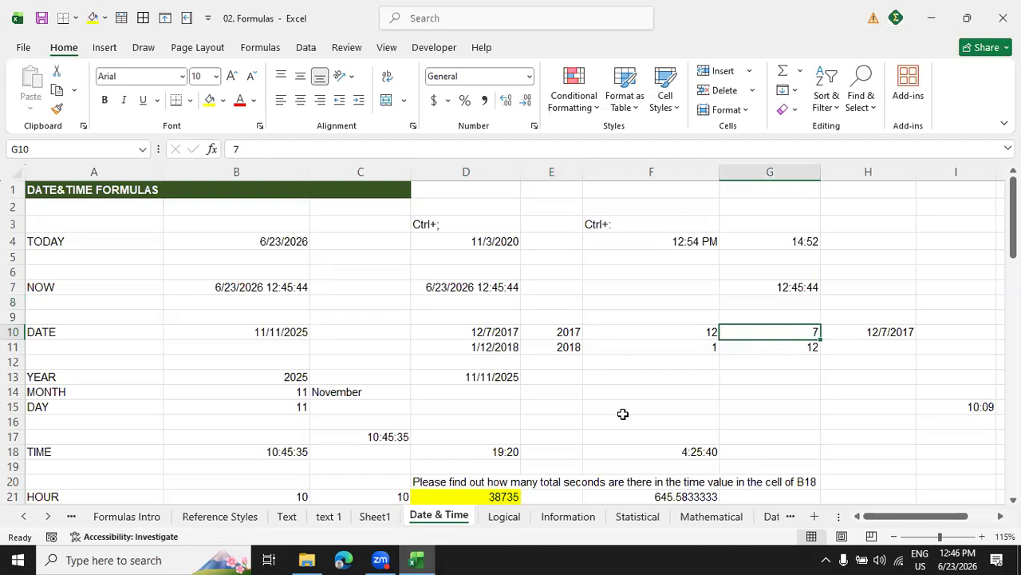
{"action": "left_click", "coordinate": [74, 336]}
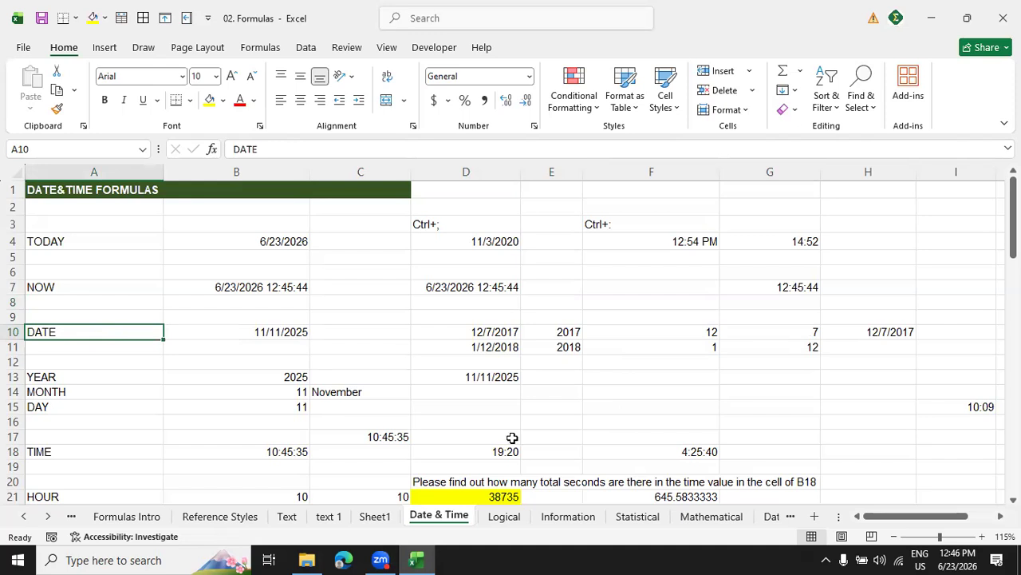
{"action": "left_click", "coordinate": [909, 332]}
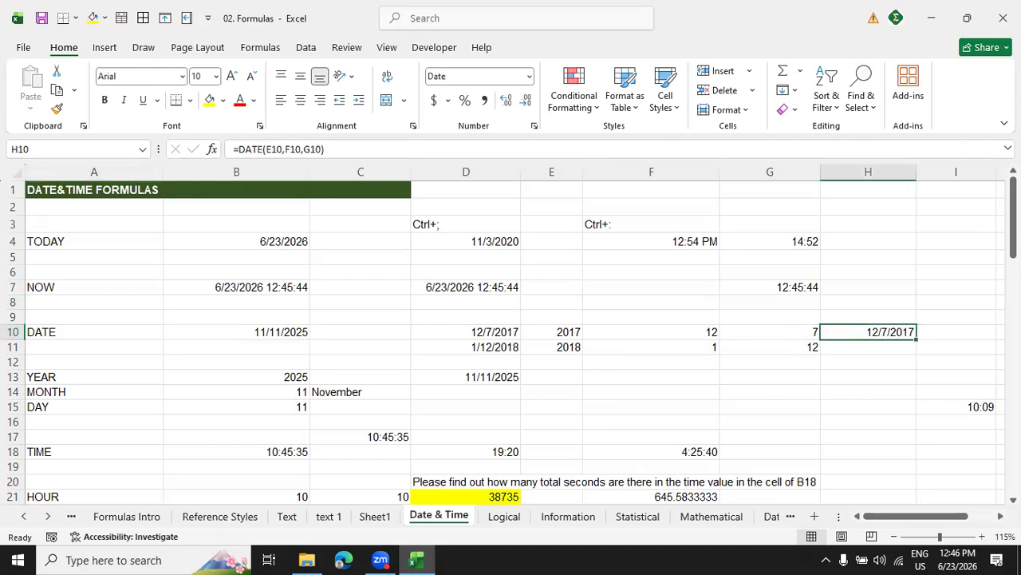
{"action": "key", "text": "BackSpace"}
{"action": "type", "text": "=date"}
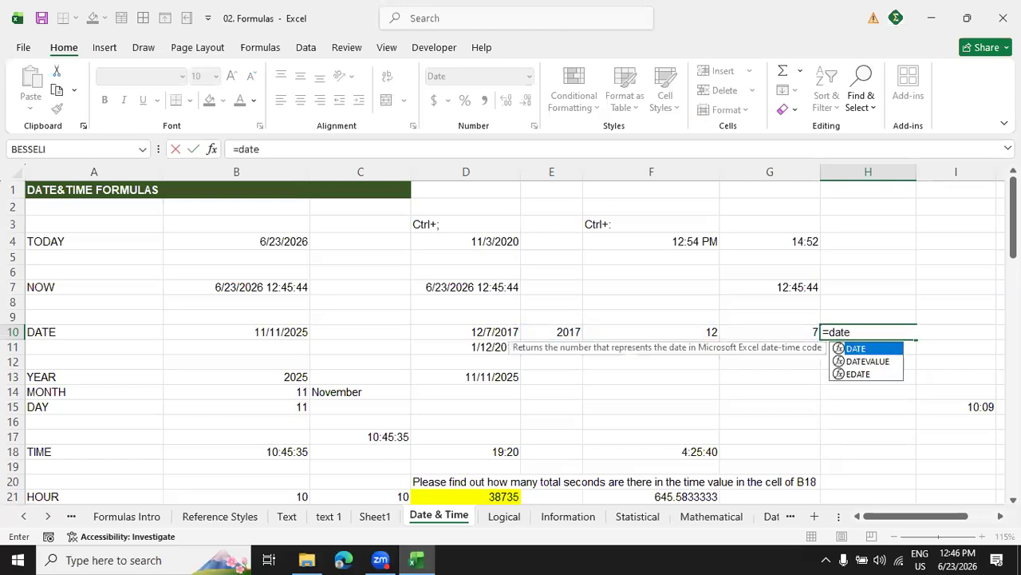
{"action": "type", "text": "("}
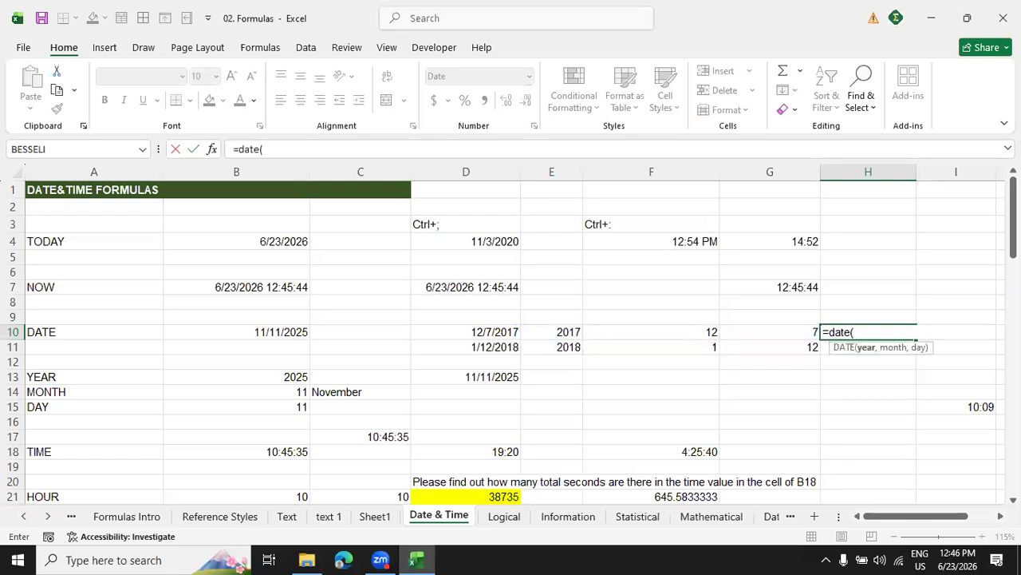
{"action": "left_click", "coordinate": [569, 332]}
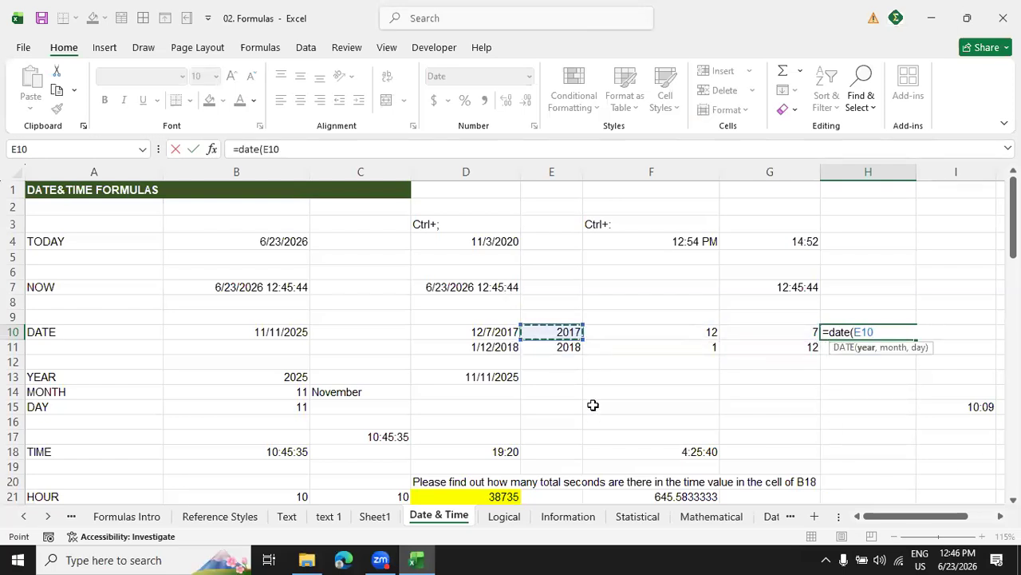
{"action": "type", "text": ","}
{"action": "left_click", "coordinate": [690, 333]}
{"action": "type", "text": ","}
{"action": "left_click", "coordinate": [775, 335]}
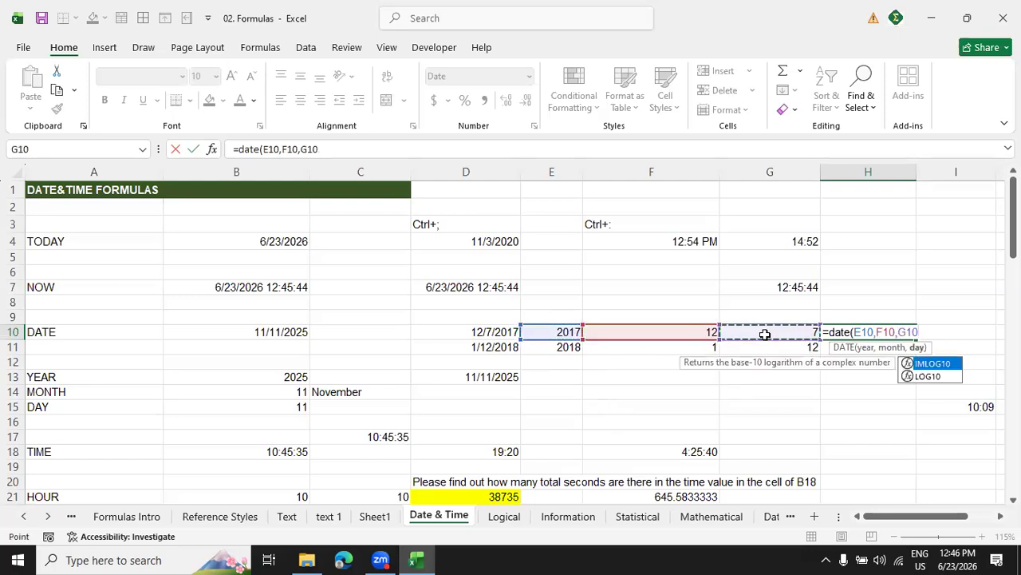
{"action": "type", "text": ")"}
{"action": "key", "text": "Return"}
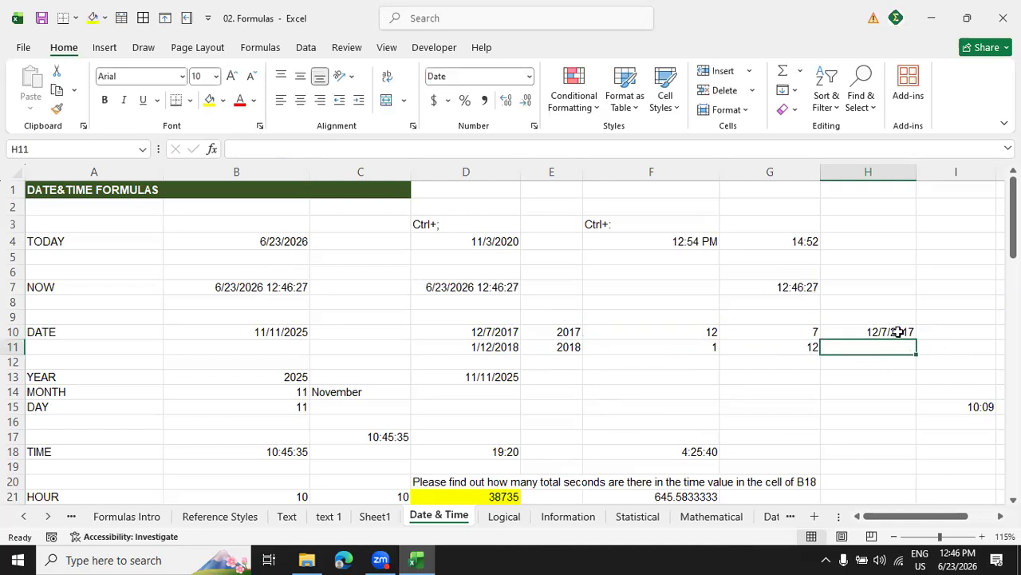
{"action": "left_click", "coordinate": [900, 333]}
{"action": "left_click_drag", "start_coordinate": [921, 341], "coordinate": [918, 356]}
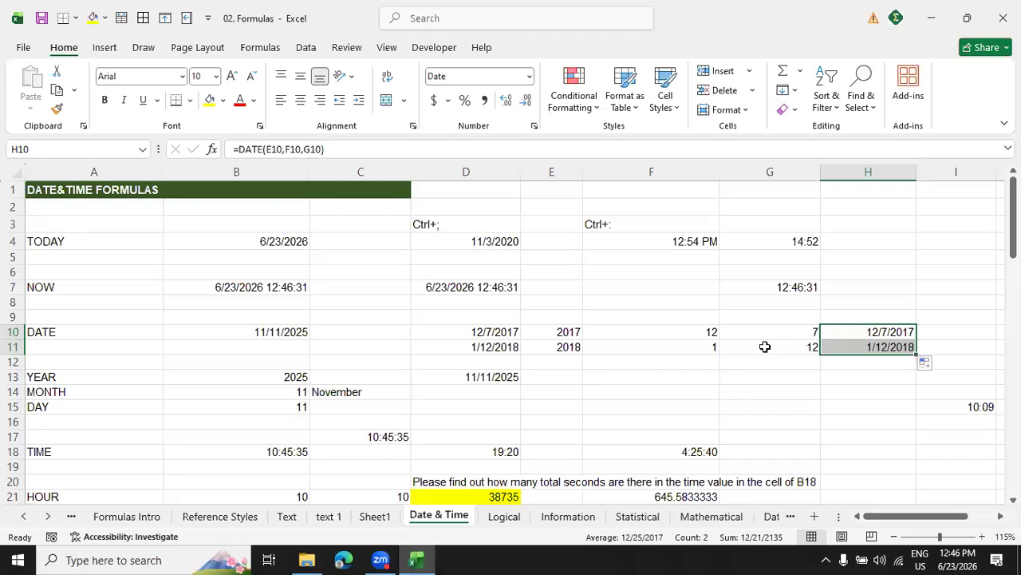
Replace the date in cell B10 with today's static date, 6/23/2026.
{"action": "left_click", "coordinate": [277, 380]}
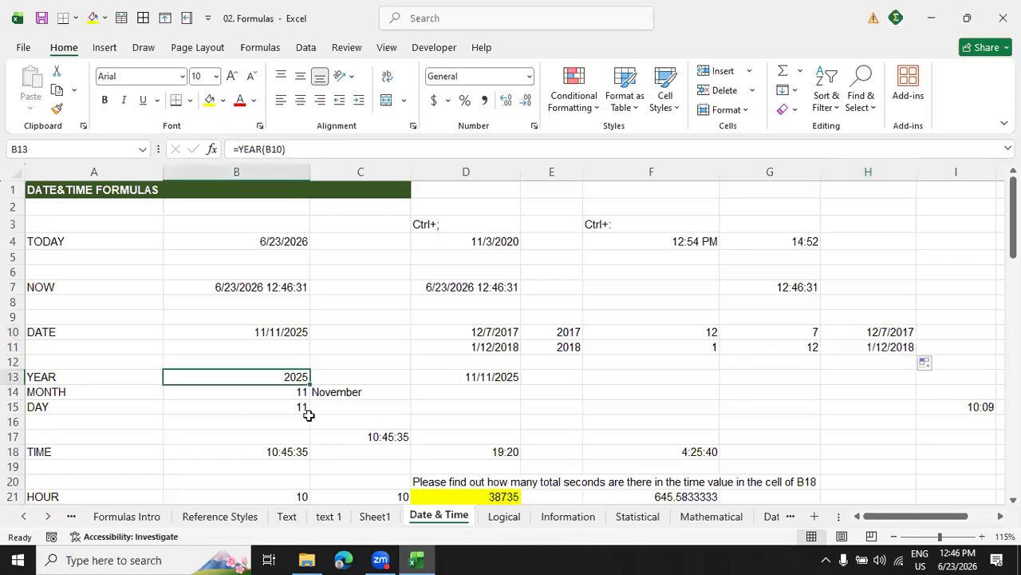
{"action": "left_click", "coordinate": [281, 331]}
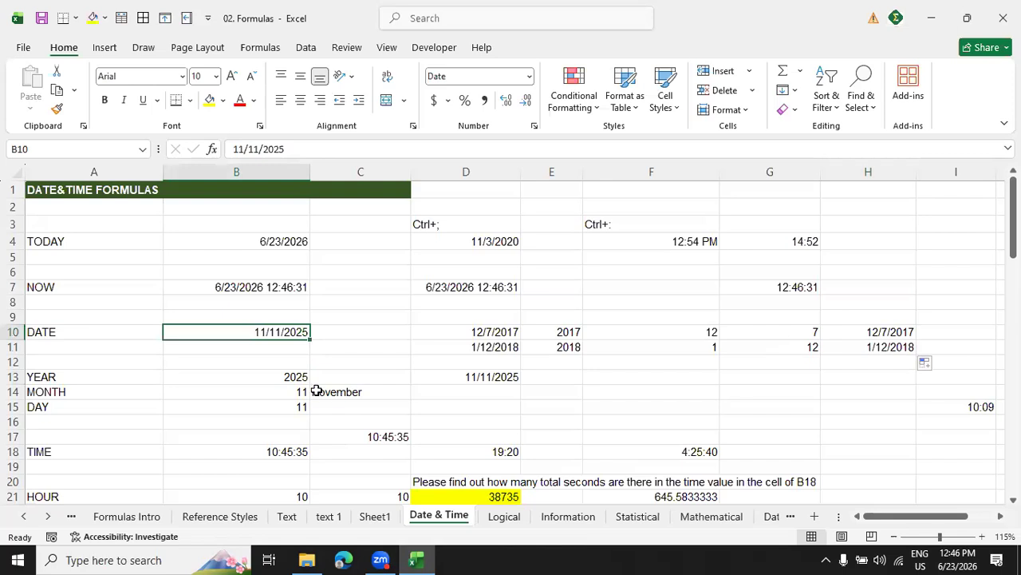
{"action": "key", "text": "ctrl+semicolon"}
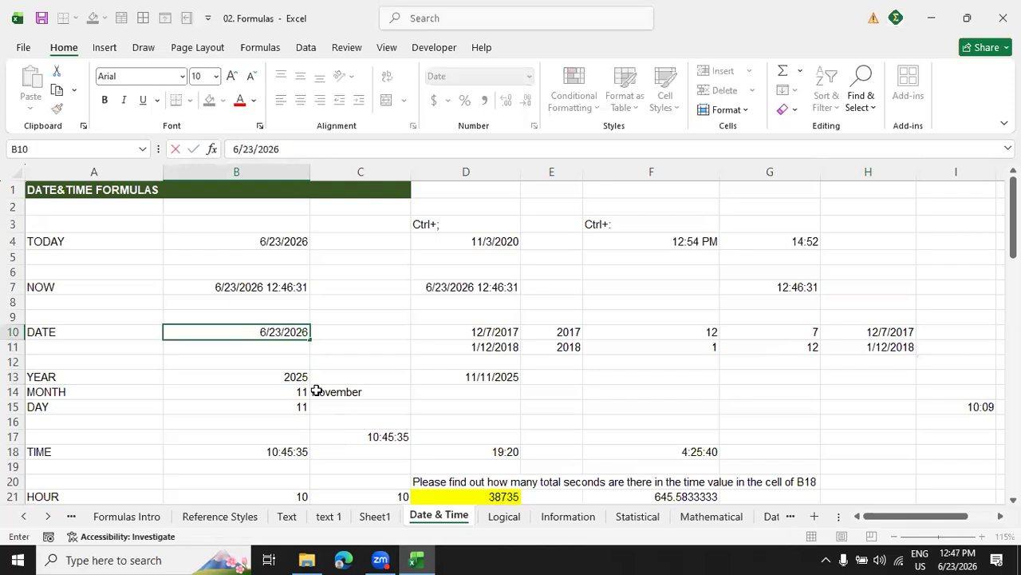
{"action": "key", "text": "Return"}
Clear the contents of the year, month and day results in cells B13:B15.
{"action": "left_click_drag", "start_coordinate": [285, 378], "coordinate": [288, 406]}
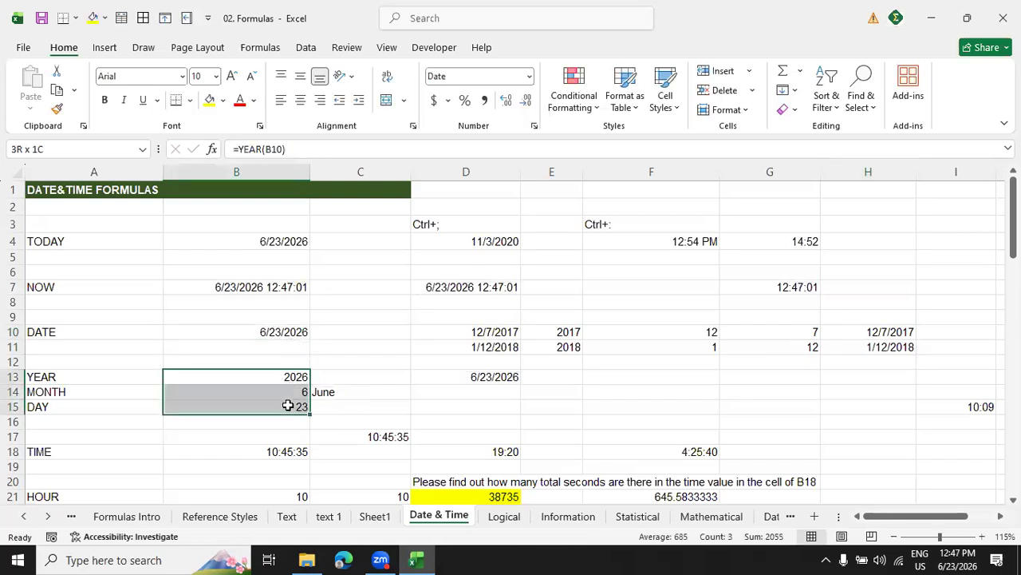
{"action": "right_click", "coordinate": [288, 405]}
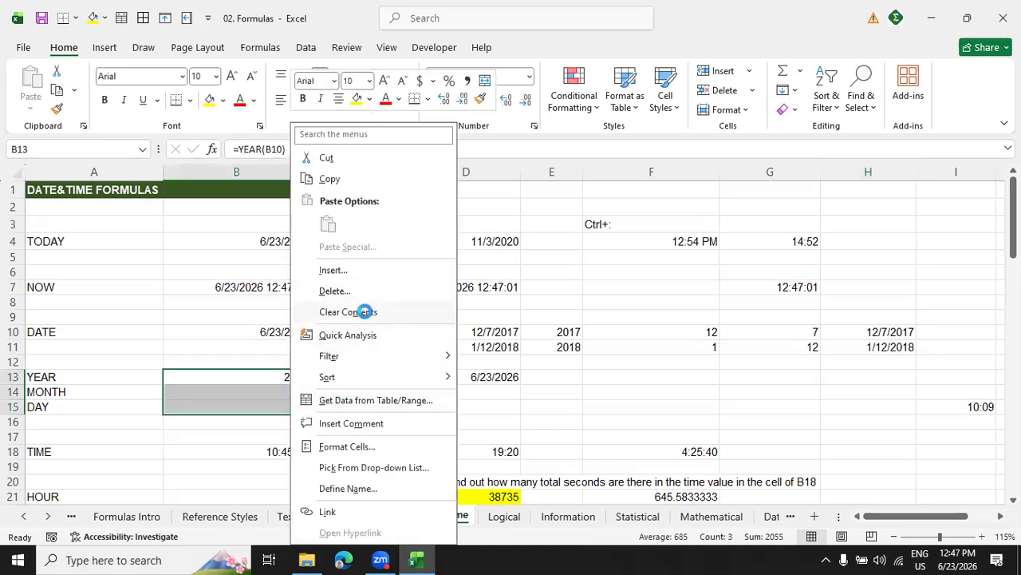
{"action": "left_click", "coordinate": [364, 311]}
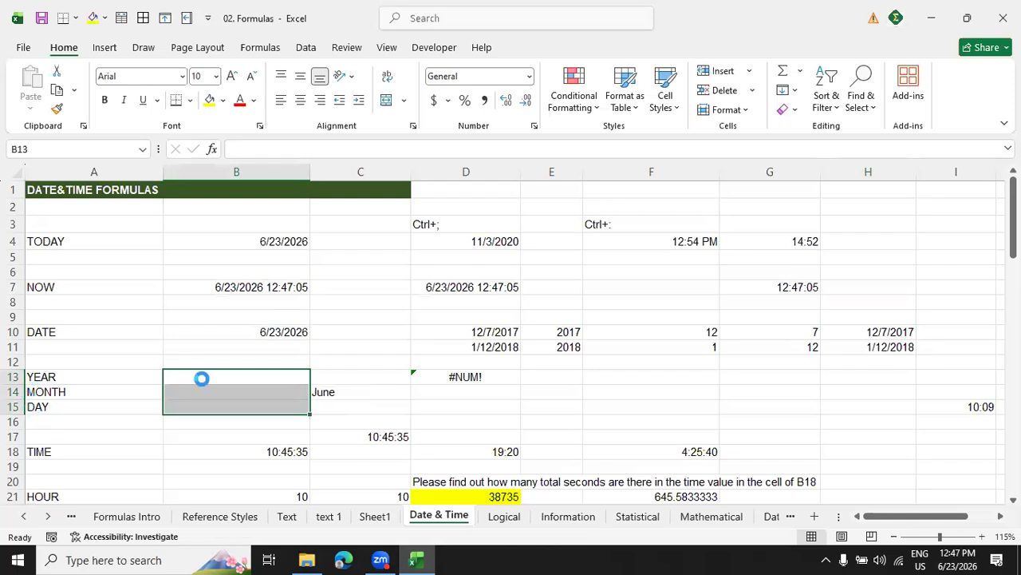
Enter the formula =YEAR(B10) in cell B13, beside the YEAR label, and reselect the cell to view it.
{"action": "left_click", "coordinate": [201, 378]}
{"action": "type", "text": "="}
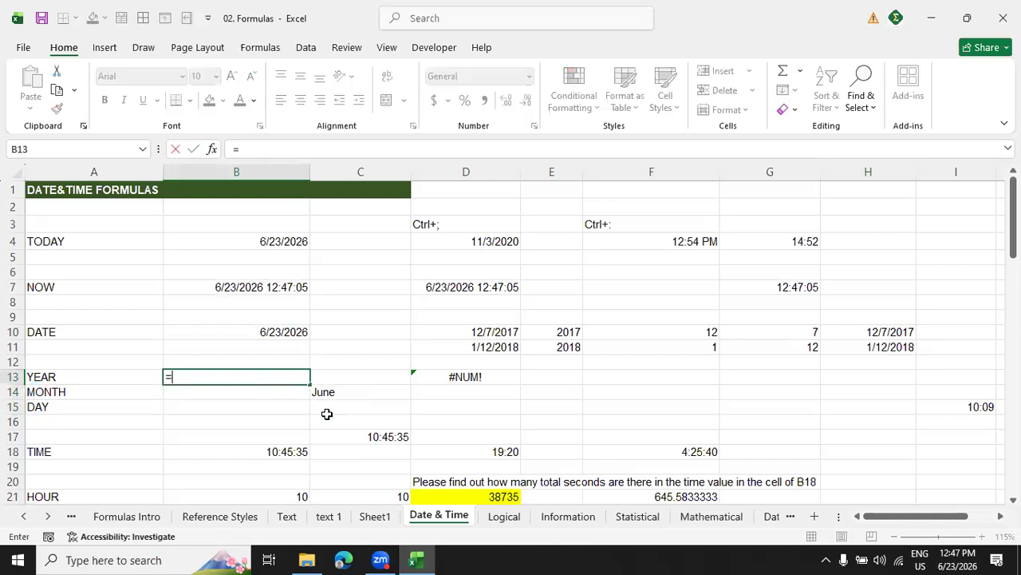
{"action": "type", "text": "year("}
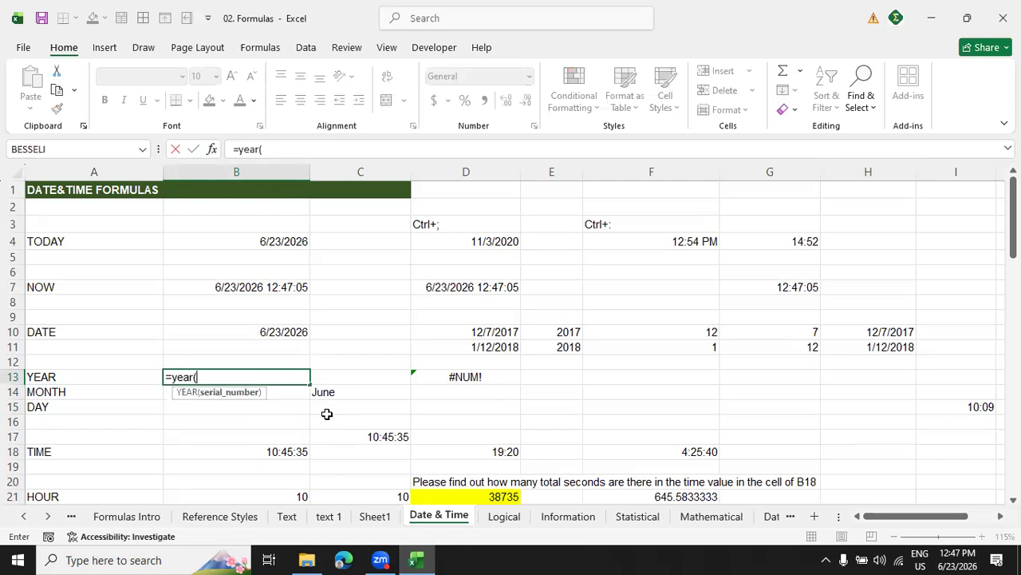
{"action": "left_click", "coordinate": [281, 331]}
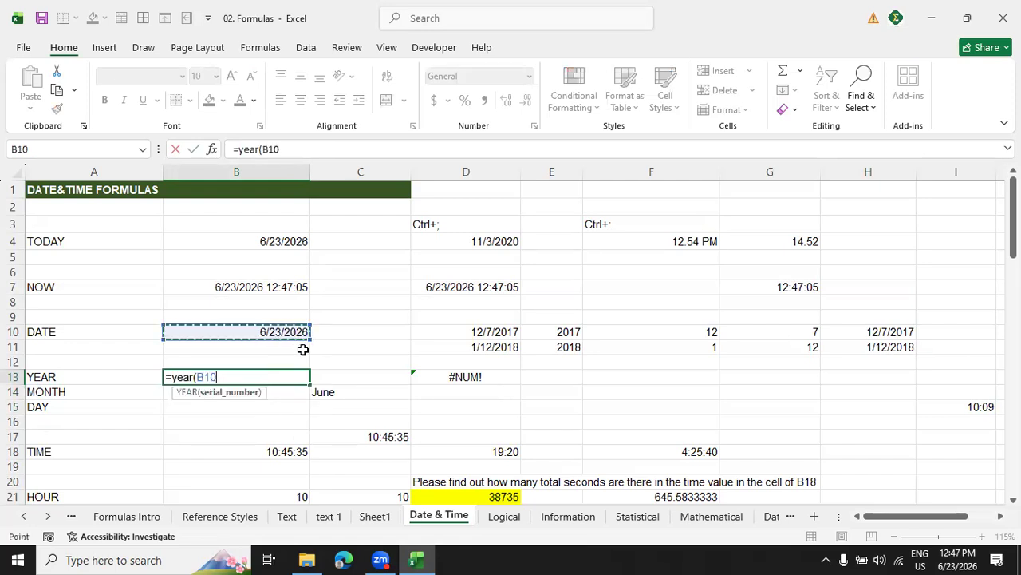
{"action": "type", "text": ")"}
{"action": "key", "text": "Return"}
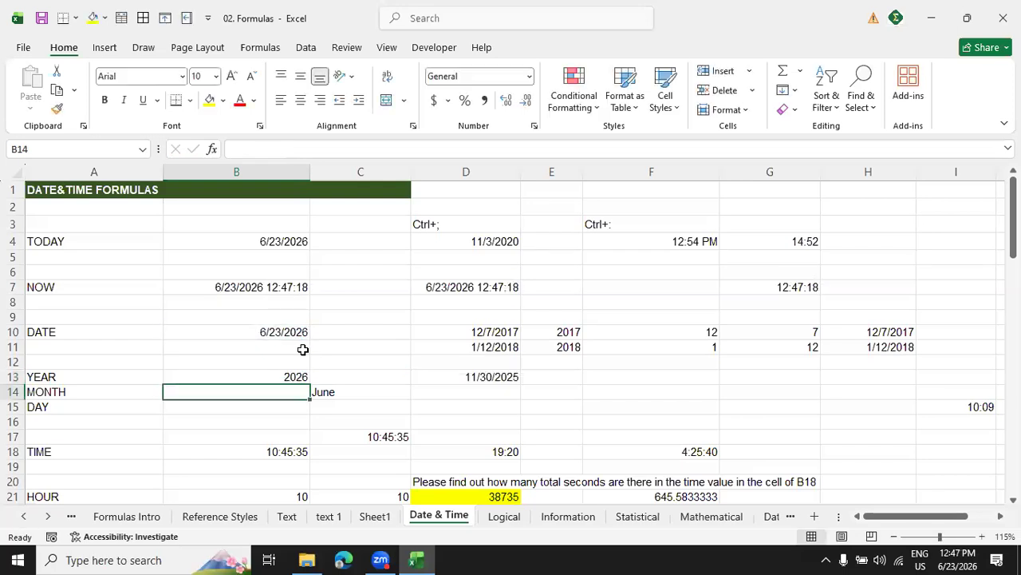
{"action": "left_click", "coordinate": [293, 378]}
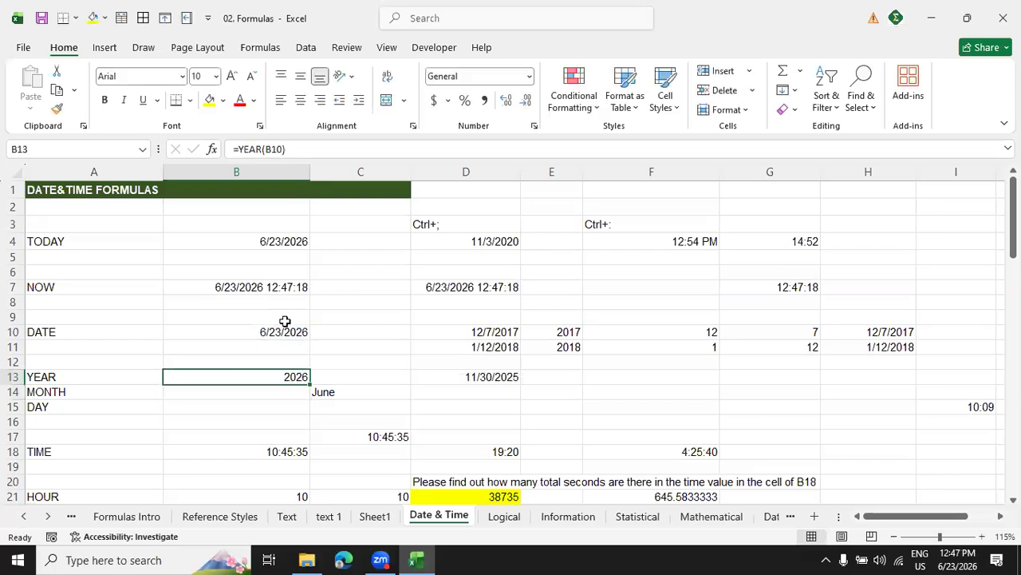
Enter the formula =MONTH(B10) in cell B14, beside the MONTH label.
{"action": "left_click", "coordinate": [292, 397]}
{"action": "type", "text": "="}
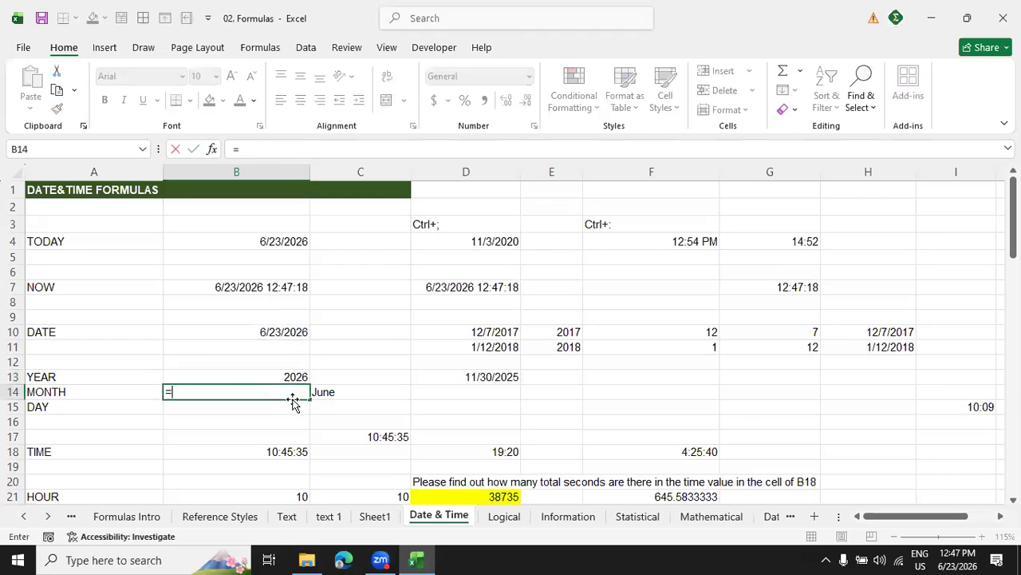
{"action": "type", "text": "month"}
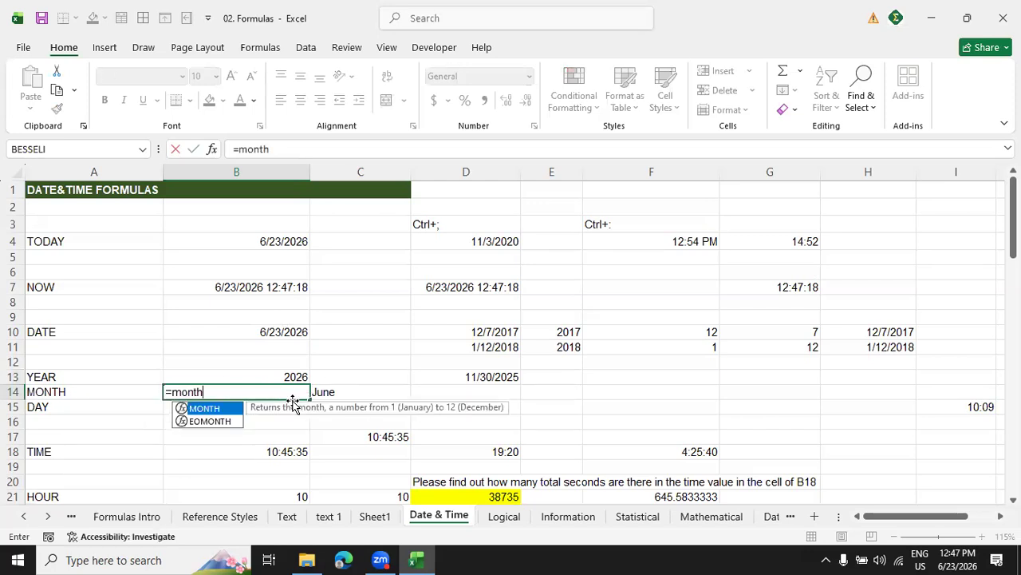
{"action": "type", "text": "("}
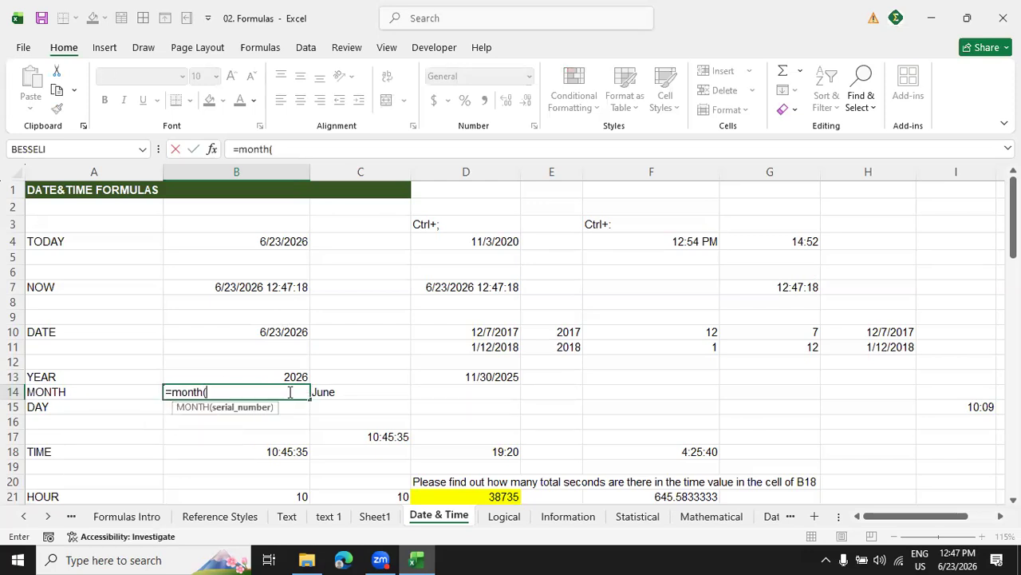
{"action": "left_click", "coordinate": [294, 330]}
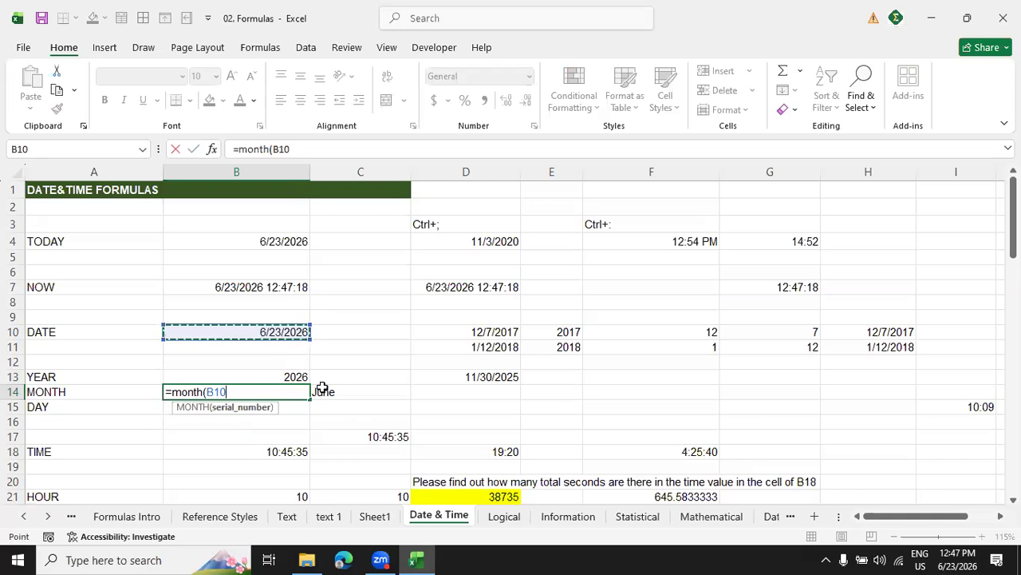
{"action": "type", "text": ")"}
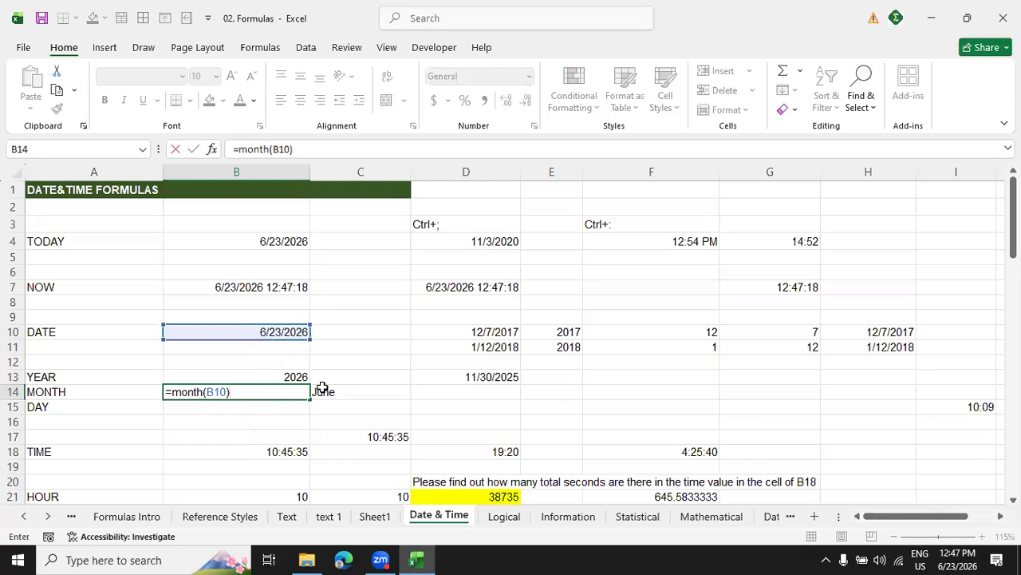
{"action": "key", "text": "Return"}
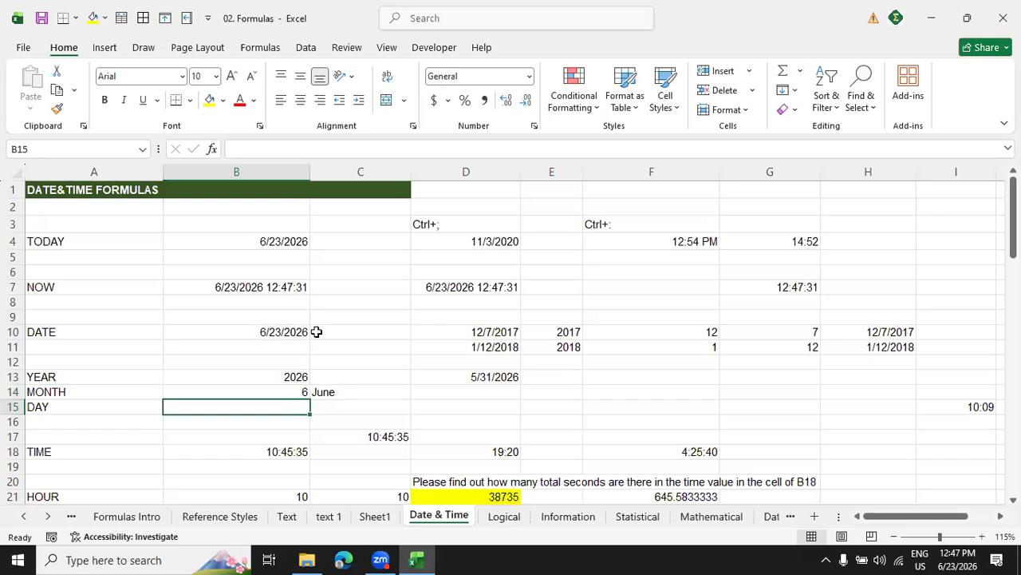
Enter the formula =DAY(B10) in cell B15 and select the YEAR, MONTH and DAY labels in A13:A15.
{"action": "left_click", "coordinate": [289, 335]}
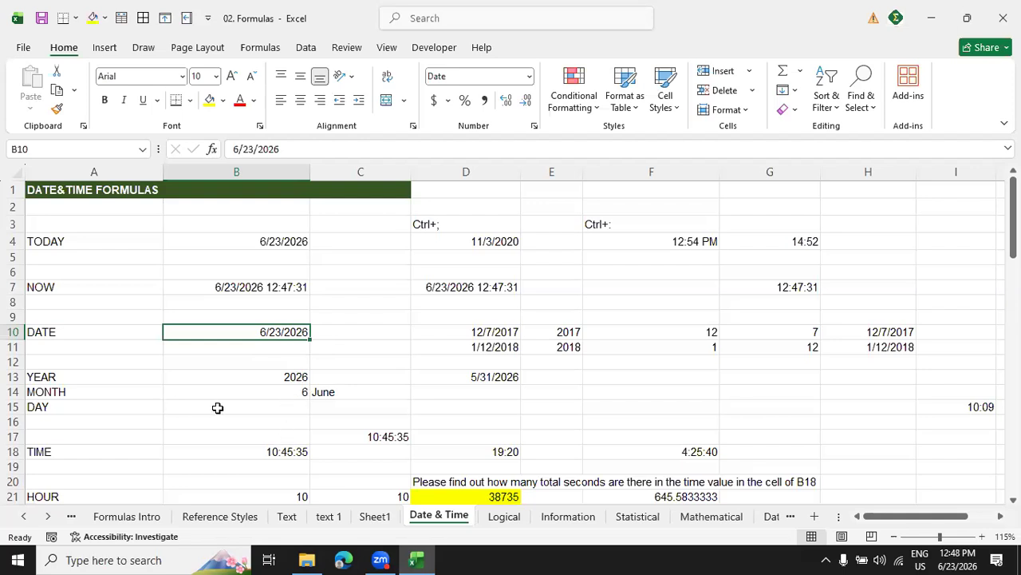
{"action": "left_click", "coordinate": [254, 405]}
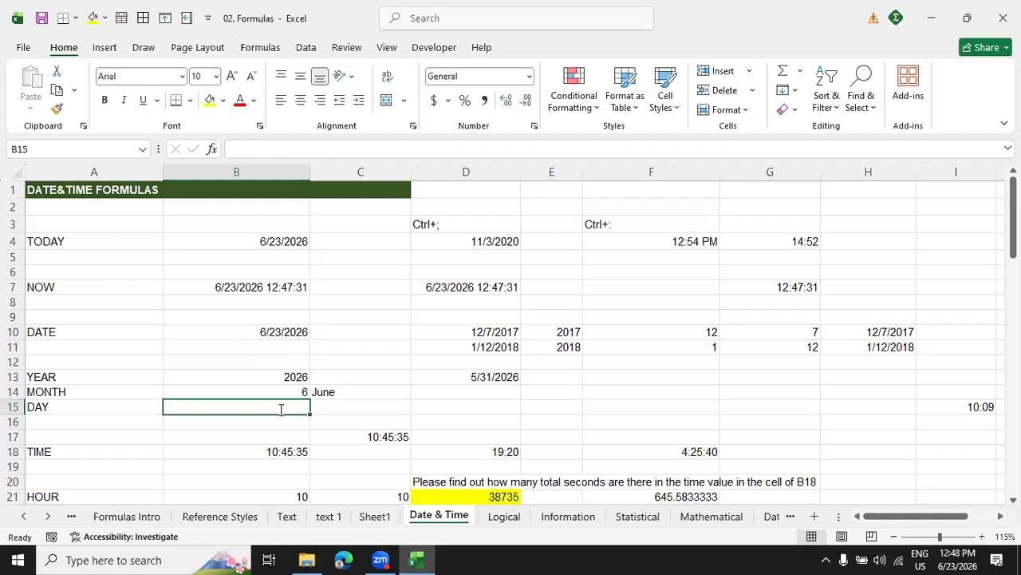
{"action": "type", "text": "=da"}
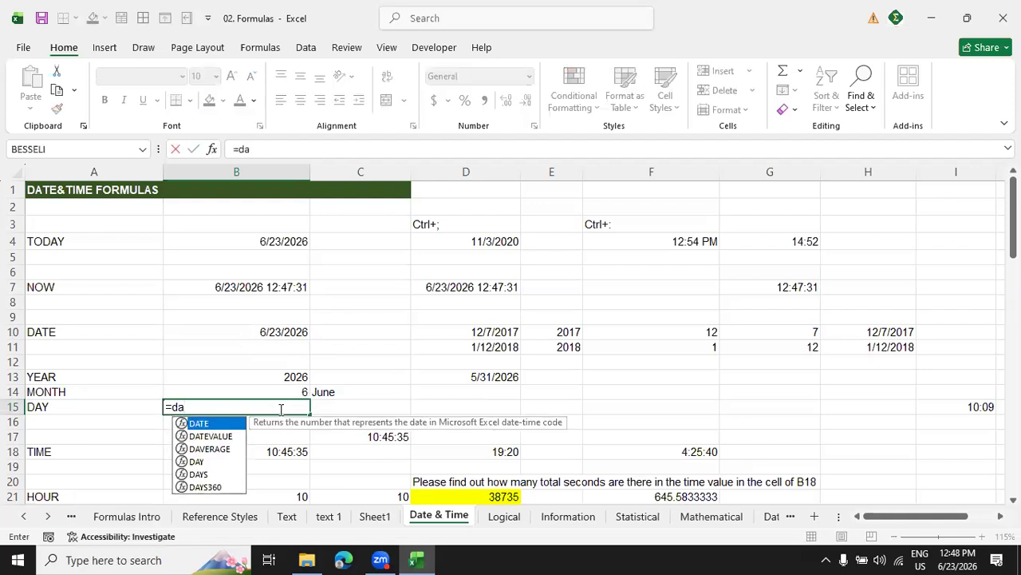
{"action": "type", "text": "y"}
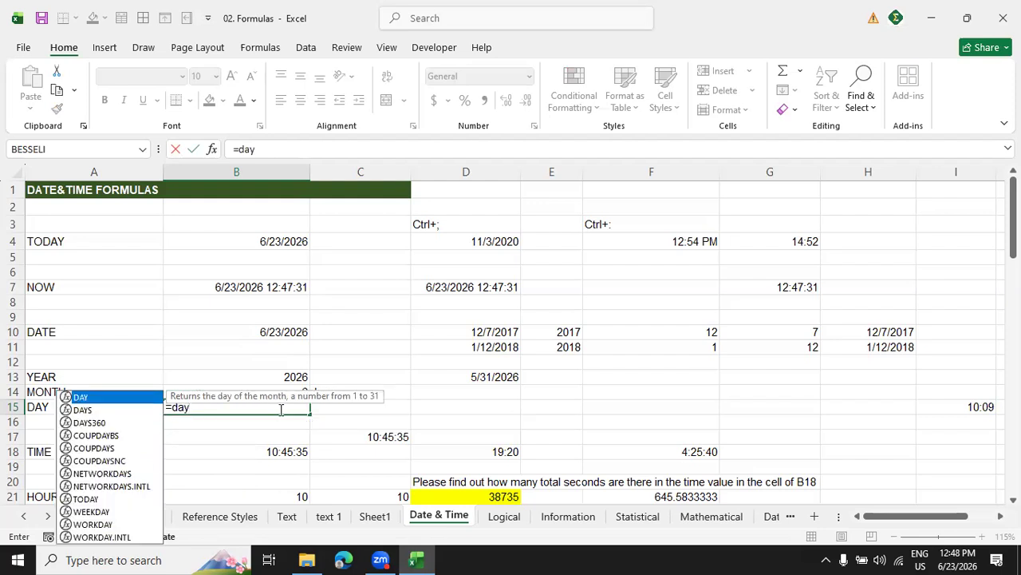
{"action": "type", "text": "("}
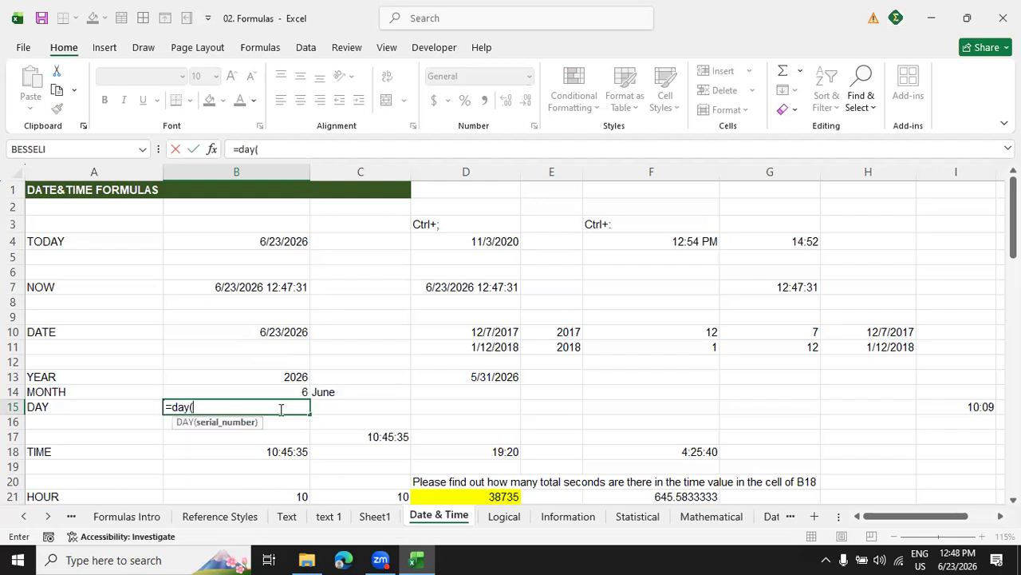
{"action": "left_click", "coordinate": [268, 330]}
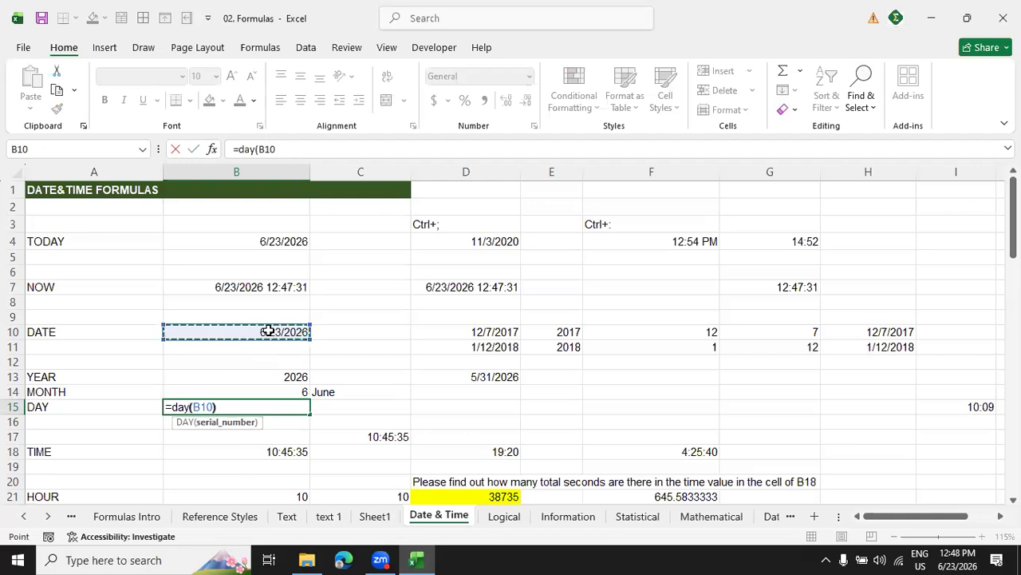
{"action": "type", "text": ")"}
{"action": "key", "text": "Return"}
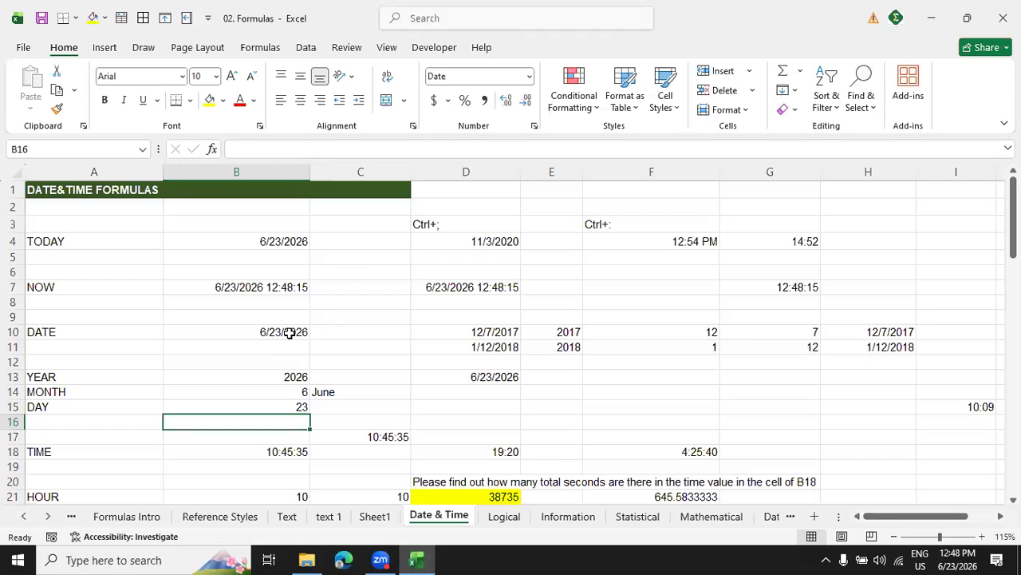
{"action": "left_click_drag", "start_coordinate": [73, 376], "coordinate": [62, 406]}
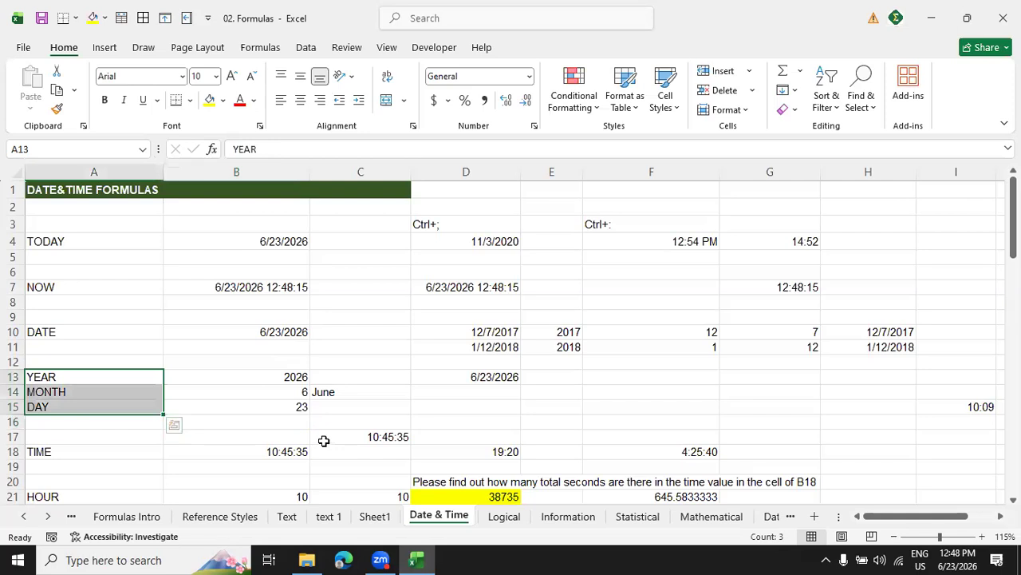
Inspect the TIME formula and its hour, minute and second arguments in cell B18.
{"action": "scroll", "coordinate": [324, 440], "scroll_direction": "down", "scroll_amount": 10}
{"action": "scroll", "coordinate": [324, 440], "scroll_direction": "up", "scroll_amount": 10}
{"action": "left_click", "coordinate": [279, 452]}
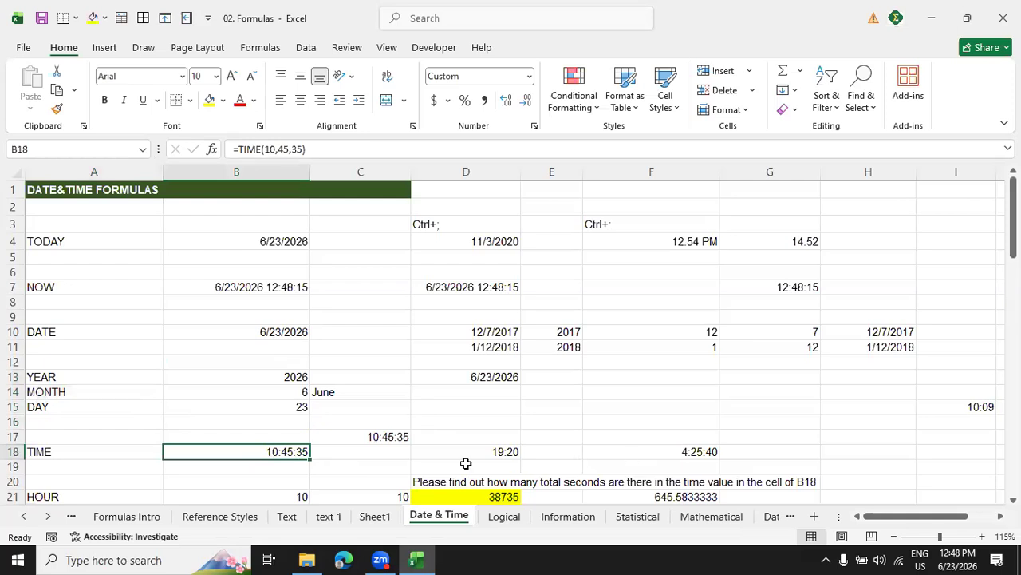
{"action": "left_click", "coordinate": [264, 150]}
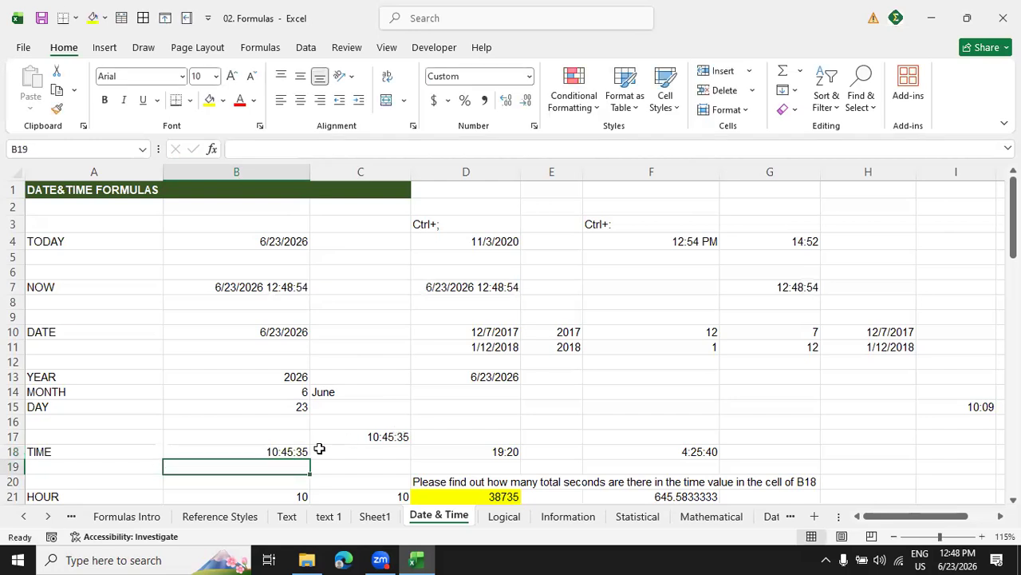
{"action": "left_click", "coordinate": [296, 450]}
Inspect the HOUR, MINUTE and SECOND formulas in cells B21:B23 and the cell they reference.
{"action": "scroll", "coordinate": [277, 416], "scroll_direction": "down", "scroll_amount": 3}
{"action": "scroll", "coordinate": [277, 416], "scroll_direction": "down", "scroll_amount": 2}
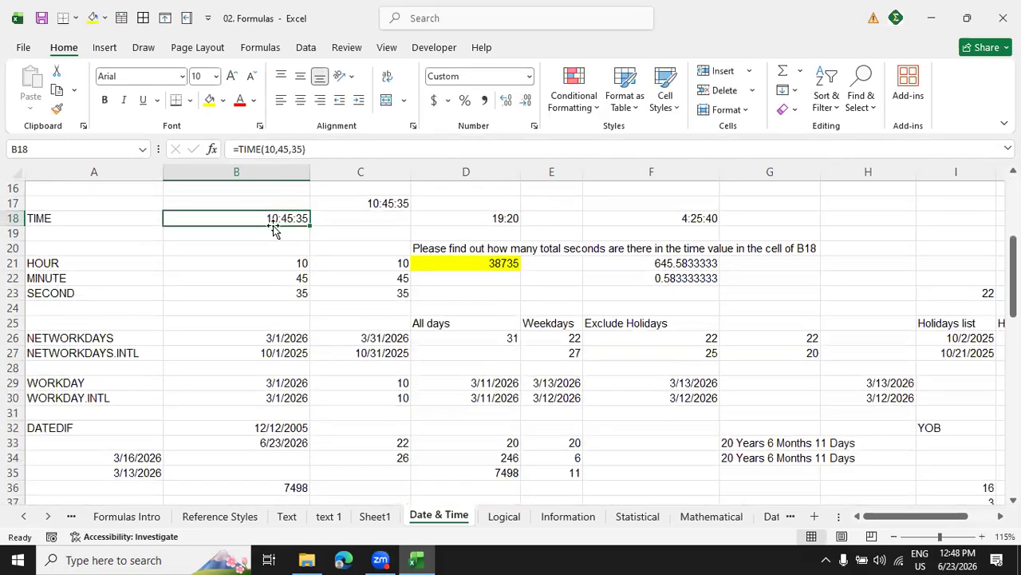
{"action": "left_click", "coordinate": [116, 266]}
{"action": "left_click", "coordinate": [244, 272]}
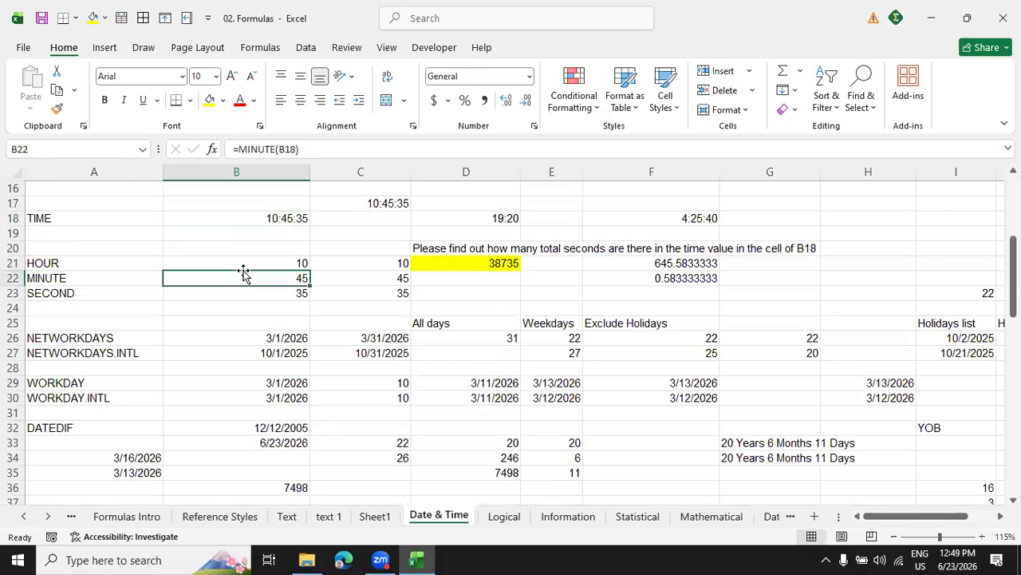
{"action": "left_click", "coordinate": [242, 266]}
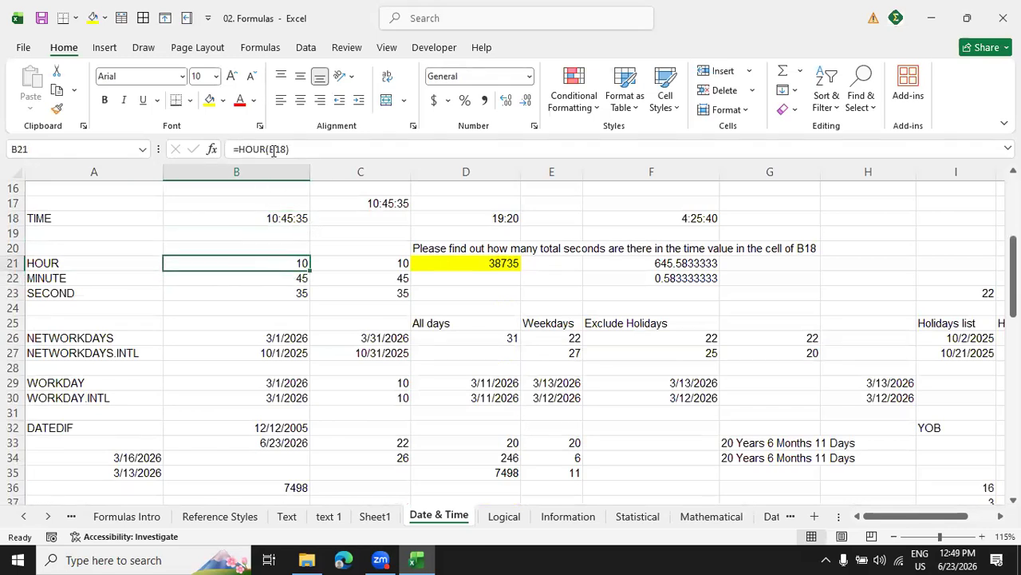
{"action": "double_click", "coordinate": [302, 259]}
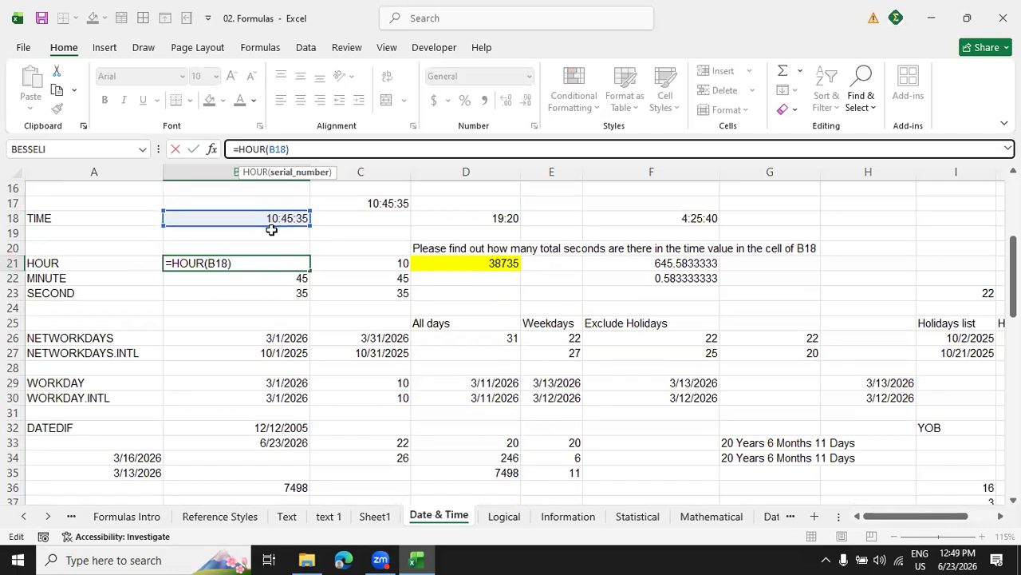
{"action": "left_click", "coordinate": [300, 276]}
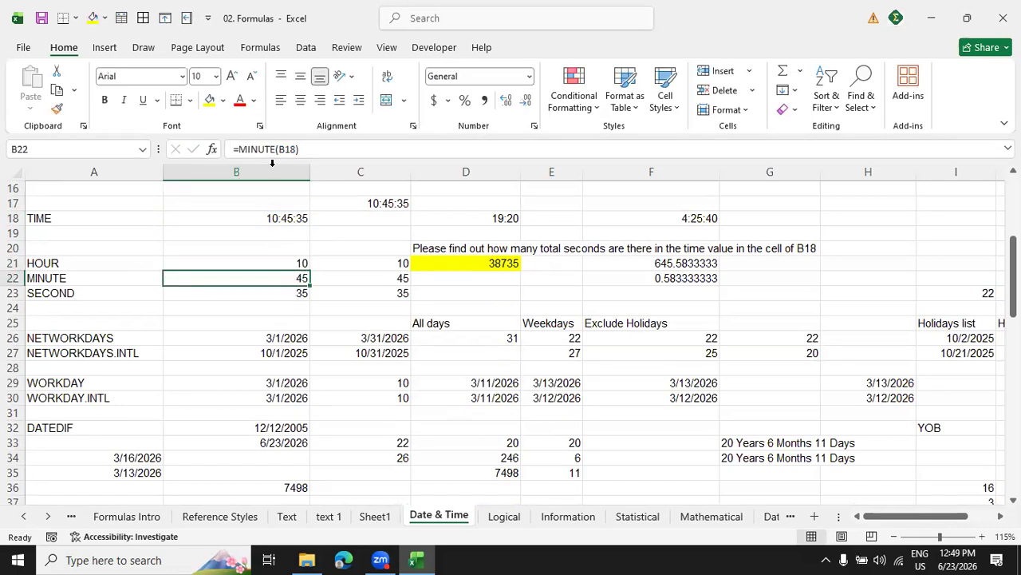
{"action": "key", "text": "F2"}
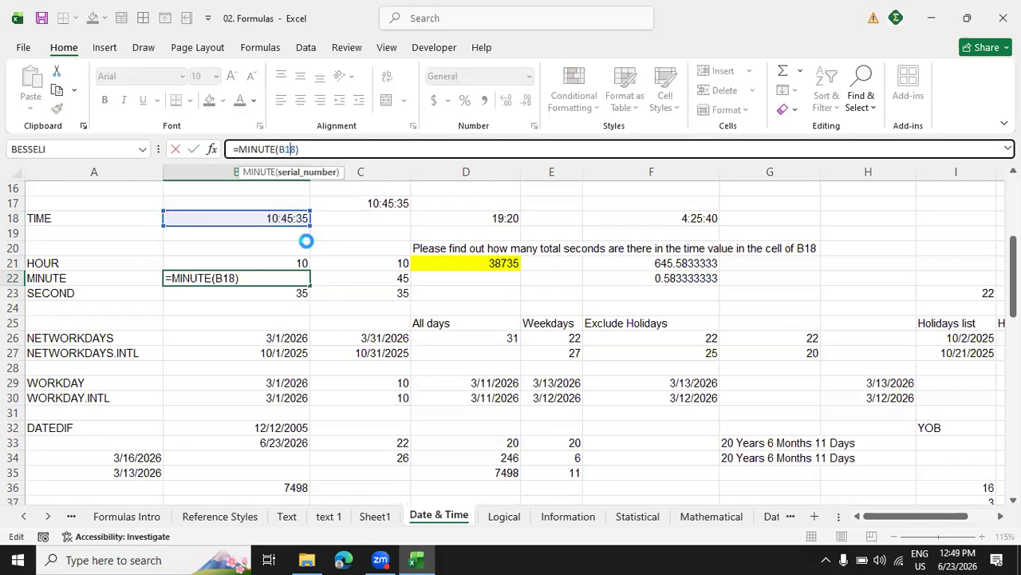
{"action": "key", "text": "Return"}
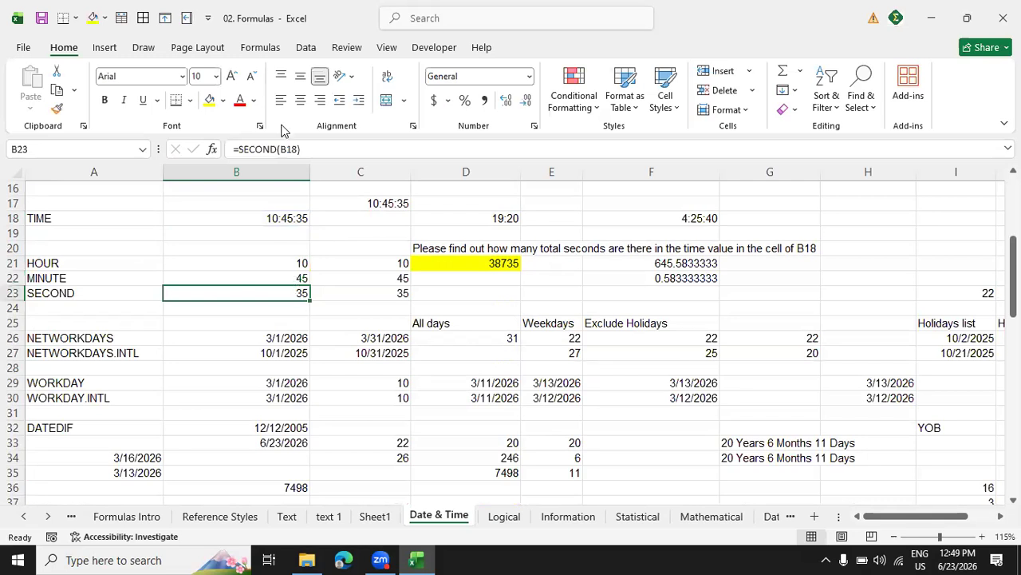
{"action": "key", "text": "F2"}
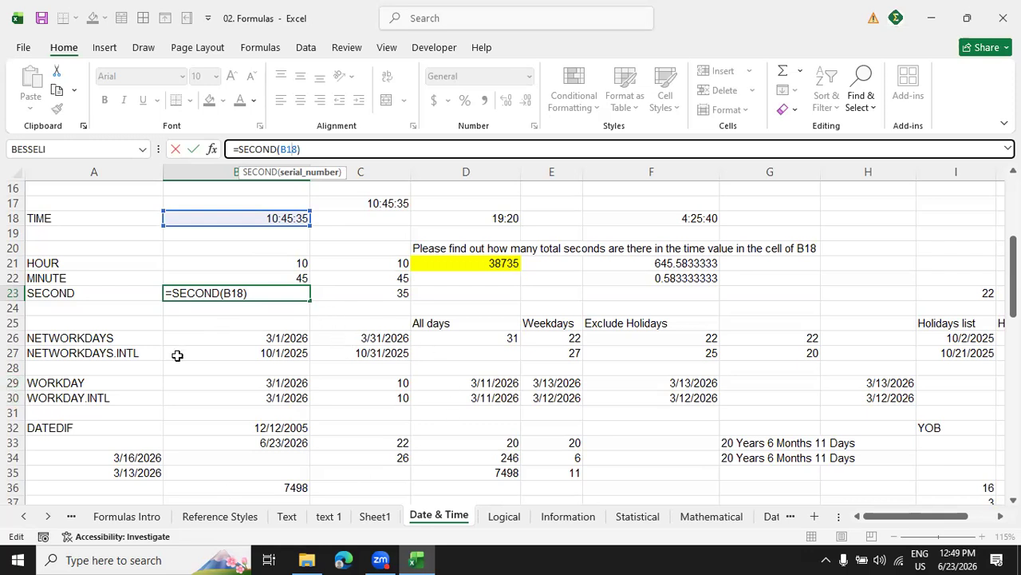
{"action": "left_click", "coordinate": [229, 335]}
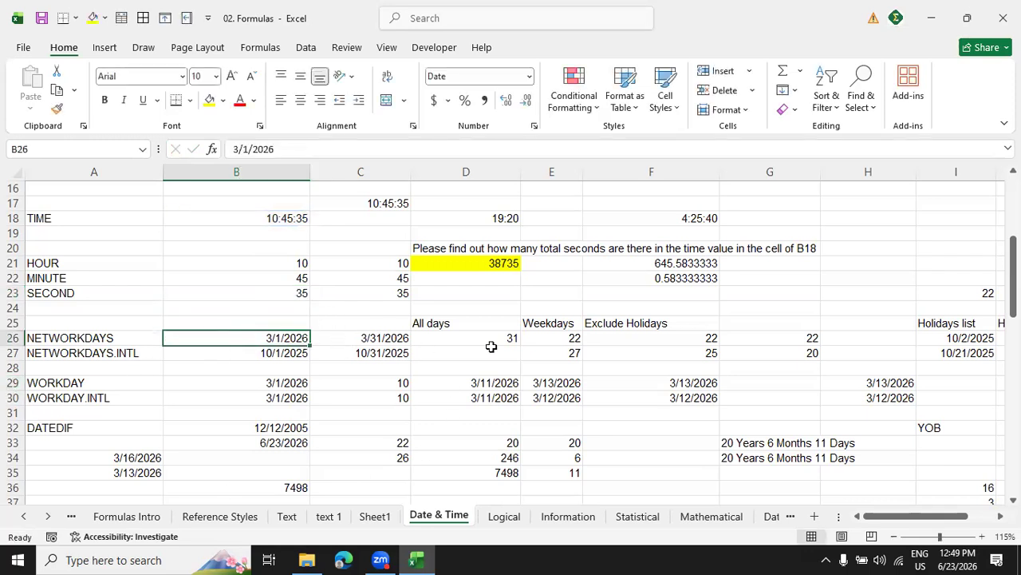
Re-enter the =NOW() formula in cell D7 to refresh it, and compare it with the system clock and the TODAY result in B4.
{"action": "scroll", "coordinate": [500, 346], "scroll_direction": "up", "scroll_amount": 5}
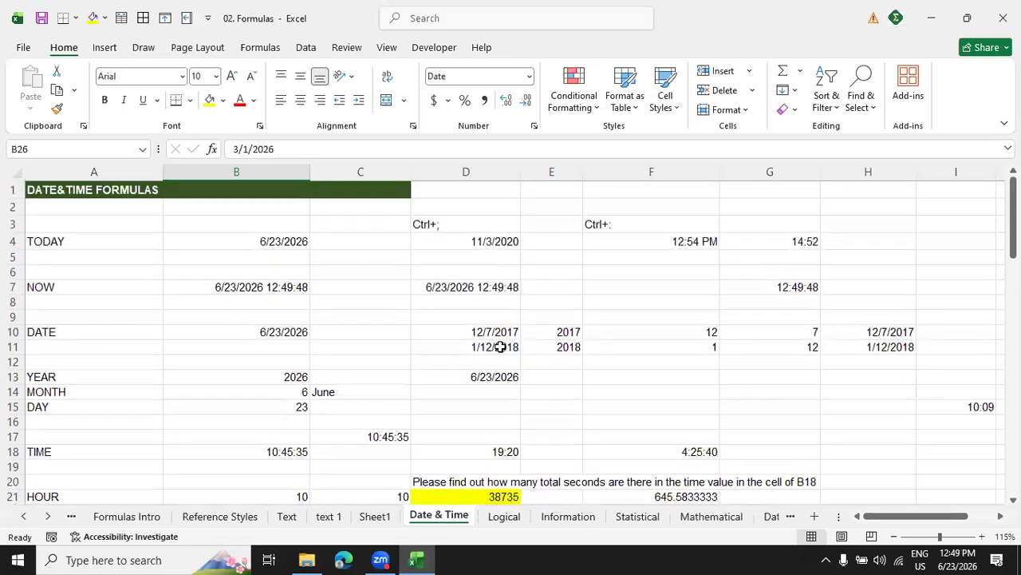
{"action": "scroll", "coordinate": [500, 347], "scroll_direction": "down", "scroll_amount": 10}
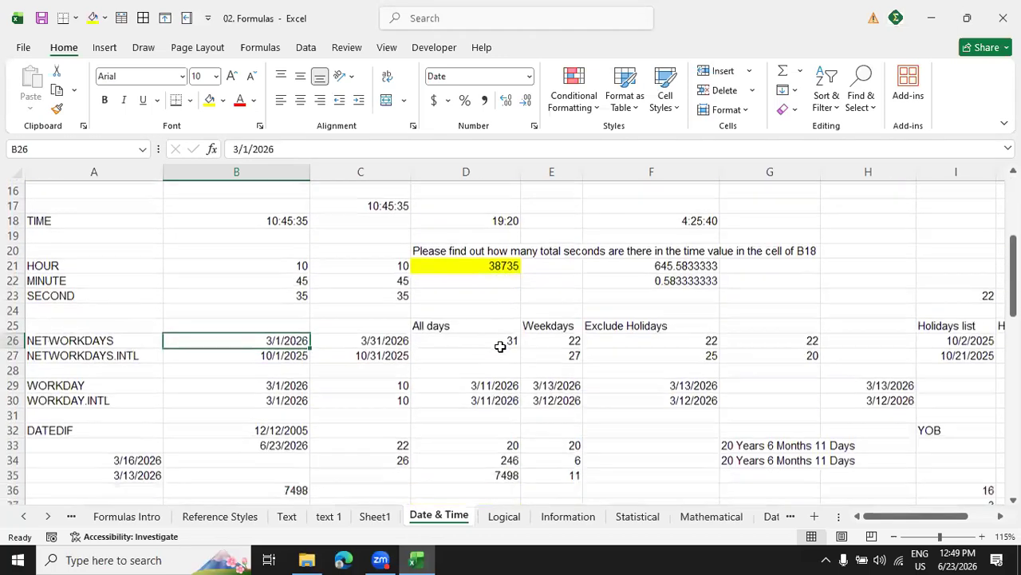
{"action": "scroll", "coordinate": [501, 347], "scroll_direction": "up", "scroll_amount": 10}
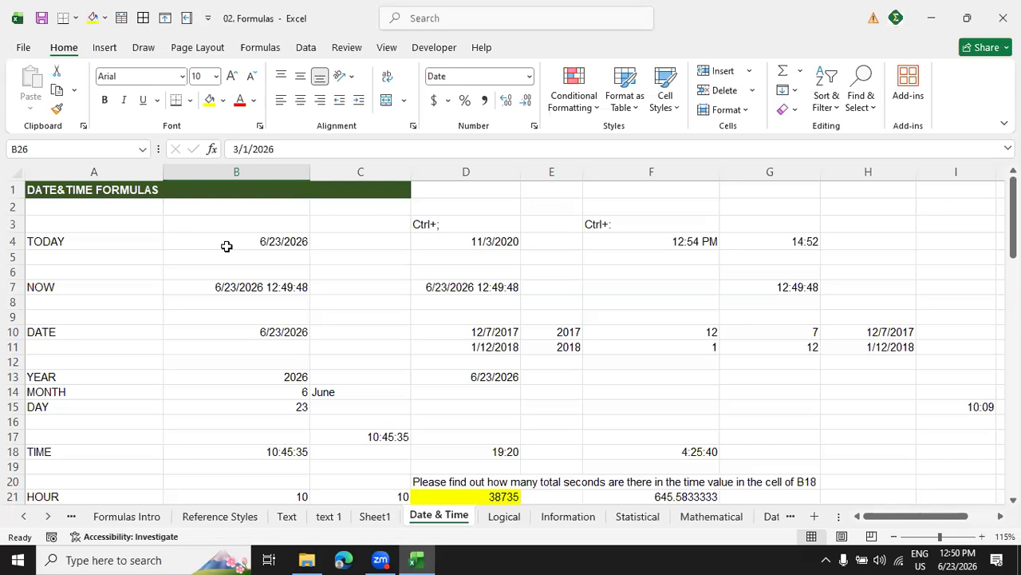
{"action": "left_click", "coordinate": [489, 289]}
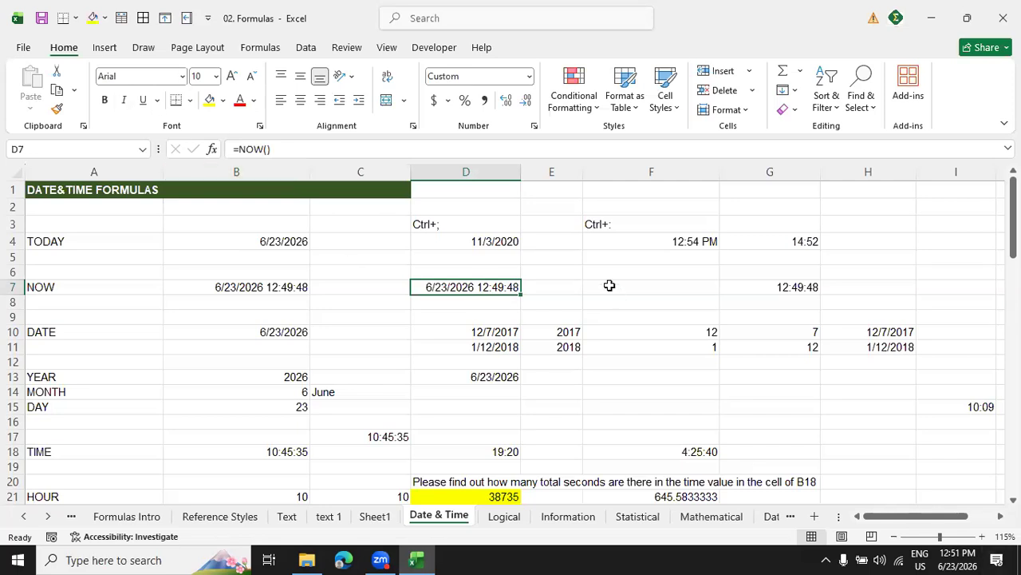
{"action": "left_click", "coordinate": [420, 148]}
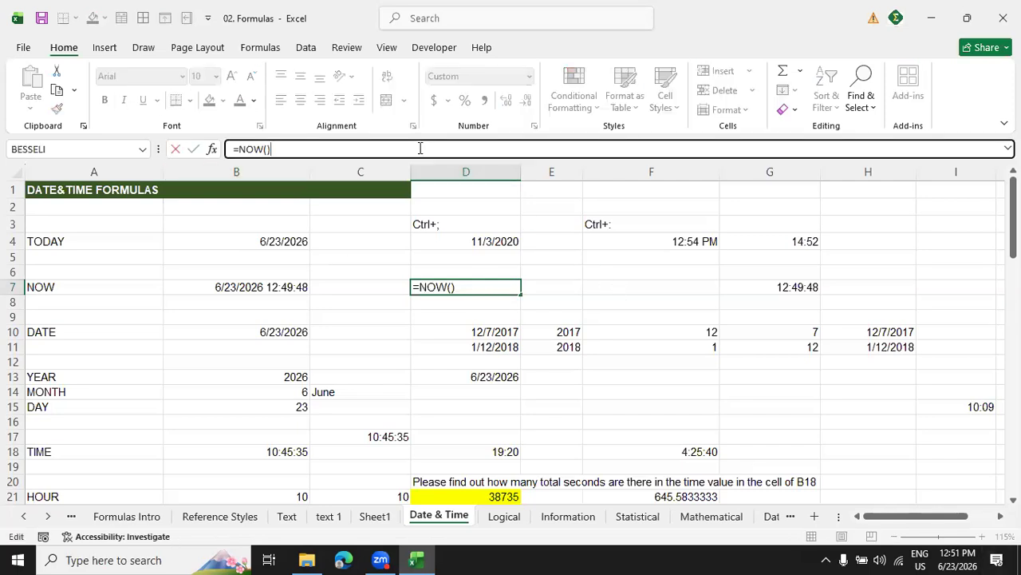
{"action": "key", "text": "Return"}
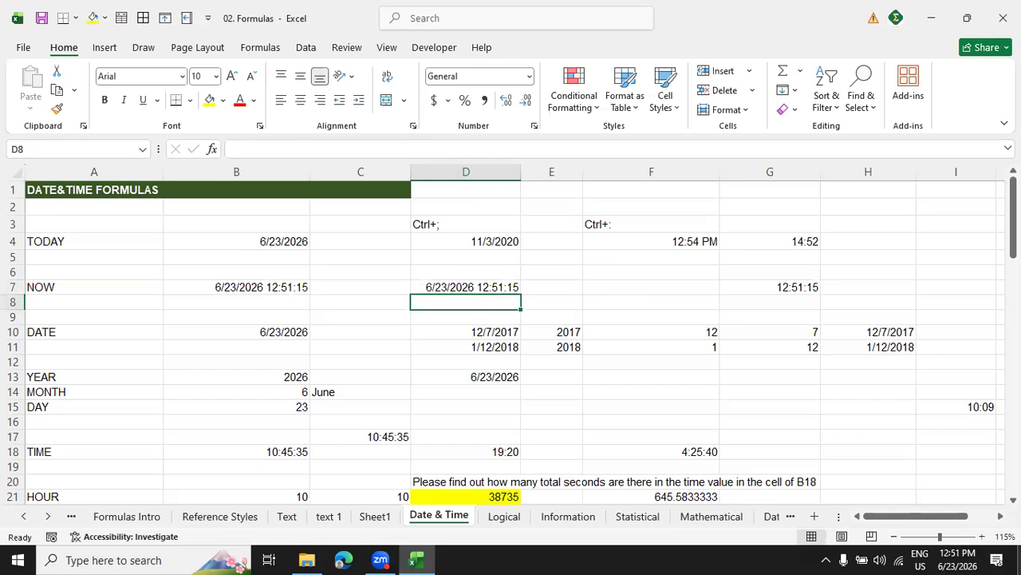
{"action": "mouse_move", "coordinate": [958, 545]}
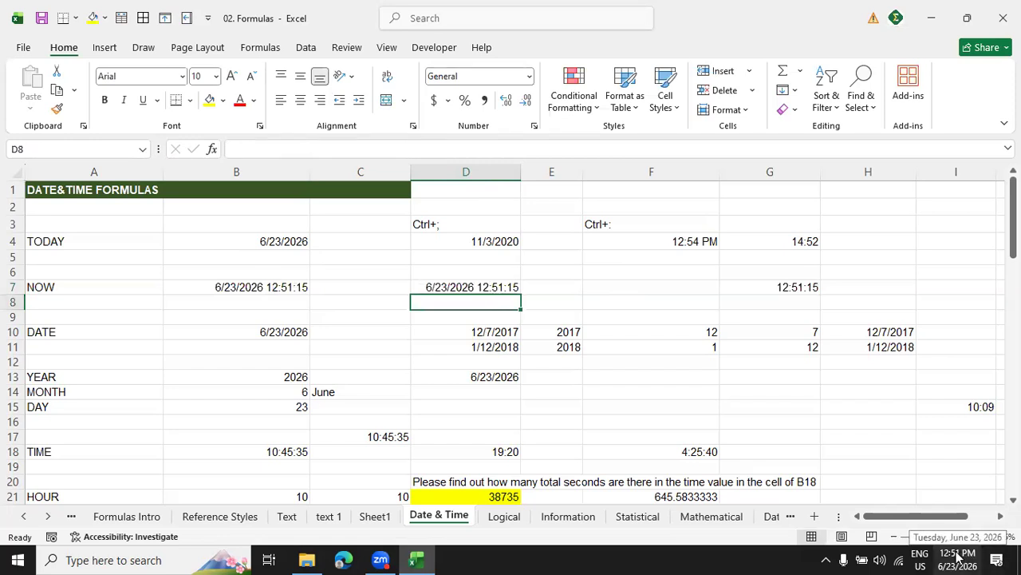
{"action": "key", "text": "Up"}
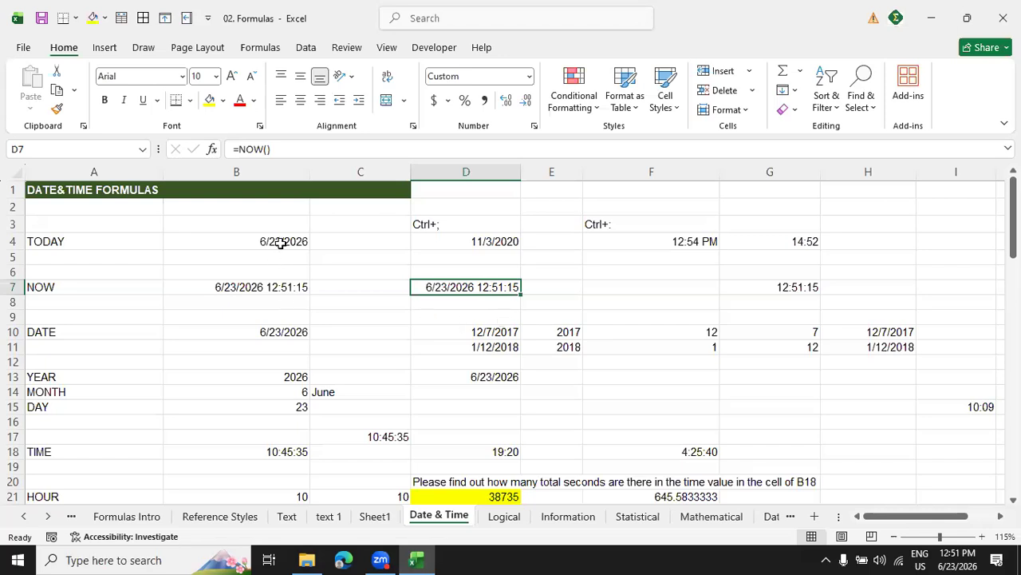
{"action": "left_click", "coordinate": [279, 244]}
{"action": "left_click", "coordinate": [456, 289]}
Inspect the NETWORKDAYS start date in B26 and the All days formula in D26.
{"action": "left_click_drag", "start_coordinate": [1014, 243], "coordinate": [1013, 317]}
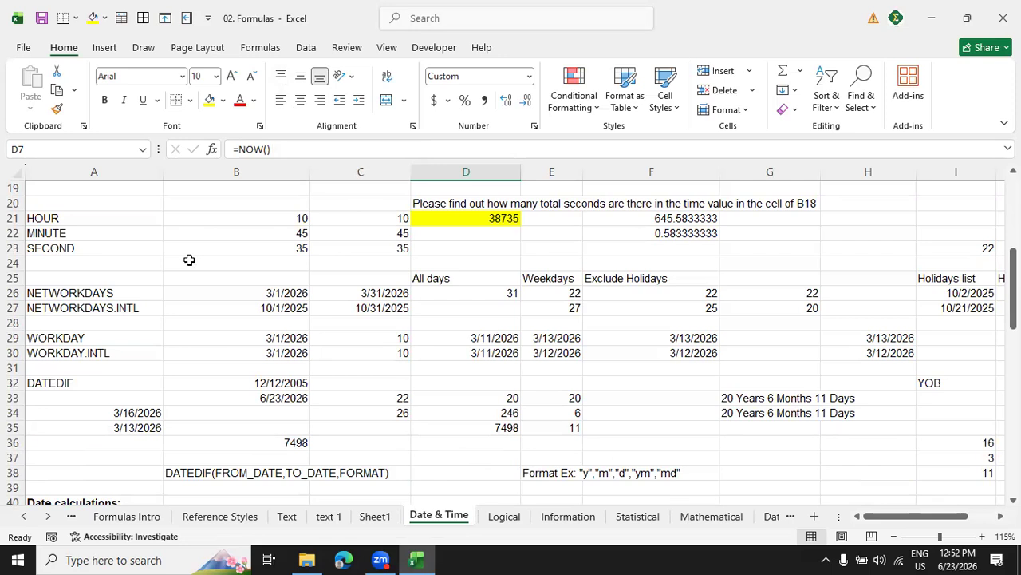
{"action": "left_click", "coordinate": [304, 294]}
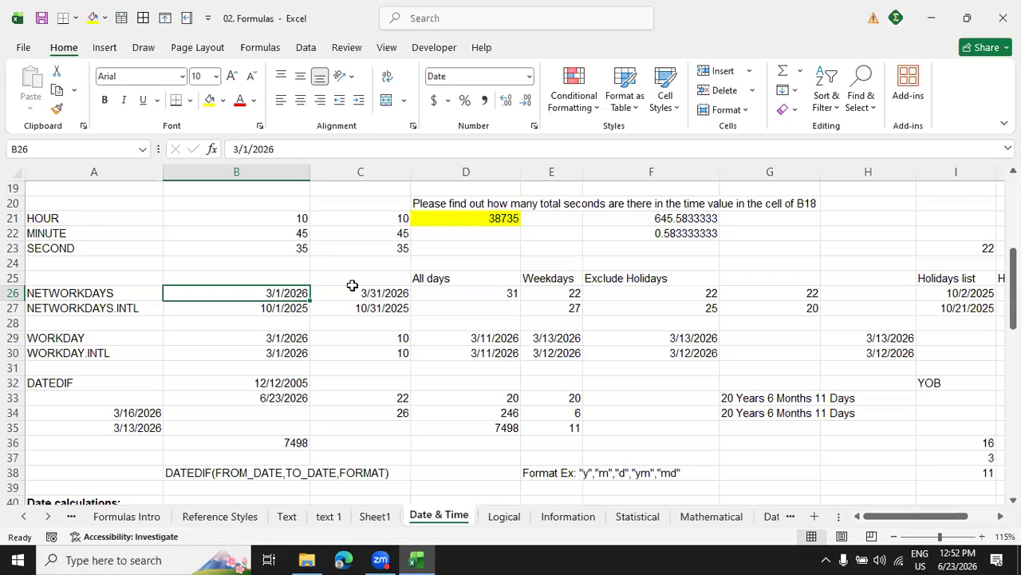
{"action": "left_click", "coordinate": [448, 297]}
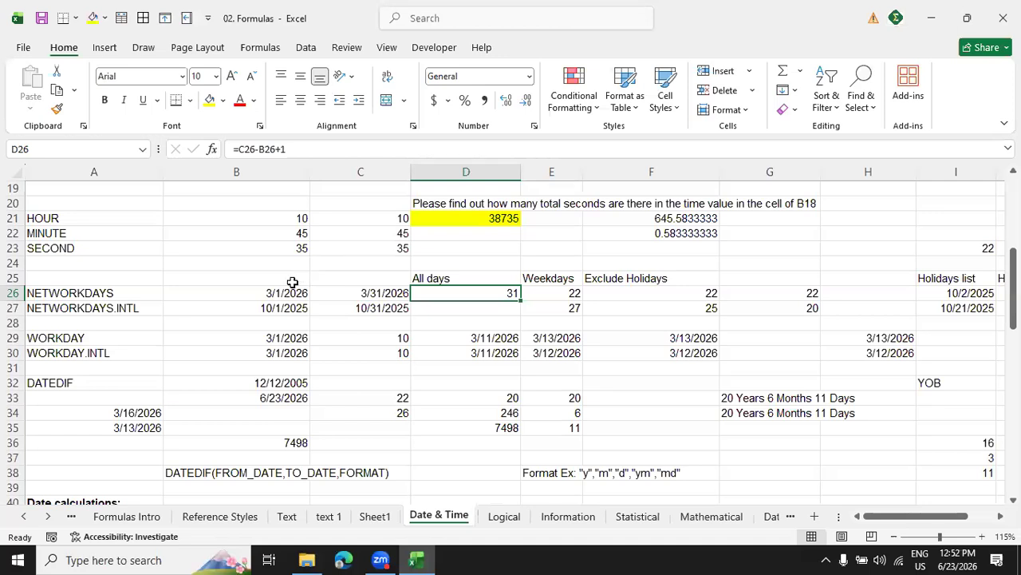
Clear the contents of the Weekdays and Exclude Holidays results in cells E26:F27.
{"action": "left_click_drag", "start_coordinate": [571, 292], "coordinate": [610, 306]}
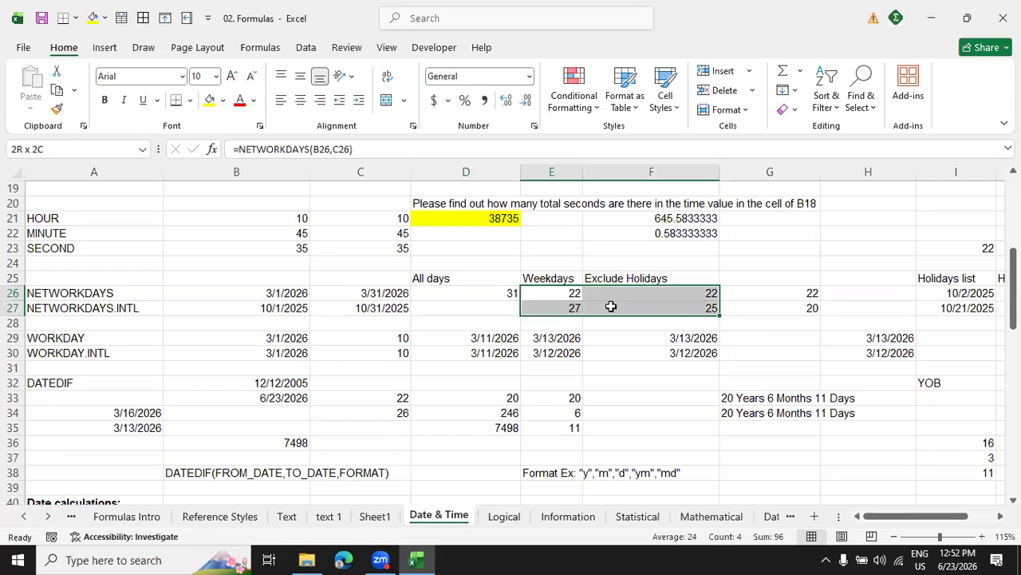
{"action": "right_click", "coordinate": [611, 306]}
{"action": "left_click", "coordinate": [662, 311]}
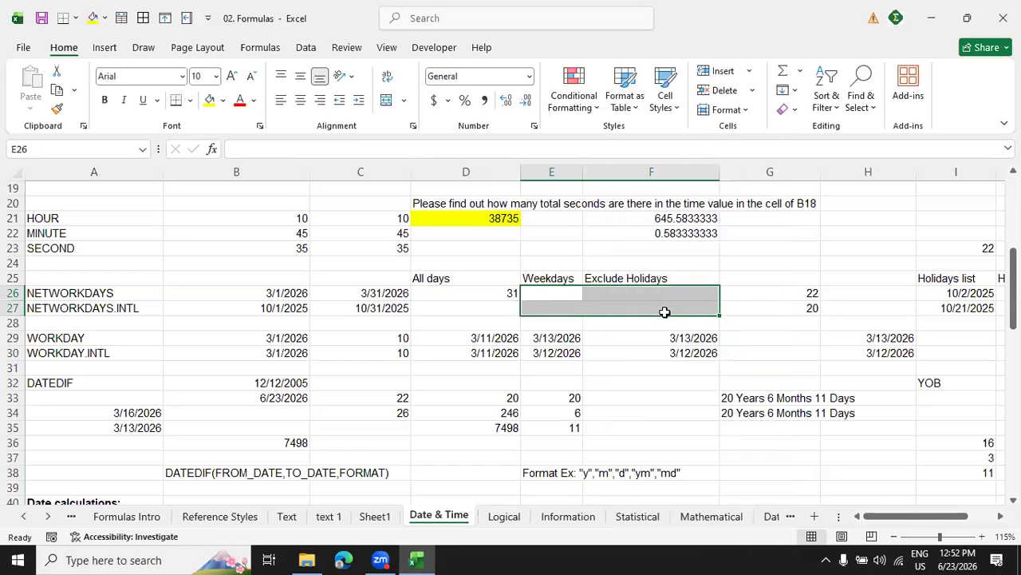
Enter the formula =NETWORKDAYS(B26,C26) in cell E26 under Weekdays.
{"action": "left_click", "coordinate": [554, 298]}
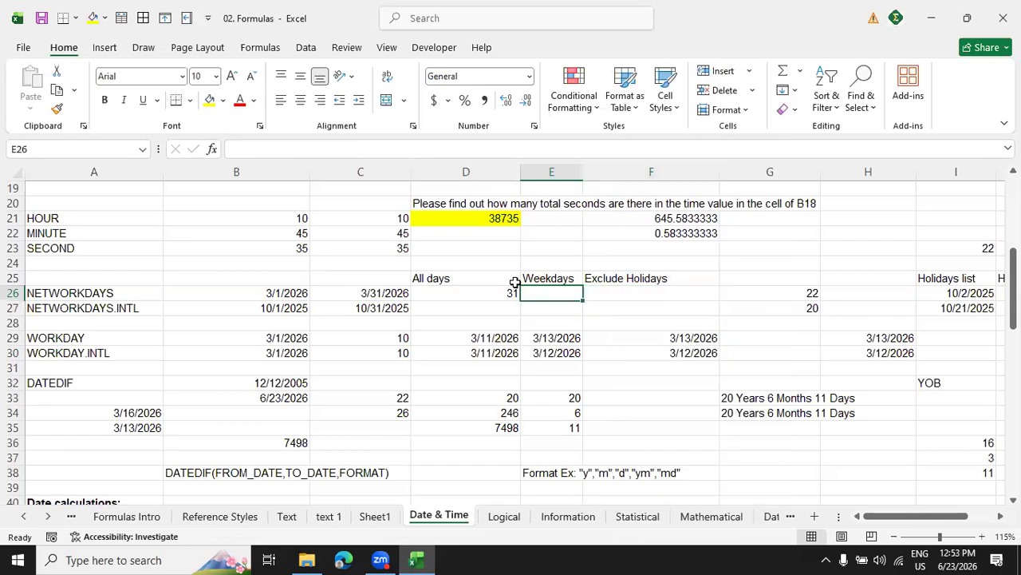
{"action": "type", "text": "=ne"}
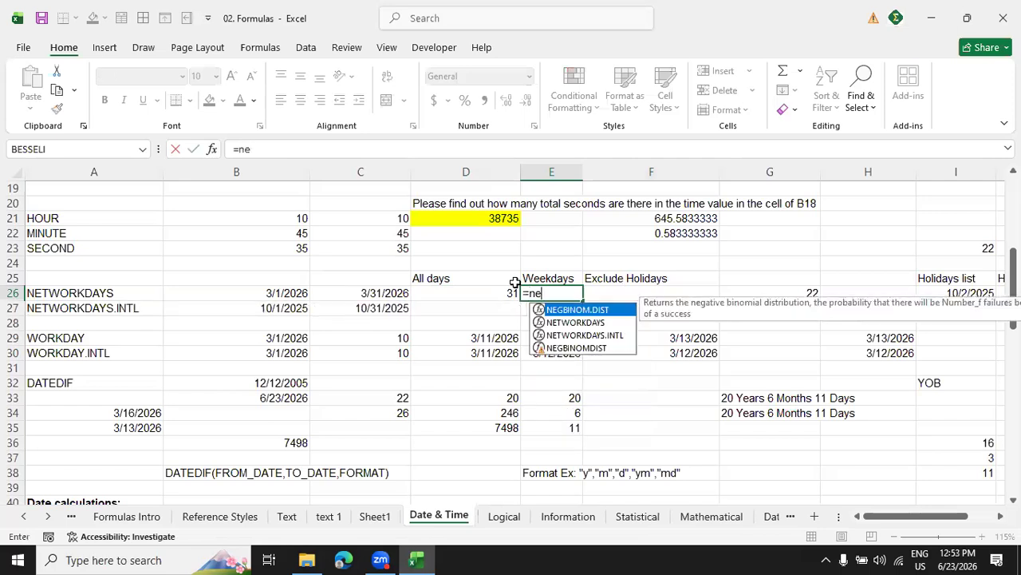
{"action": "key", "text": "Down"}
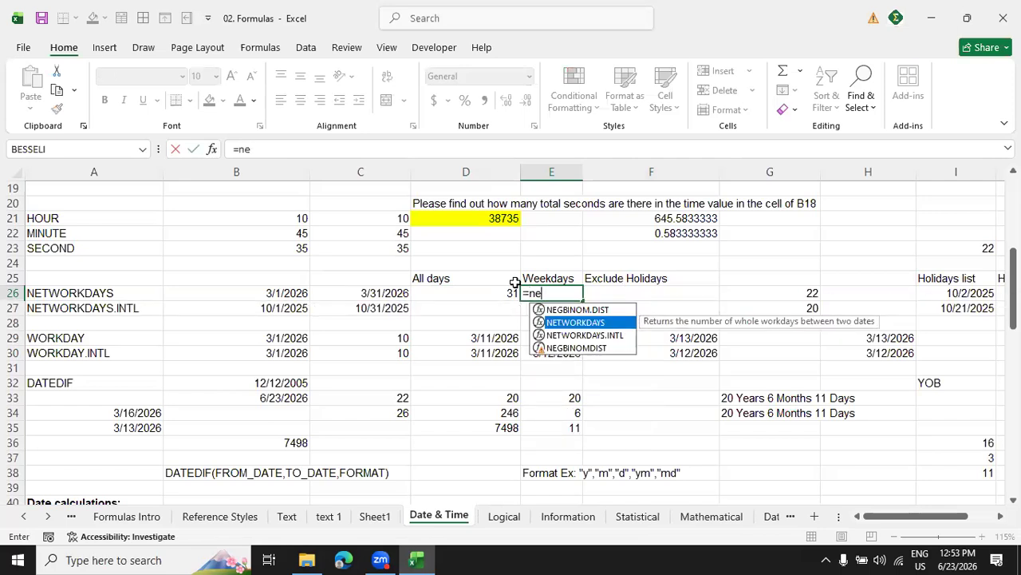
{"action": "key", "text": "Tab"}
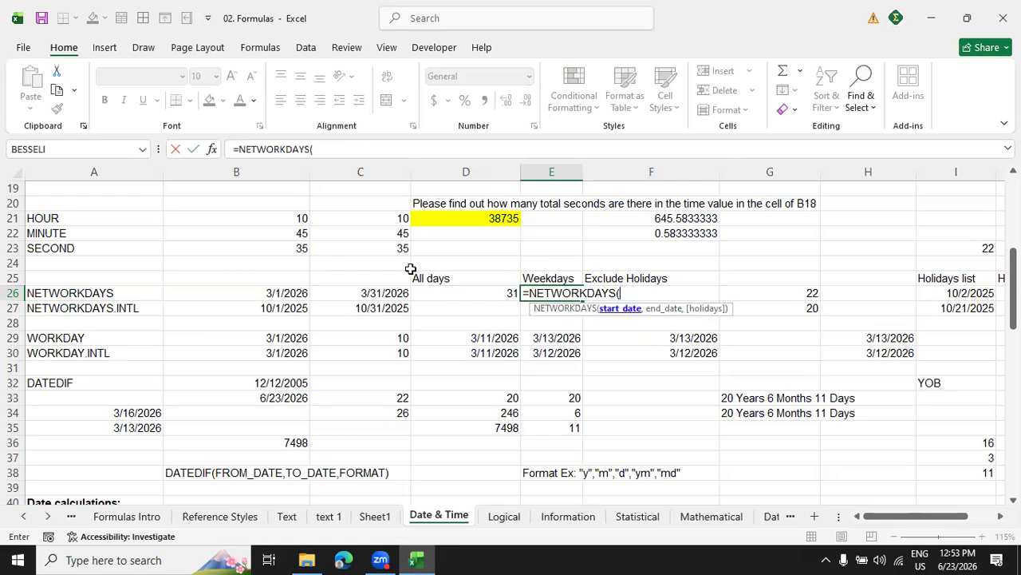
{"action": "left_click", "coordinate": [269, 293]}
{"action": "type", "text": ","}
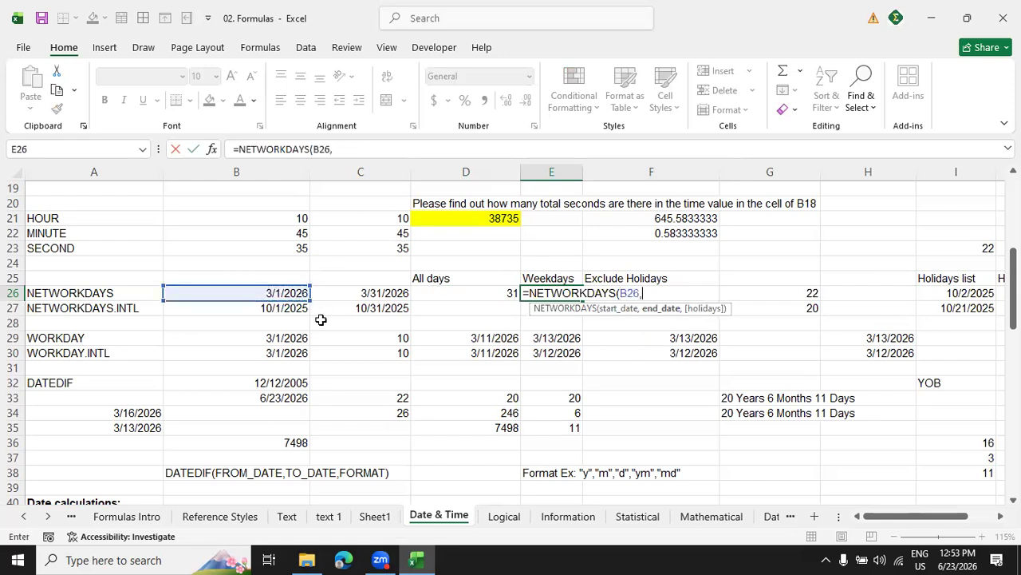
{"action": "left_click", "coordinate": [383, 292]}
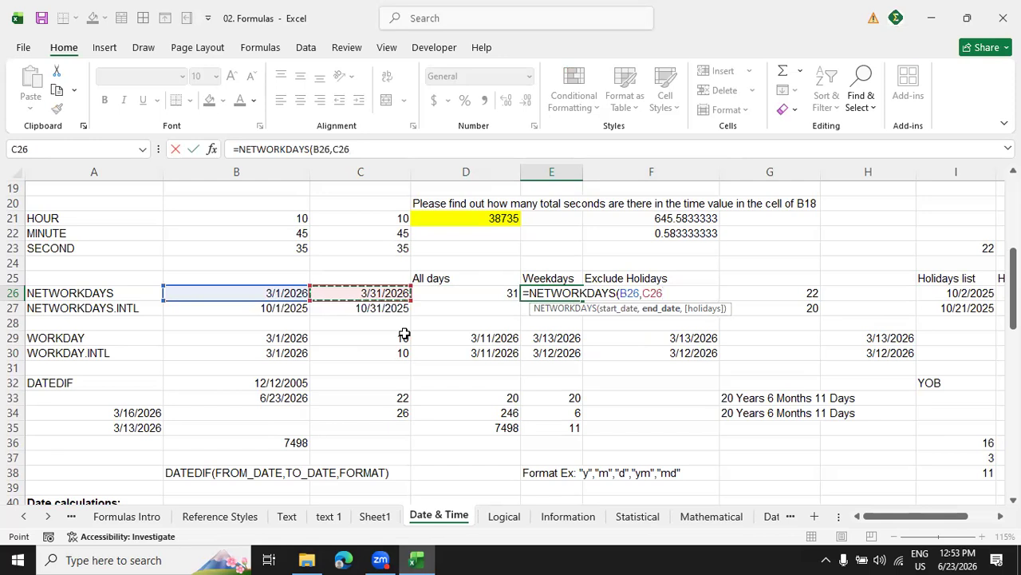
{"action": "type", "text": ")"}
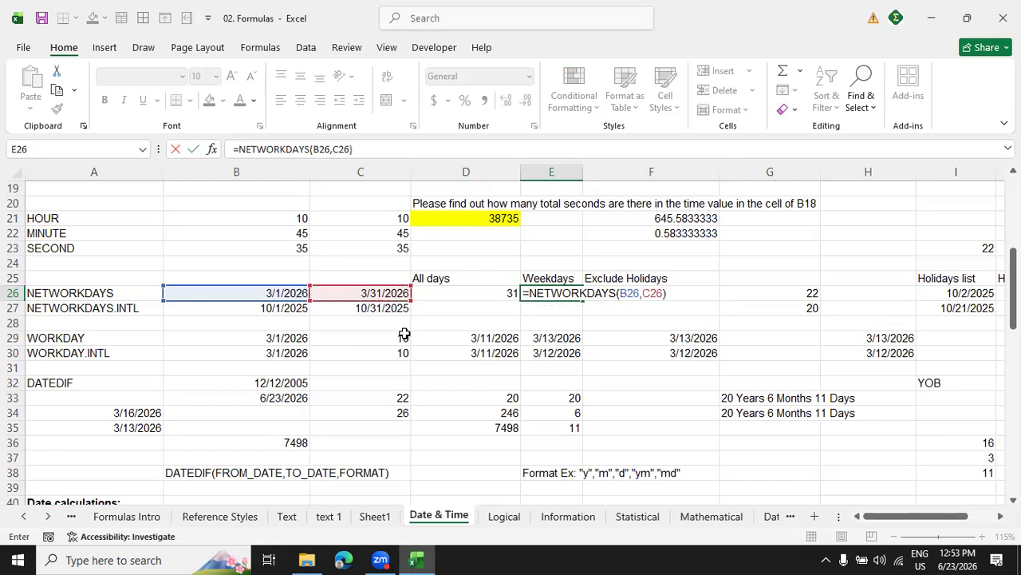
{"action": "key", "text": "Return"}
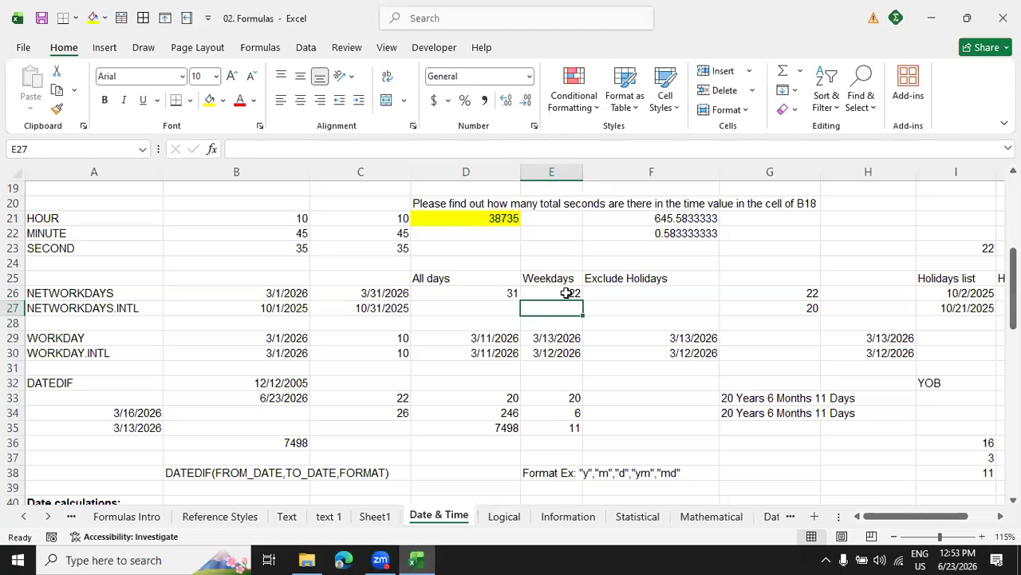
Open the system calendar and display March 2026 to check its weekdays.
{"action": "left_click", "coordinate": [948, 557]}
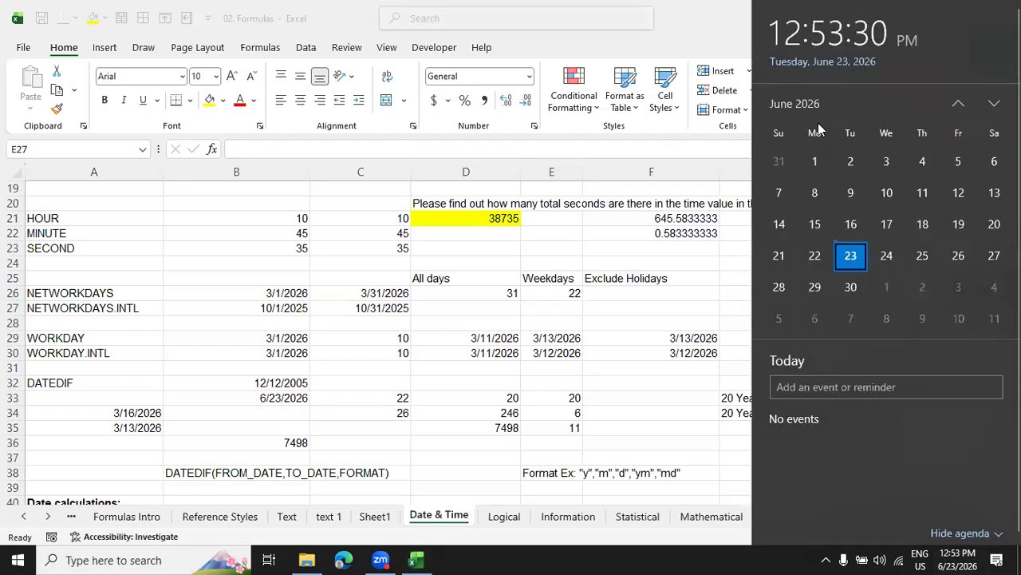
{"action": "scroll", "coordinate": [818, 123], "scroll_direction": "down", "scroll_amount": 2}
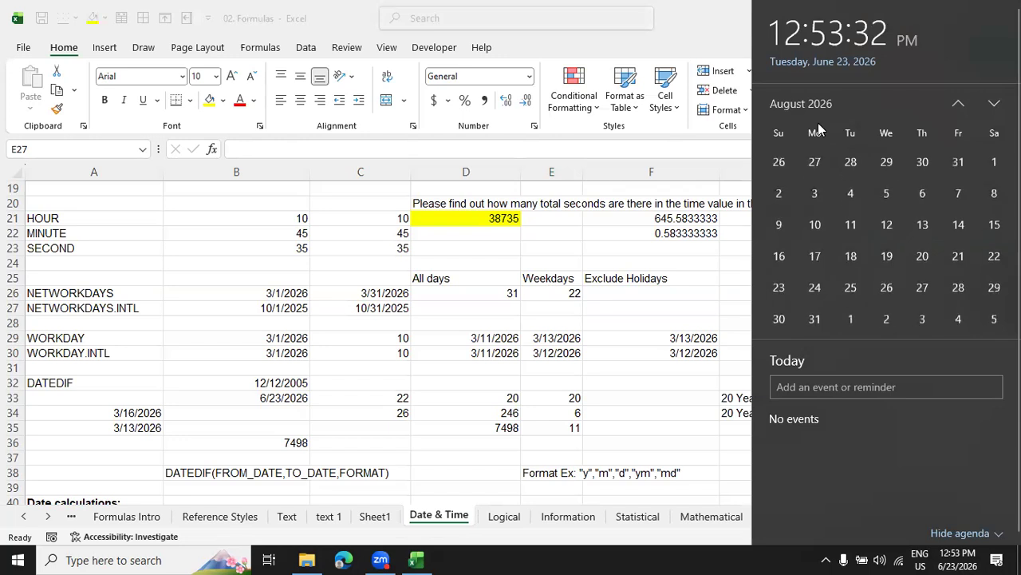
{"action": "scroll", "coordinate": [818, 128], "scroll_direction": "up", "scroll_amount": 5}
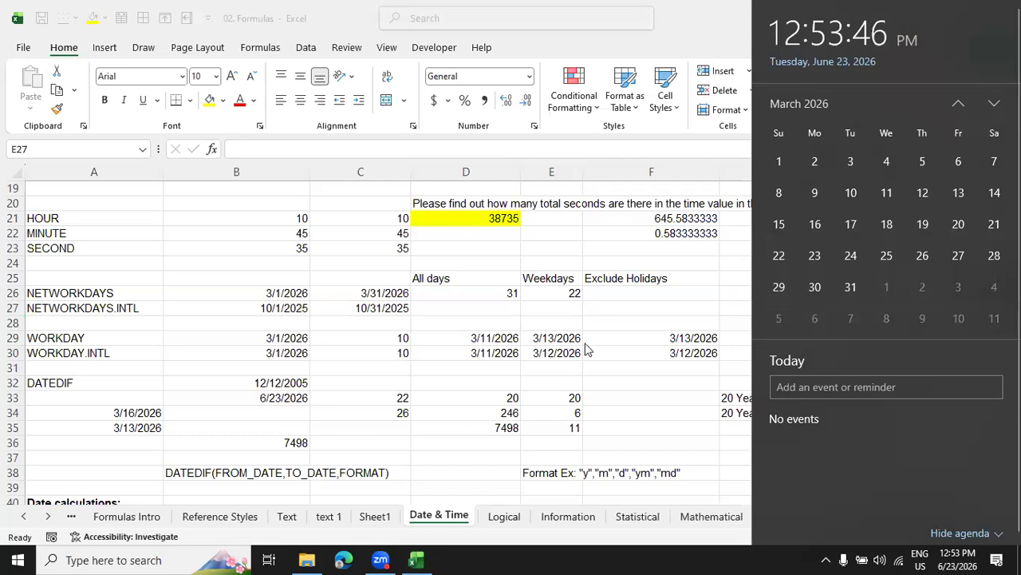
Set the first date of the Holidays list in cell I26 to 3/3/2026.
{"action": "left_click", "coordinate": [559, 297]}
{"action": "left_click", "coordinate": [561, 294]}
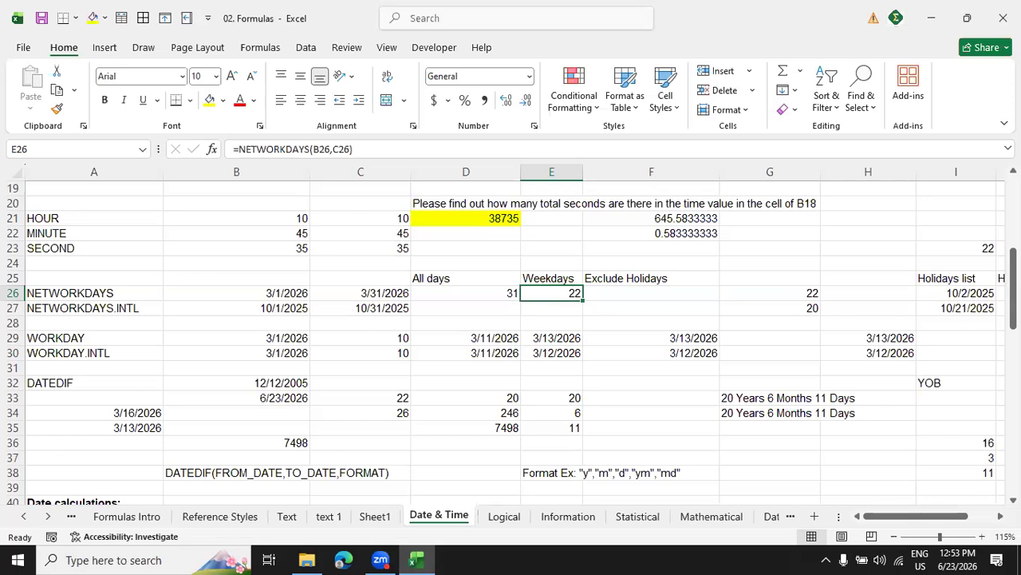
{"action": "left_click", "coordinate": [962, 292]}
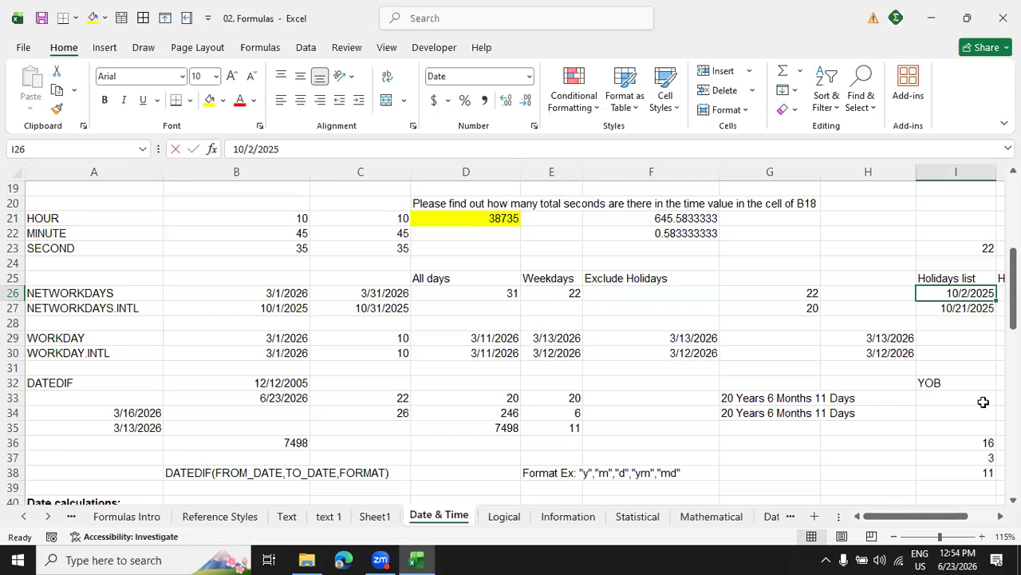
{"action": "type", "text": "3/12026"}
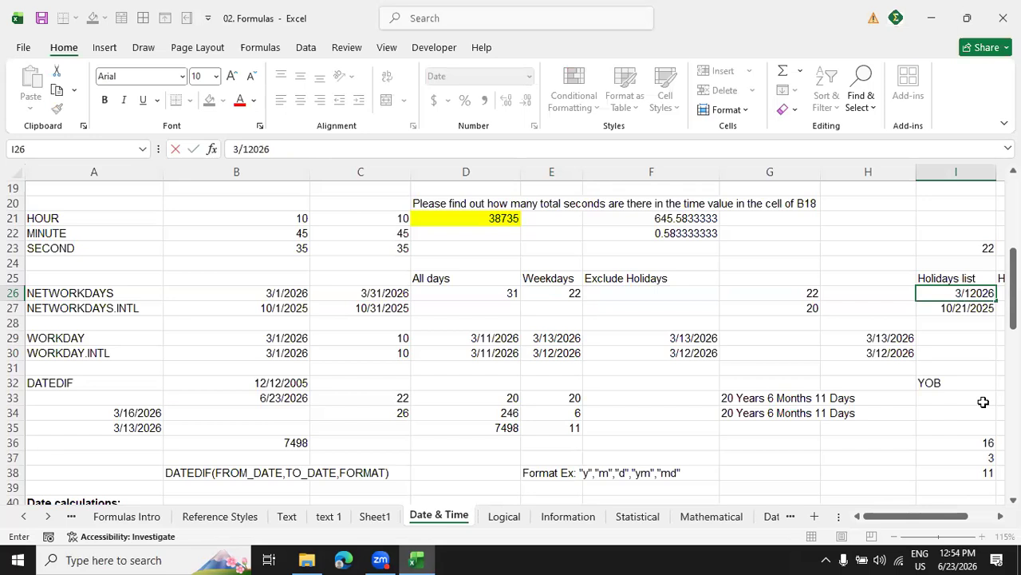
{"action": "left_click", "coordinate": [250, 148]}
{"action": "key", "text": "BackSpace"}
{"action": "type", "text": "3/"}
{"action": "key", "text": "Return"}
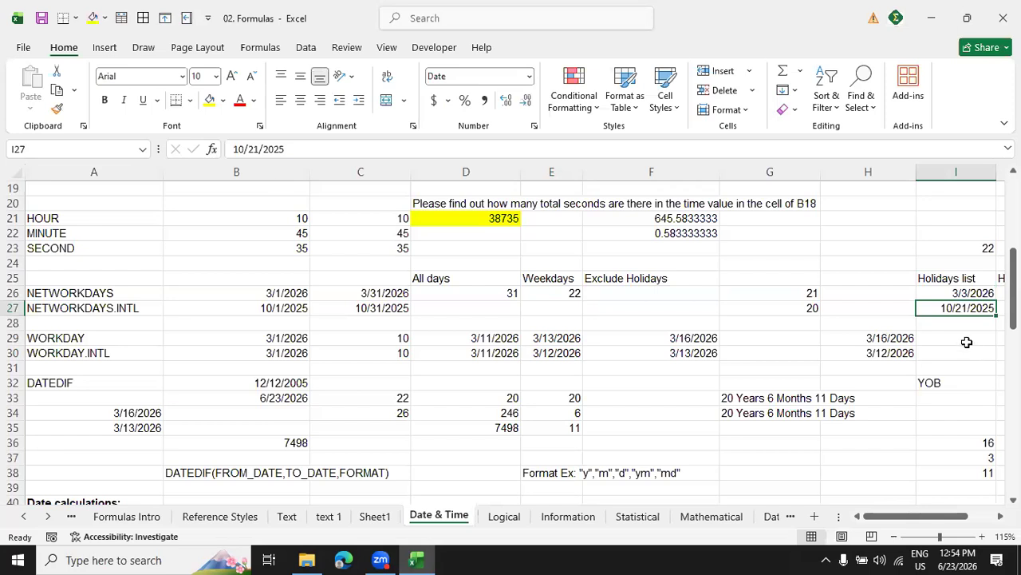
Check March 2026 in the system calendar and set the second Holidays list date in cell I27 to 3/17/2026.
{"action": "left_click", "coordinate": [948, 556]}
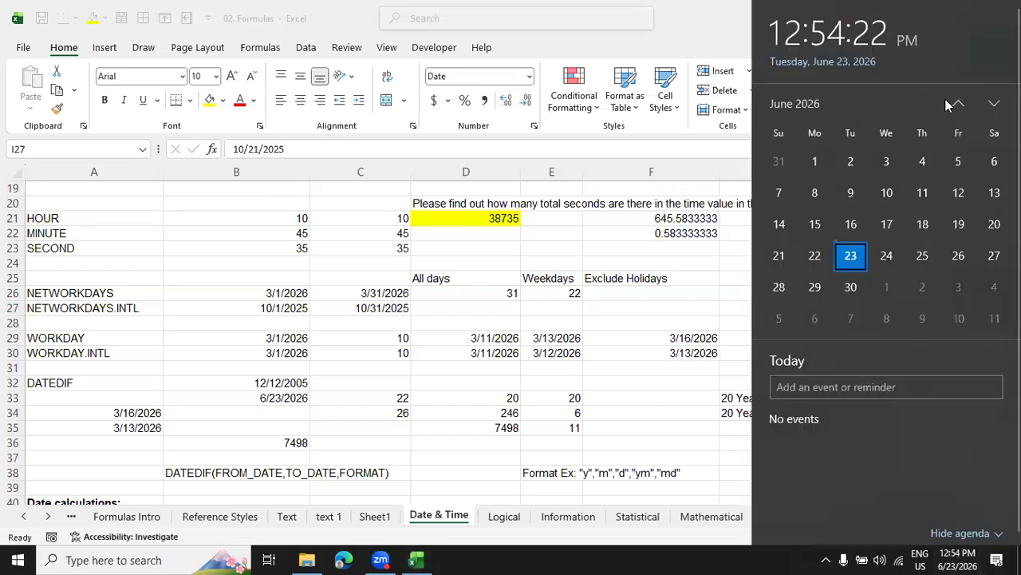
{"action": "left_click", "coordinate": [958, 103]}
{"action": "left_click", "coordinate": [958, 104]}
{"action": "left_click", "coordinate": [958, 104]}
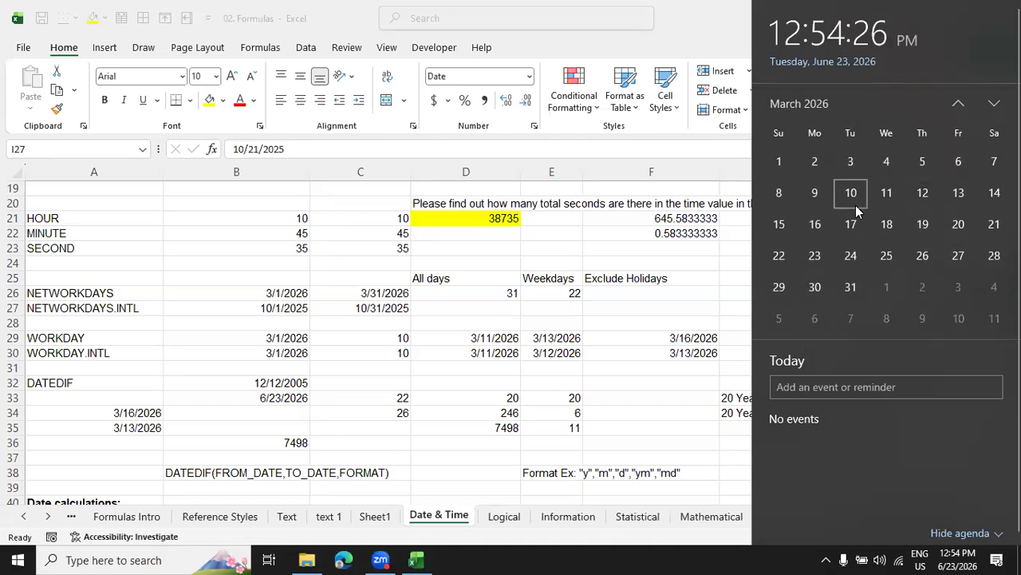
{"action": "left_click", "coordinate": [949, 558]}
{"action": "left_click", "coordinate": [967, 311]}
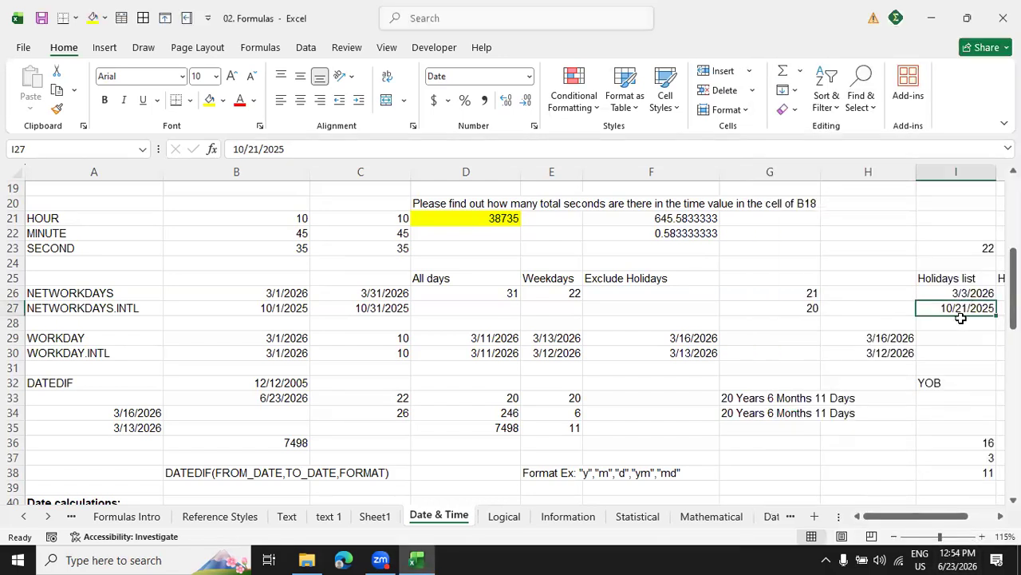
{"action": "type", "text": "3/17"}
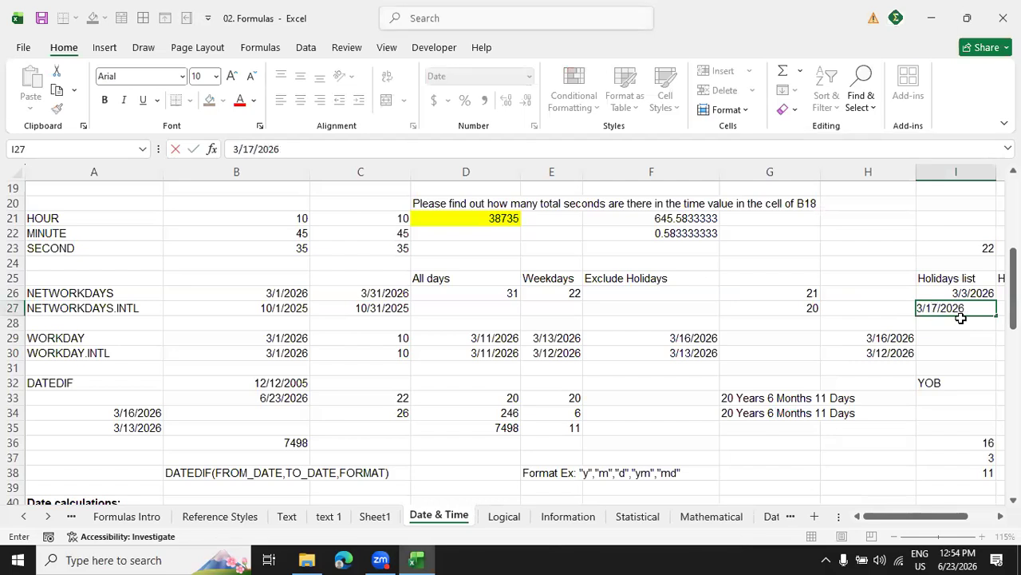
{"action": "key", "text": "Return"}
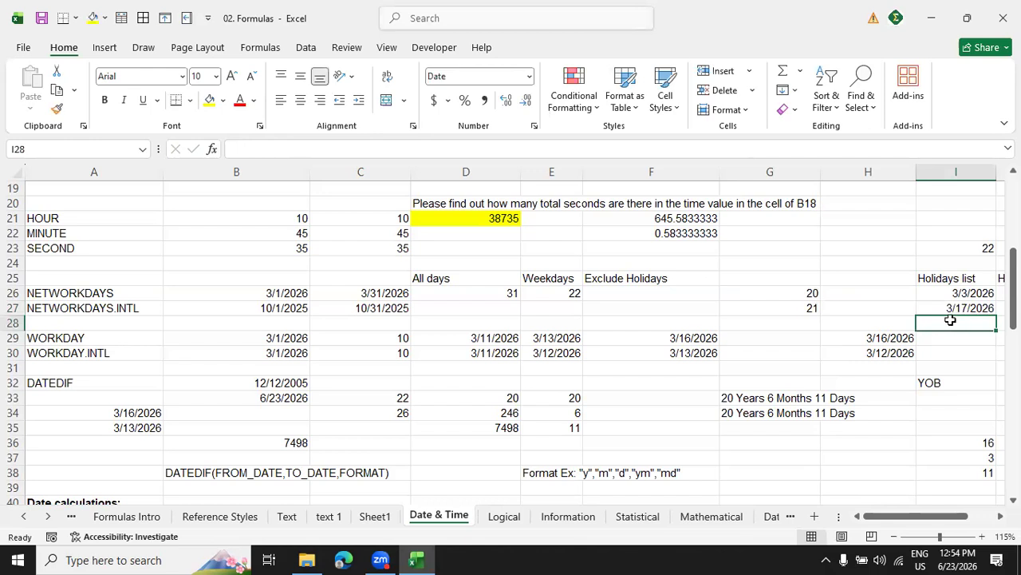
Enter the formula =NETWORKDAYS(B26,C26,I26:I27) in cell F26 under Exclude Holidays.
{"action": "left_click_drag", "start_coordinate": [953, 294], "coordinate": [954, 304]}
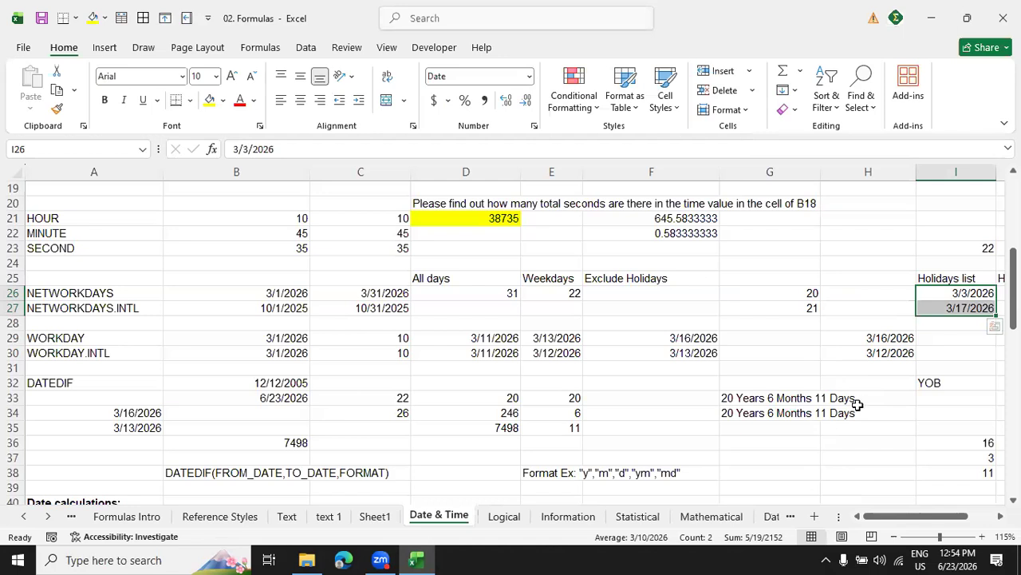
{"action": "left_click", "coordinate": [665, 293]}
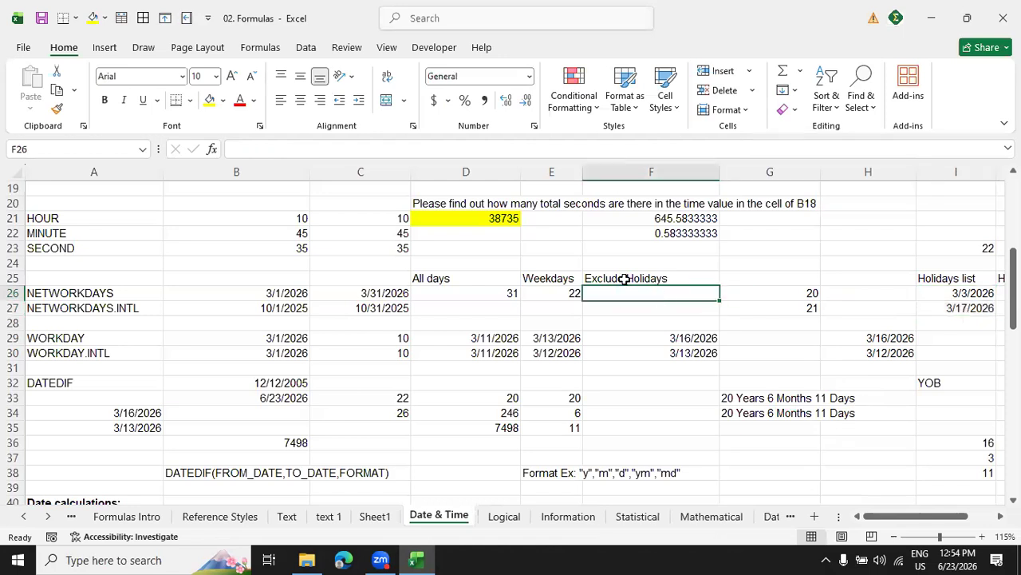
{"action": "type", "text": "=ne"}
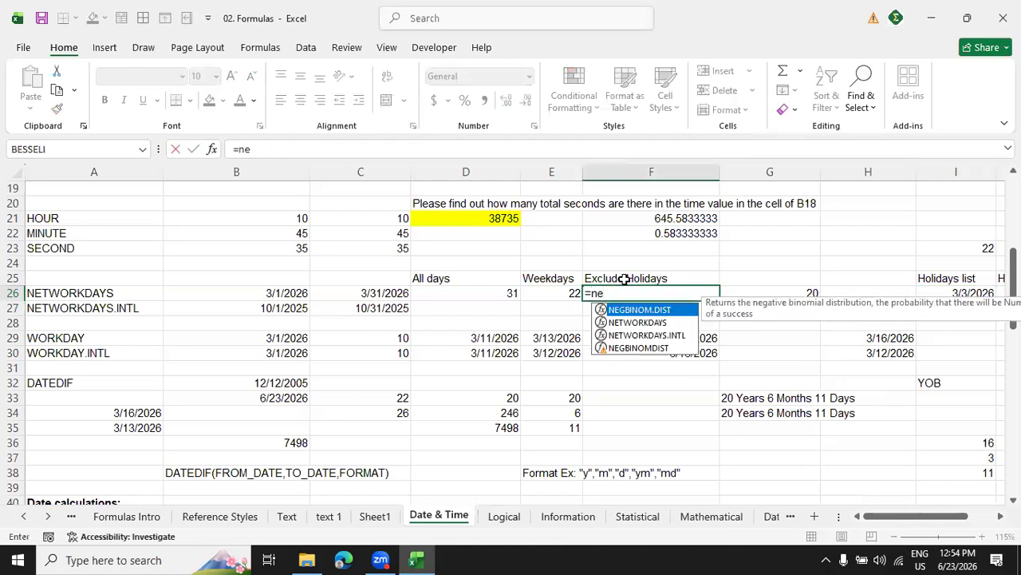
{"action": "type", "text": "t"}
{"action": "key", "text": "Tab"}
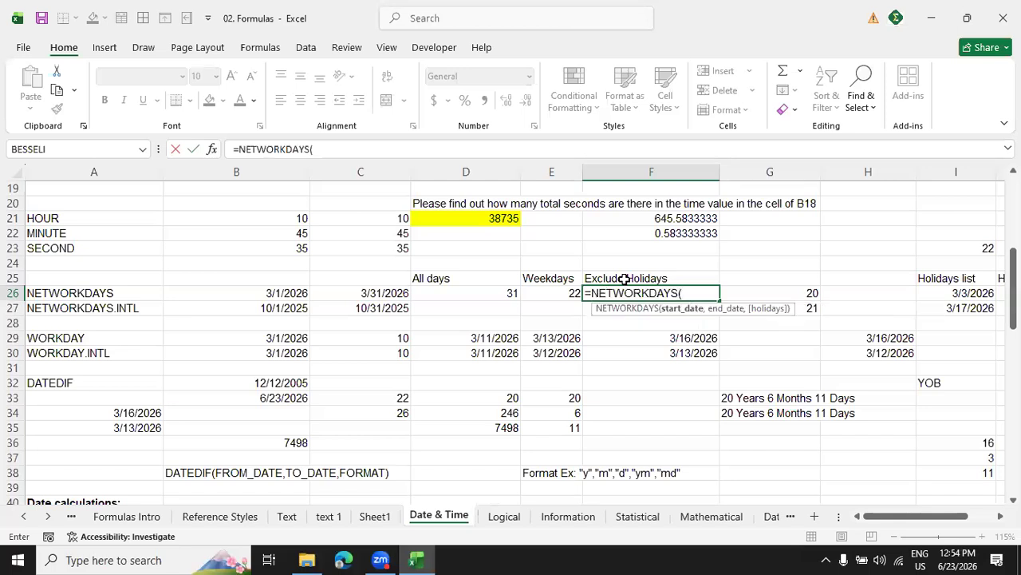
{"action": "left_click", "coordinate": [269, 295]}
{"action": "type", "text": ","}
{"action": "left_click", "coordinate": [344, 296]}
{"action": "type", "text": ","}
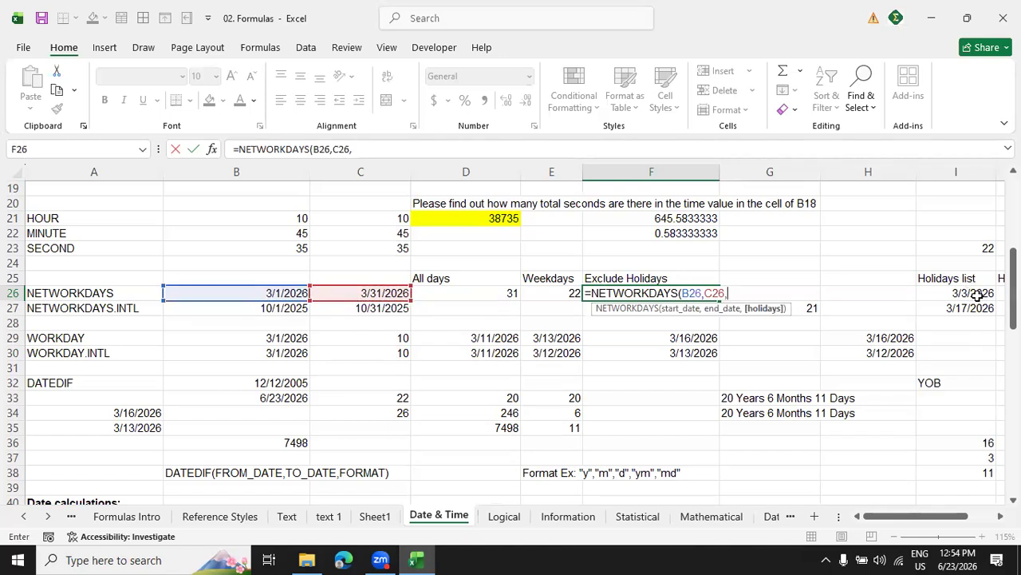
{"action": "left_click_drag", "start_coordinate": [978, 297], "coordinate": [976, 308]}
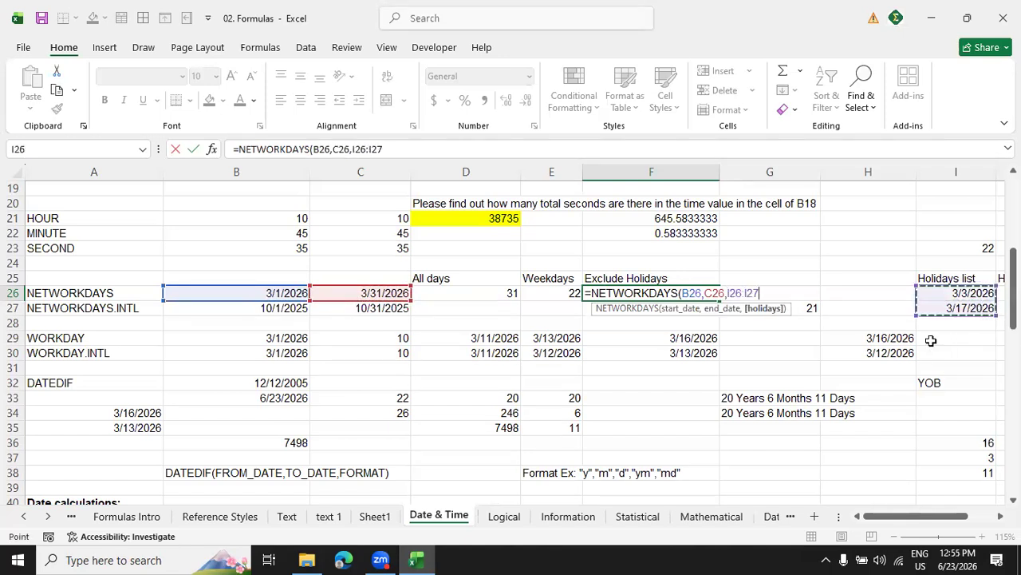
{"action": "type", "text": ")"}
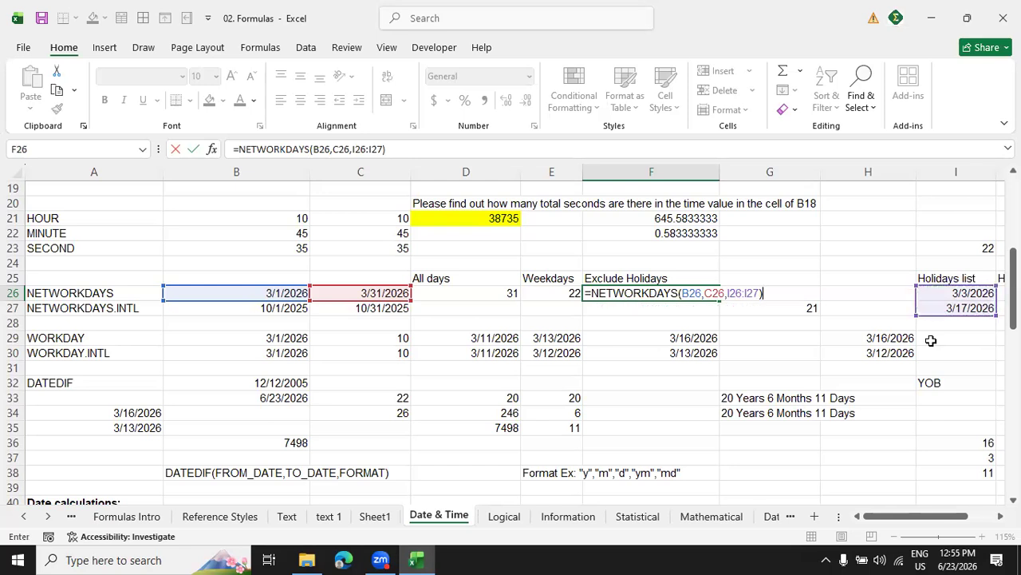
{"action": "key", "text": "Return"}
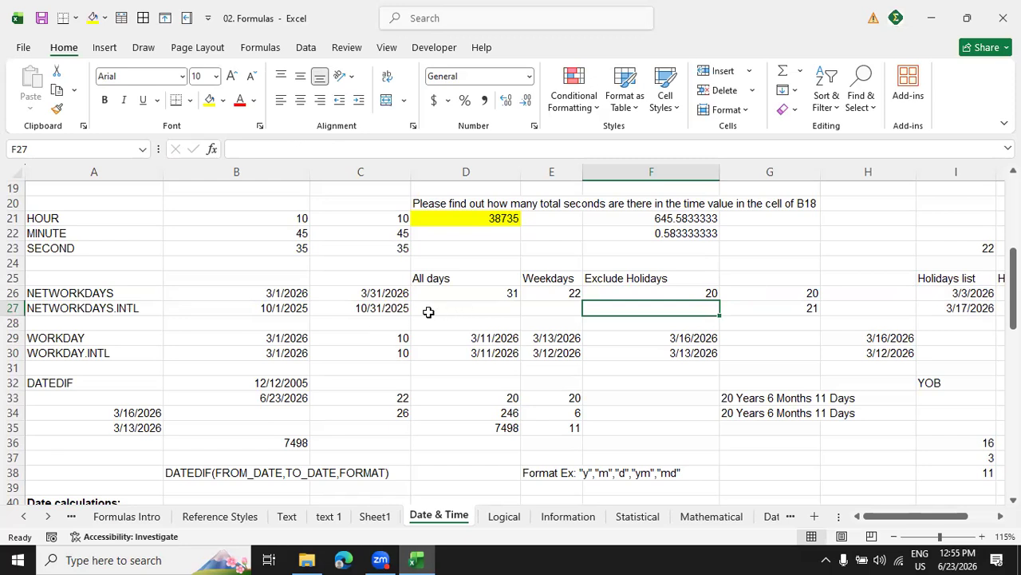
Copy the start and end dates from B26:C26 into B27:C27 of the NETWORKDAYS.INTL row.
{"action": "left_click_drag", "start_coordinate": [274, 292], "coordinate": [344, 292]}
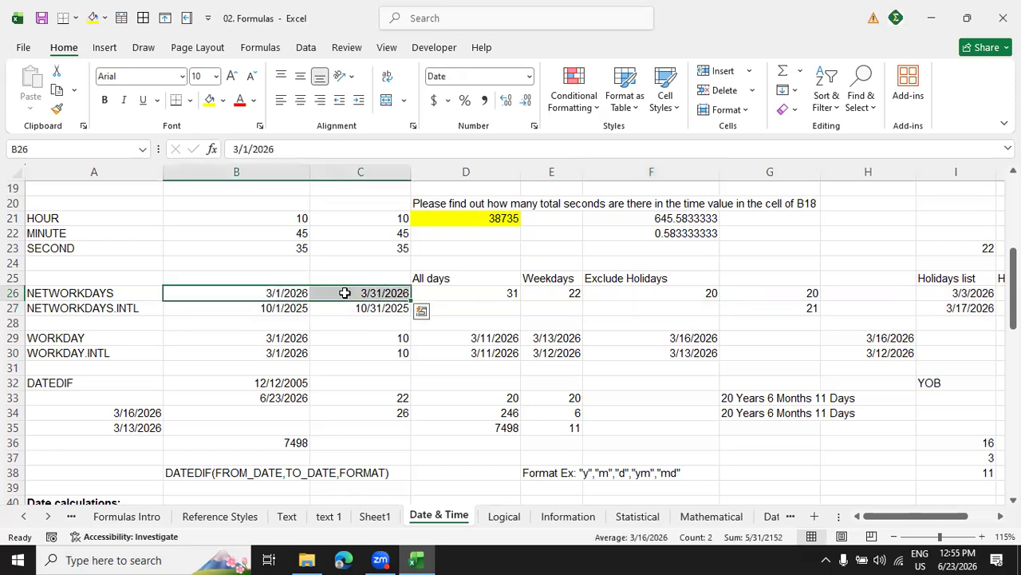
{"action": "key", "text": "ctrl+c"}
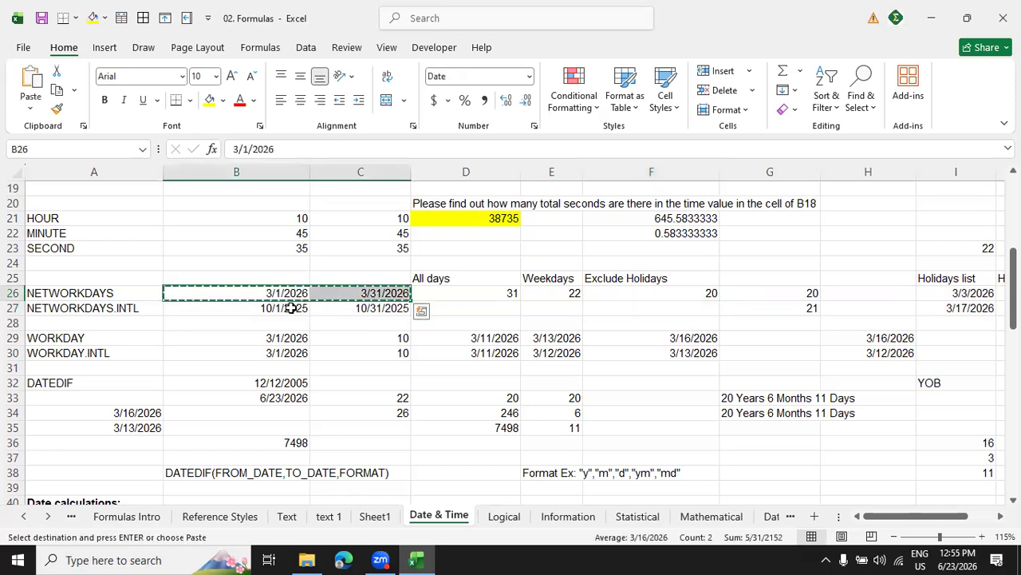
{"action": "left_click", "coordinate": [291, 310]}
{"action": "key", "text": "ctrl+v"}
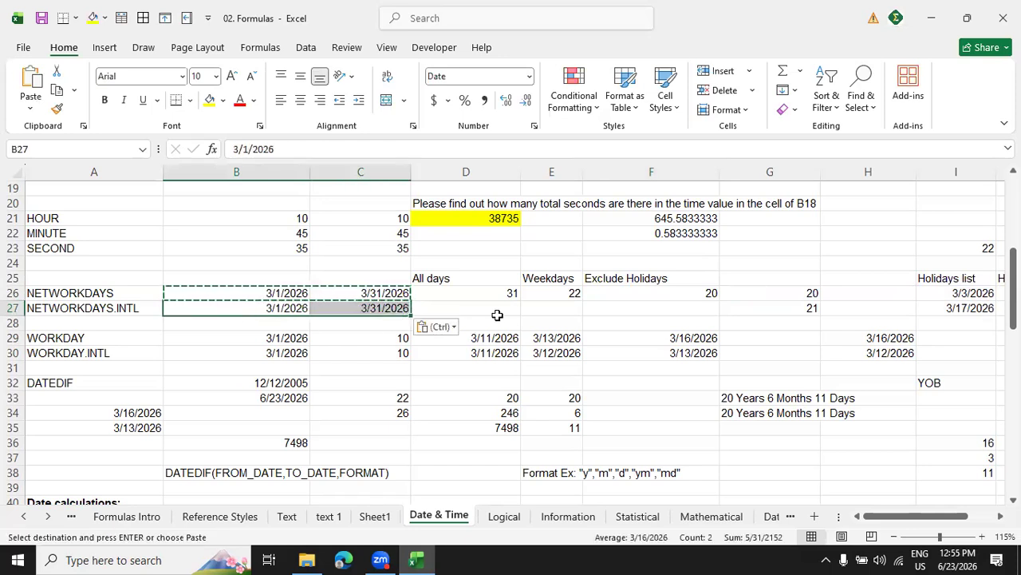
Enter the formula =NETWORKDAYS.INTL(B27,C27,11) in cell D27, treating Sunday only as the weekend.
{"action": "left_click", "coordinate": [488, 316]}
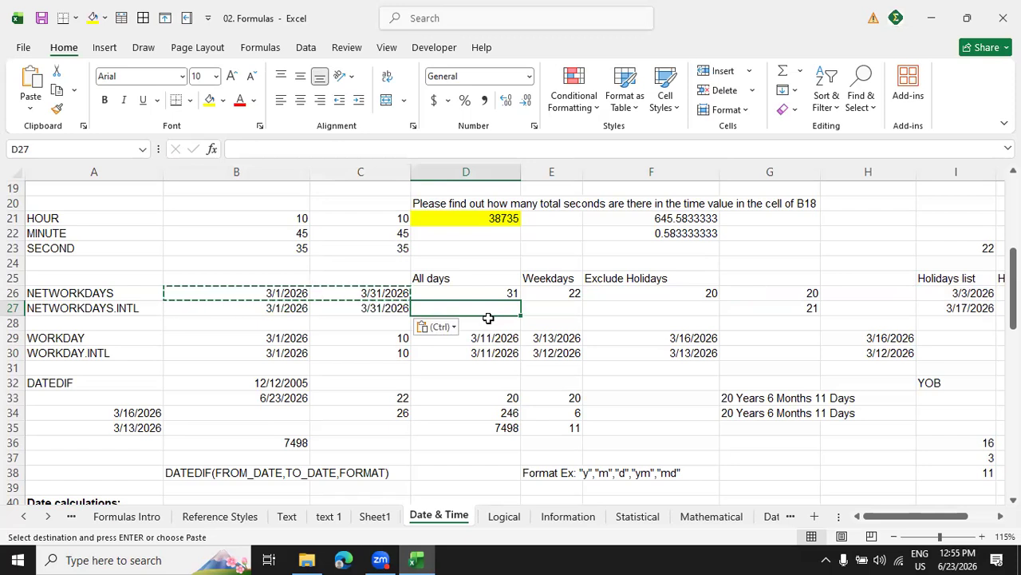
{"action": "type", "text": "=net"}
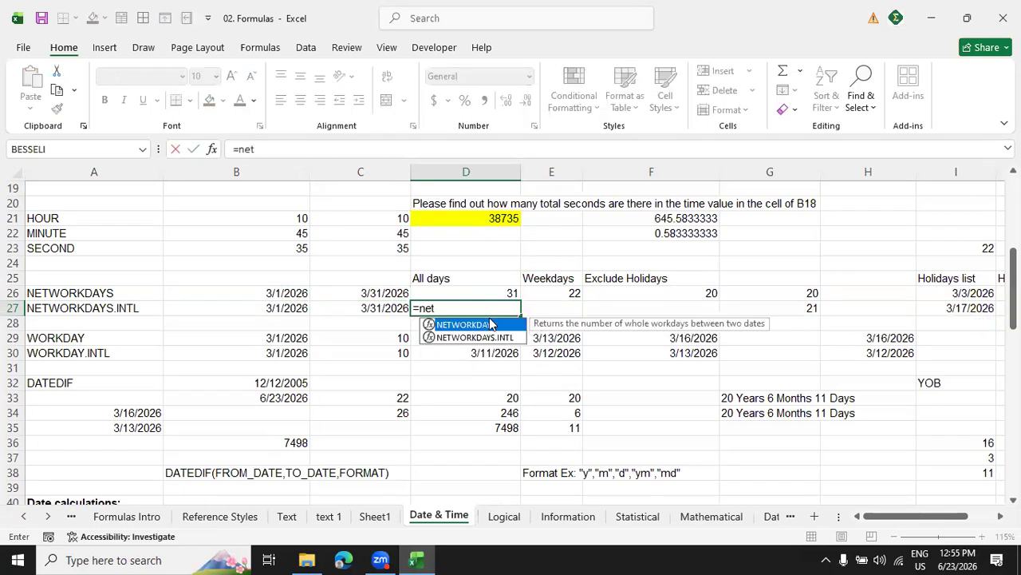
{"action": "key", "text": "Down"}
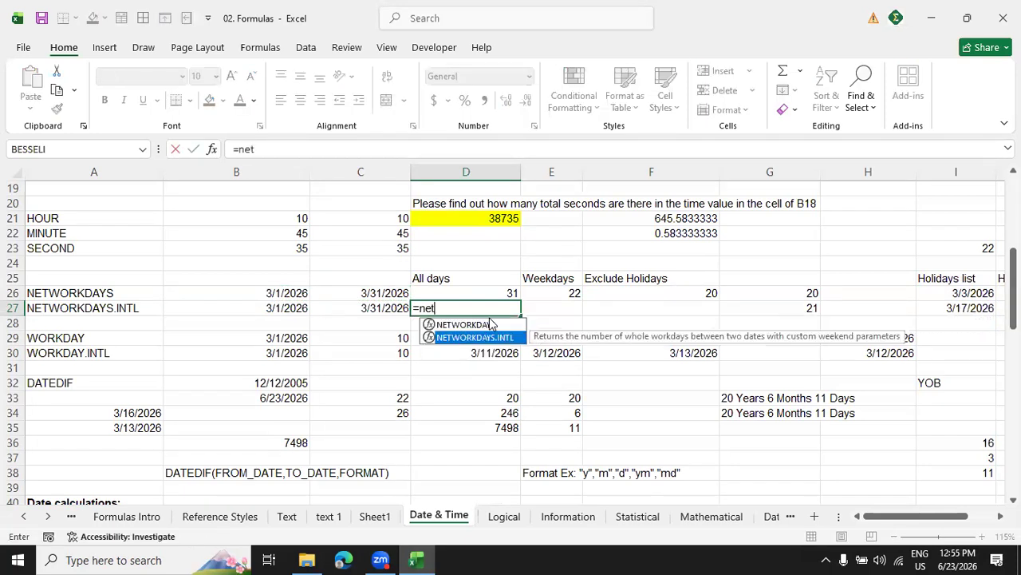
{"action": "key", "text": "Tab"}
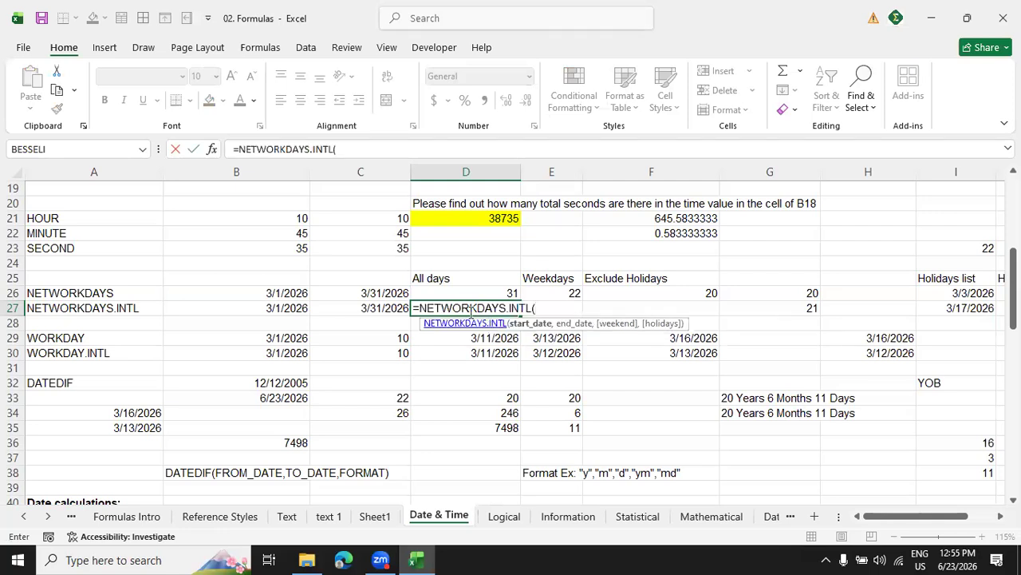
{"action": "left_click", "coordinate": [295, 308]}
{"action": "type", "text": ","}
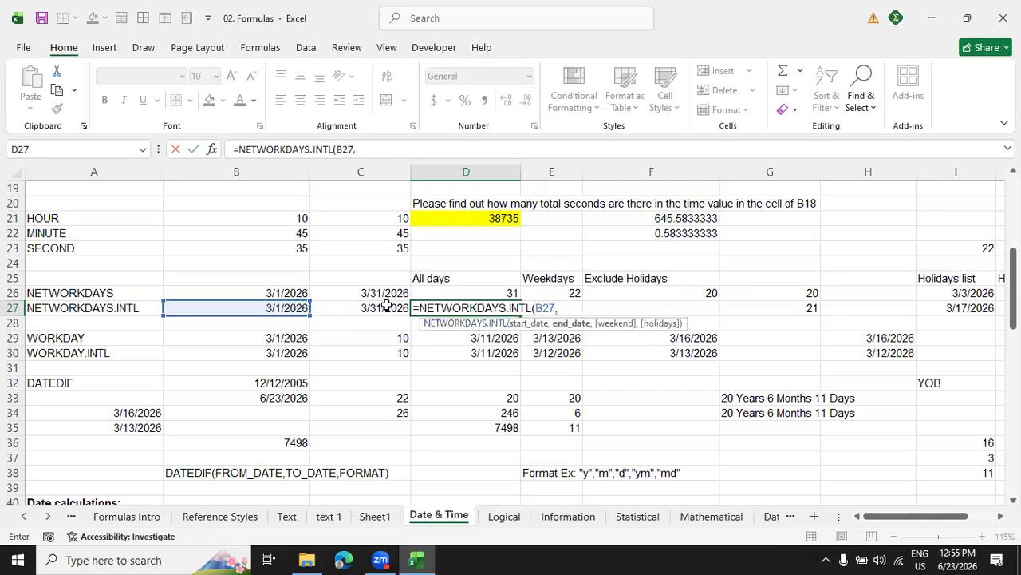
{"action": "left_click", "coordinate": [383, 309]}
{"action": "type", "text": ","}
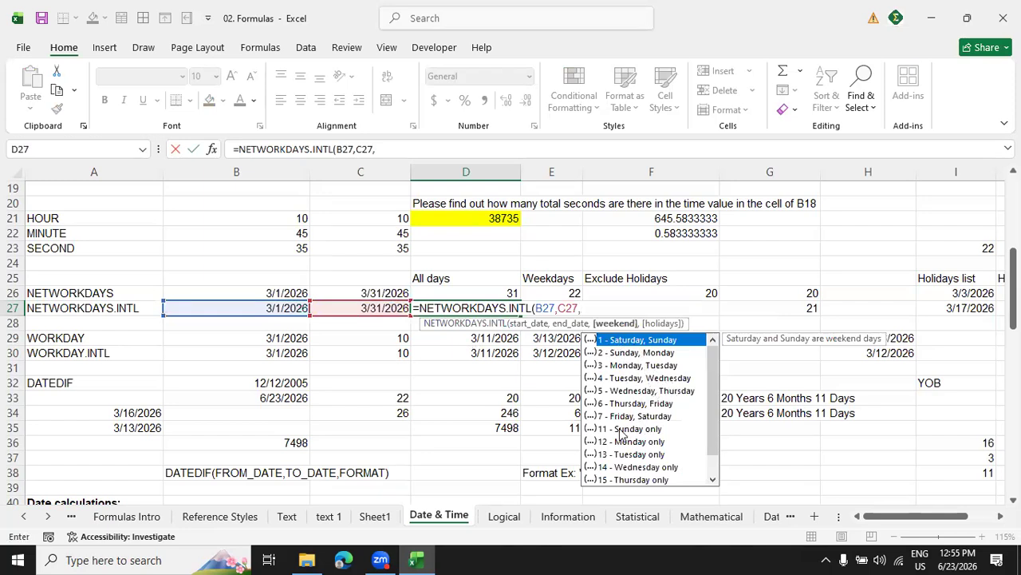
{"action": "left_click", "coordinate": [605, 430]}
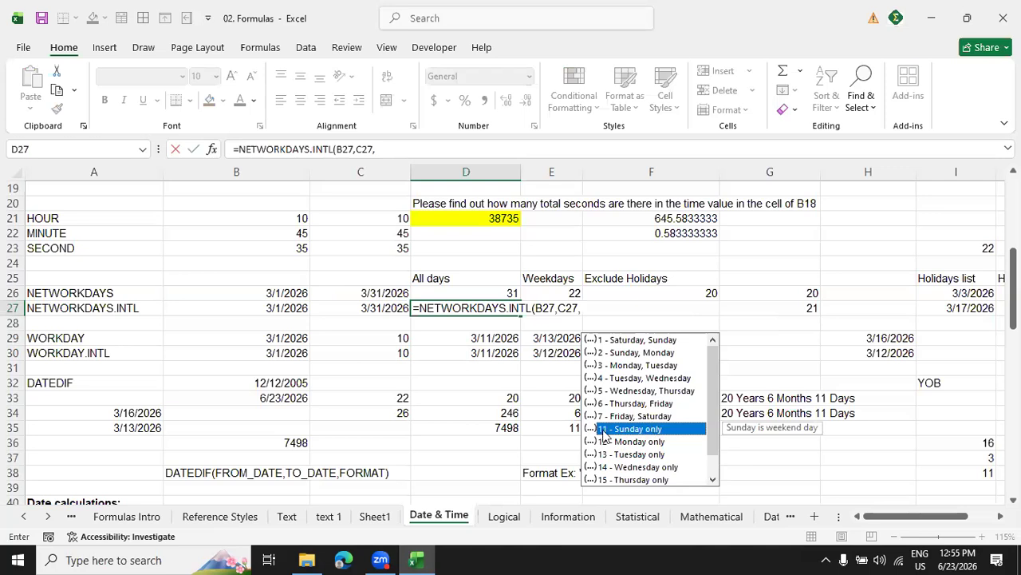
{"action": "double_click", "coordinate": [603, 430]}
{"action": "type", "text": ")"}
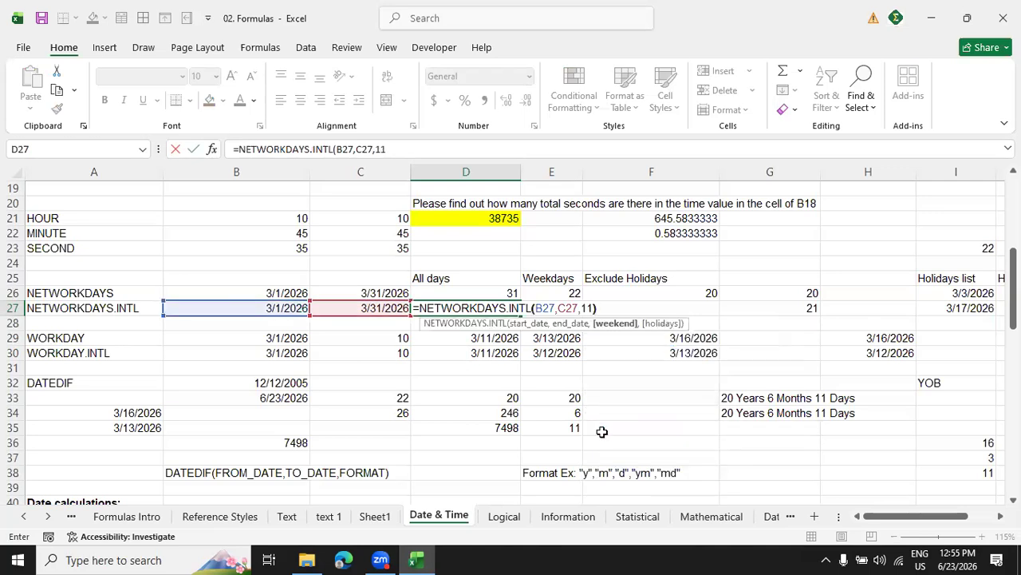
{"action": "key", "text": "Return"}
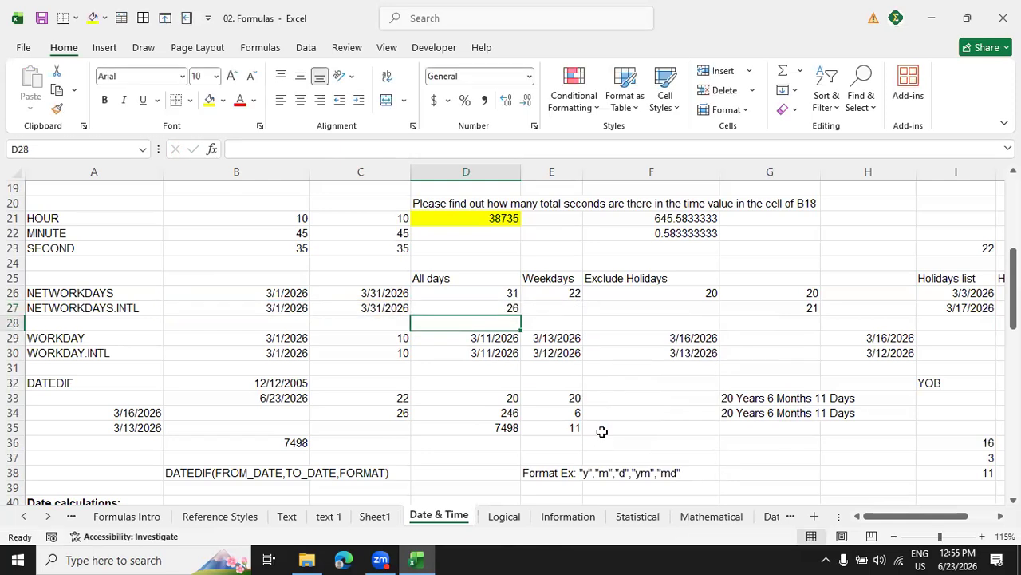
Inspect the formula in D27 and display March 2026 in the system calendar to check its Sundays.
{"action": "left_click", "coordinate": [517, 308]}
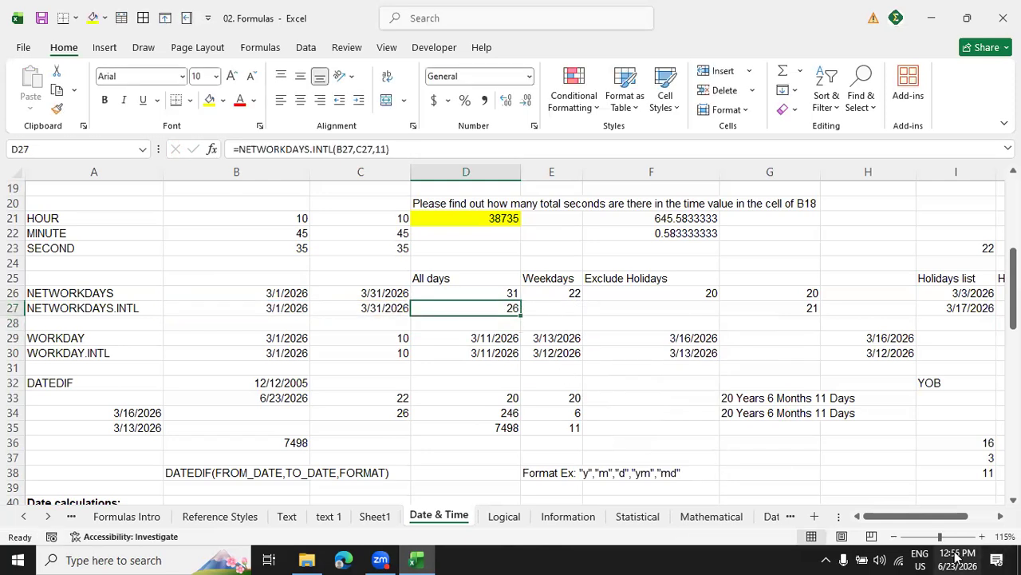
{"action": "left_click", "coordinate": [959, 102]}
{"action": "left_click", "coordinate": [958, 104]}
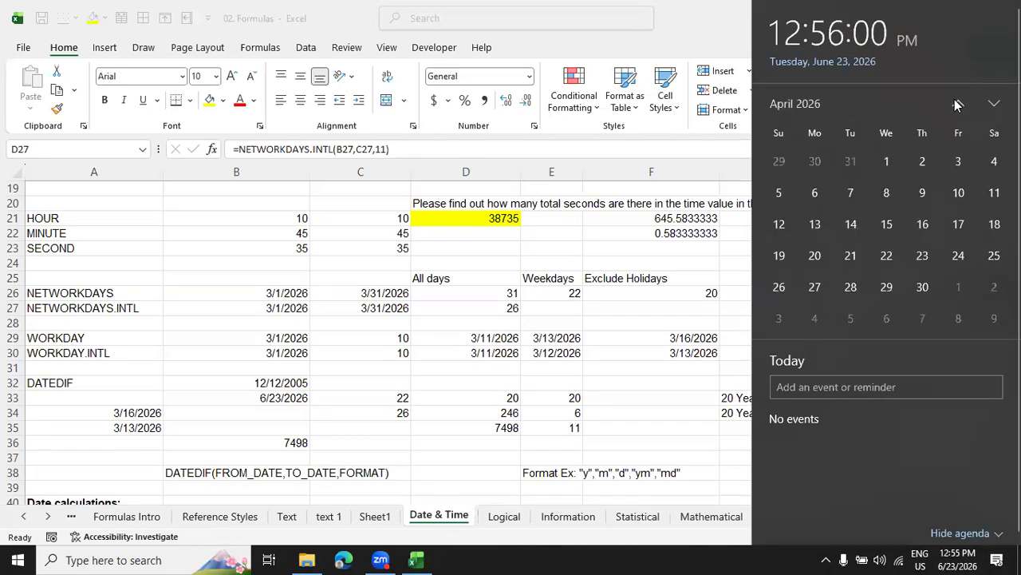
{"action": "left_click", "coordinate": [957, 103]}
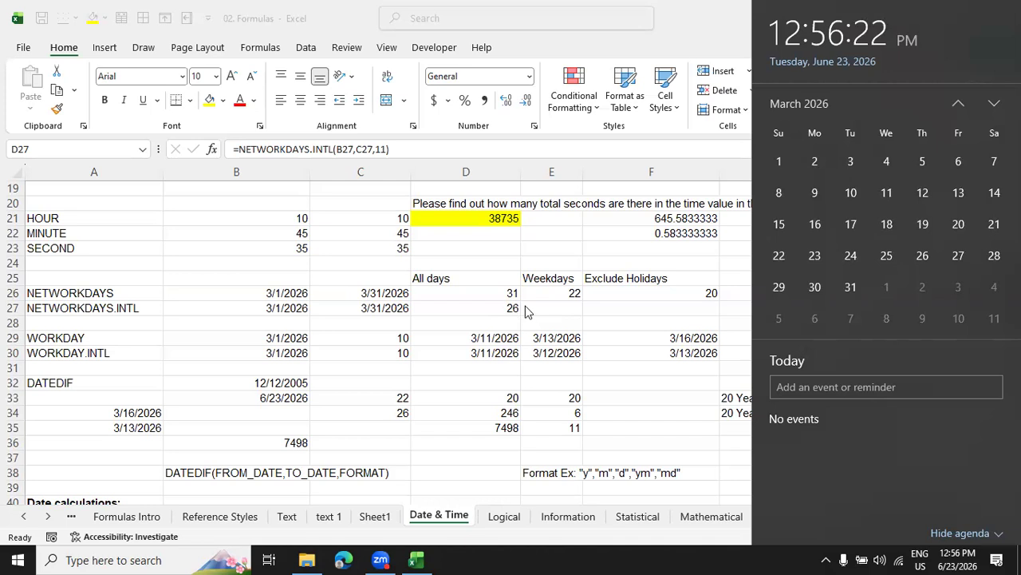
Enter the formula =NETWORKDAYS.INTL(B27,C27,11,I26:I27) in cell F27 under Exclude Holidays, treating Sunday only as the weekend.
{"action": "left_click", "coordinate": [654, 308]}
{"action": "left_click", "coordinate": [656, 311]}
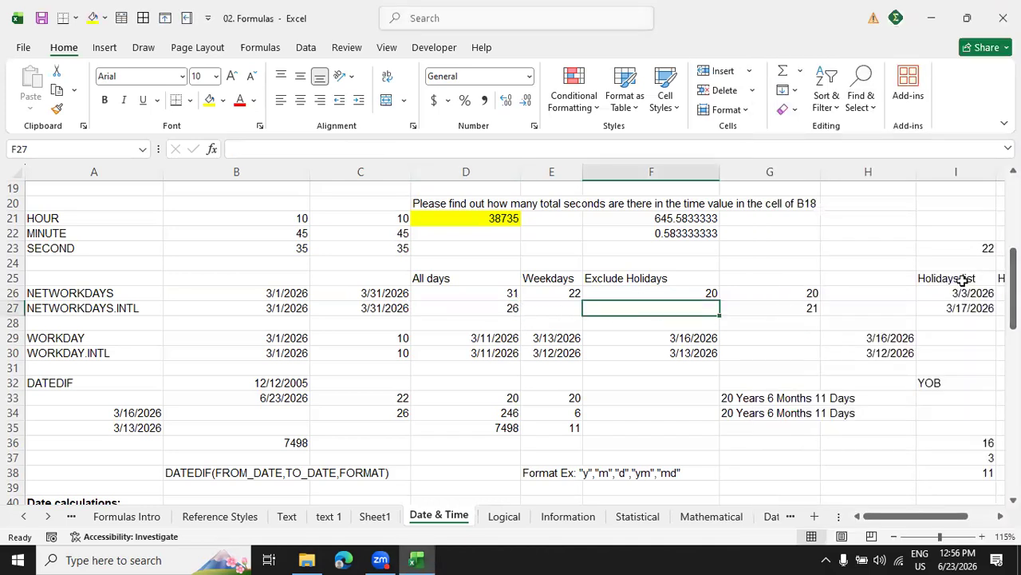
{"action": "type", "text": "=nt"}
{"action": "key", "text": "BackSpace"}
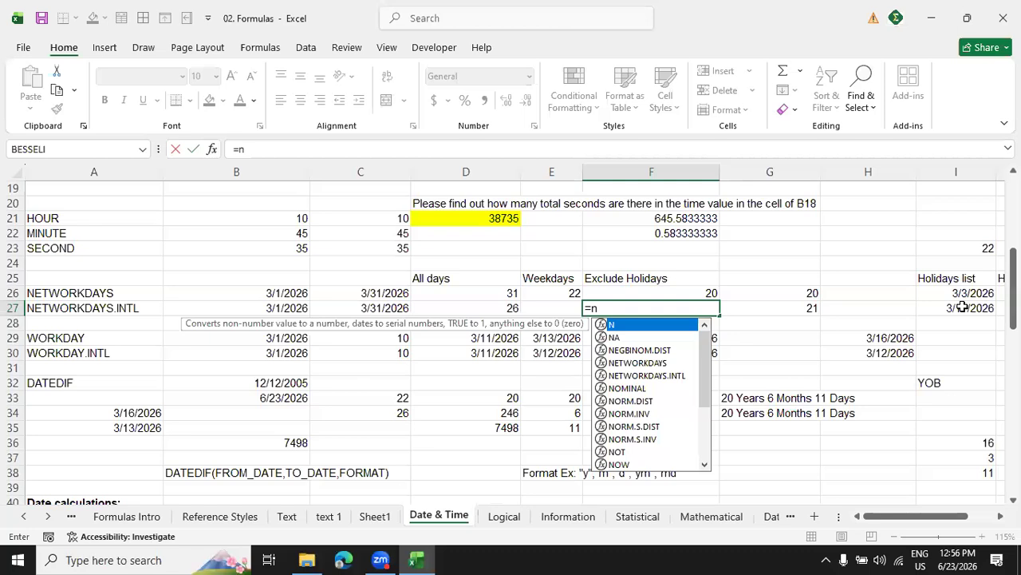
{"action": "type", "text": "et"}
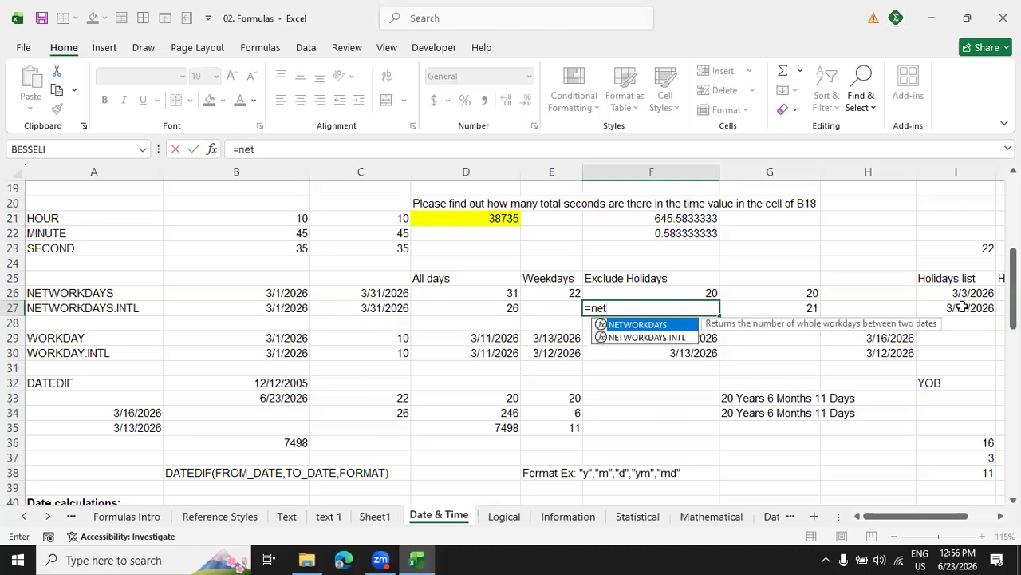
{"action": "key", "text": "Down"}
{"action": "key", "text": "Tab"}
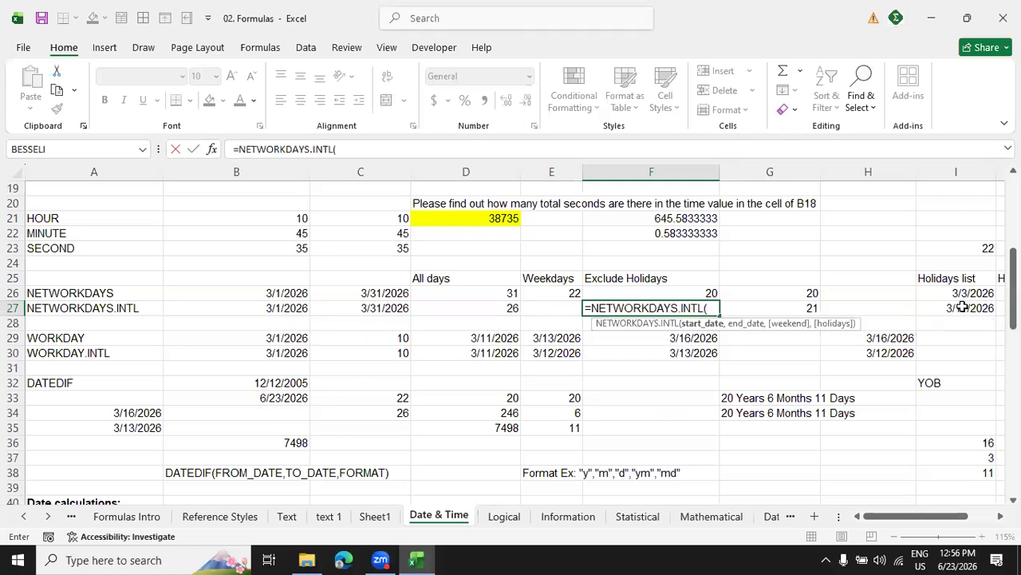
{"action": "left_click", "coordinate": [289, 308]}
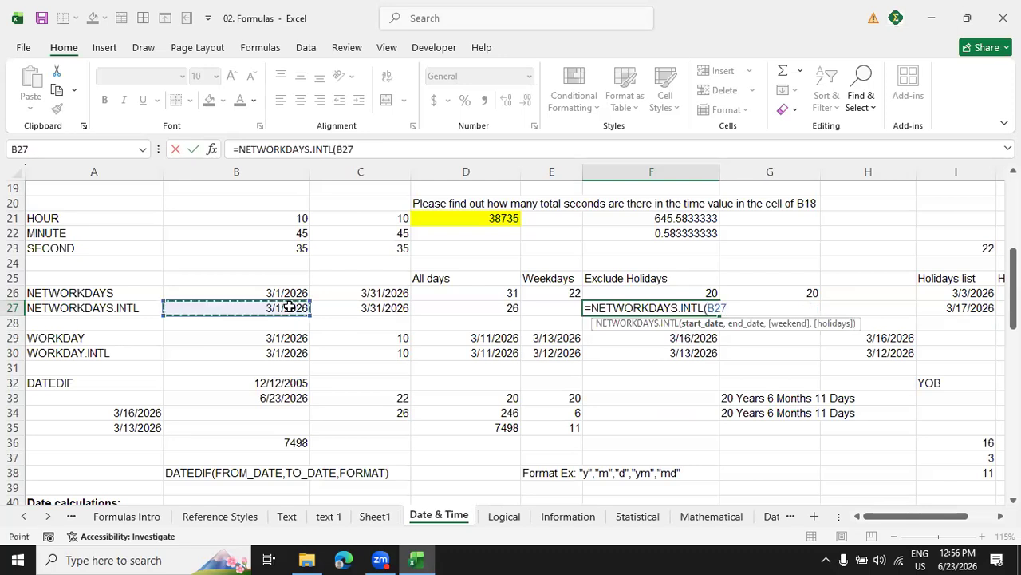
{"action": "type", "text": ","}
{"action": "left_click", "coordinate": [370, 307]}
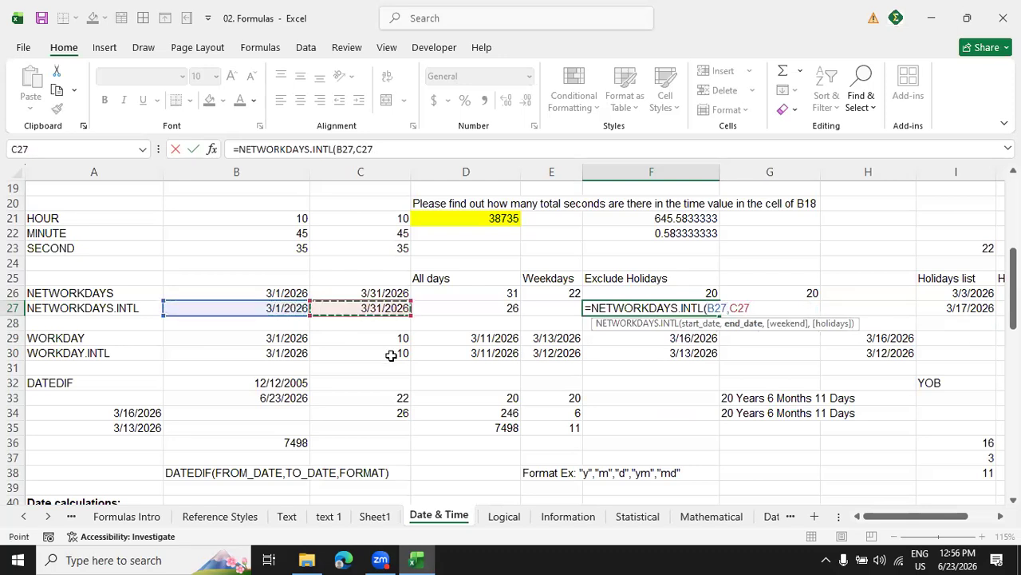
{"action": "type", "text": ","}
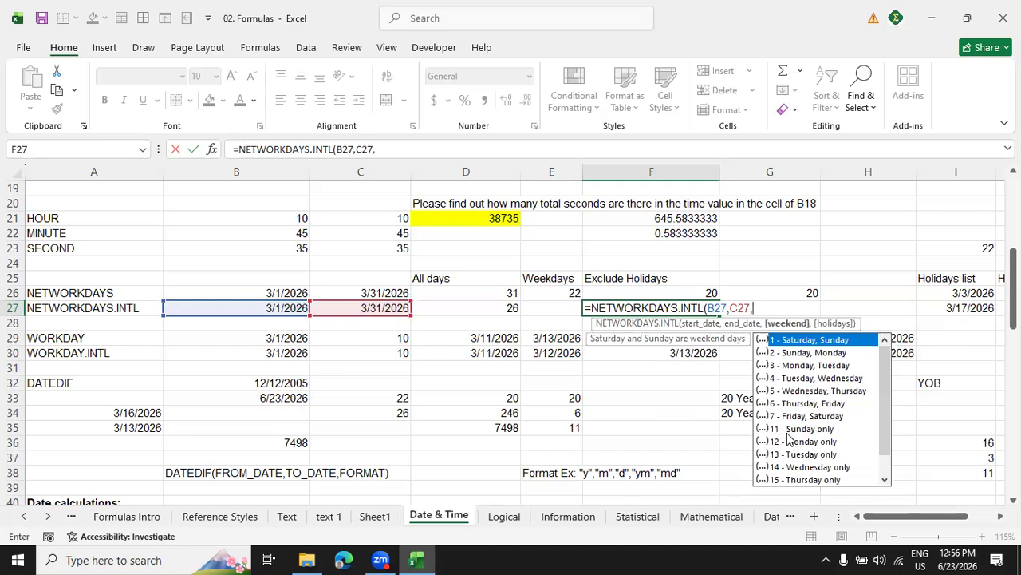
{"action": "type", "text": "11,"}
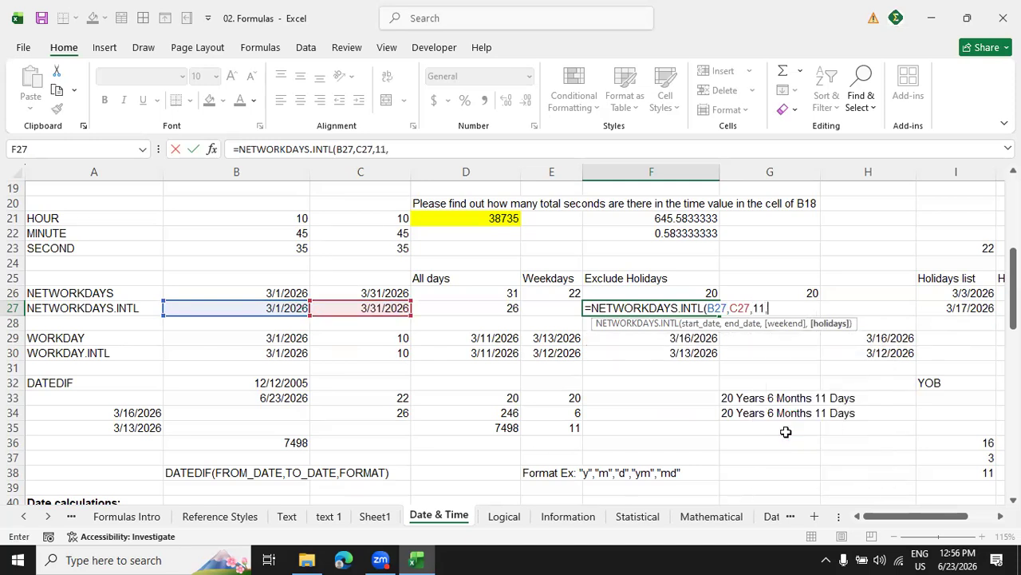
{"action": "left_click_drag", "start_coordinate": [950, 293], "coordinate": [949, 304]}
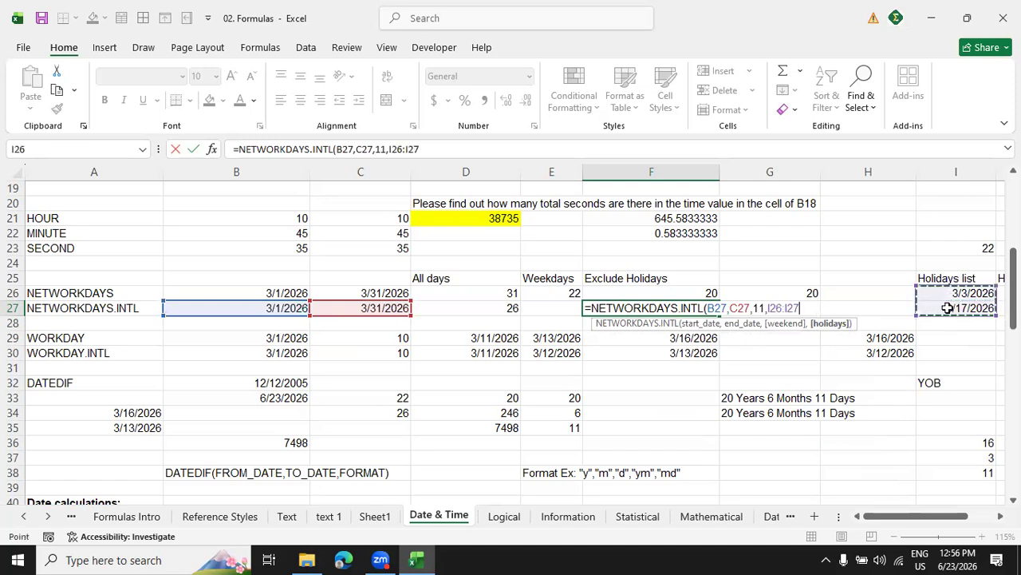
{"action": "type", "text": ")"}
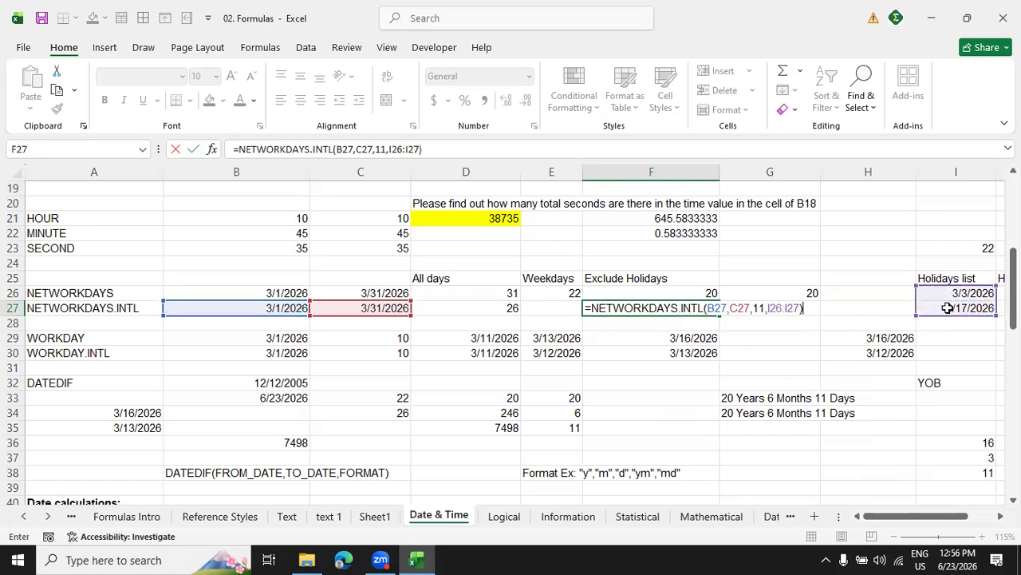
{"action": "key", "text": "Return"}
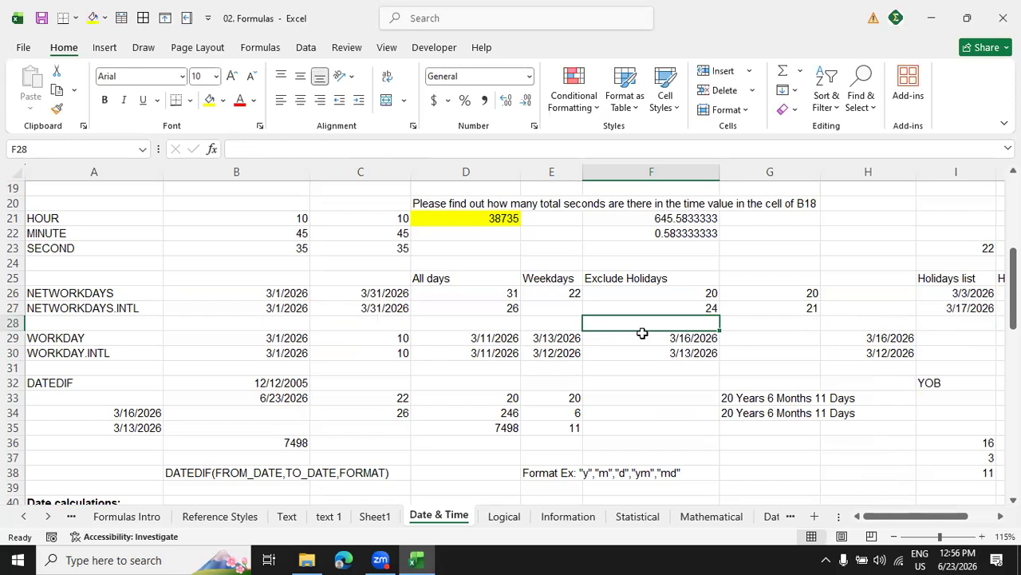
{"action": "left_click", "coordinate": [653, 307]}
{"action": "left_click", "coordinate": [496, 309]}
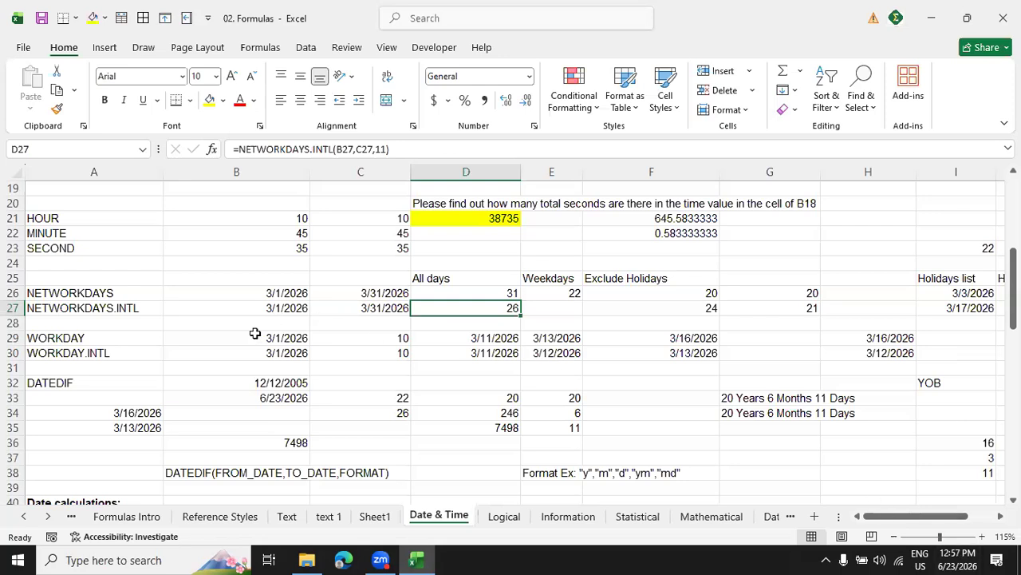
Set the number of days in C29 and C30 to 20 for the WORKDAY and WORKDAY.INTL rows.
{"action": "scroll", "coordinate": [255, 332], "scroll_direction": "down", "scroll_amount": 5}
{"action": "scroll", "coordinate": [255, 332], "scroll_direction": "up", "scroll_amount": 10}
{"action": "scroll", "coordinate": [255, 333], "scroll_direction": "down", "scroll_amount": 5}
{"action": "left_click_drag", "start_coordinate": [388, 336], "coordinate": [384, 348]}
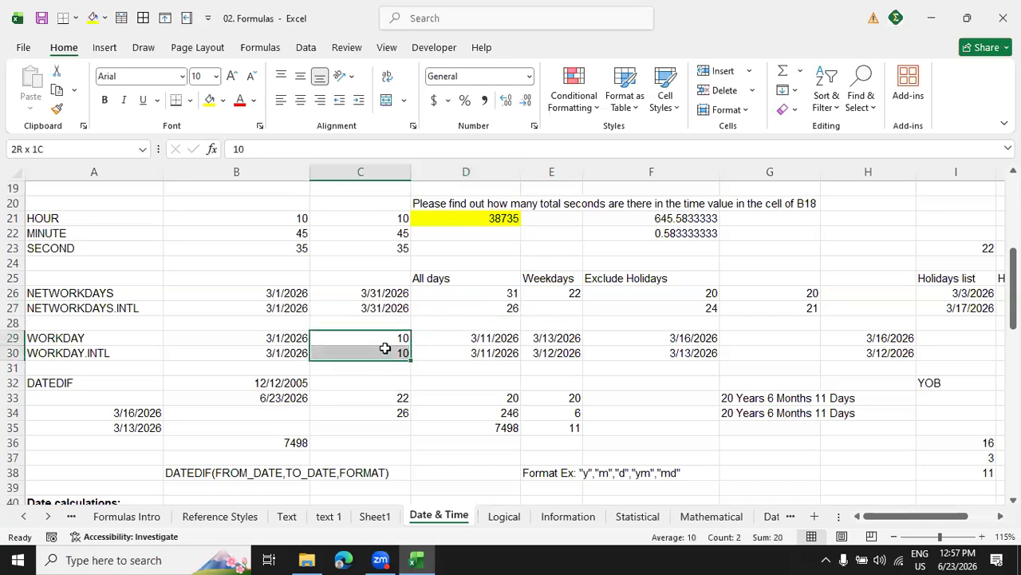
{"action": "left_click", "coordinate": [401, 341]}
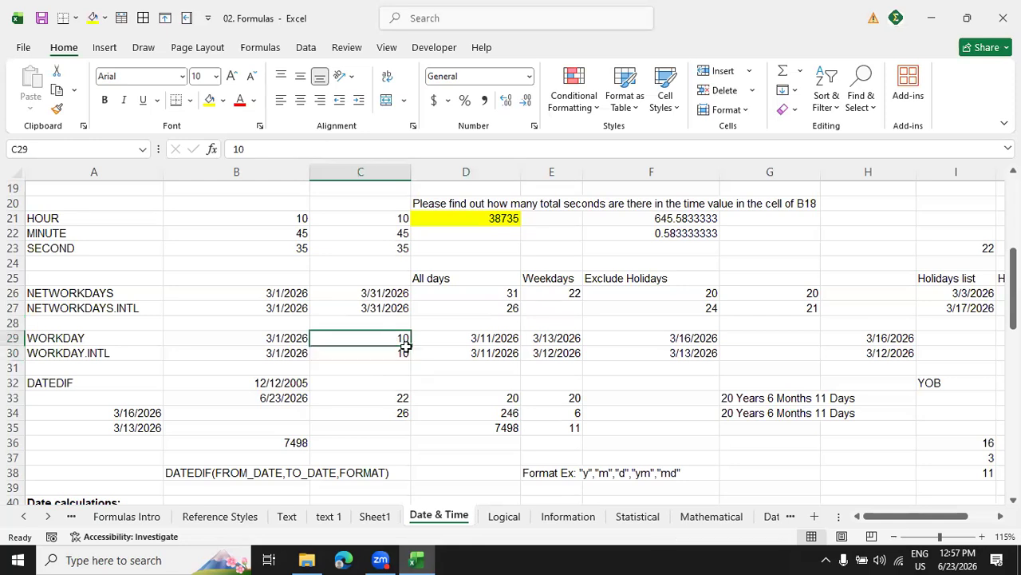
{"action": "type", "text": "20"}
{"action": "key", "text": "Return"}
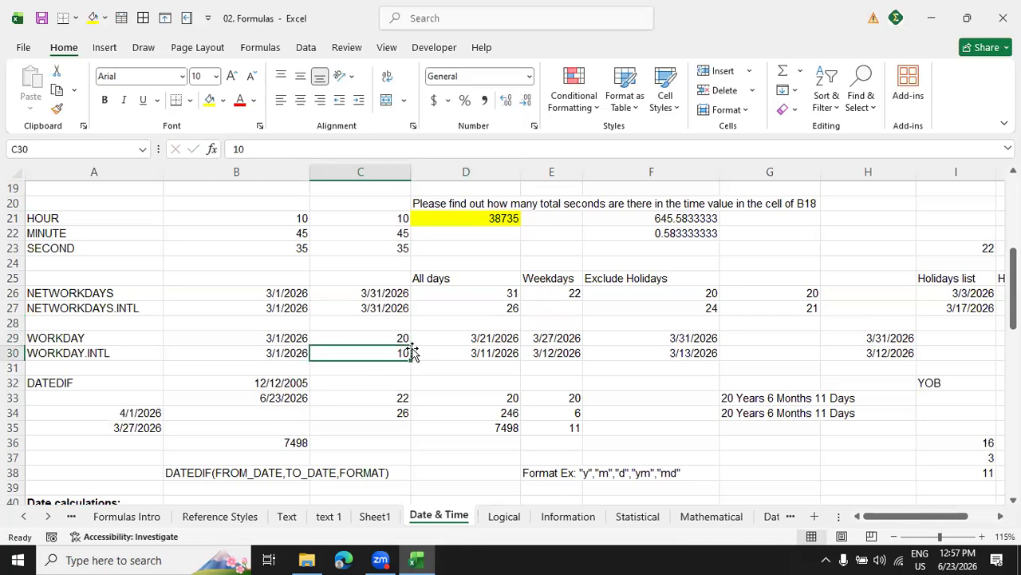
{"action": "type", "text": "20"}
{"action": "key", "text": "Return"}
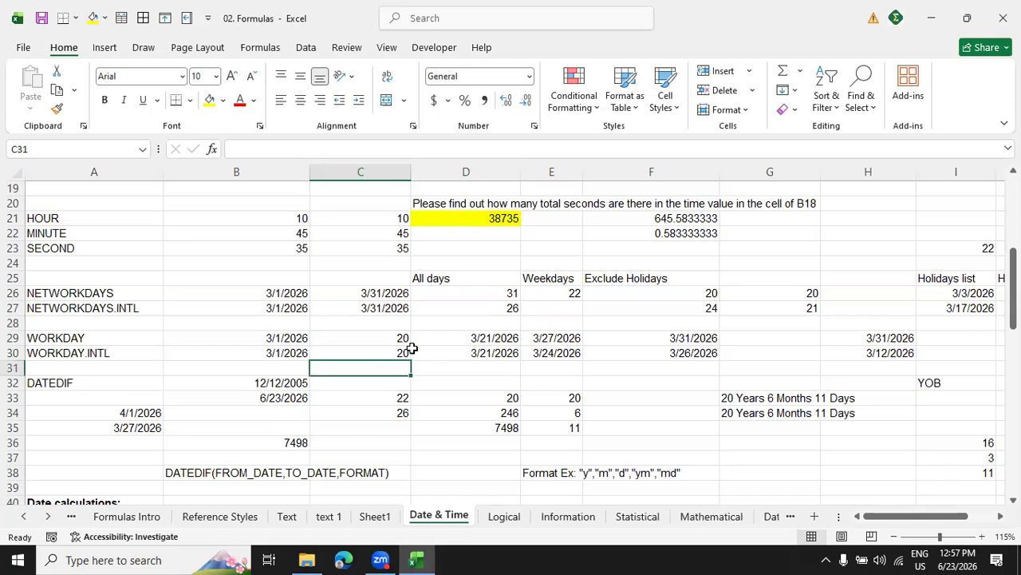
Clear the contents of E29:F30 in the Weekdays and Exclude Holidays columns of the WORKDAY rows.
{"action": "left_click_drag", "start_coordinate": [562, 337], "coordinate": [657, 349]}
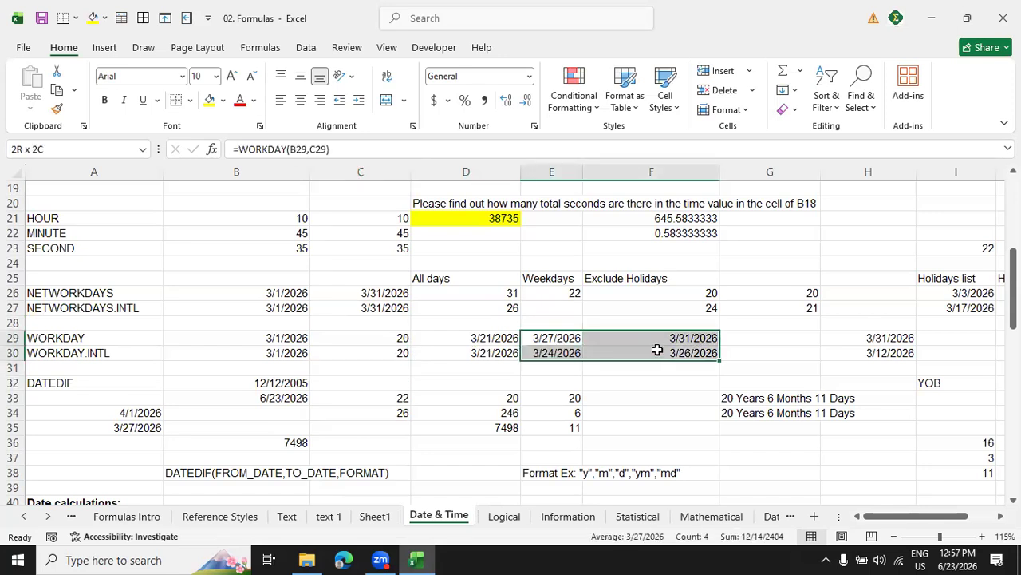
{"action": "right_click", "coordinate": [657, 350]}
{"action": "left_click", "coordinate": [715, 311]}
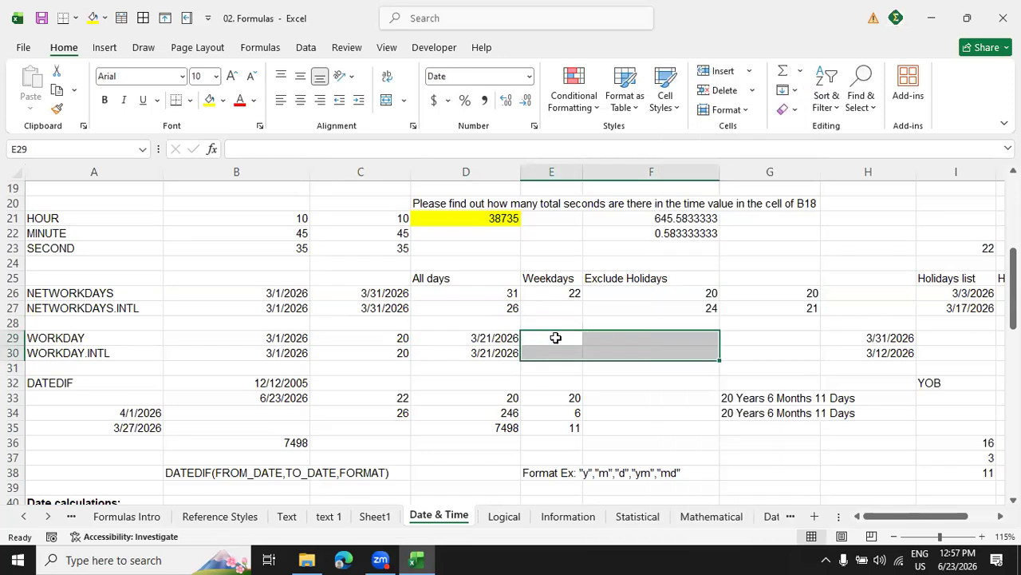
Enter the formula =WORKDAY(B29,C29) in cell E29 under Weekdays.
{"action": "left_click", "coordinate": [557, 339]}
{"action": "type", "text": "="}
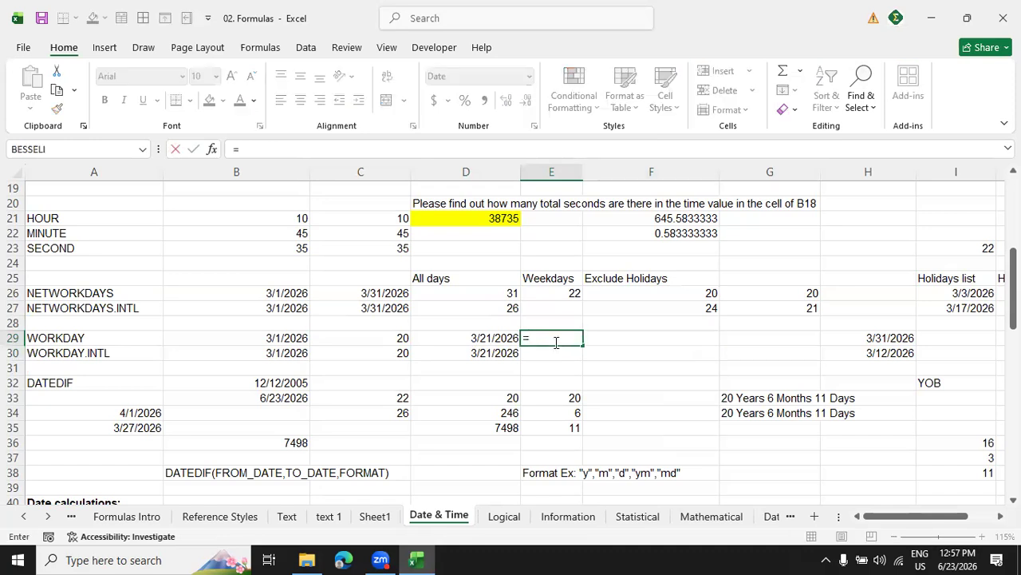
{"action": "type", "text": "wor"}
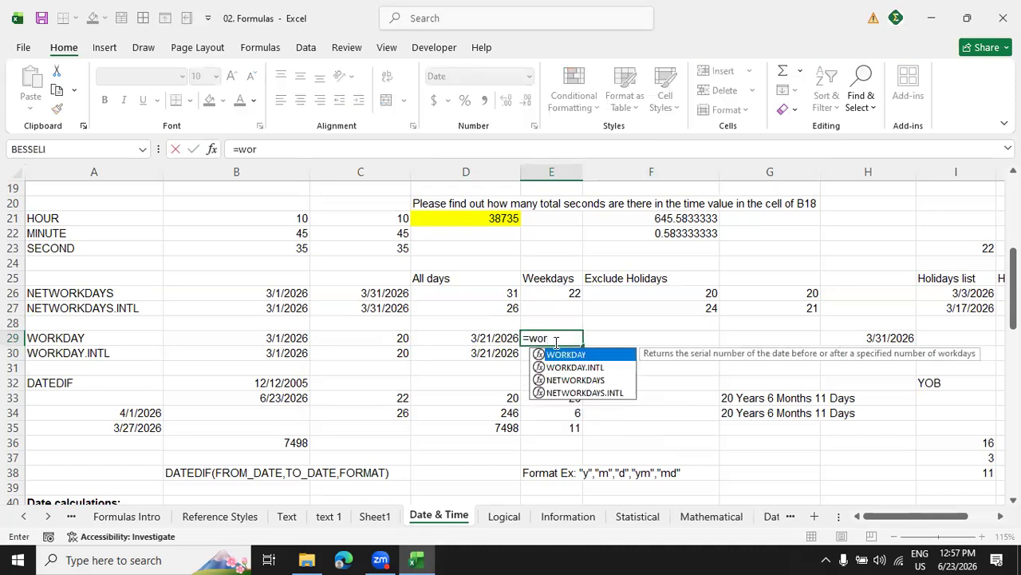
{"action": "key", "text": "Tab"}
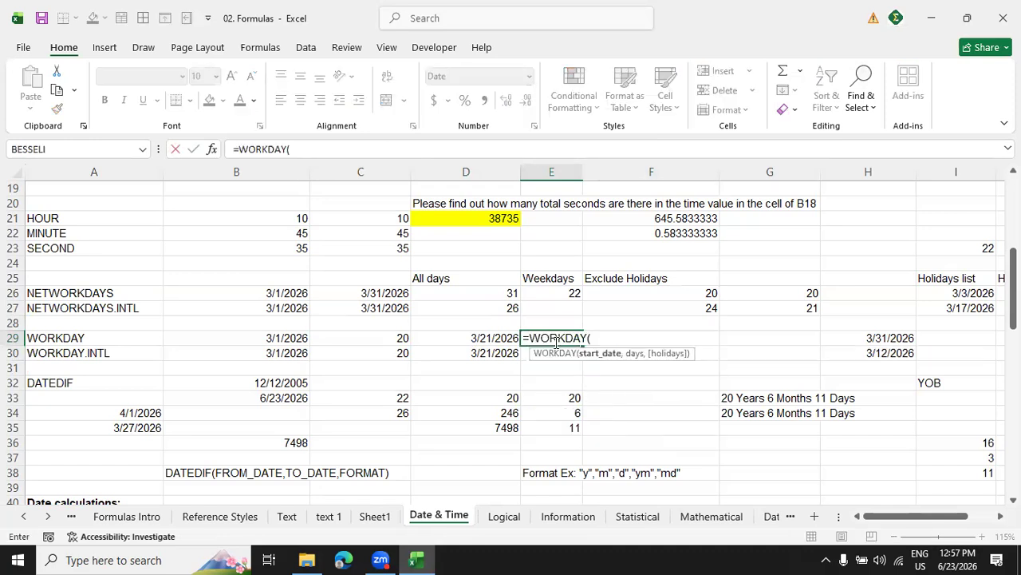
{"action": "left_click", "coordinate": [272, 335]}
{"action": "type", "text": ","}
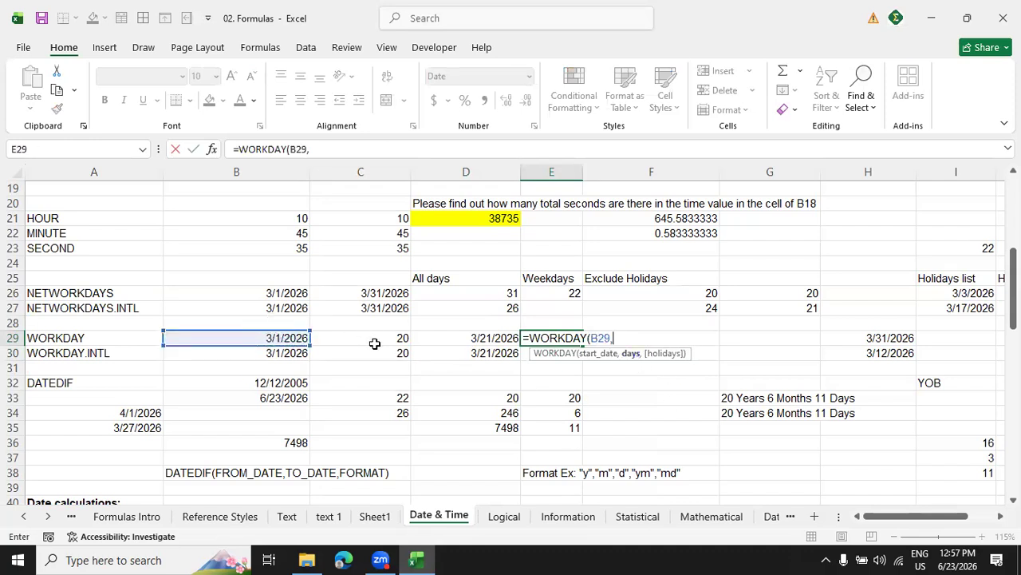
{"action": "left_click", "coordinate": [400, 342]}
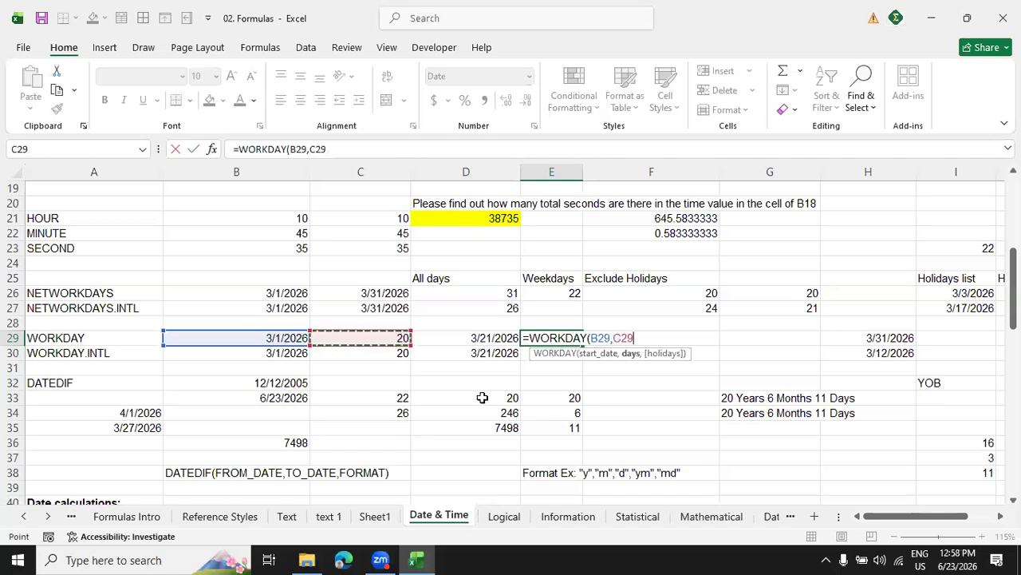
{"action": "key", "text": "Return"}
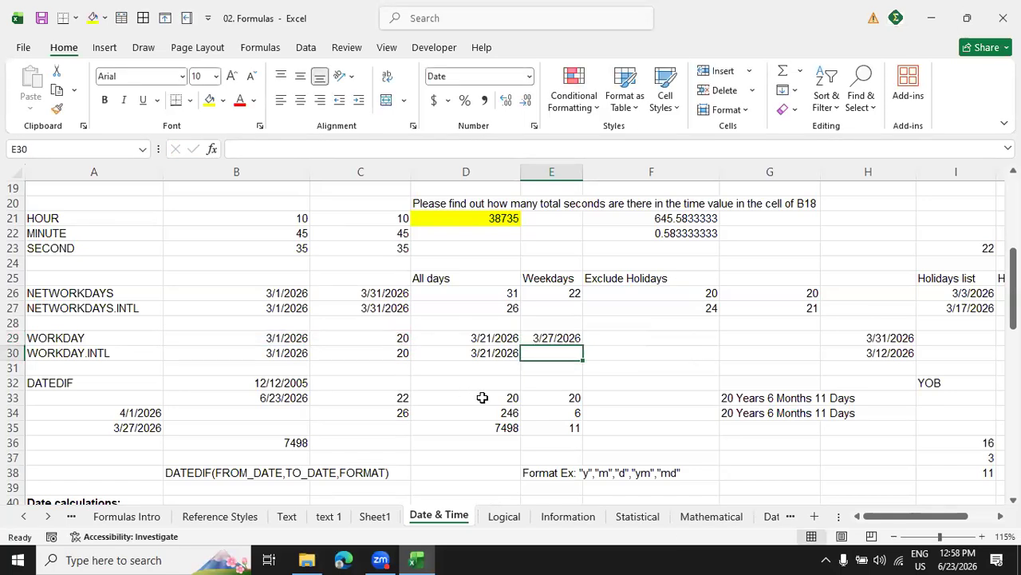
Inspect the formula in E29 and check its resulting date against March 2026 in the system calendar.
{"action": "left_click", "coordinate": [557, 338]}
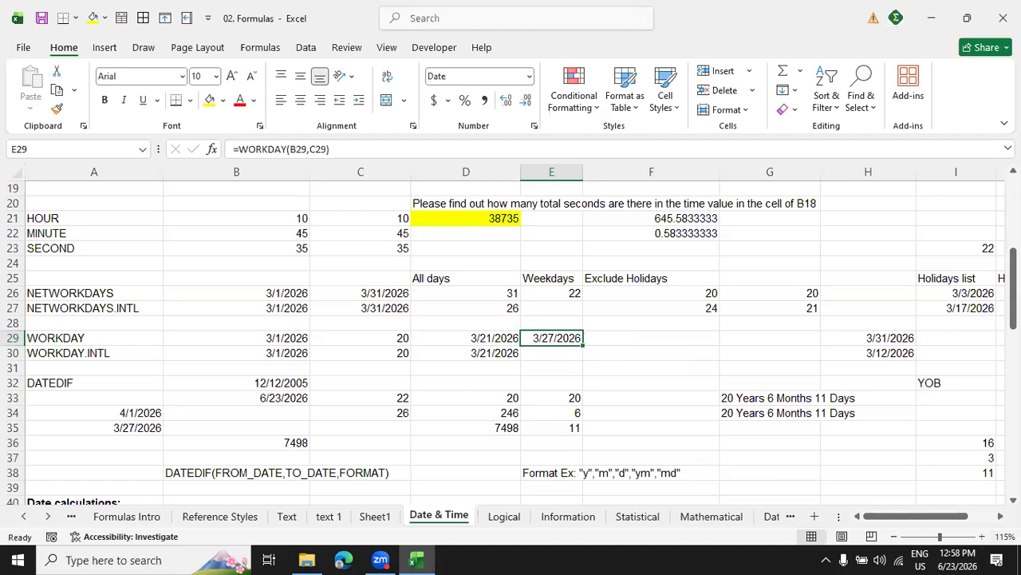
{"action": "left_click", "coordinate": [960, 556]}
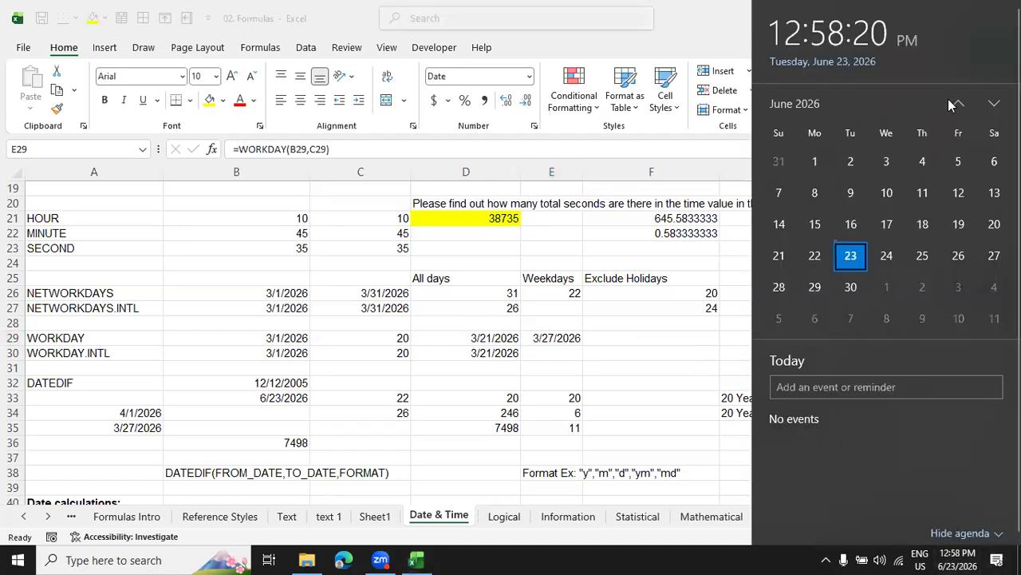
{"action": "left_click", "coordinate": [954, 104]}
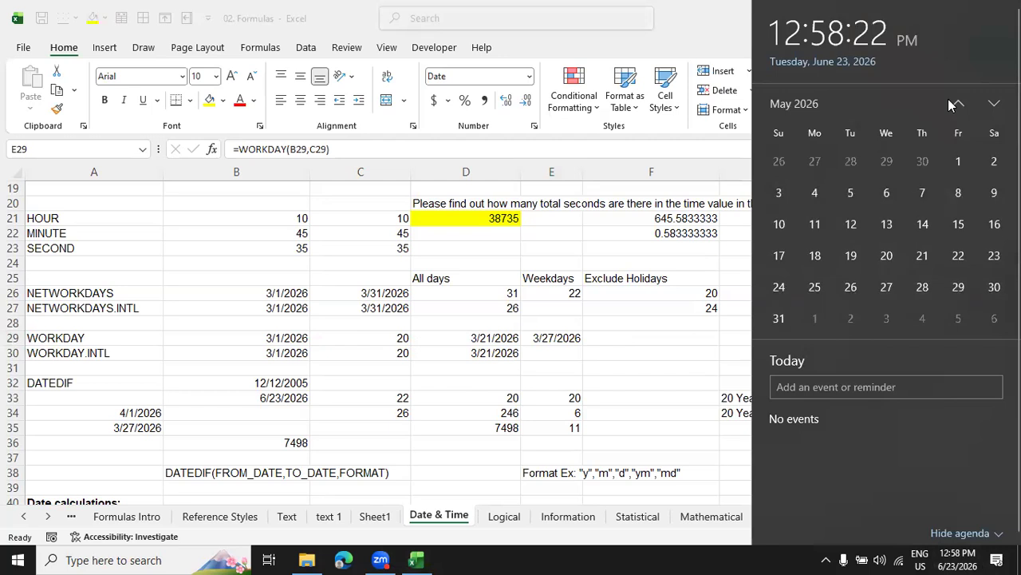
{"action": "left_click", "coordinate": [955, 104]}
{"action": "left_click", "coordinate": [954, 104]}
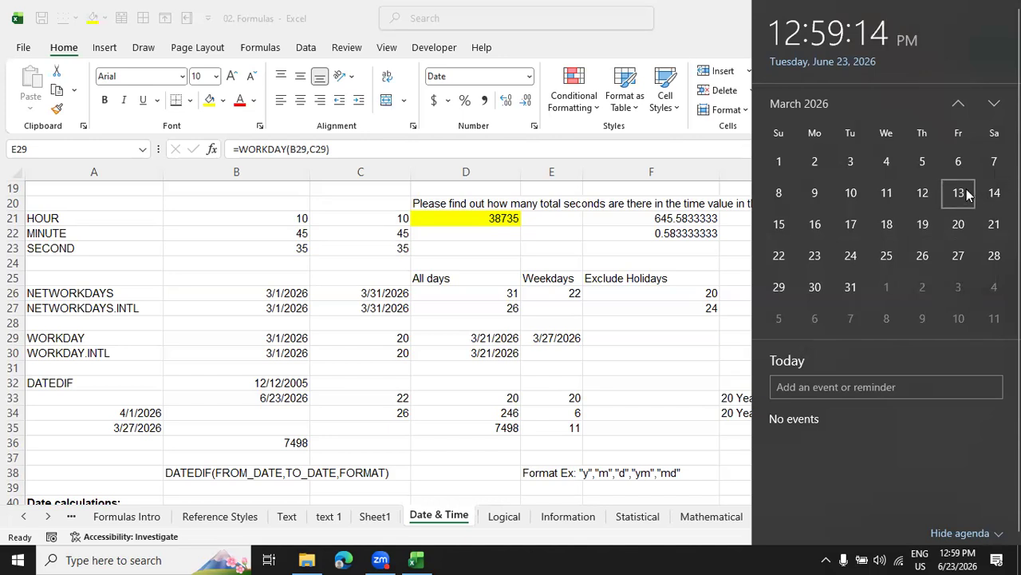
{"action": "left_click", "coordinate": [577, 336]}
Enter the formula =WORKDAY.INTL(B30,C30,11) in cell E30 under Weekdays, treating only Sunday as the weekend.
{"action": "left_click", "coordinate": [558, 354]}
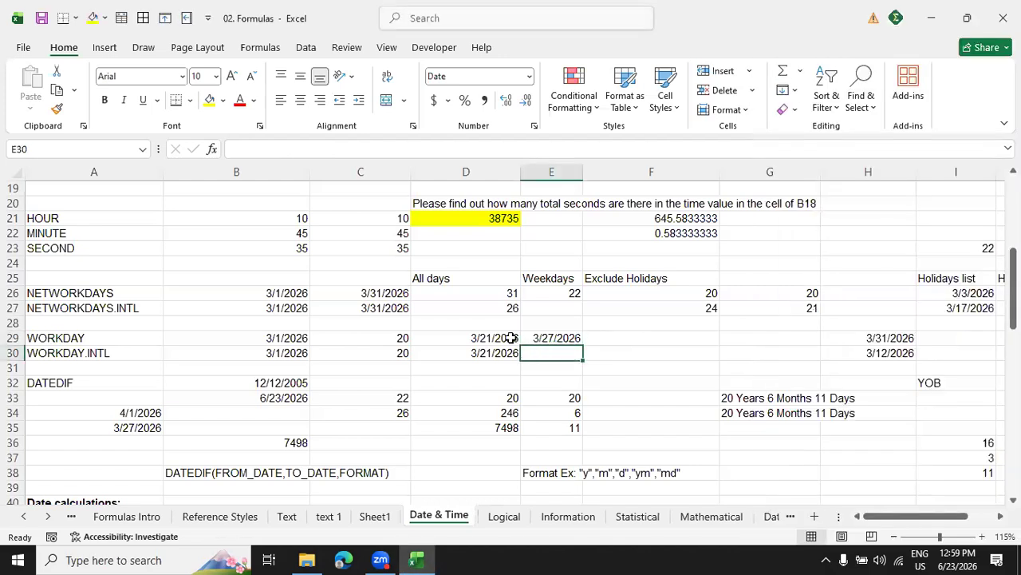
{"action": "type", "text": "=wr"}
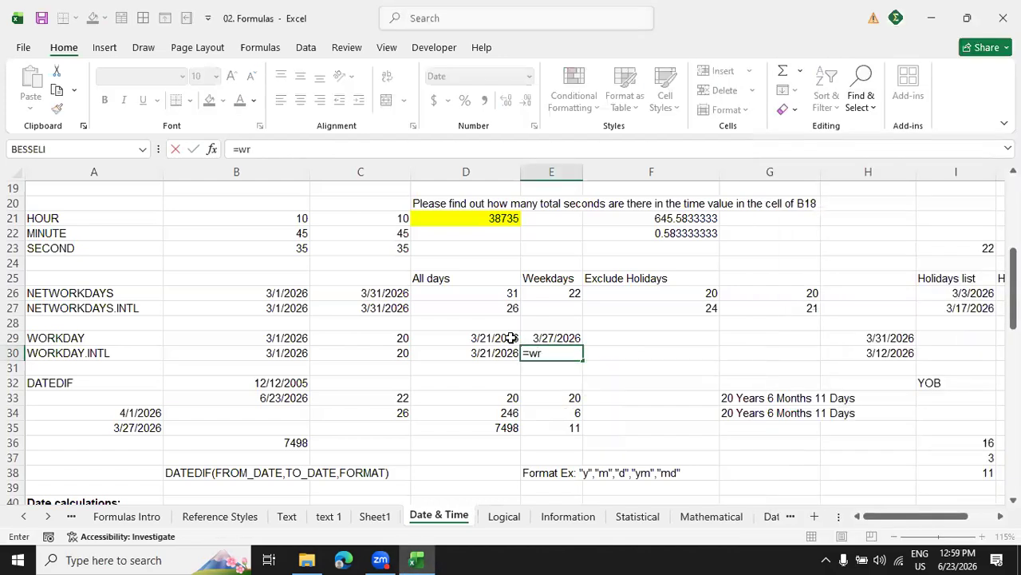
{"action": "key", "text": "BackSpace"}
{"action": "type", "text": "or"}
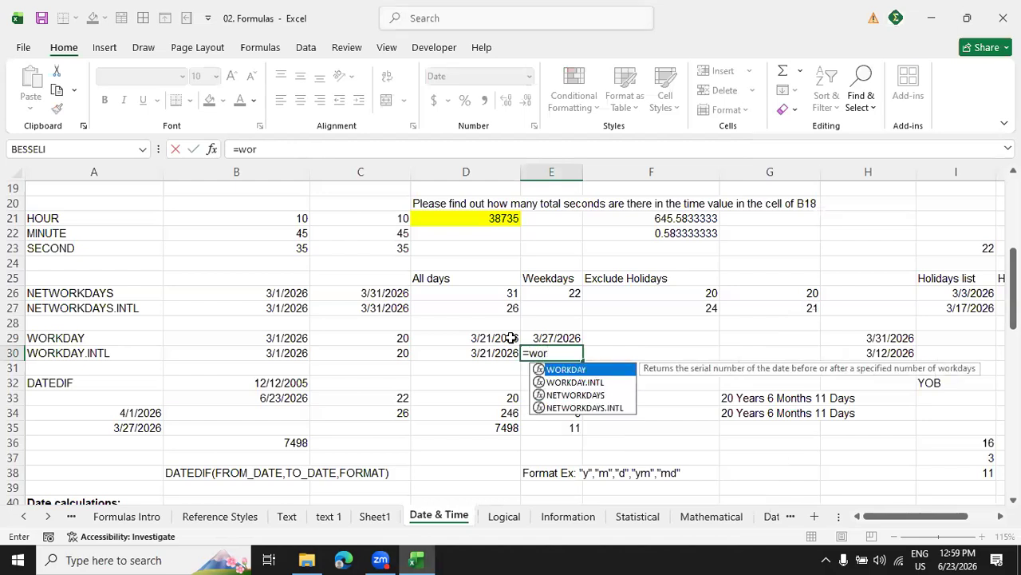
{"action": "key", "text": "Down"}
{"action": "key", "text": "Down"}
{"action": "key", "text": "Up"}
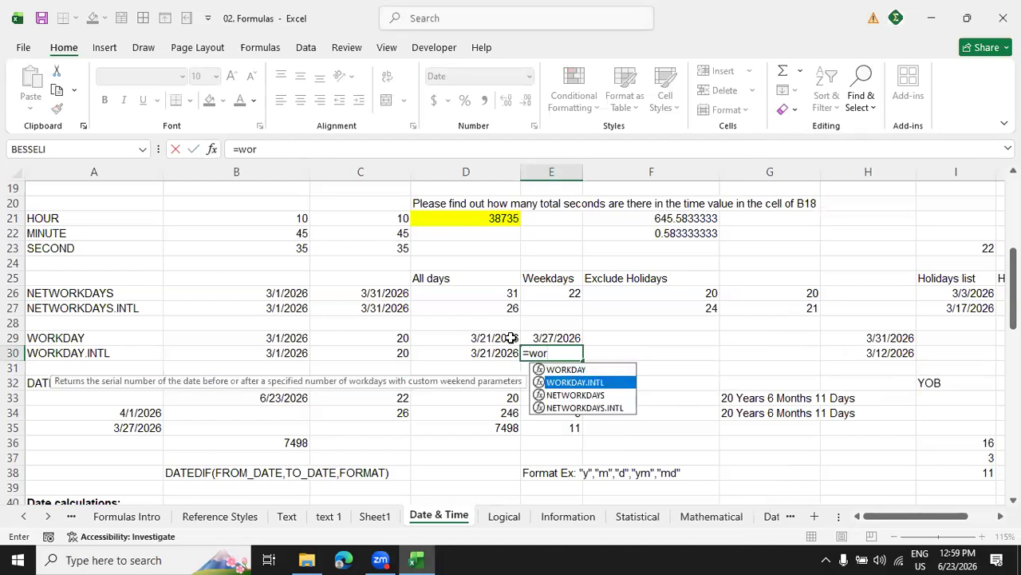
{"action": "key", "text": "Tab"}
{"action": "left_click", "coordinate": [294, 352]}
{"action": "type", "text": ","}
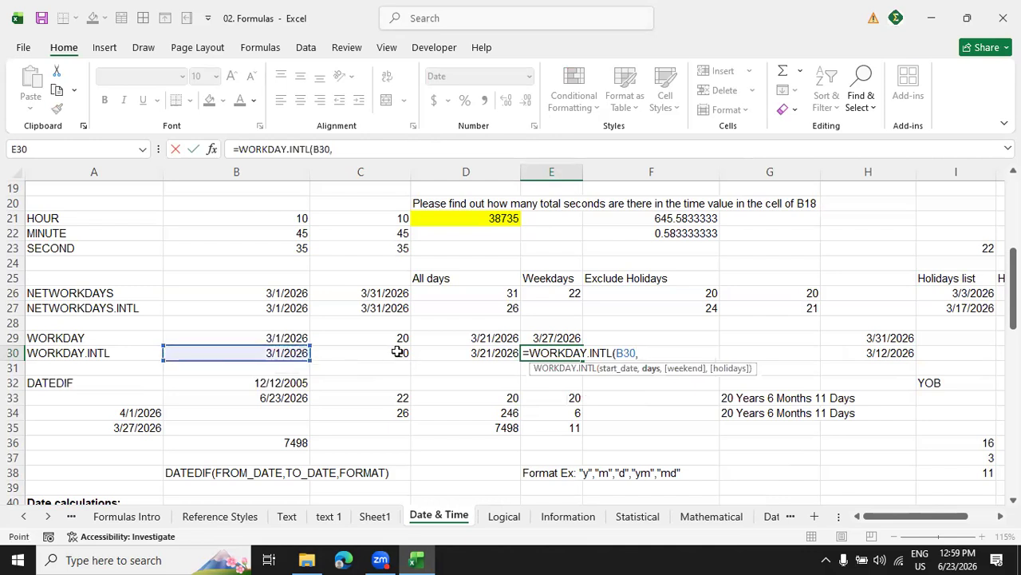
{"action": "left_click", "coordinate": [399, 352]}
{"action": "type", "text": ","}
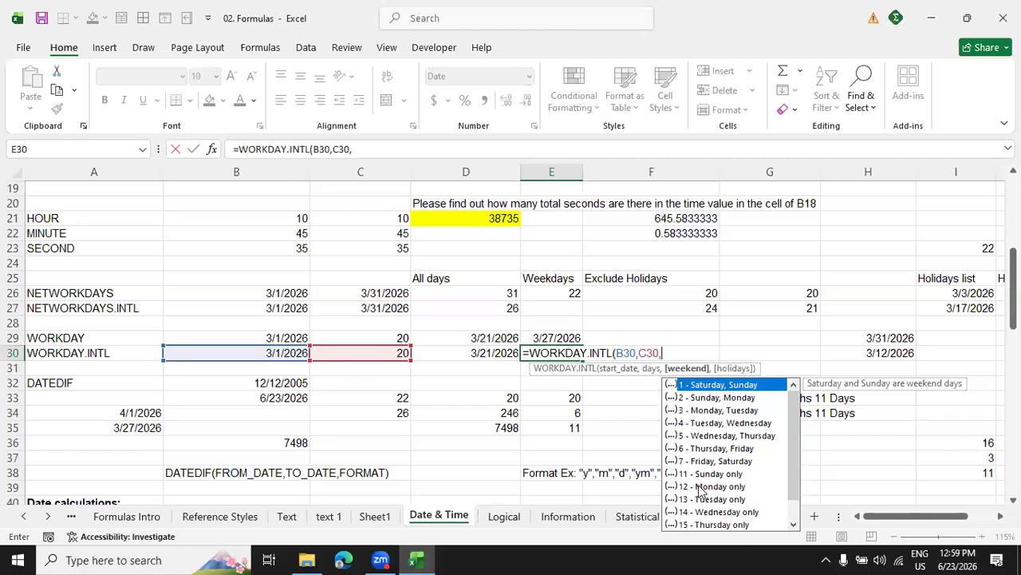
{"action": "type", "text": "11"}
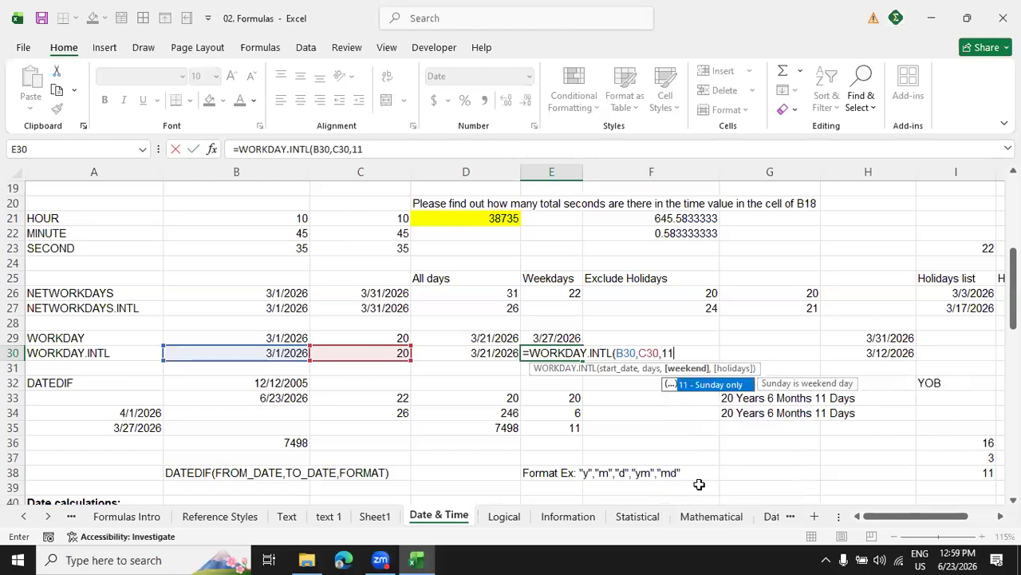
{"action": "type", "text": ")"}
{"action": "key", "text": "Return"}
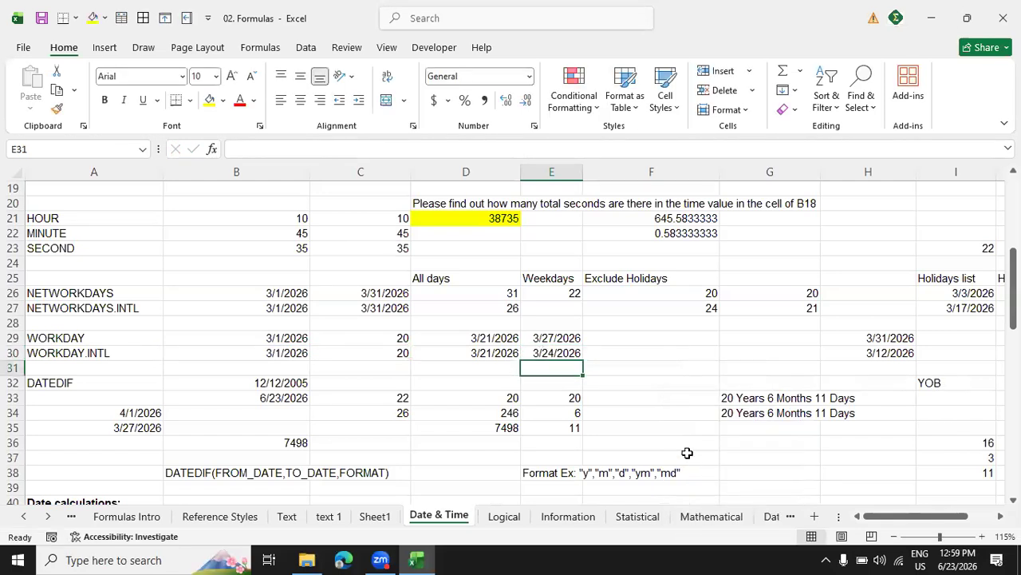
Inspect the formula in E30 and check its resulting date against March 2026 in the system calendar.
{"action": "left_click", "coordinate": [561, 353]}
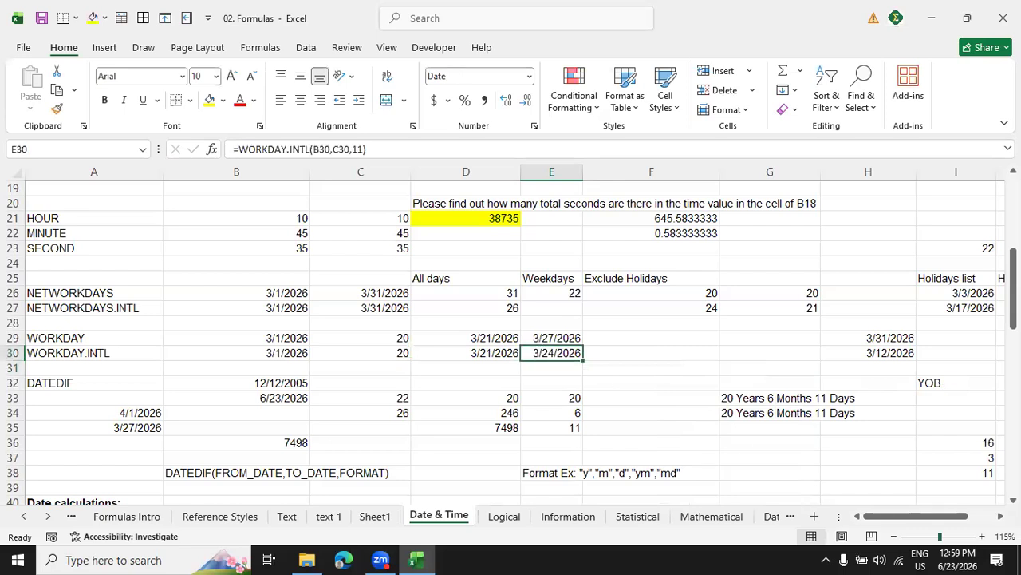
{"action": "left_click", "coordinate": [958, 560]}
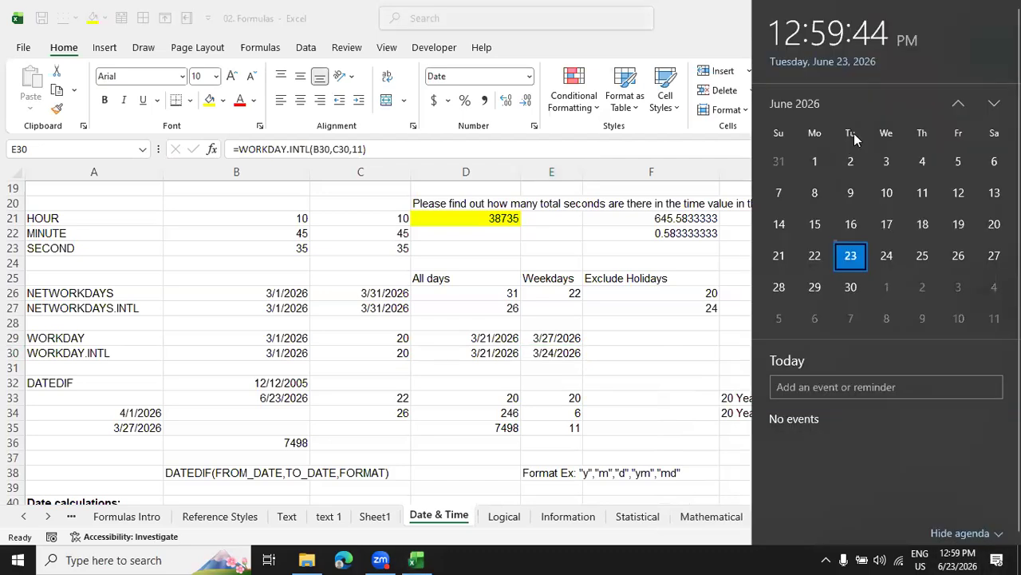
{"action": "scroll", "coordinate": [854, 139], "scroll_direction": "up", "scroll_amount": 2}
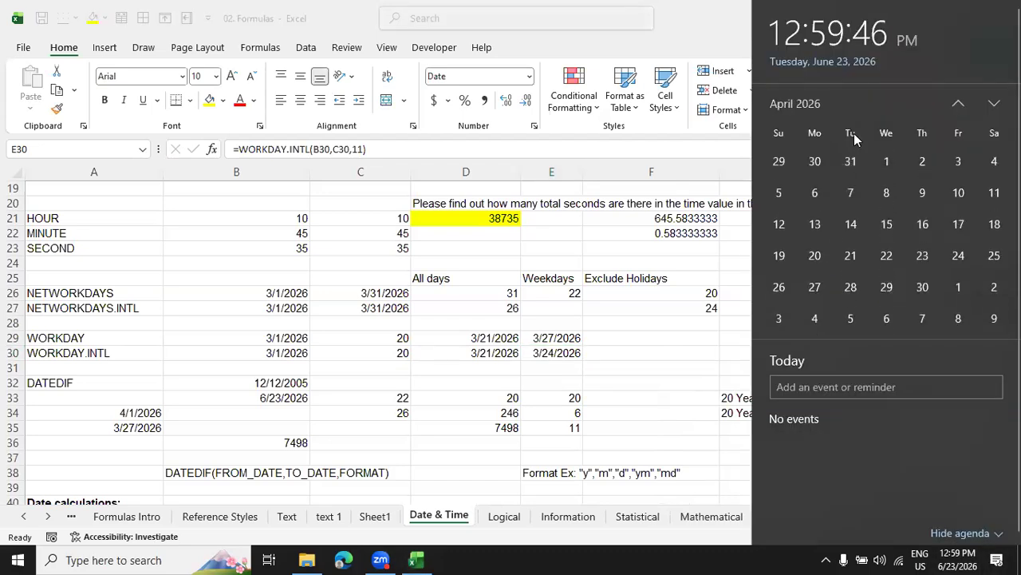
{"action": "scroll", "coordinate": [854, 133], "scroll_direction": "up", "scroll_amount": 1}
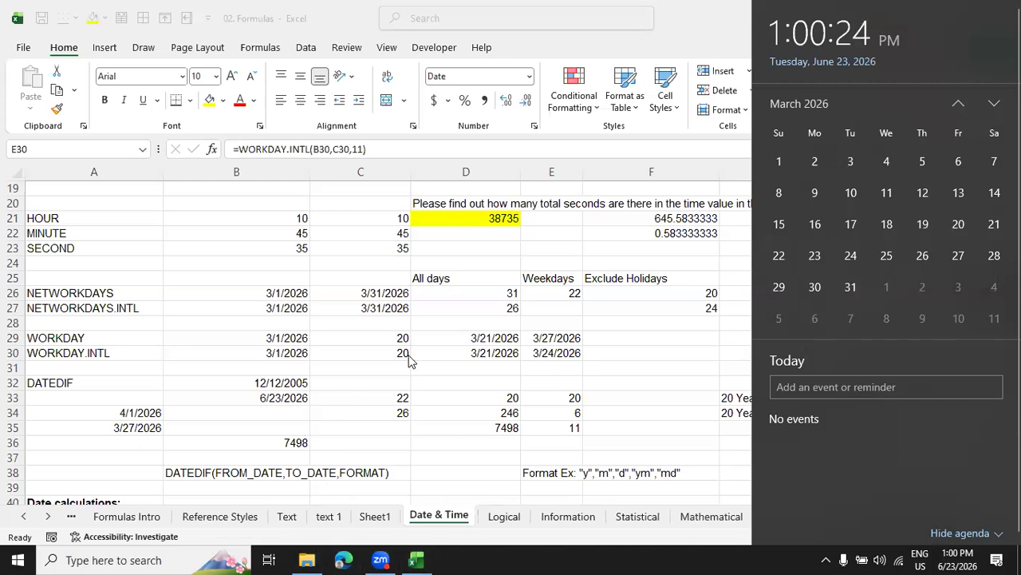
{"action": "key", "text": "Escape"}
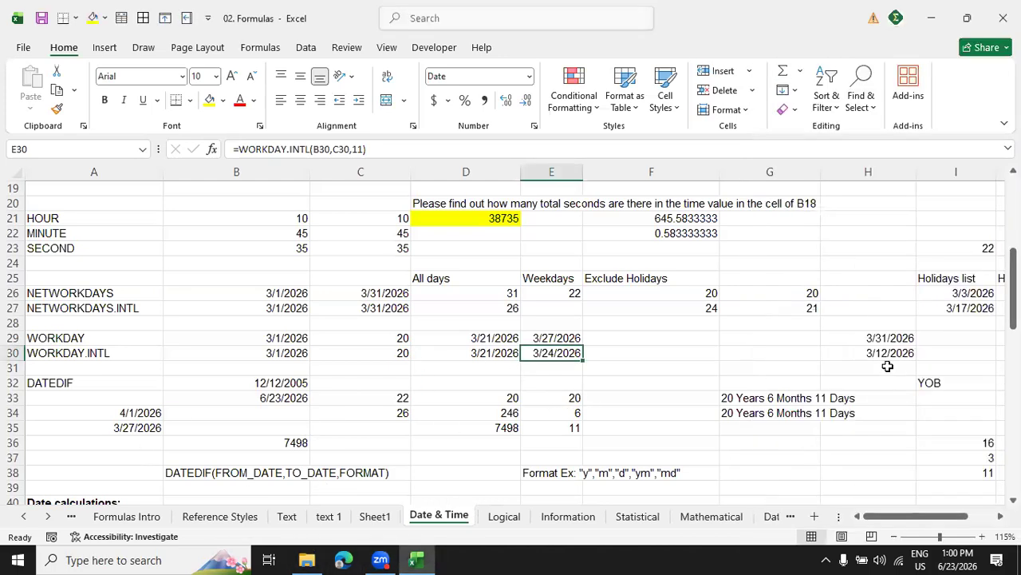
Enter the formula =WORKDAY(B29,C29,I26:I27) in cell F29 under Exclude Holidays.
{"action": "left_click", "coordinate": [639, 339]}
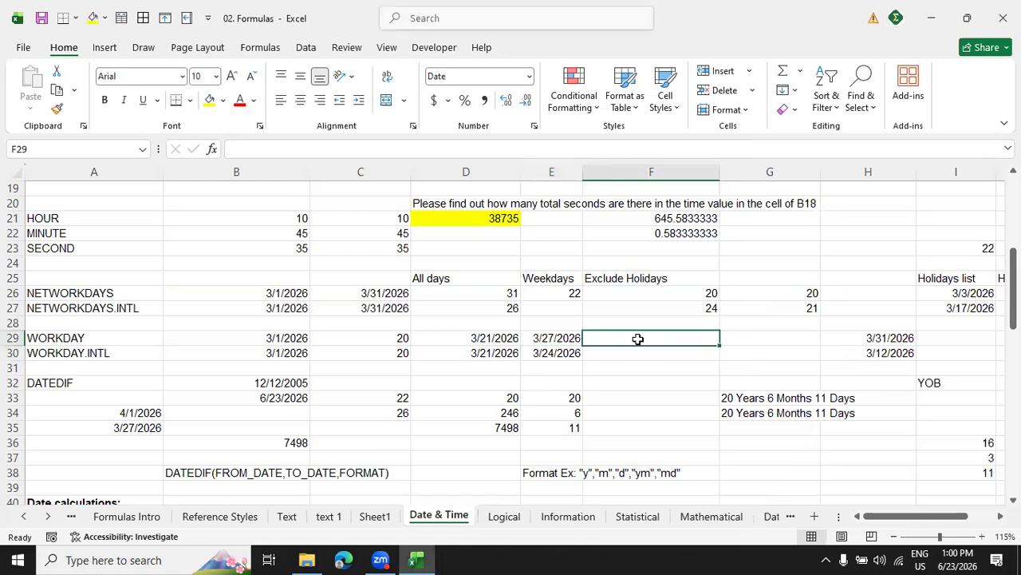
{"action": "type", "text": "=w"}
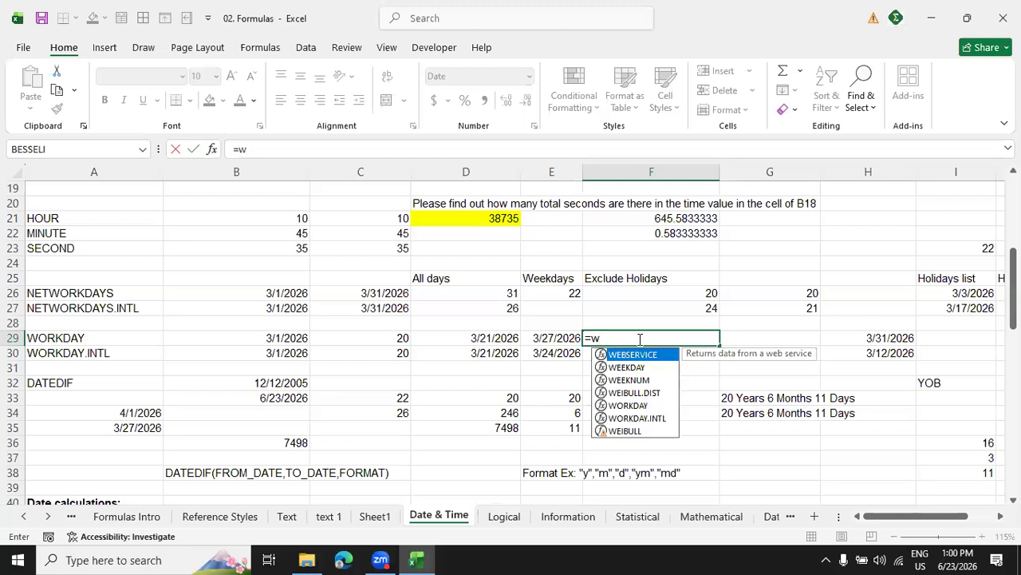
{"action": "type", "text": "or"}
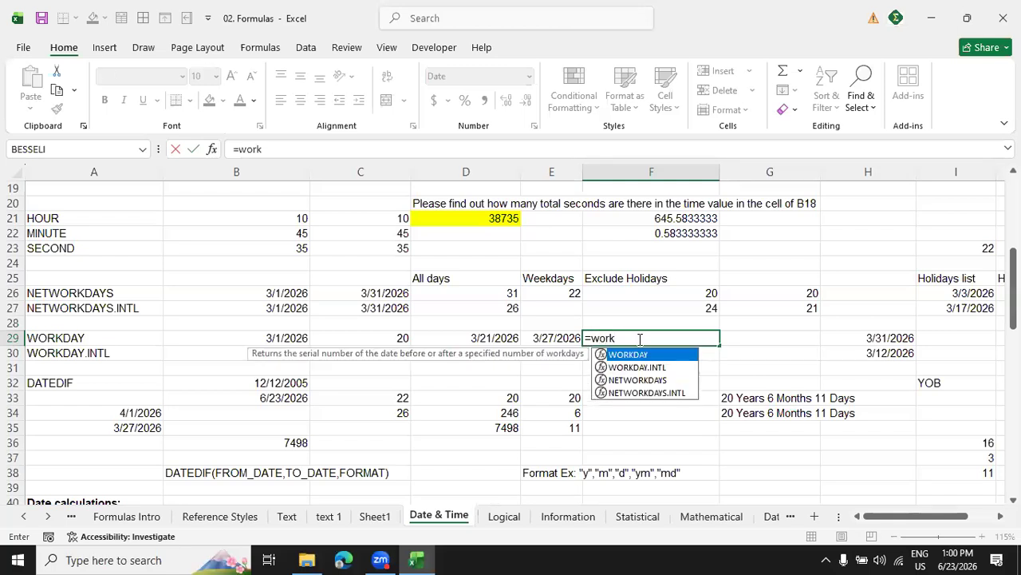
{"action": "type", "text": "k"}
{"action": "key", "text": "Tab"}
{"action": "left_click", "coordinate": [284, 338]}
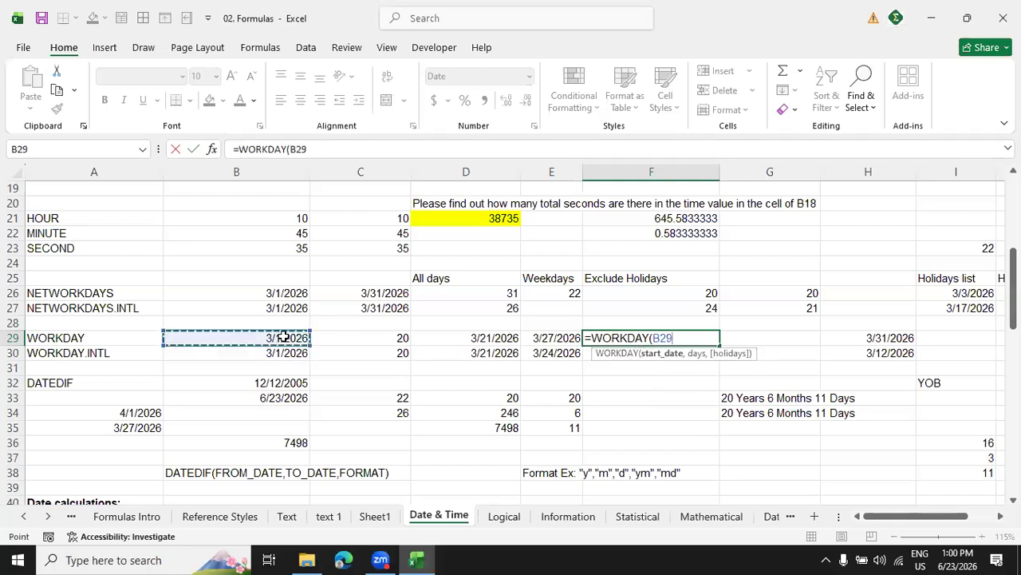
{"action": "type", "text": ","}
{"action": "left_click", "coordinate": [390, 339]}
{"action": "type", "text": ","}
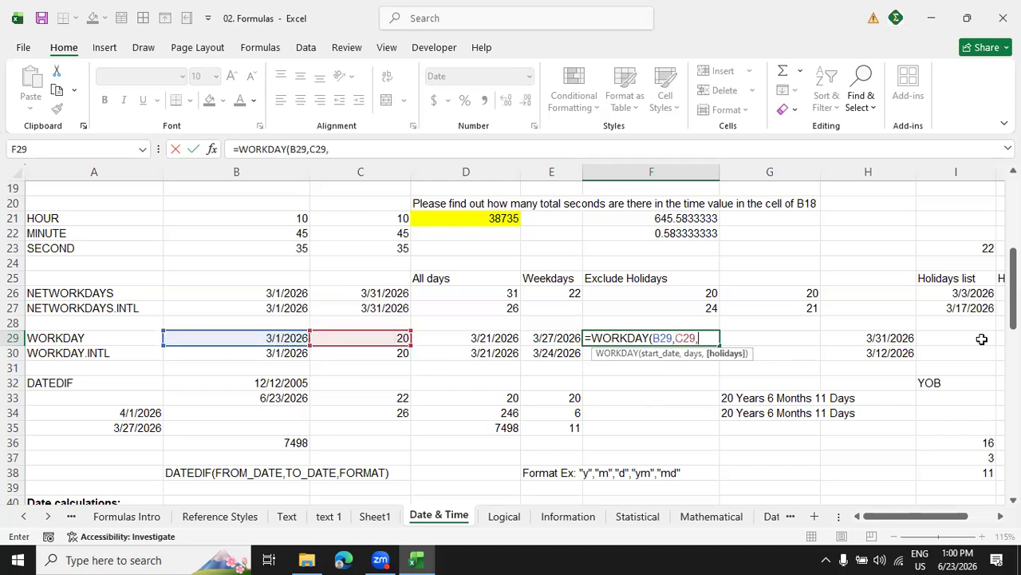
{"action": "left_click_drag", "start_coordinate": [974, 308], "coordinate": [970, 295]}
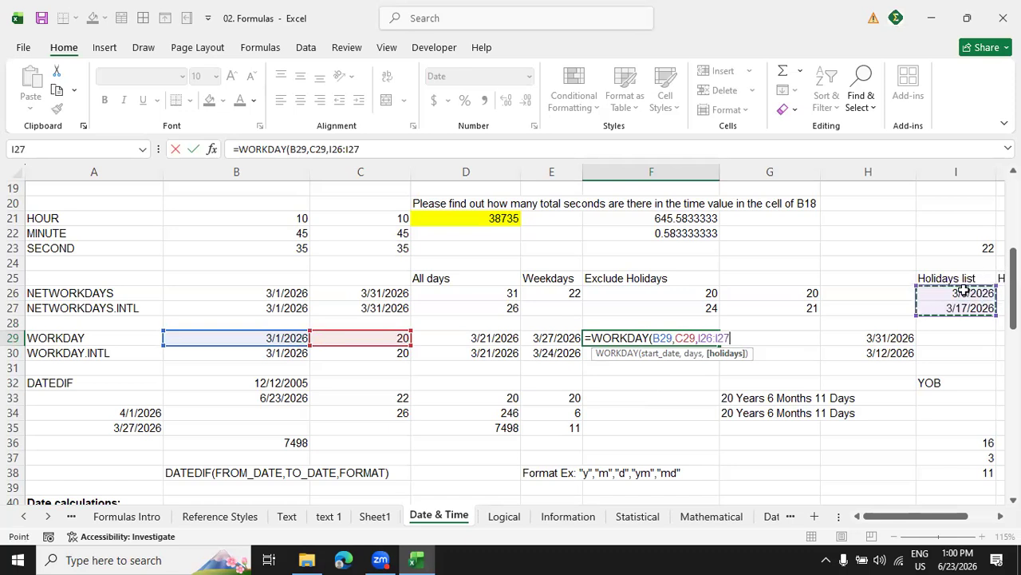
{"action": "type", "text": ")"}
{"action": "key", "text": "Return"}
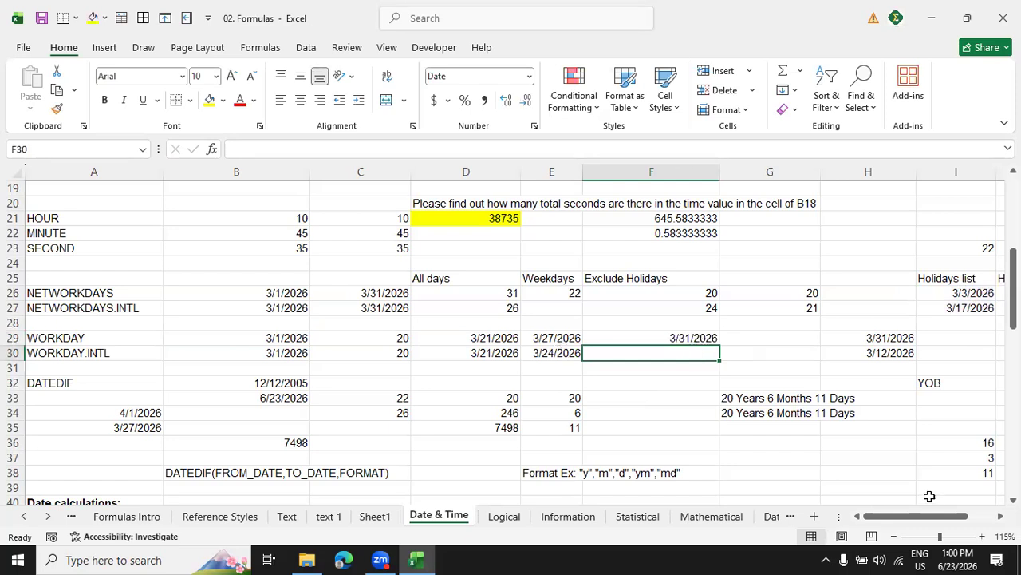
Check the date in F29 against March 2026 in the system calendar and review its formula and the holidays in I26:I27.
{"action": "left_click", "coordinate": [968, 556]}
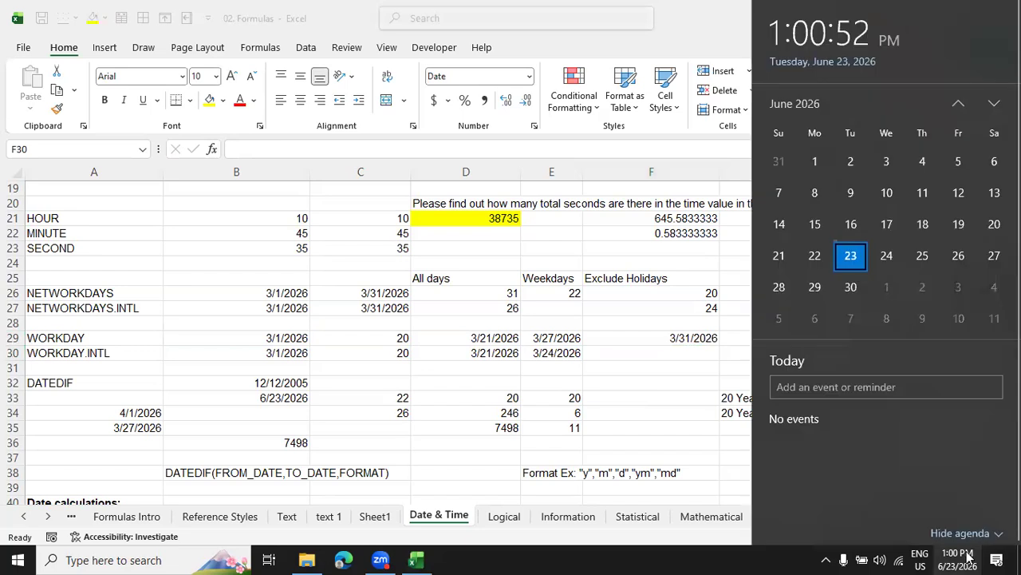
{"action": "left_click", "coordinate": [958, 105]}
{"action": "left_click", "coordinate": [957, 104]}
{"action": "left_click", "coordinate": [958, 105]}
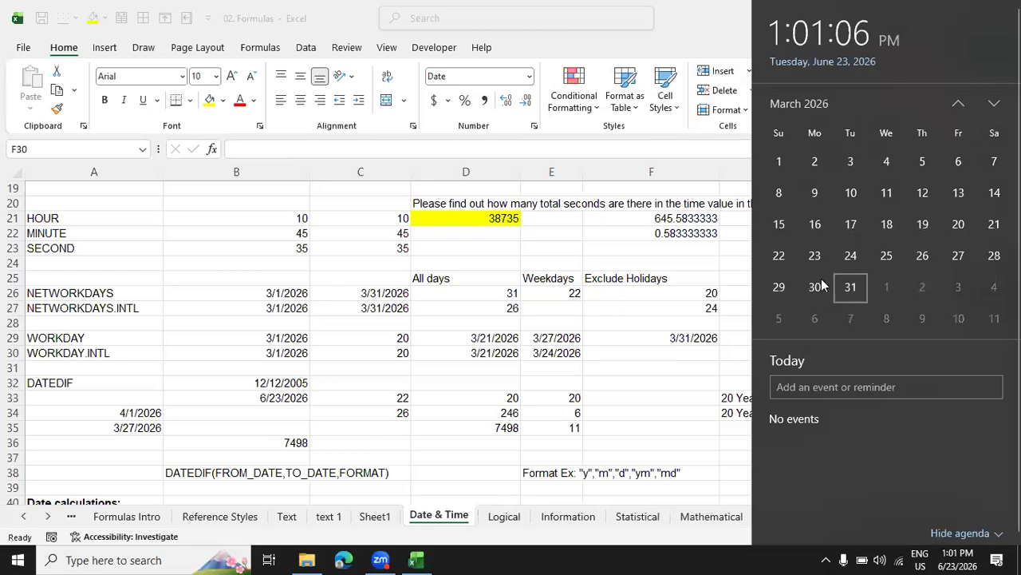
{"action": "left_click", "coordinate": [626, 370]}
{"action": "left_click", "coordinate": [639, 338]}
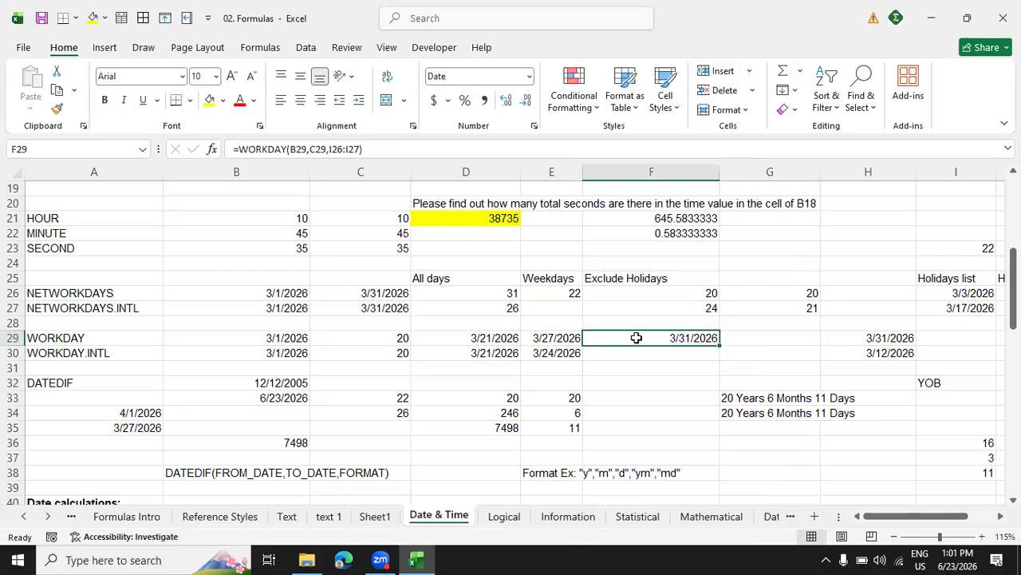
{"action": "left_click_drag", "start_coordinate": [980, 307], "coordinate": [975, 294]}
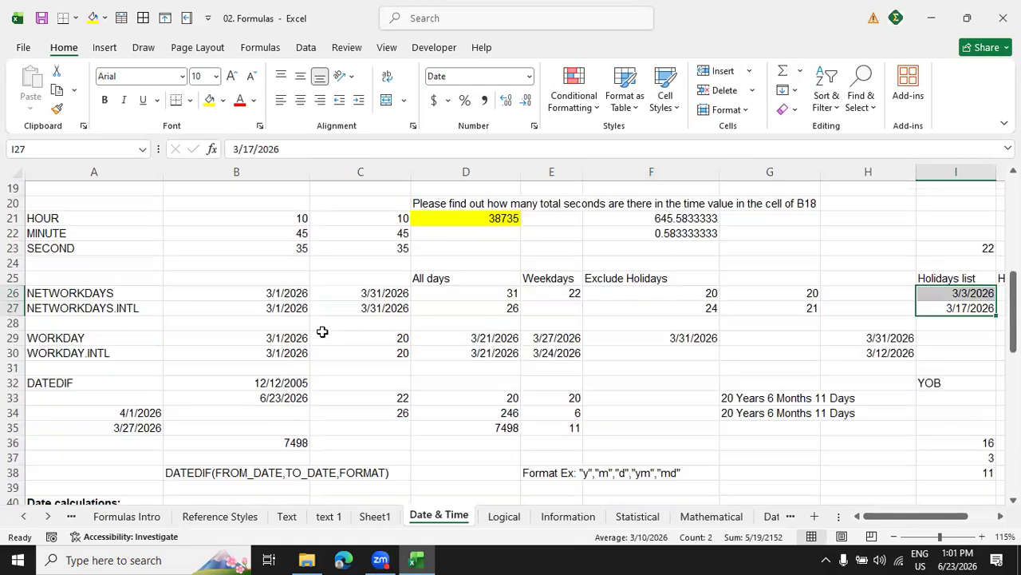
Review the DATEDIF section, its syntax note in B38 and the CONCATENATE formula in G33.
{"action": "left_click", "coordinate": [95, 388]}
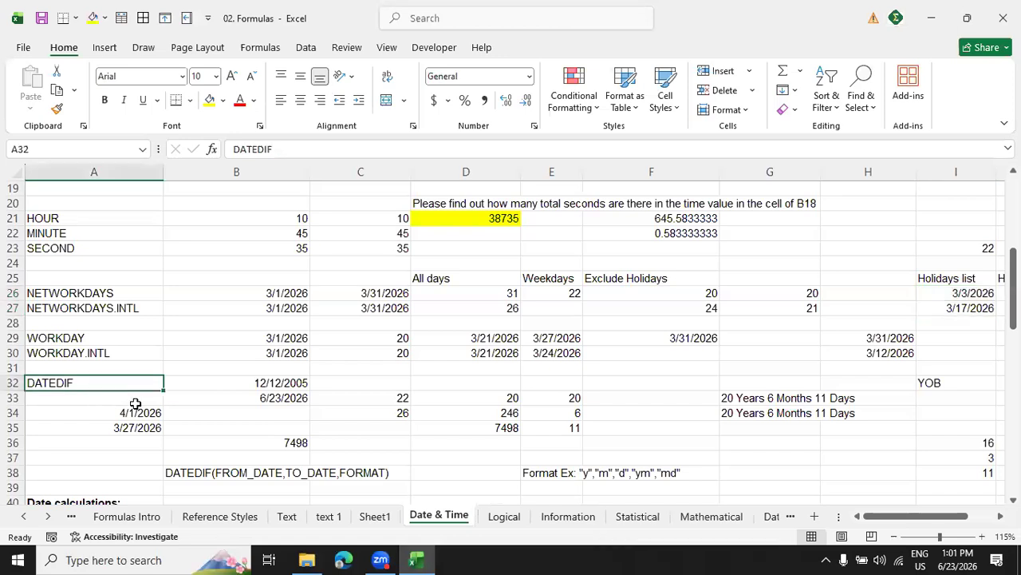
{"action": "left_click", "coordinate": [270, 477]}
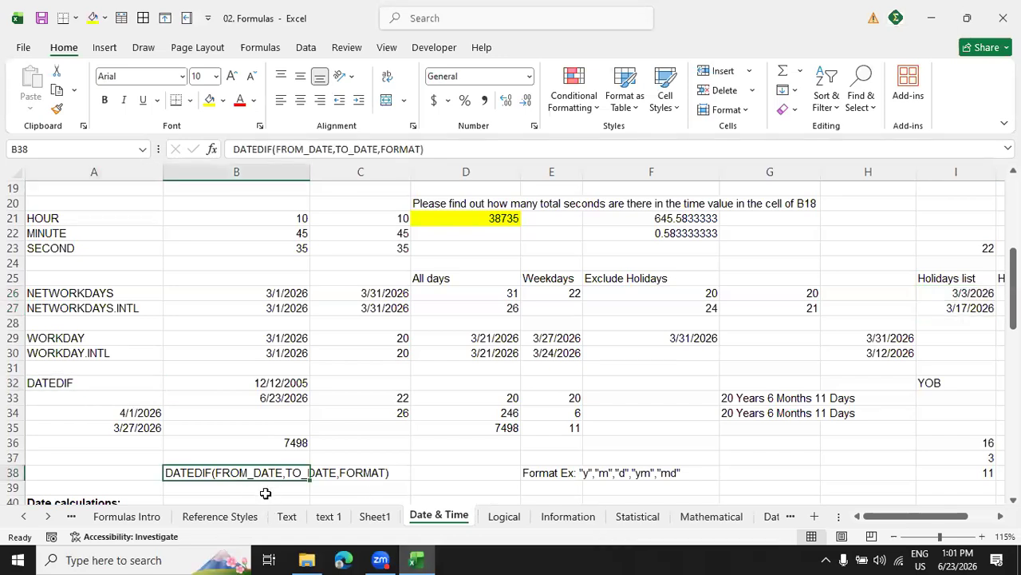
{"action": "left_click", "coordinate": [265, 490]}
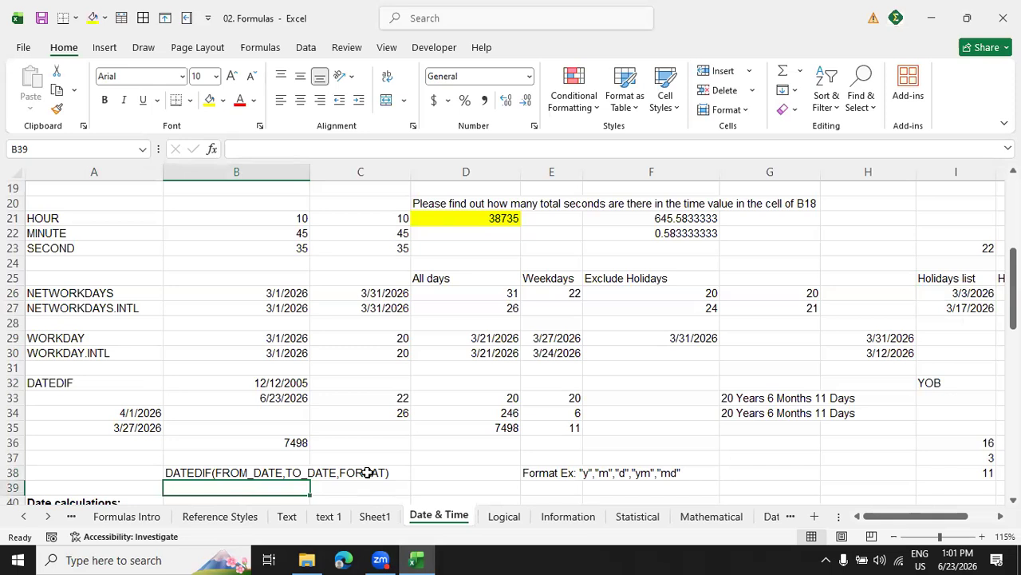
{"action": "left_click", "coordinate": [750, 401]}
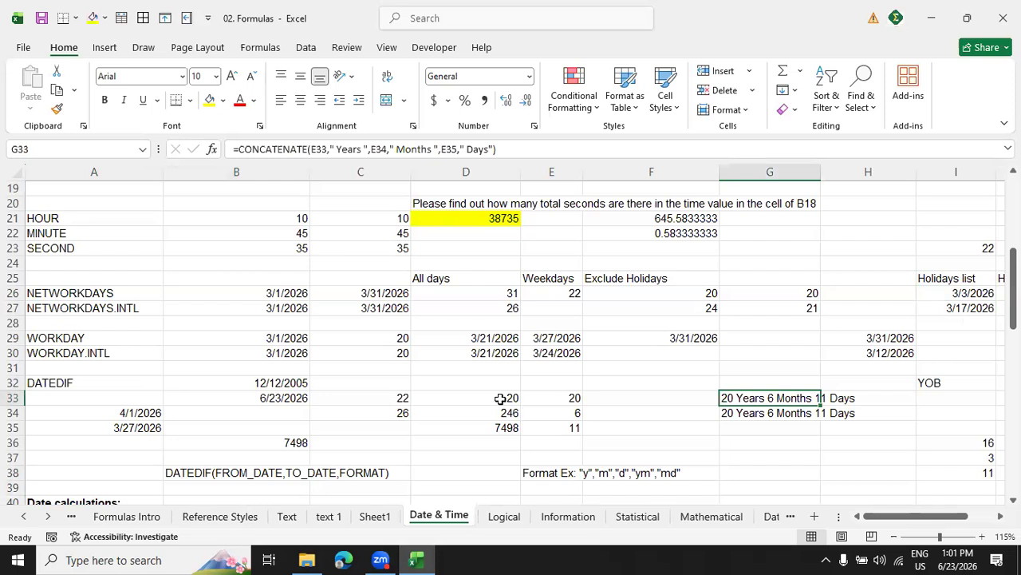
Clear the contents of the DATEDIF date cells B32:B33 and give them a blue fill.
{"action": "left_click", "coordinate": [293, 385]}
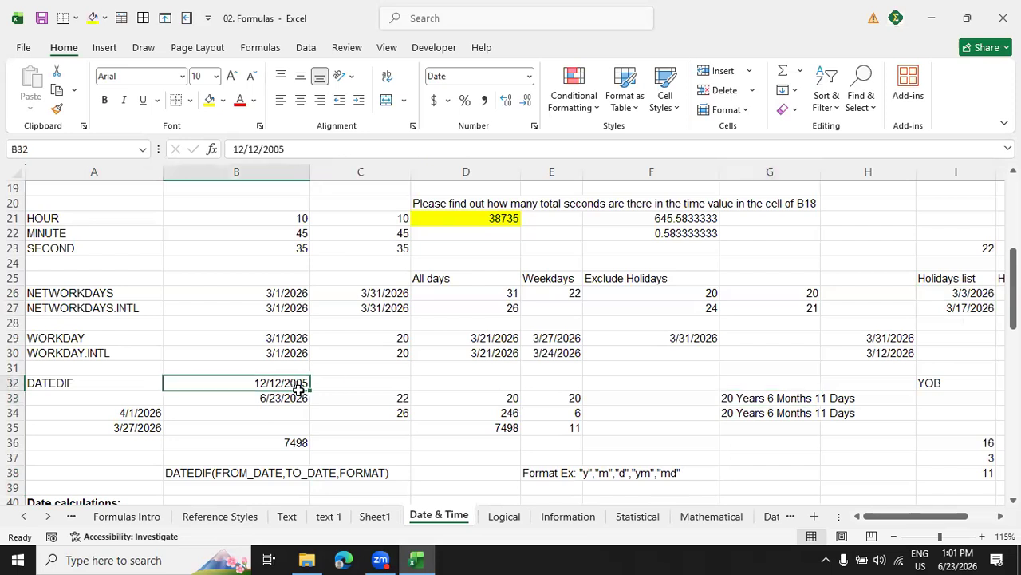
{"action": "left_click_drag", "start_coordinate": [299, 399], "coordinate": [295, 386]}
{"action": "right_click", "coordinate": [296, 391]}
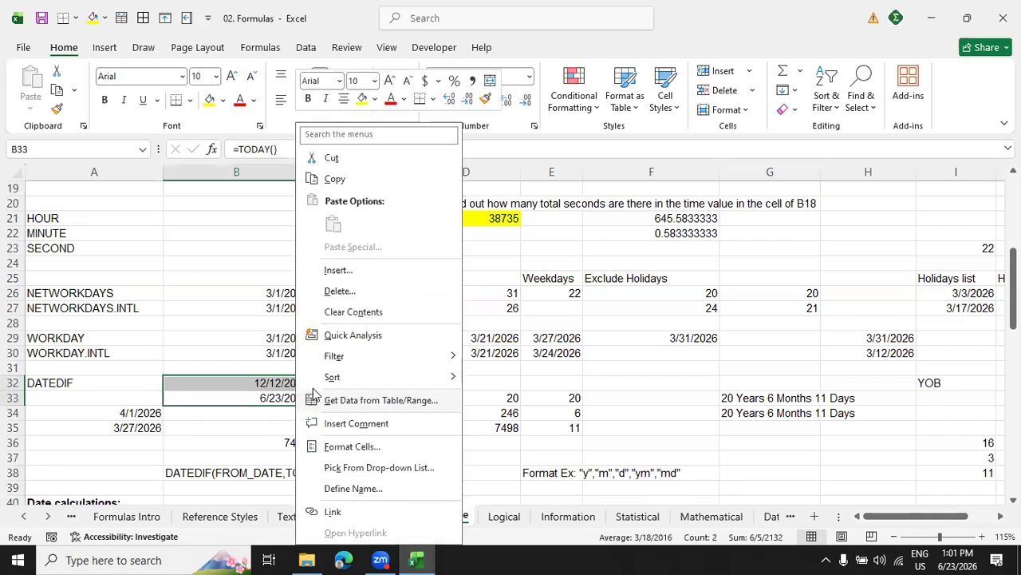
{"action": "left_click", "coordinate": [358, 313]}
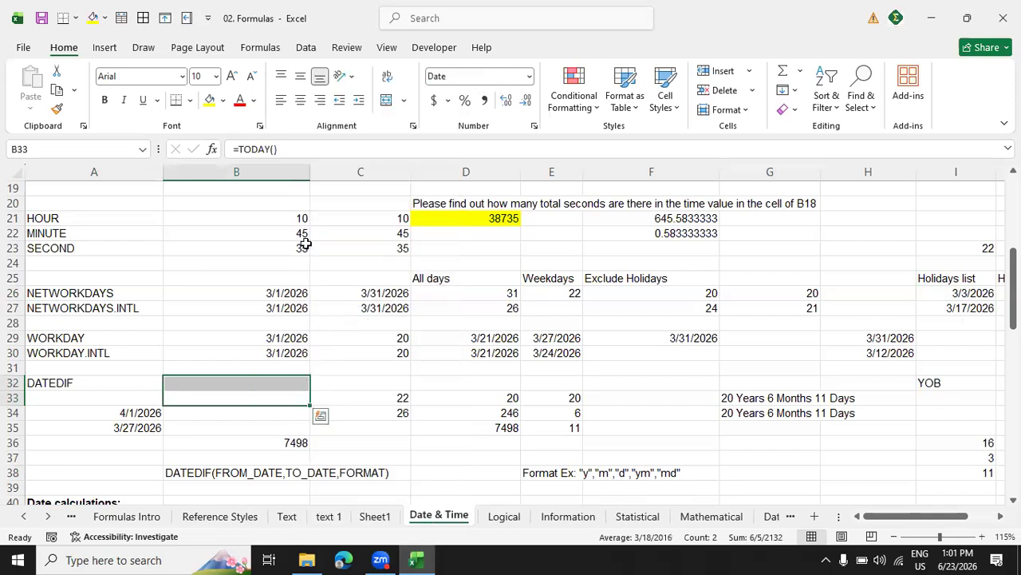
{"action": "left_click", "coordinate": [223, 100]}
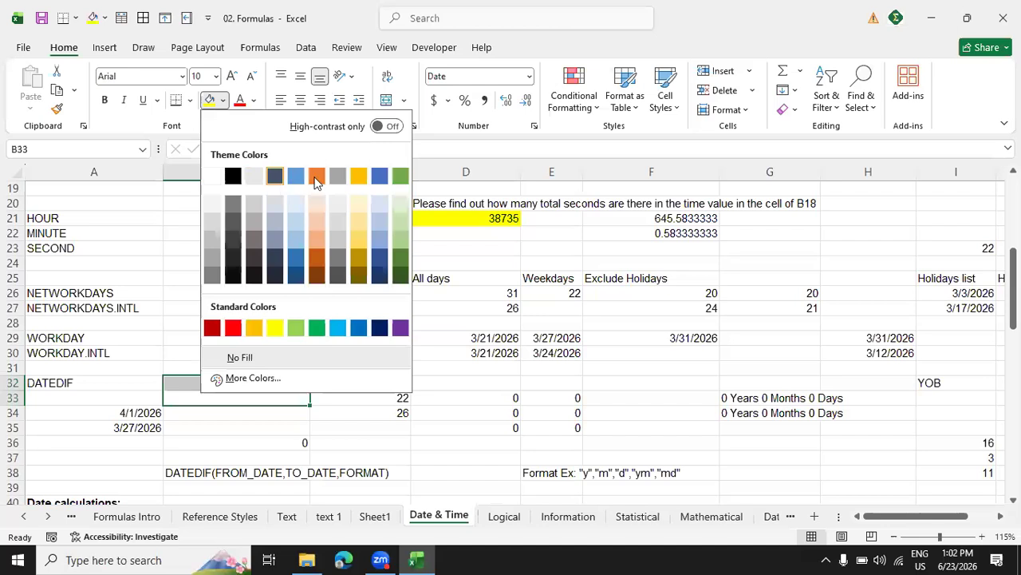
{"action": "left_click", "coordinate": [296, 175]}
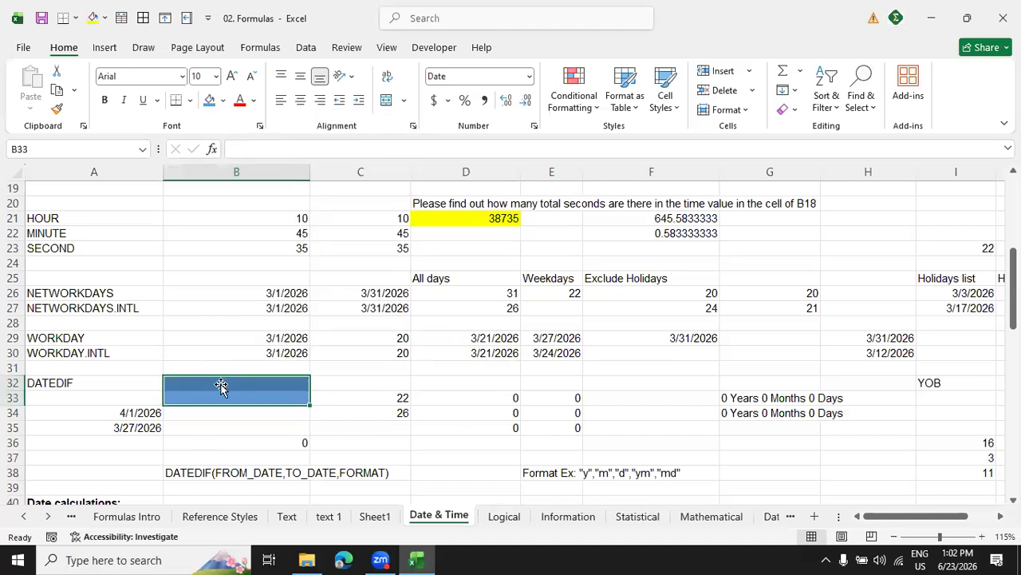
Enter 4/29/2015 in cell B32 and today's date, 6/23/2026, in cell B33 as the DATEDIF start and end dates.
{"action": "left_click", "coordinate": [221, 387]}
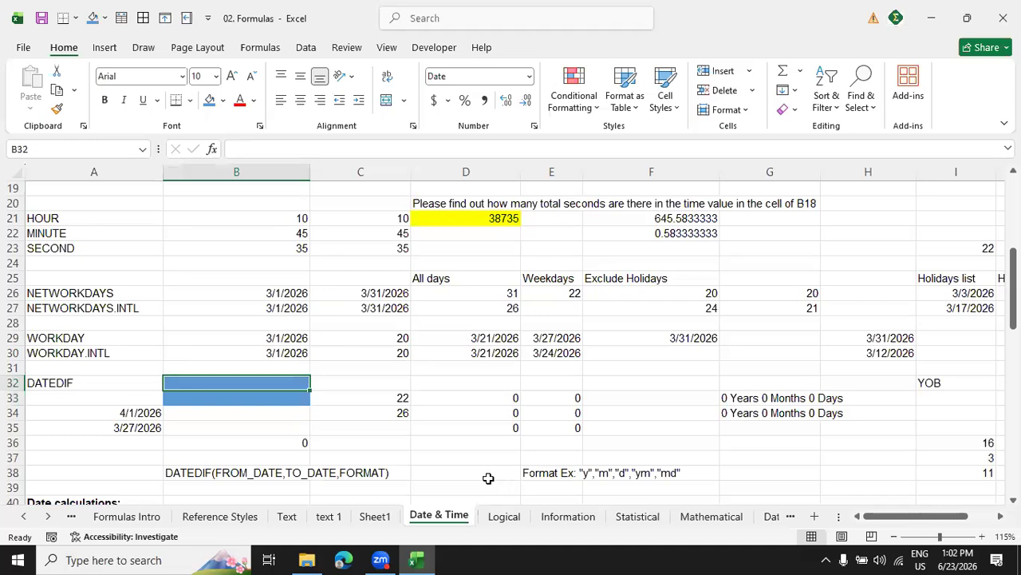
{"action": "type", "text": "4/29/2015"}
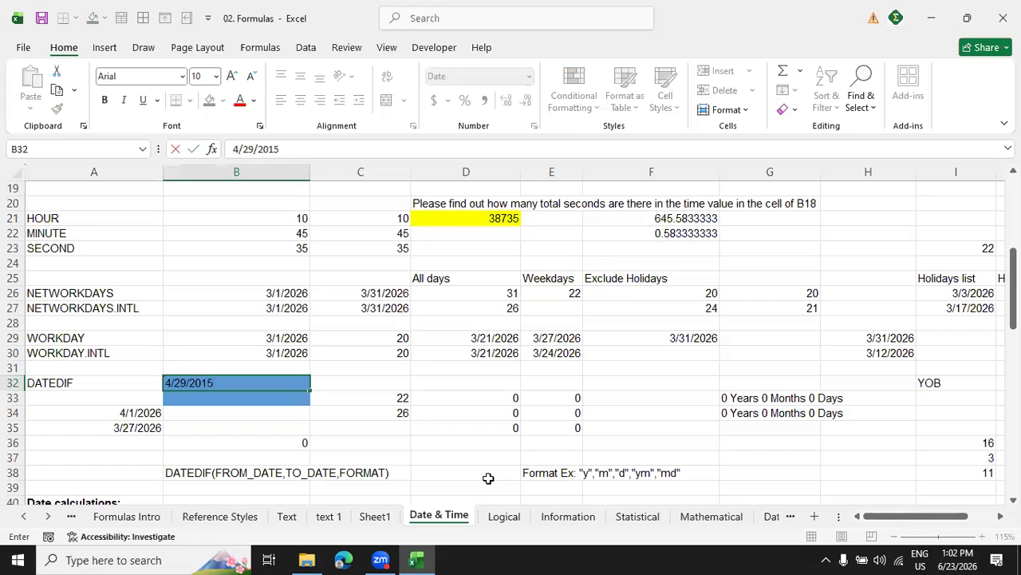
{"action": "key", "text": "Return"}
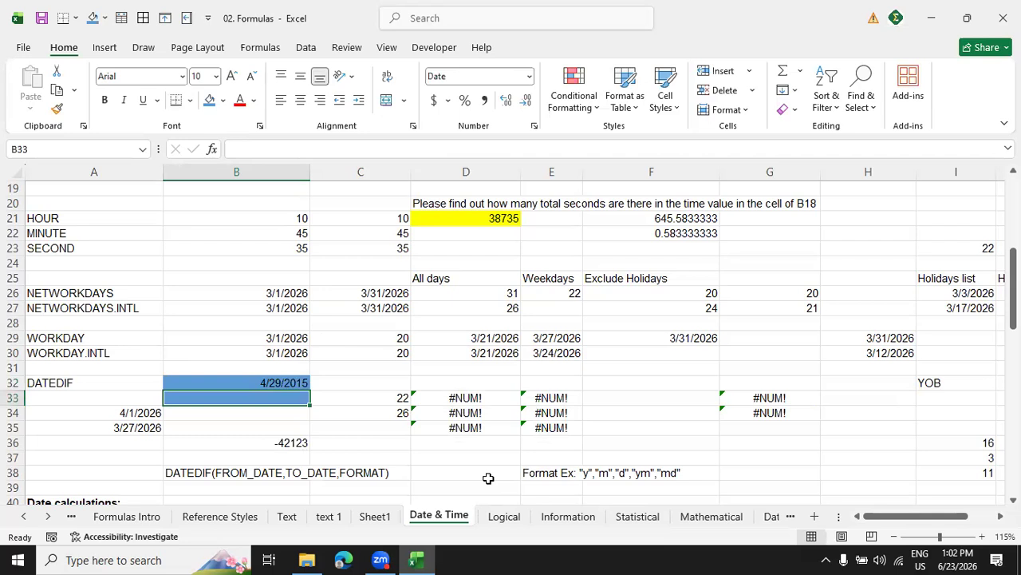
{"action": "key", "text": "ctrl+semicolon"}
{"action": "key", "text": "Return"}
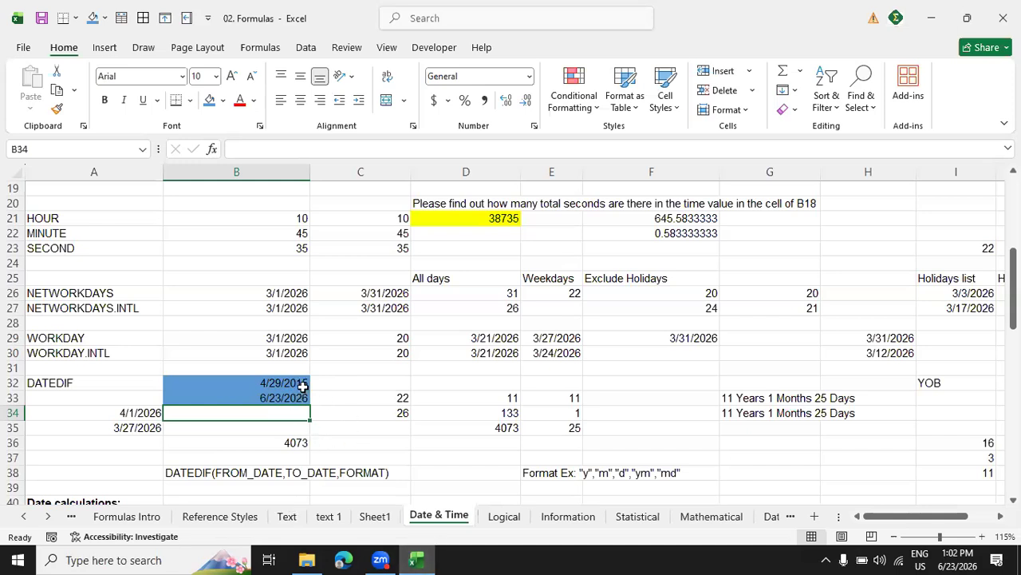
Change the year of the DATEDIF start date in cell B32 to 2001.
{"action": "left_click_drag", "start_coordinate": [301, 384], "coordinate": [310, 391]}
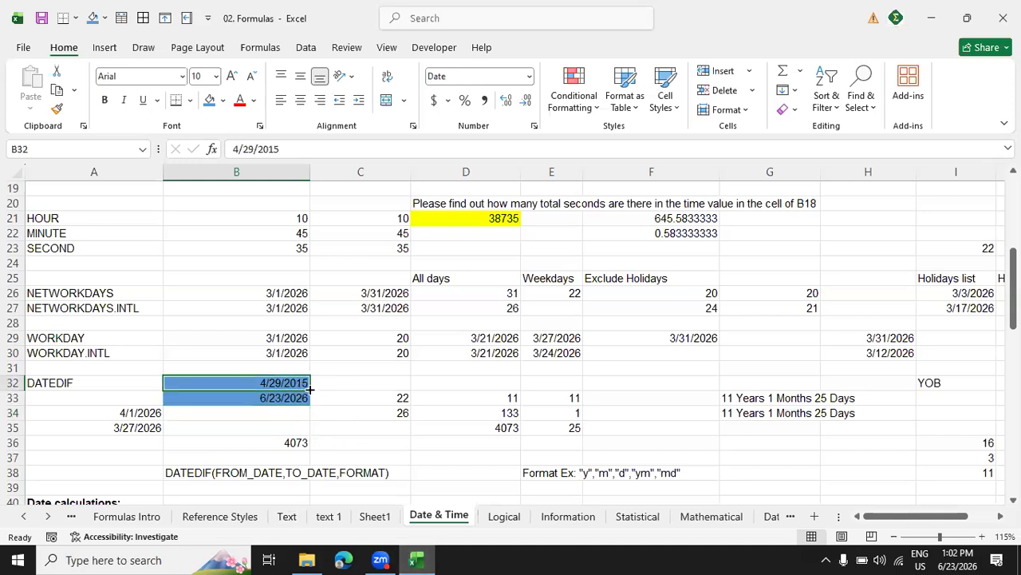
{"action": "double_click", "coordinate": [305, 147]}
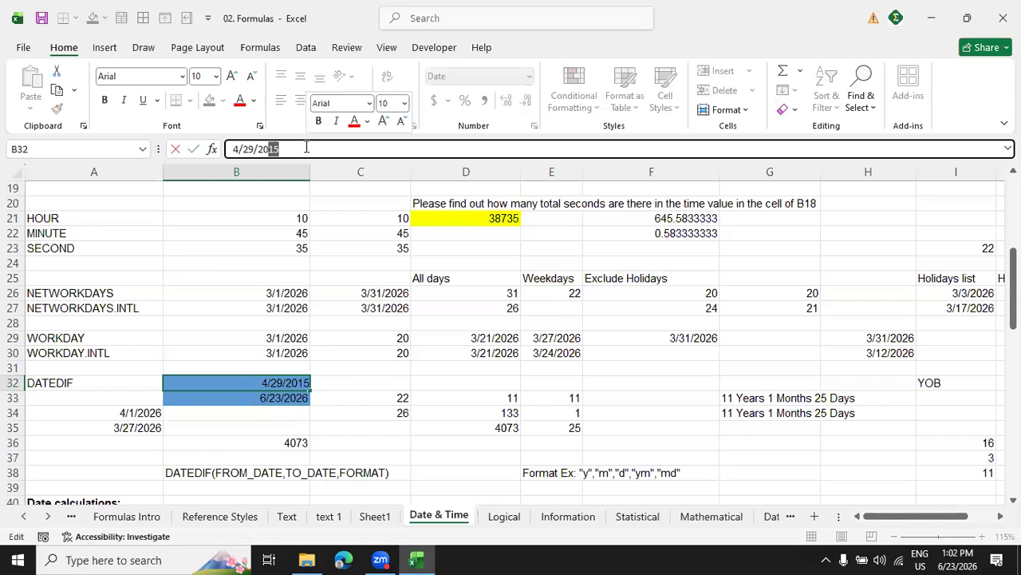
{"action": "type", "text": "01"}
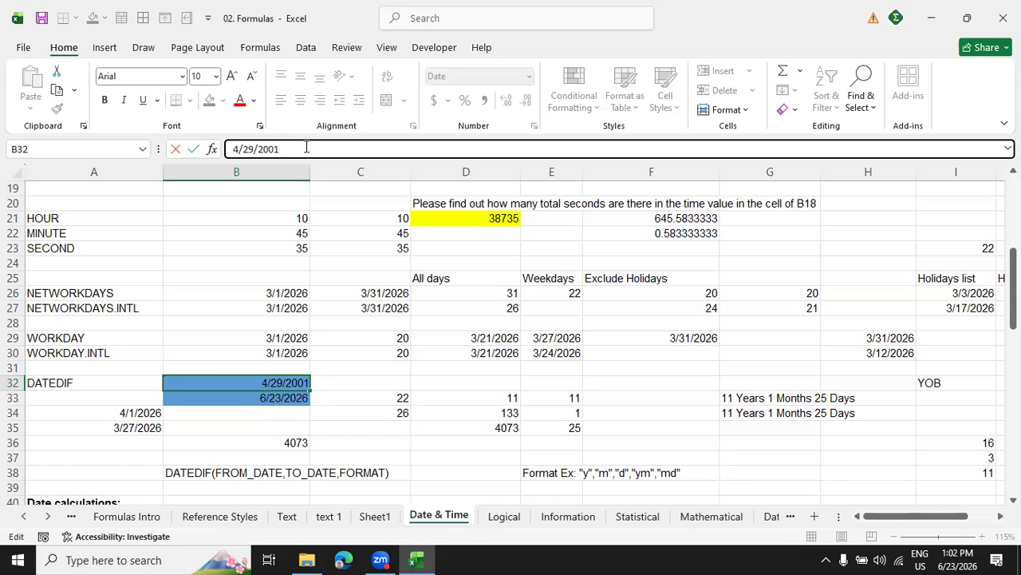
{"action": "key", "text": "Return"}
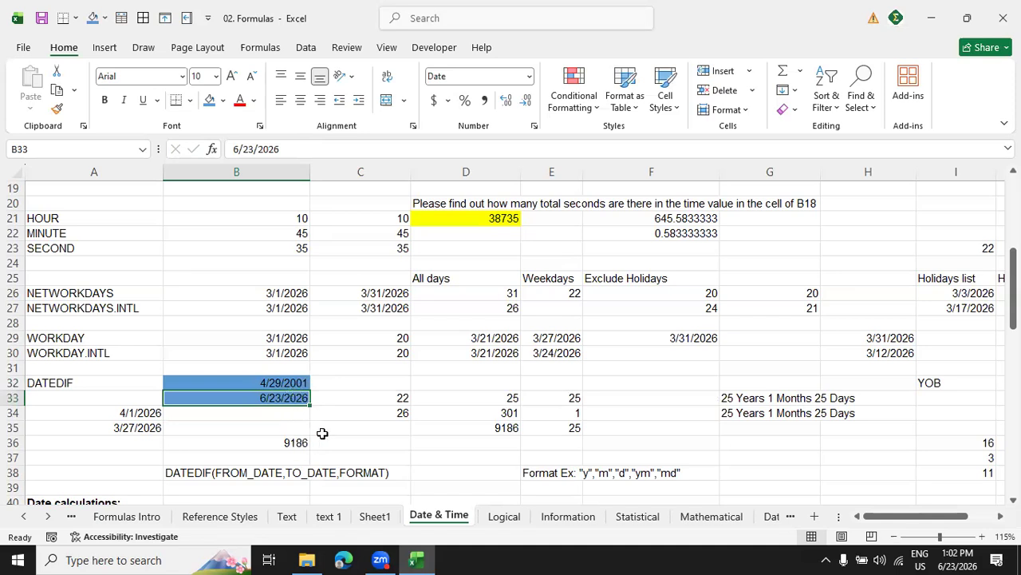
Replace the content of cell B36 with the formula =B33-B32 and select the cell to show its formula.
{"action": "left_click", "coordinate": [295, 444]}
{"action": "key", "text": "BackSpace"}
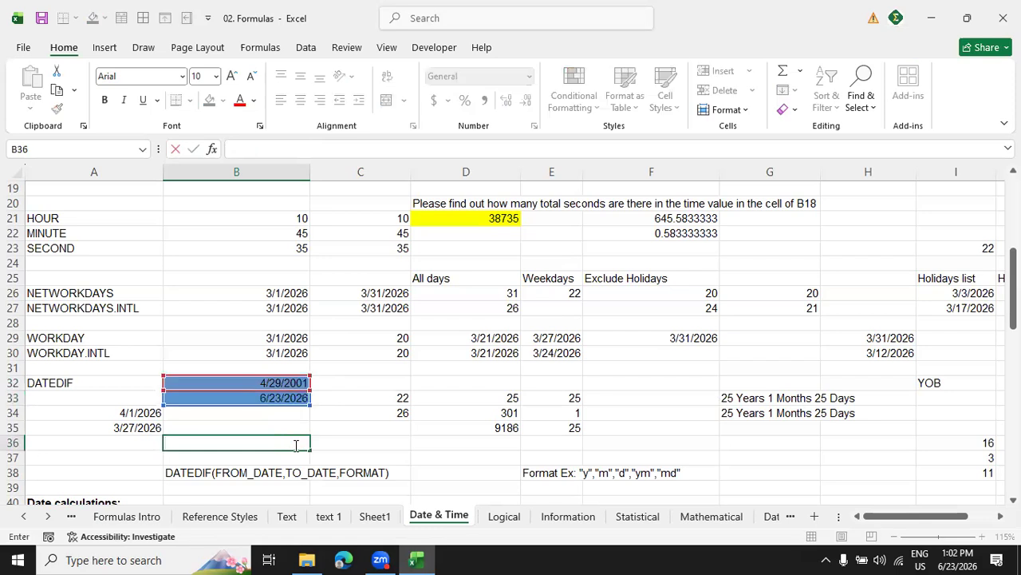
{"action": "type", "text": "="}
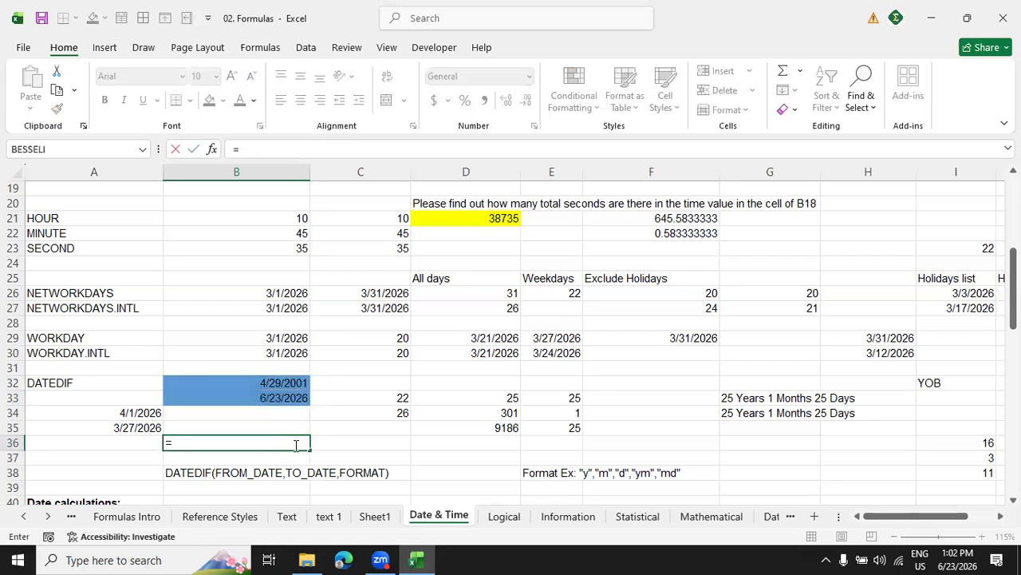
{"action": "left_click", "coordinate": [254, 399]}
{"action": "type", "text": "-"}
{"action": "left_click", "coordinate": [251, 382]}
{"action": "key", "text": "Return"}
{"action": "left_click", "coordinate": [276, 444]}
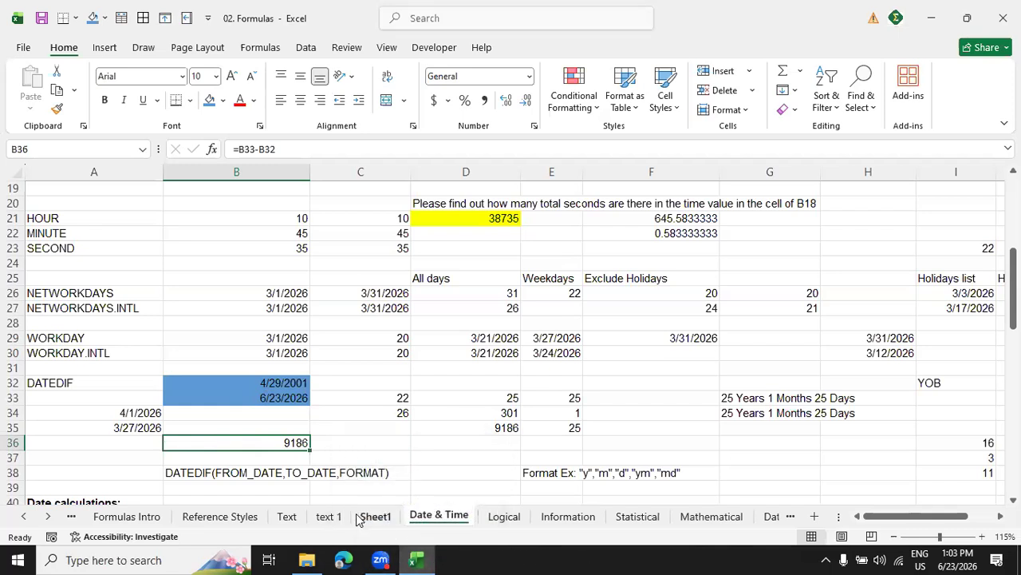
{"action": "scroll", "coordinate": [346, 413], "scroll_direction": "down", "scroll_amount": 3}
{"action": "scroll", "coordinate": [347, 413], "scroll_direction": "up", "scroll_amount": 3}
{"action": "scroll", "coordinate": [347, 414], "scroll_direction": "down", "scroll_amount": 5}
{"action": "scroll", "coordinate": [346, 413], "scroll_direction": "up", "scroll_amount": 5}
Switch to the Edge browser, search for "age calculator" and open the Calculator.net Age Calculator page.
{"action": "left_click", "coordinate": [341, 559]}
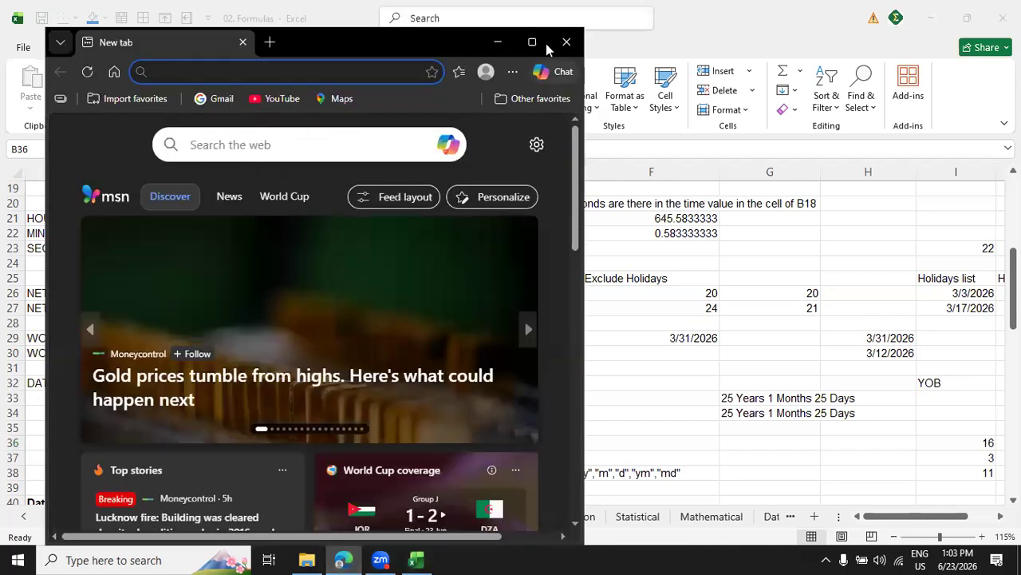
{"action": "left_click", "coordinate": [532, 42]}
{"action": "type", "text": "age"}
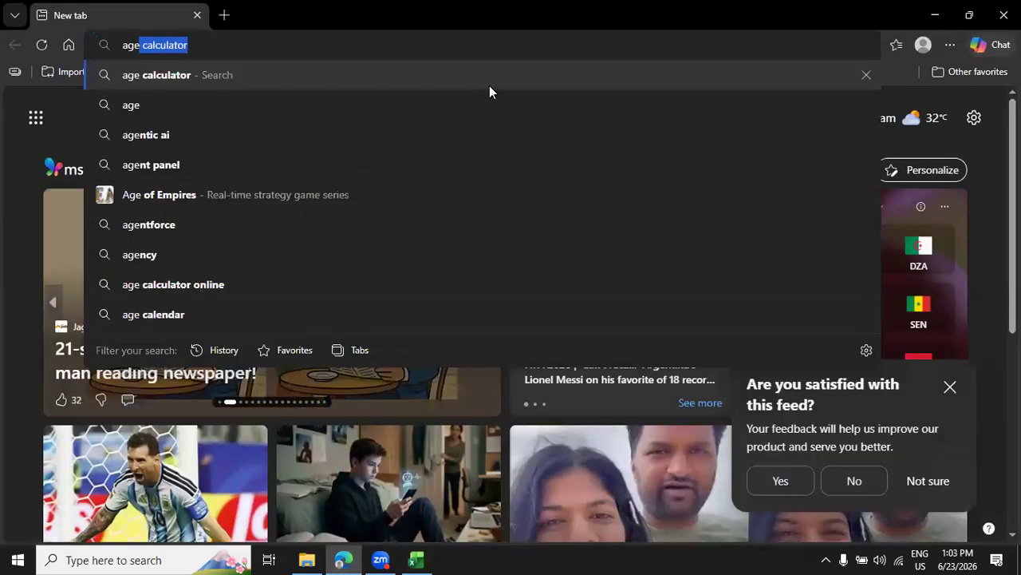
{"action": "key", "text": "Return"}
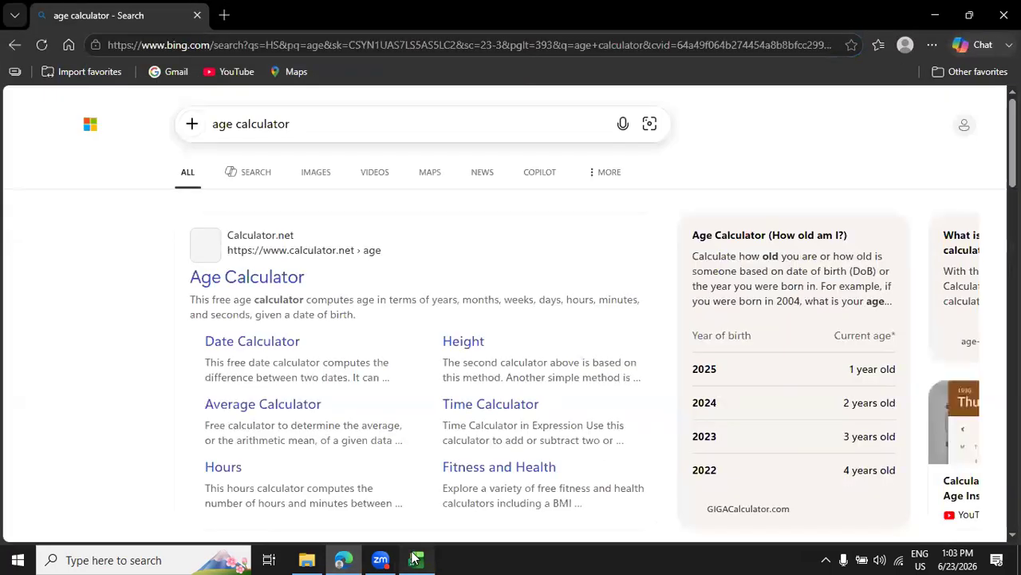
{"action": "left_click", "coordinate": [416, 560]}
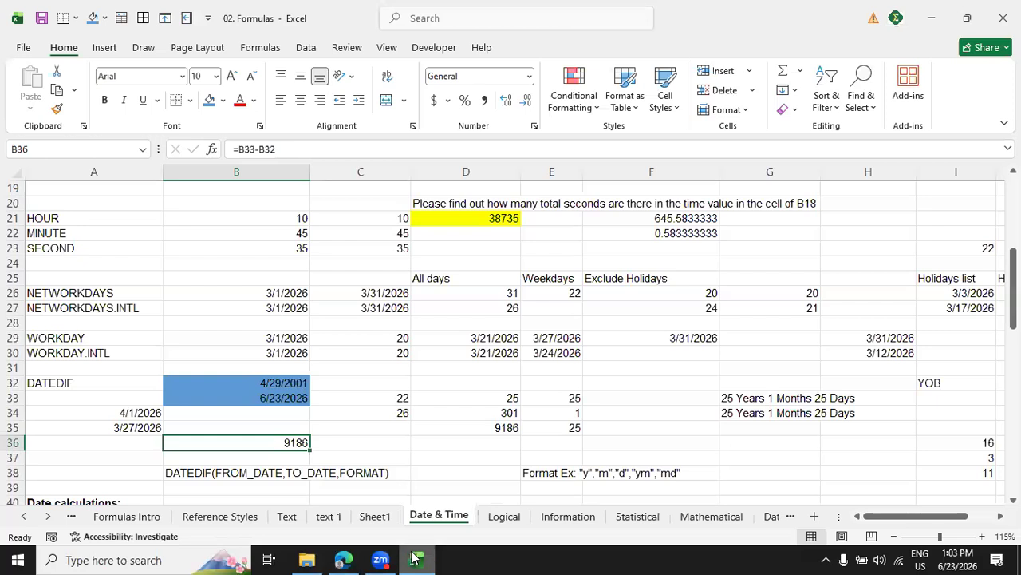
{"action": "left_click", "coordinate": [411, 560]}
{"action": "left_click", "coordinate": [233, 281]}
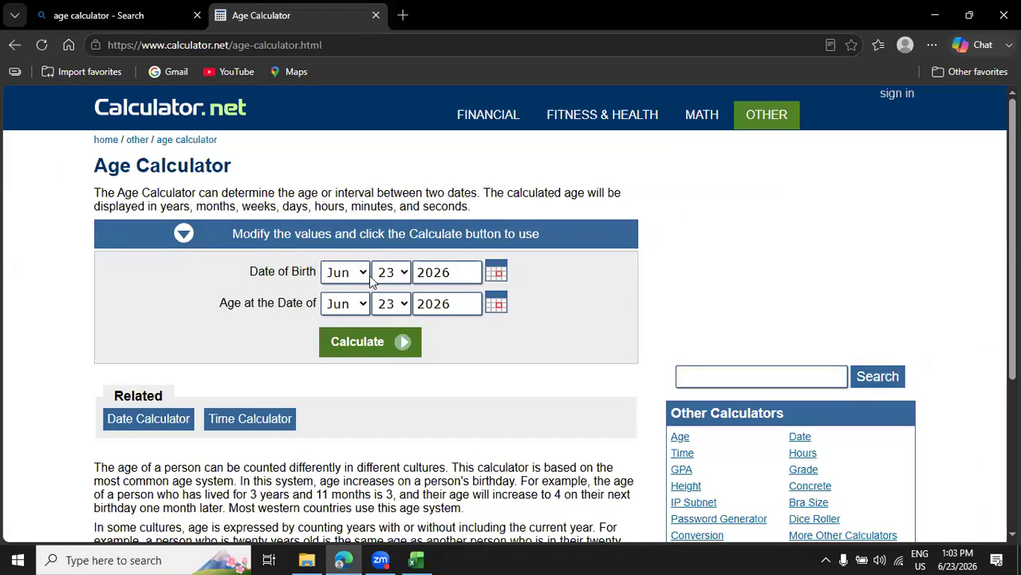
Enter the start date from cell B32 as the date of birth and calculate the age at Jun 23, 2026.
{"action": "left_click", "coordinate": [363, 275]}
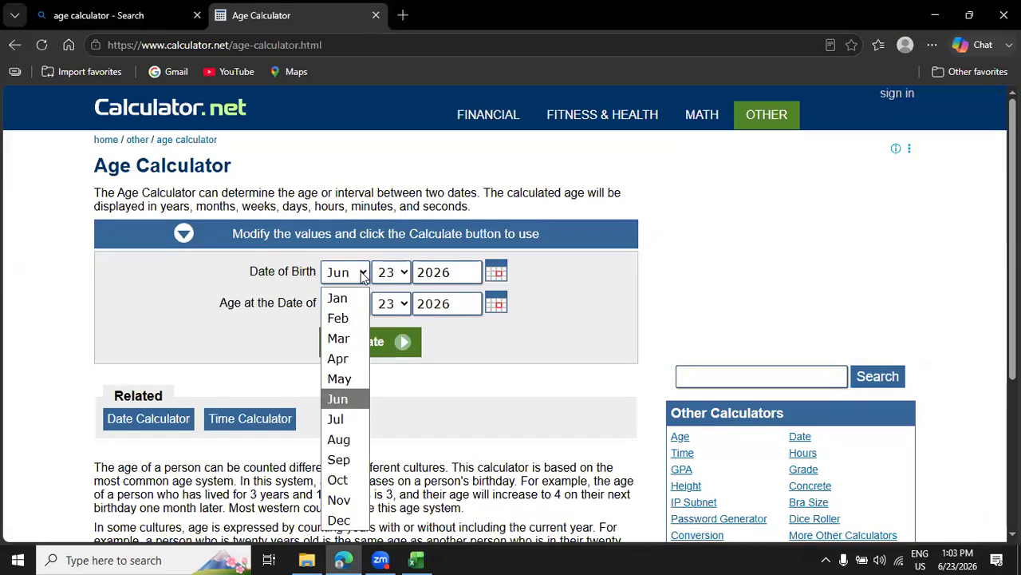
{"action": "left_click", "coordinate": [346, 359]}
{"action": "left_click", "coordinate": [403, 274]}
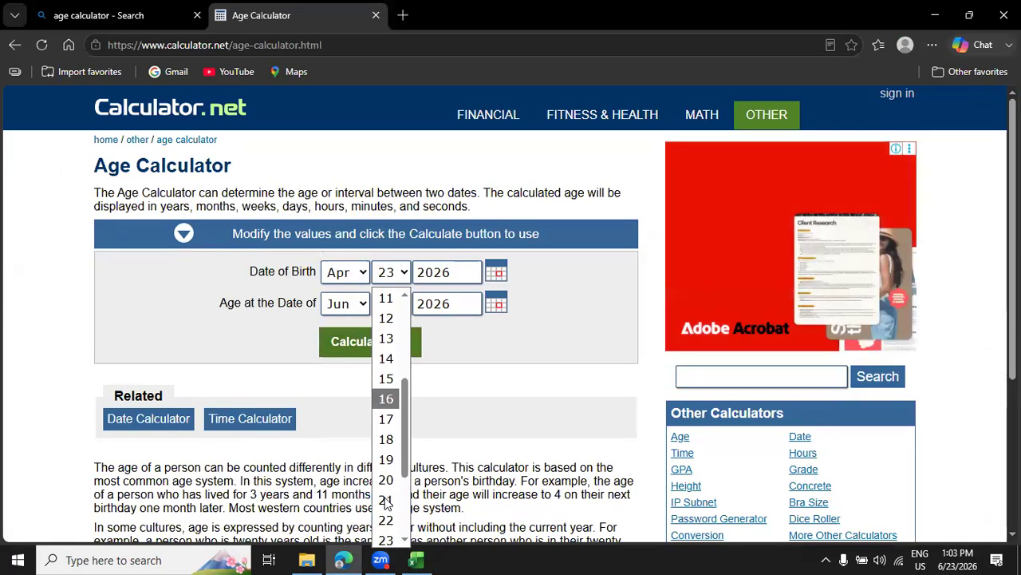
{"action": "left_click", "coordinate": [386, 537]}
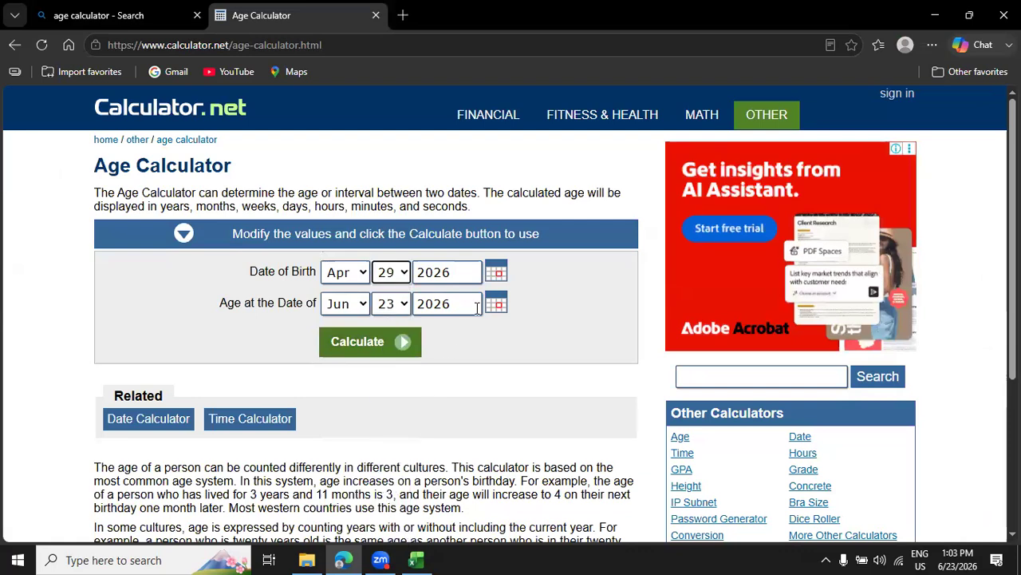
{"action": "left_click", "coordinate": [464, 274]}
{"action": "key", "text": "BackSpace"}
{"action": "type", "text": "01"}
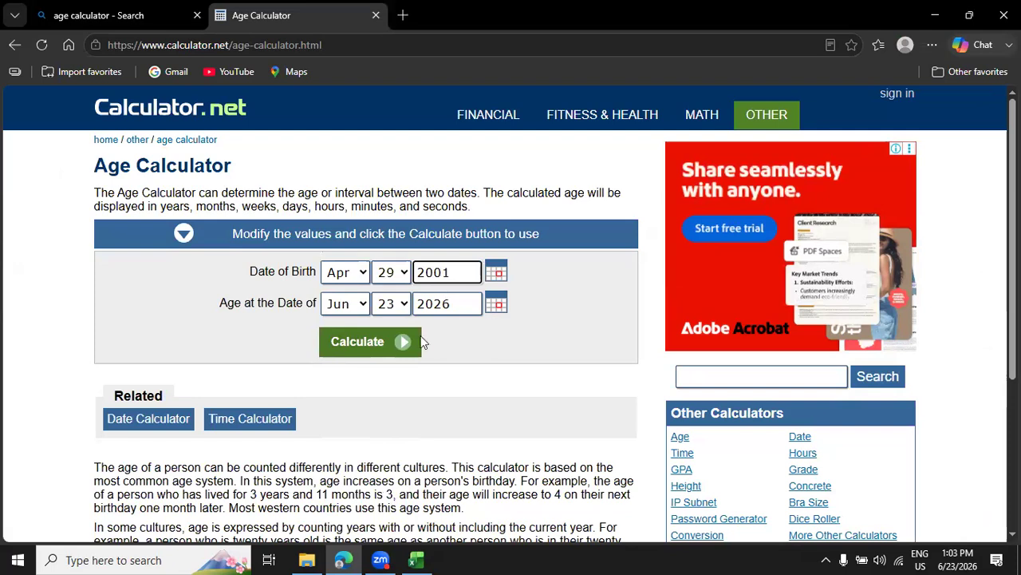
{"action": "left_click", "coordinate": [359, 350]}
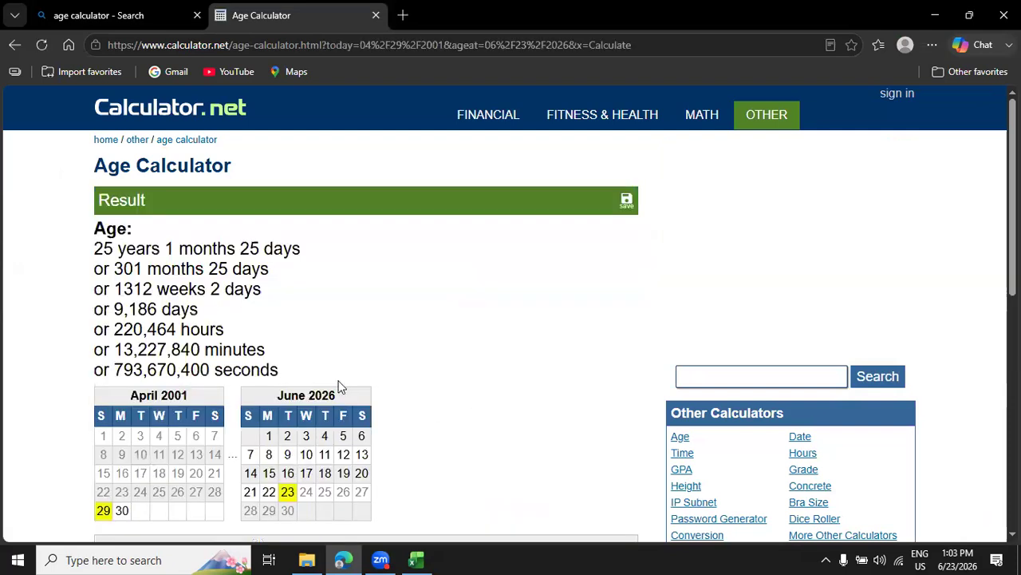
Compare the calculator's total days and its age in years, months and days with the worksheet results.
{"action": "left_click_drag", "start_coordinate": [122, 311], "coordinate": [182, 311]}
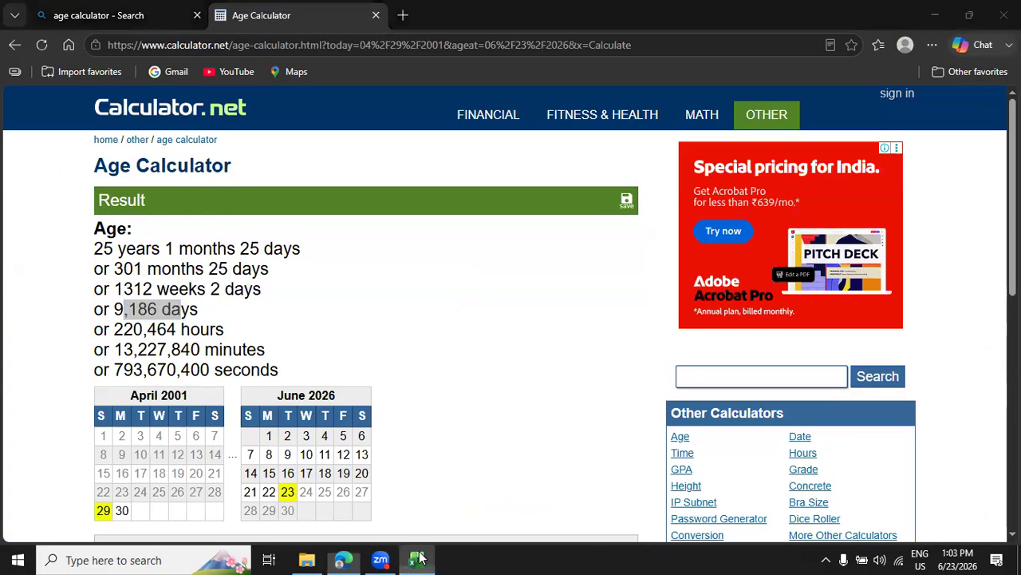
{"action": "left_click", "coordinate": [418, 557]}
{"action": "left_click", "coordinate": [418, 557]}
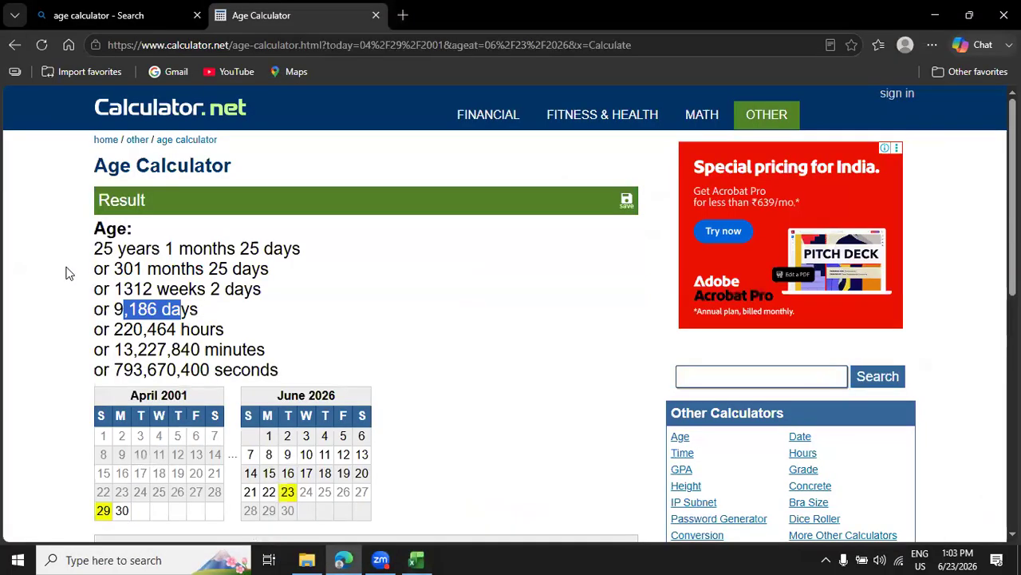
{"action": "left_click_drag", "start_coordinate": [96, 248], "coordinate": [337, 283]}
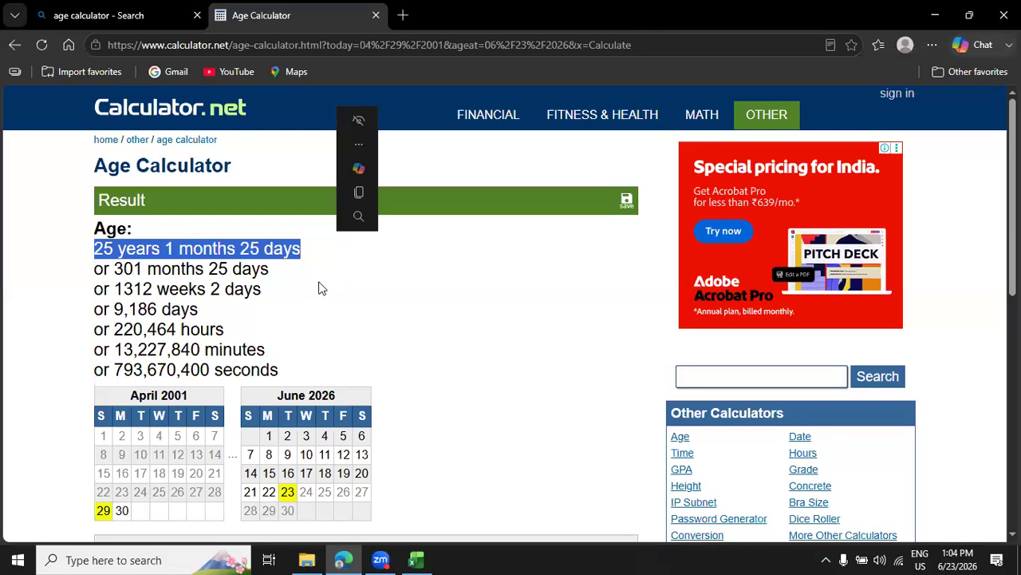
{"action": "left_click", "coordinate": [346, 311]}
Switch back to Excel and clear the contents of the DATEDIF result cells D33:E35.
{"action": "left_click", "coordinate": [419, 559]}
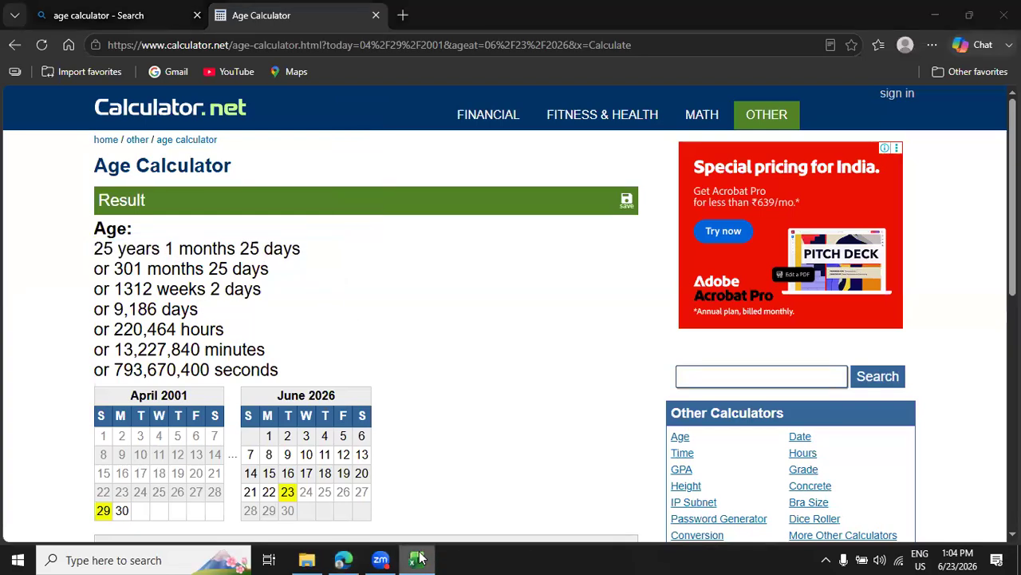
{"action": "left_click_drag", "start_coordinate": [506, 401], "coordinate": [551, 427]}
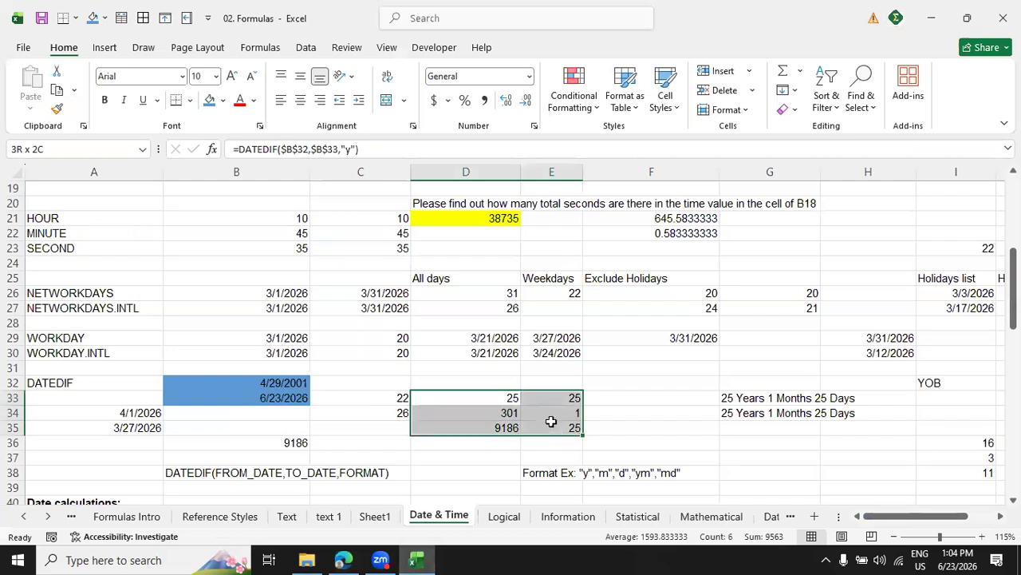
{"action": "right_click", "coordinate": [551, 427]}
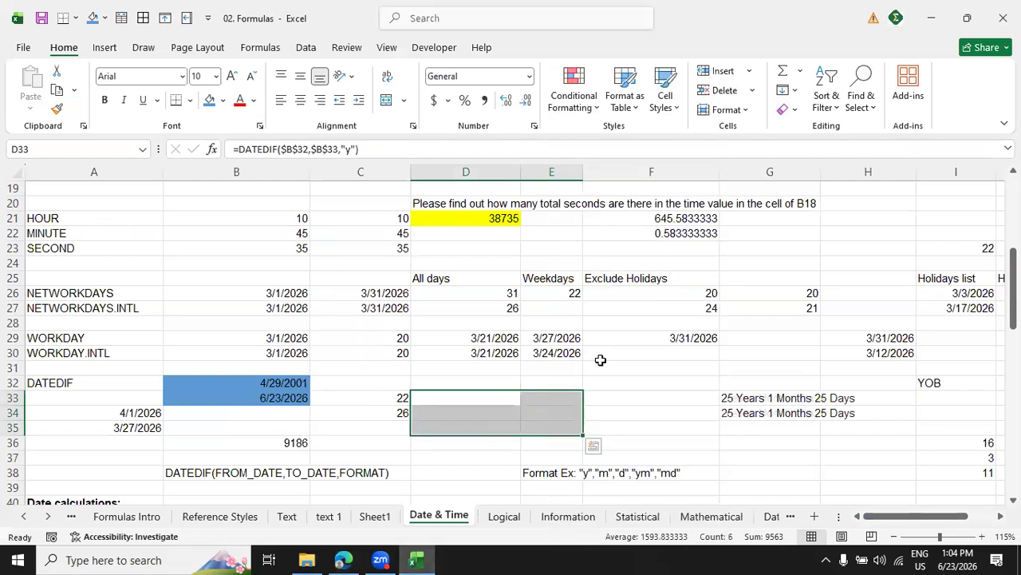
{"action": "left_click", "coordinate": [611, 312]}
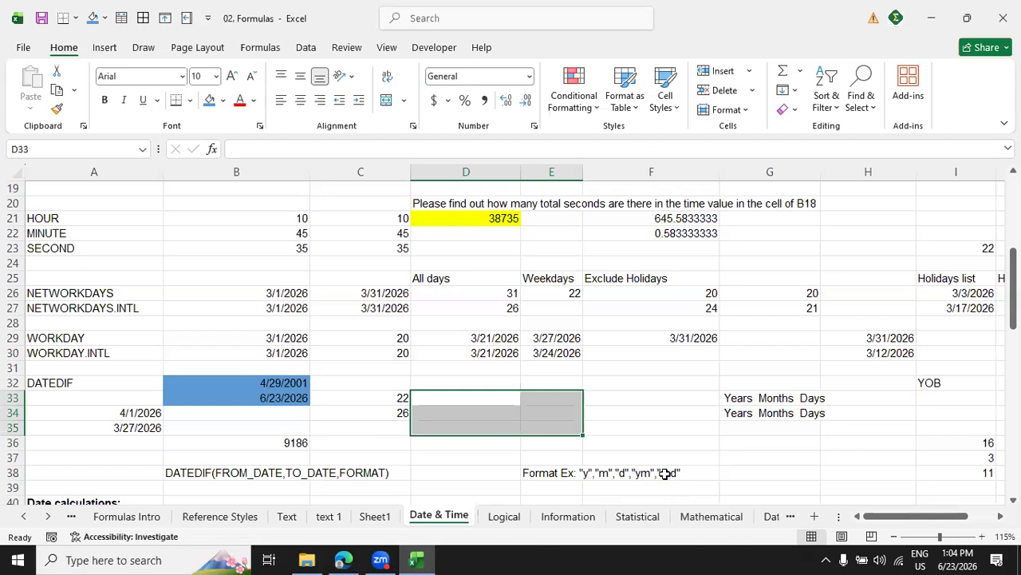
Enter =DATEDIF(B32,B33,"y") in D33 for the completed years and check it against the age calculator in Edge, returning to Excel.
{"action": "left_click", "coordinate": [508, 395]}
{"action": "type", "text": "=datd"}
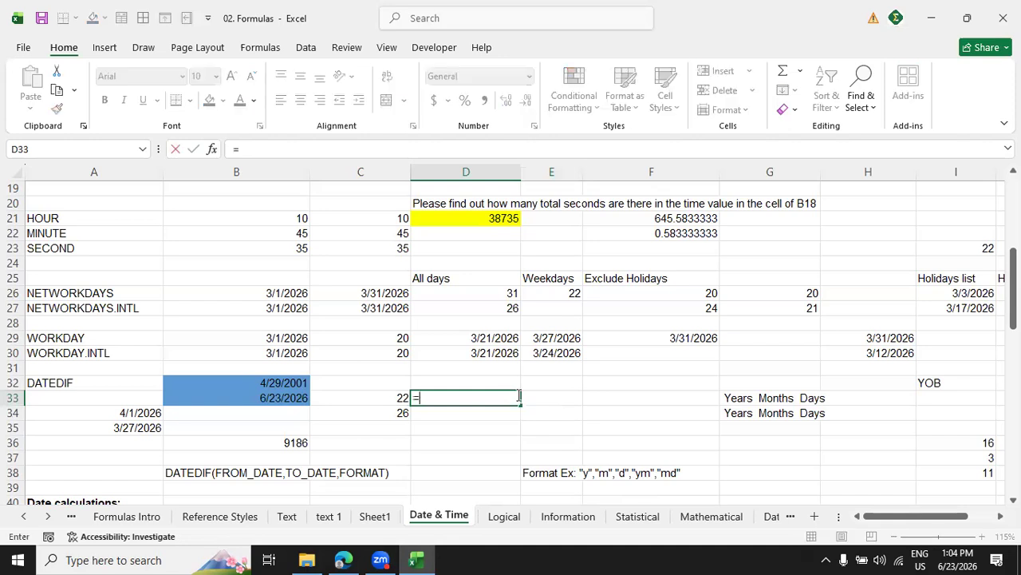
{"action": "key", "text": "BackSpace"}
{"action": "type", "text": "edif("}
{"action": "scroll", "coordinate": [475, 399], "scroll_direction": "down", "scroll_amount": 5}
{"action": "scroll", "coordinate": [479, 465], "scroll_direction": "up", "scroll_amount": 5}
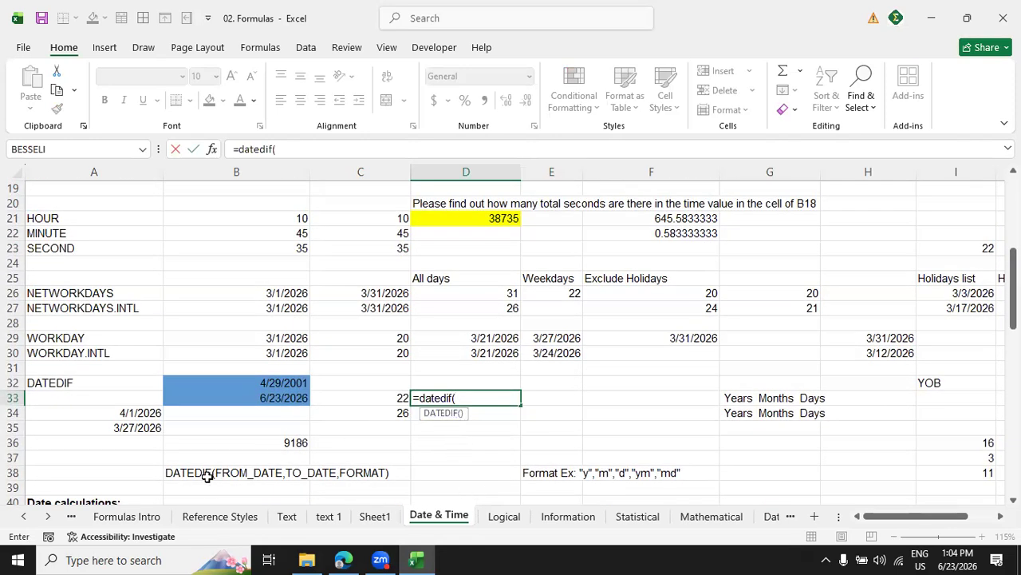
{"action": "left_click", "coordinate": [263, 384]}
{"action": "type", "text": ","}
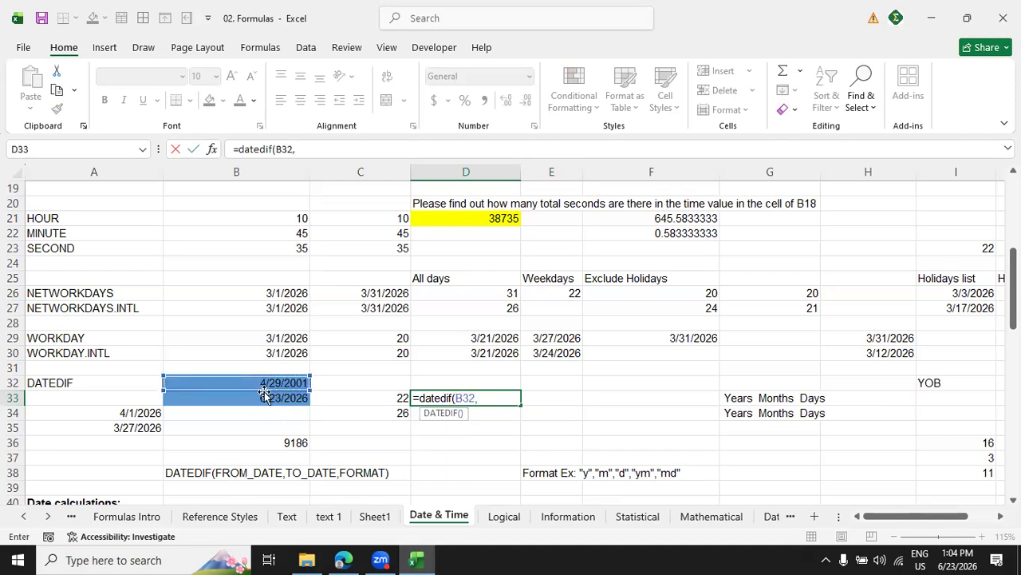
{"action": "left_click", "coordinate": [267, 395]}
{"action": "type", "text": ","}
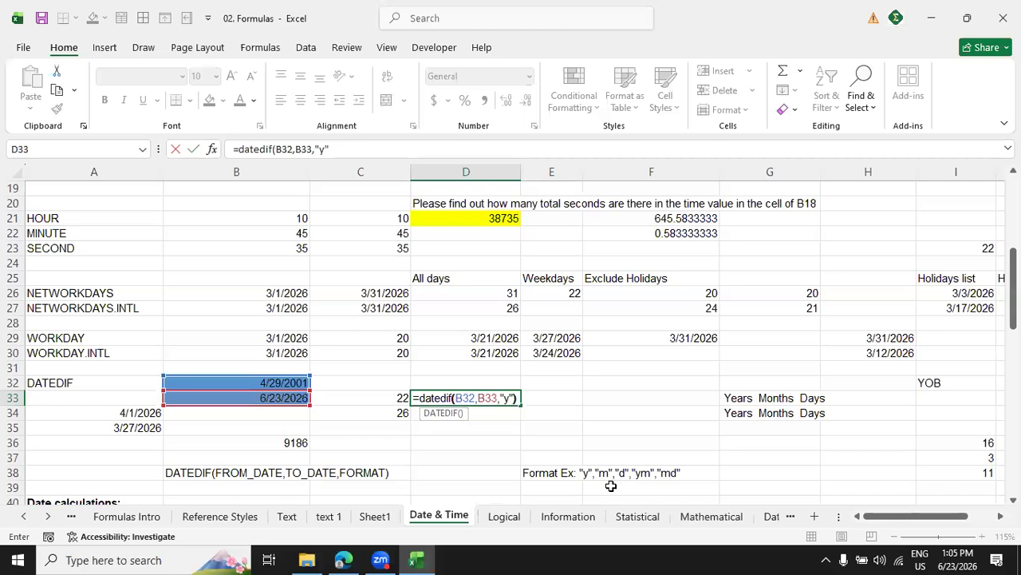
{"action": "type", "text": "\"y\")"}
{"action": "key", "text": "Return"}
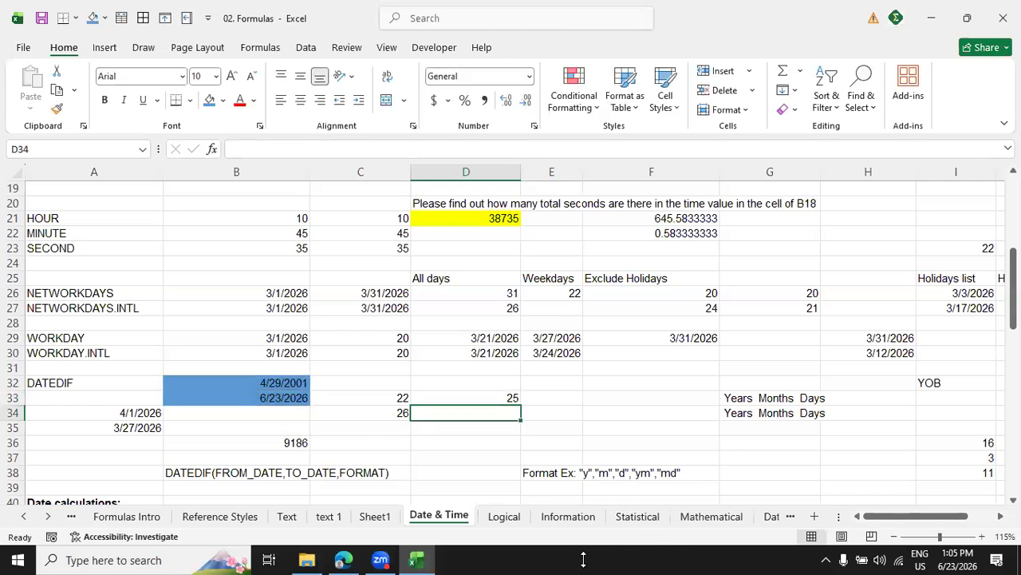
{"action": "left_click", "coordinate": [343, 560]}
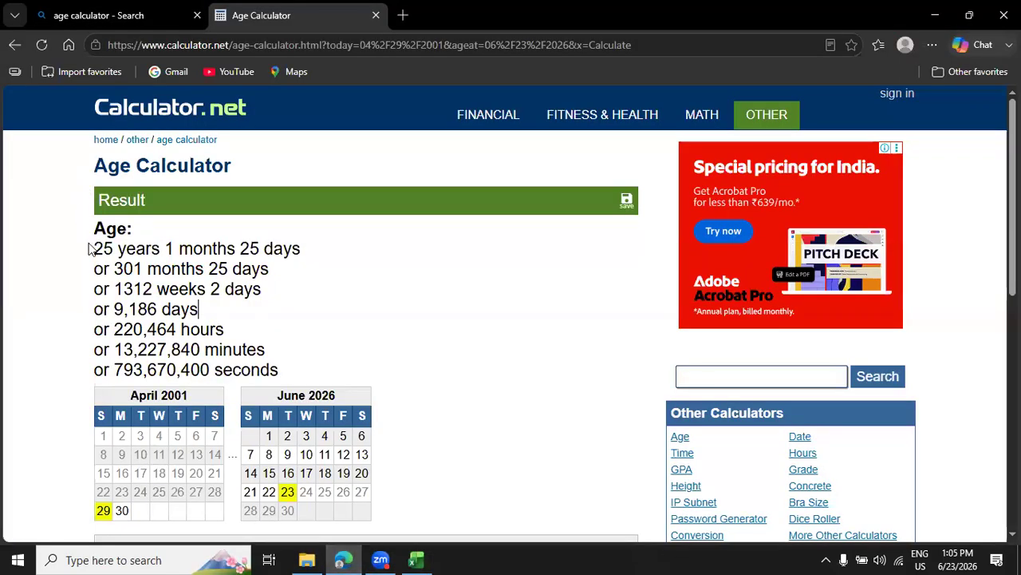
{"action": "left_click", "coordinate": [418, 557]}
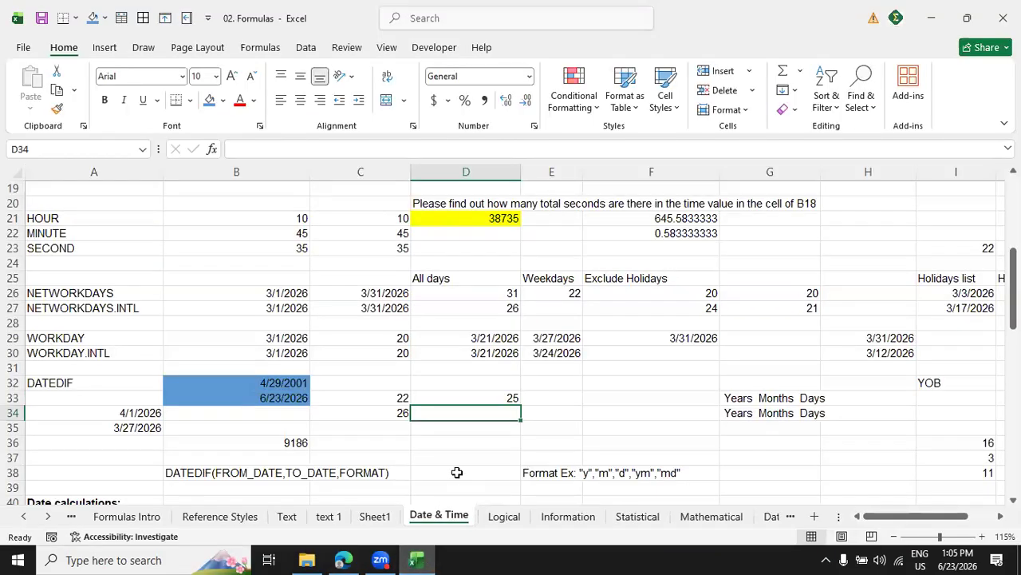
Calculate the total completed months in D34 with =DATEDIF(B32,B33,"m").
{"action": "type", "text": "="}
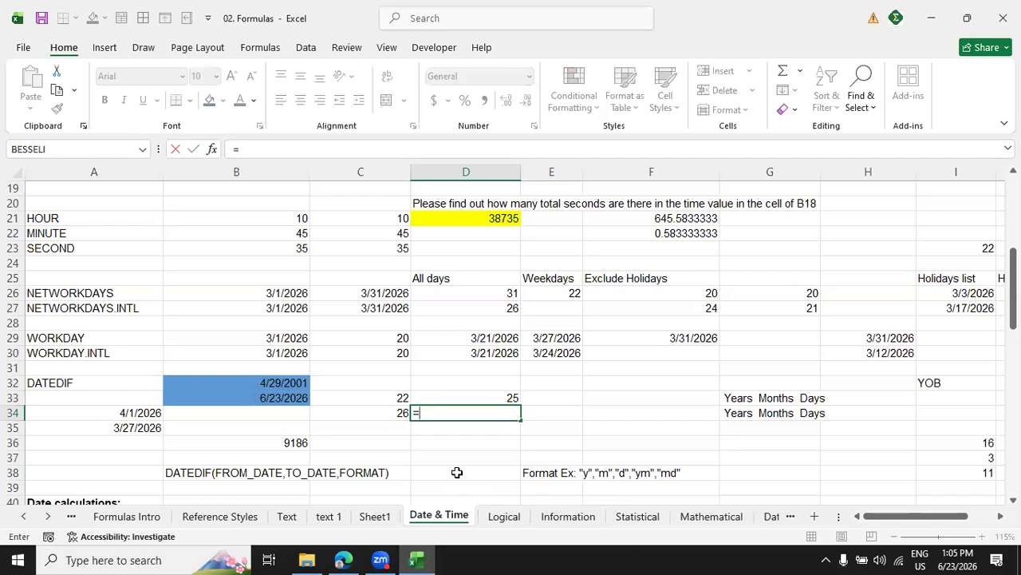
{"action": "type", "text": "datedif("}
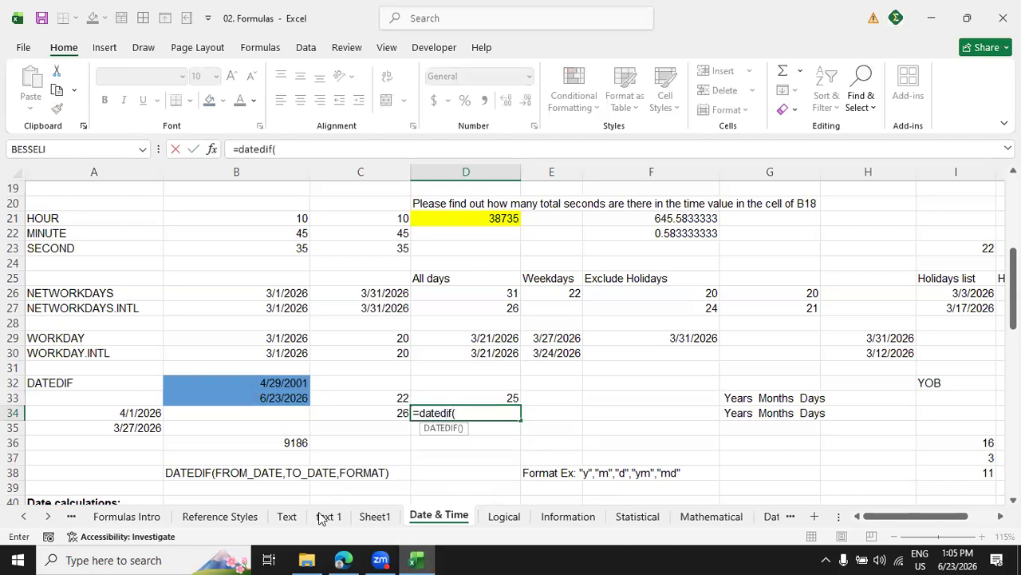
{"action": "left_click", "coordinate": [286, 383]}
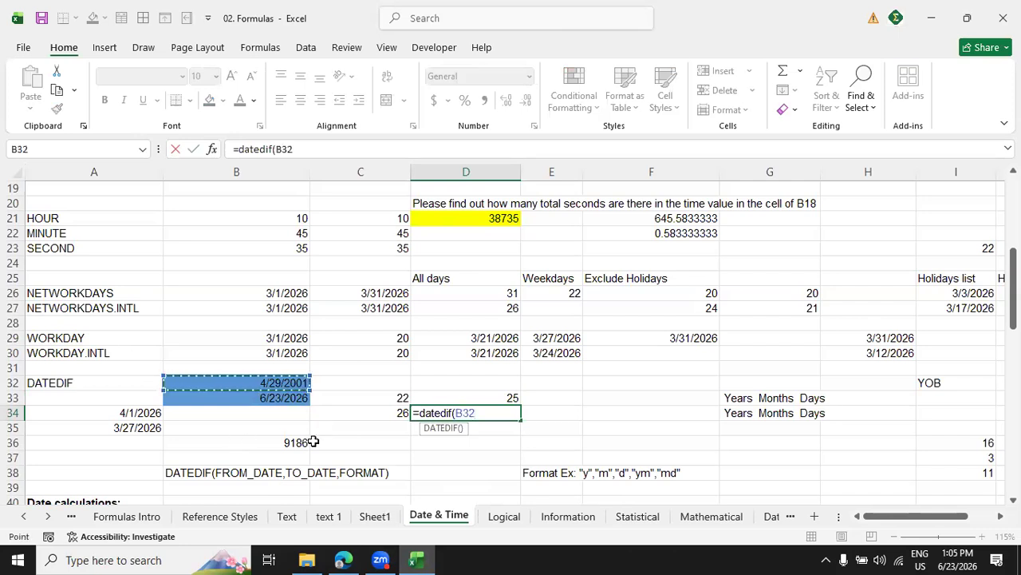
{"action": "type", "text": ","}
{"action": "left_click", "coordinate": [275, 397]}
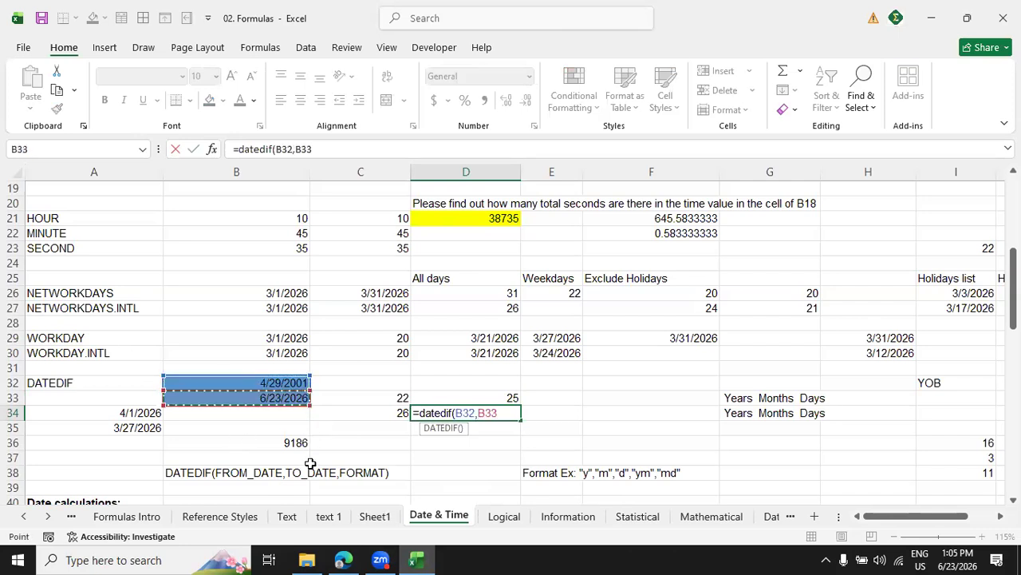
{"action": "type", "text": ",\"m"}
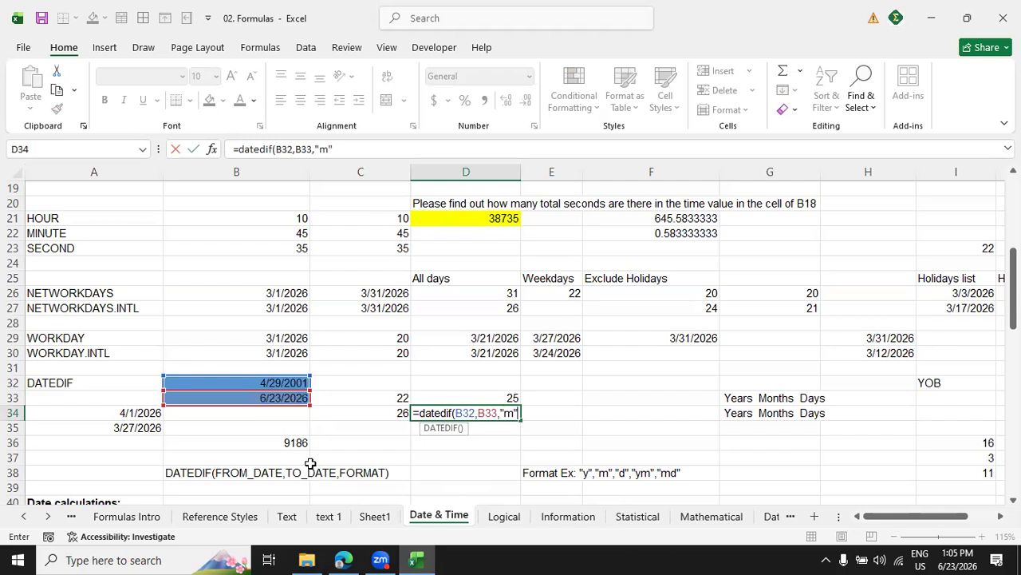
{"action": "type", "text": "\")"}
{"action": "key", "text": "Return"}
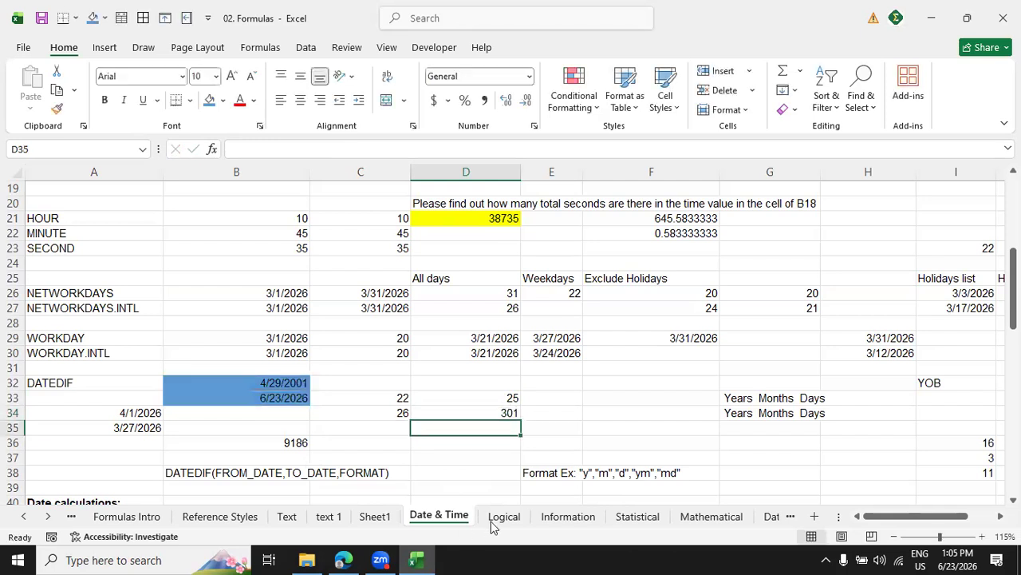
Switch to the Edge age calculator, compare its total months with the D34 result, and return to Excel.
{"action": "left_click", "coordinate": [343, 559]}
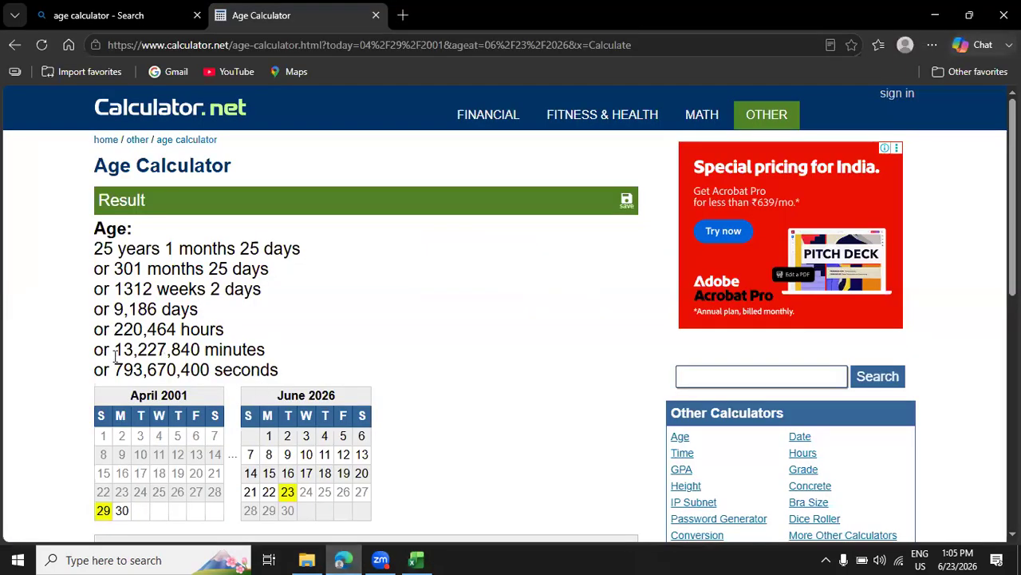
{"action": "left_click_drag", "start_coordinate": [116, 268], "coordinate": [194, 270]}
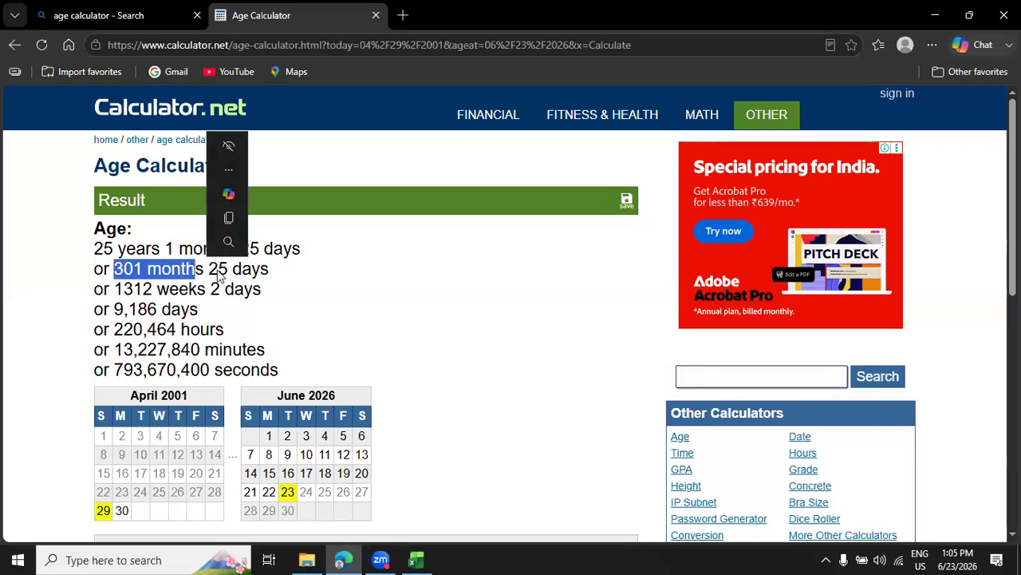
{"action": "left_click", "coordinate": [230, 270]}
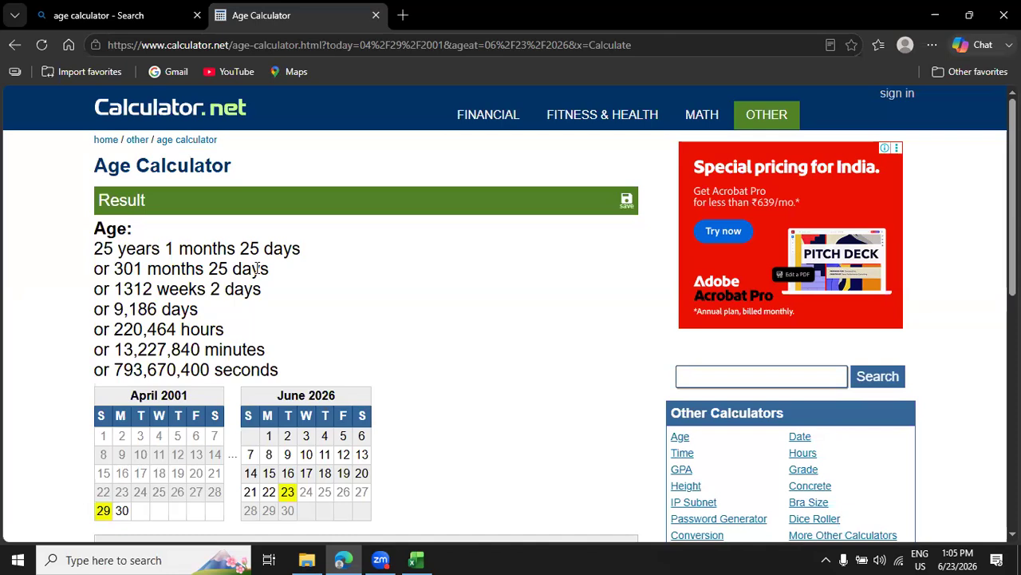
{"action": "left_click", "coordinate": [416, 559]}
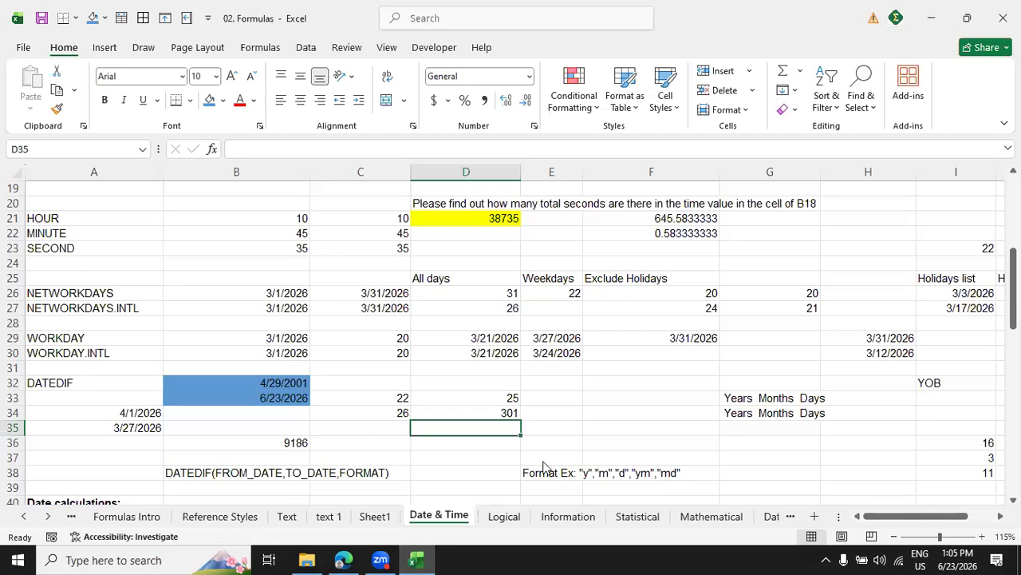
Calculate the total days in D35 with =DATEDIF(B32,B33,"d") and compare it with the date subtraction in B36.
{"action": "type", "text": "="}
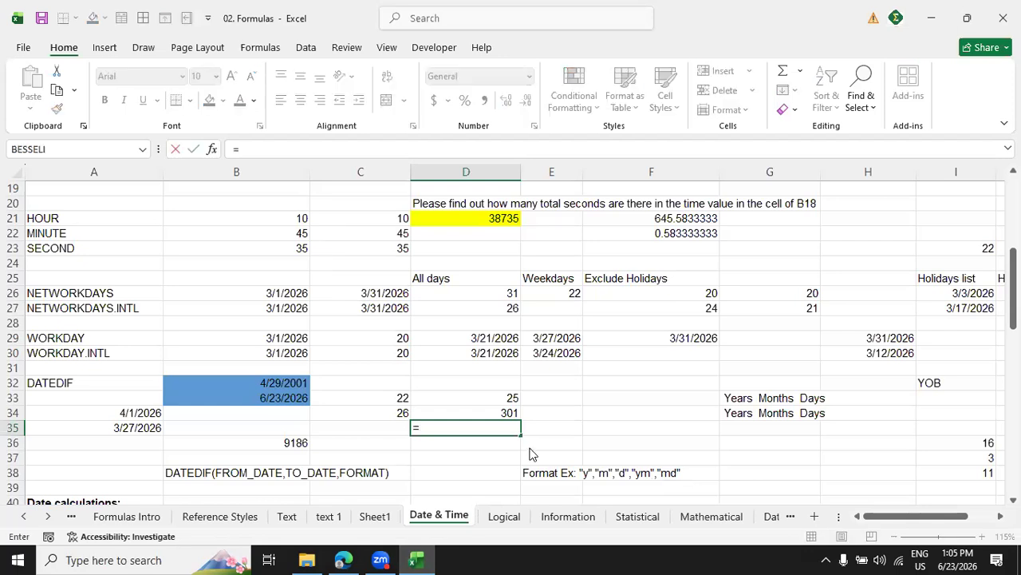
{"action": "type", "text": "datedif"}
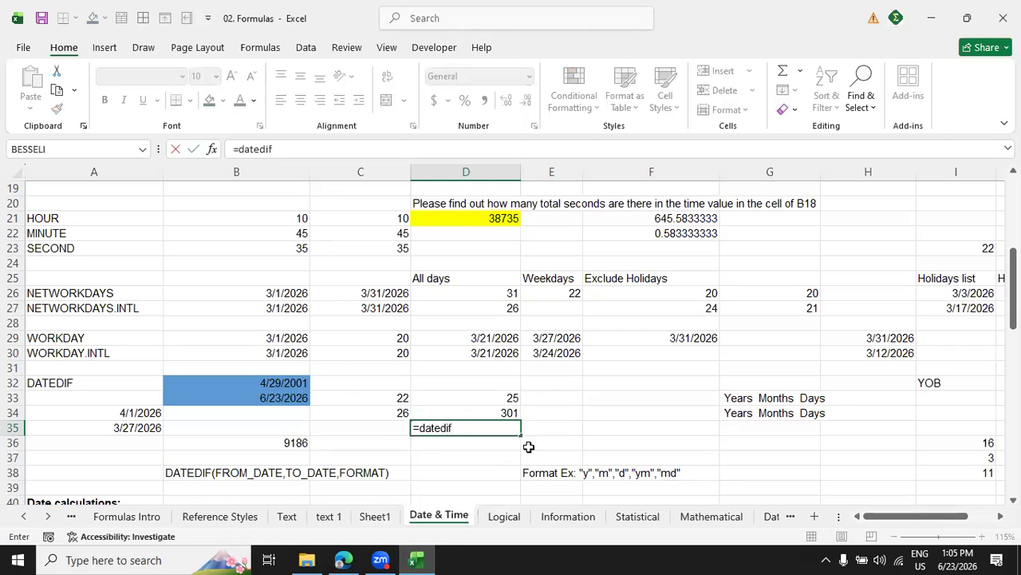
{"action": "type", "text": "("}
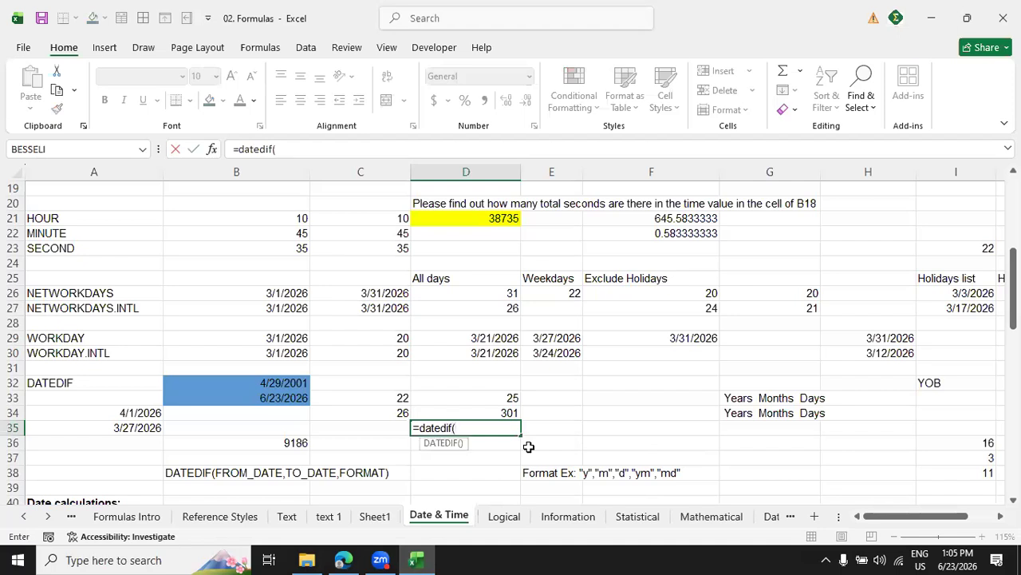
{"action": "left_click", "coordinate": [281, 382]}
{"action": "type", "text": ","}
{"action": "left_click", "coordinate": [271, 398]}
{"action": "type", "text": ",\"d\")"}
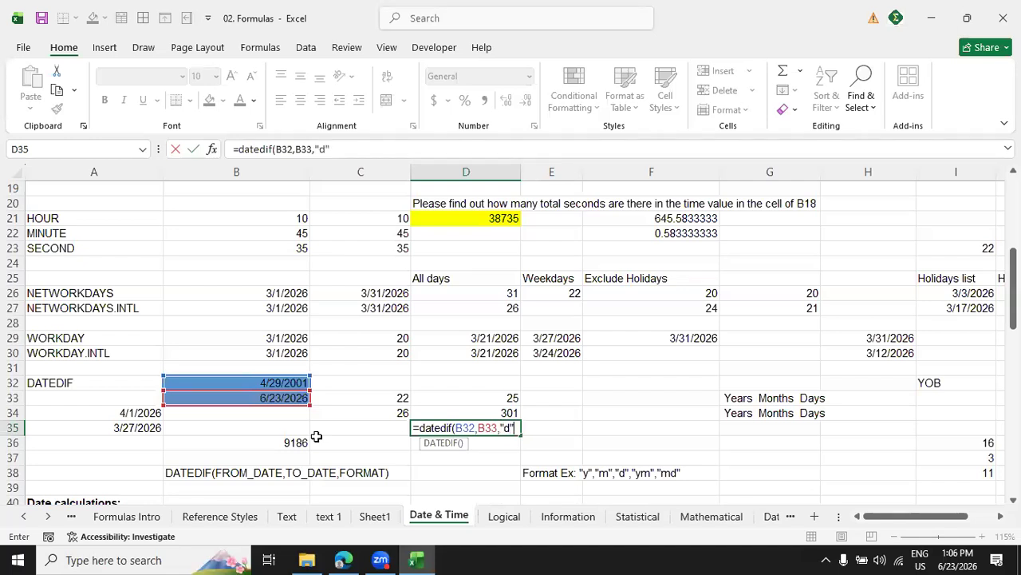
{"action": "key", "text": "Return"}
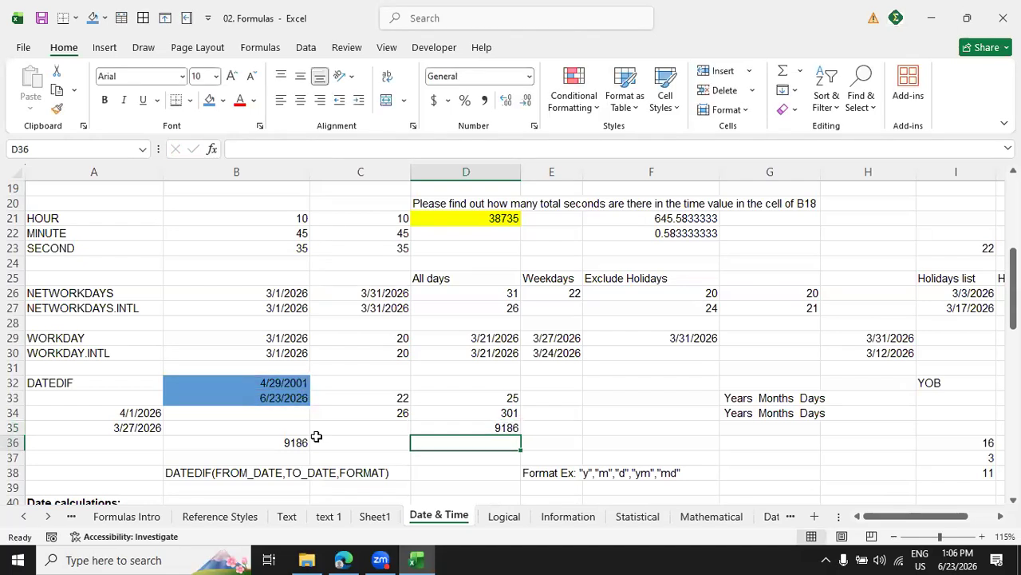
{"action": "left_click", "coordinate": [281, 452]}
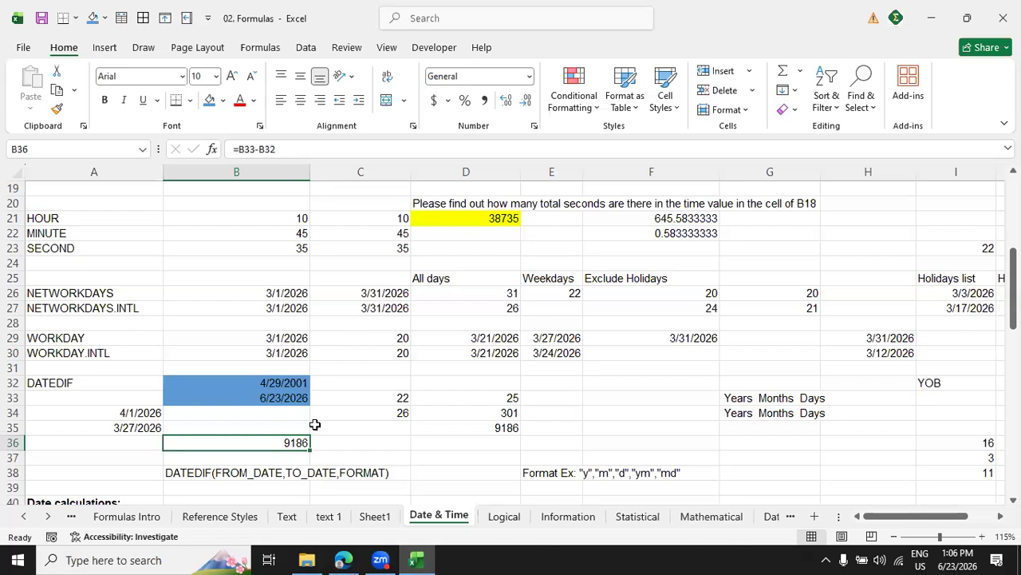
Enter =DATEDIF(B32,B33,"ym") in E34 for the months beyond full years and check it against the age calculator in Edge, returning to Excel.
{"action": "left_click", "coordinate": [571, 413]}
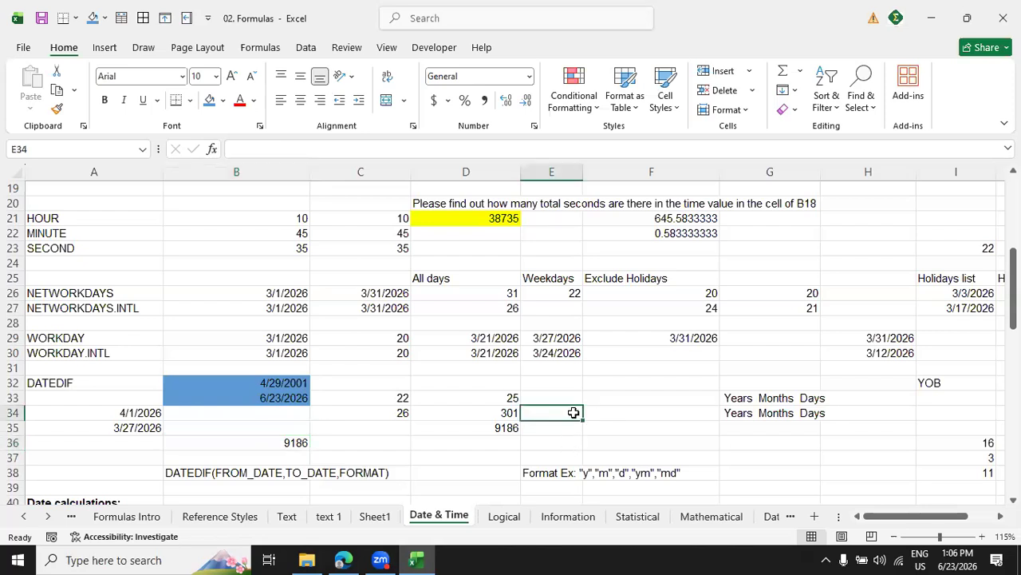
{"action": "type", "text": "=date"}
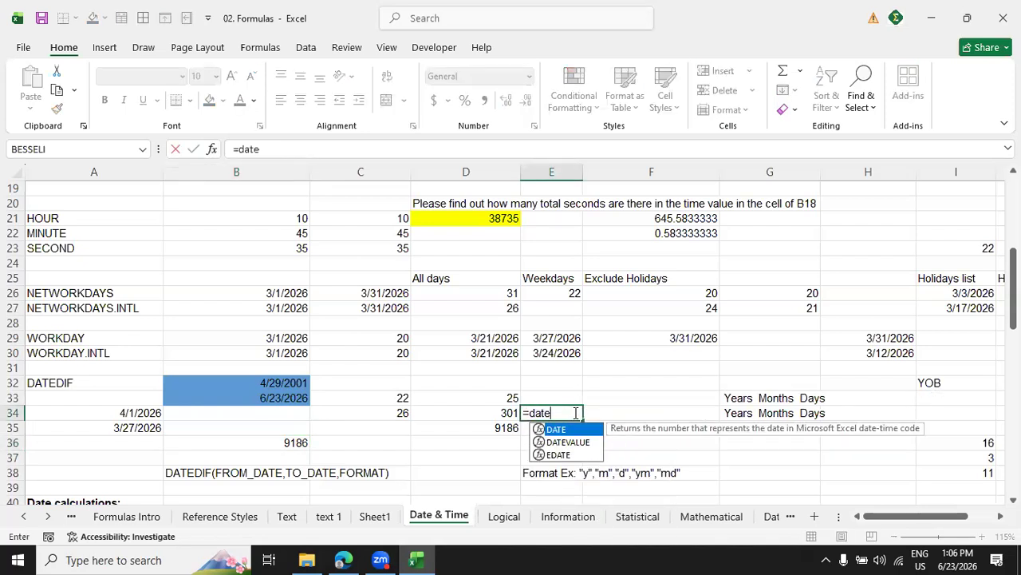
{"action": "type", "text": "dif("}
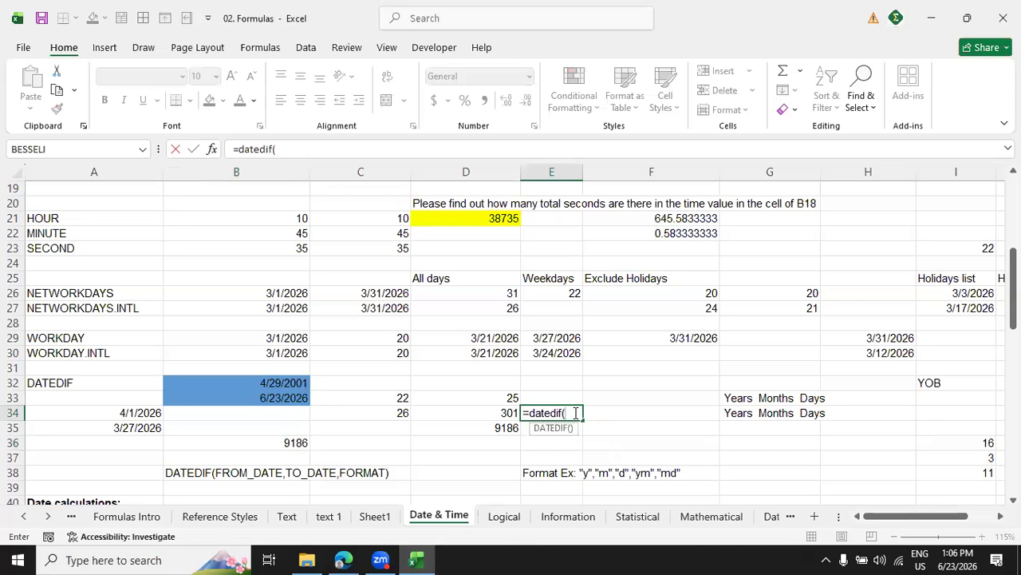
{"action": "left_click", "coordinate": [295, 383]}
{"action": "type", "text": ","}
{"action": "left_click", "coordinate": [295, 397]}
{"action": "type", "text": ","}
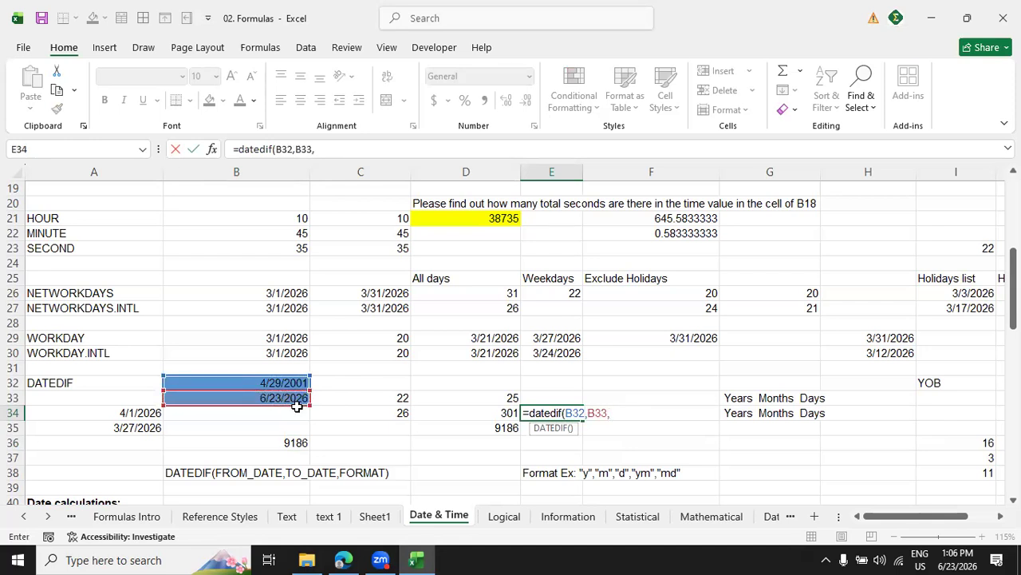
{"action": "type", "text": "\"md"}
{"action": "key", "text": "BackSpace"}
{"action": "key", "text": "BackSpace"}
{"action": "type", "text": "ym\")"}
{"action": "key", "text": "Return"}
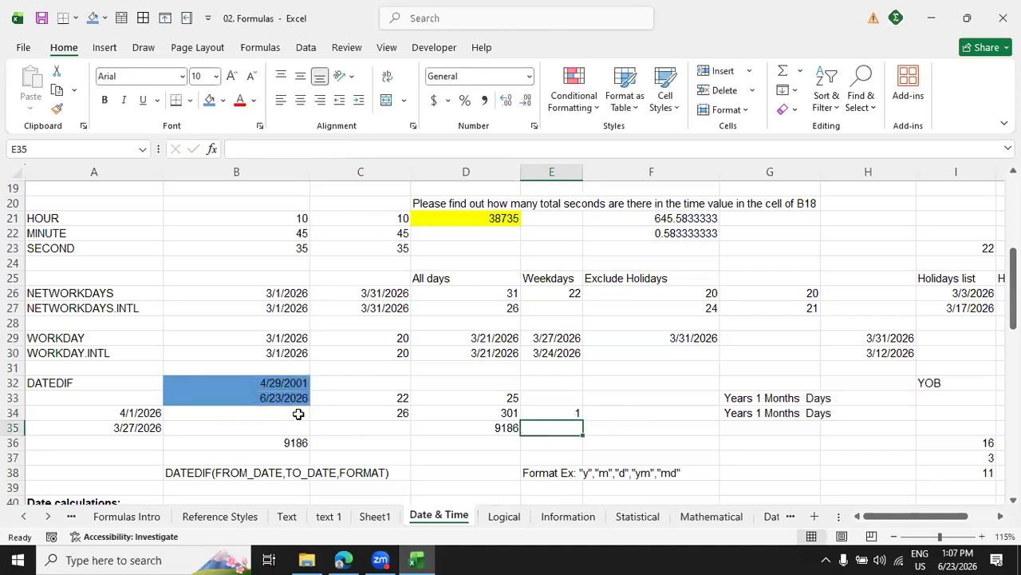
{"action": "left_click", "coordinate": [344, 559]}
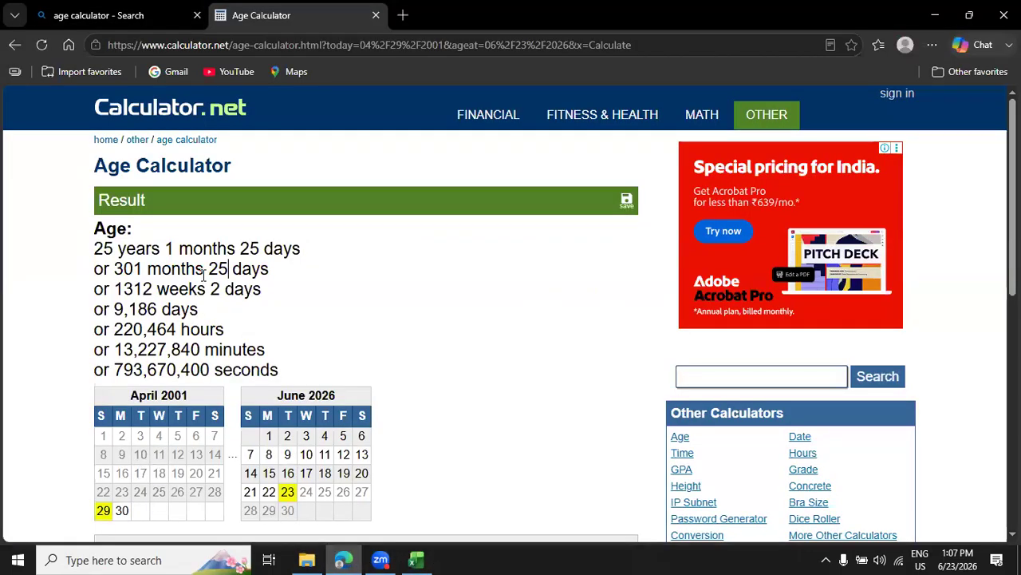
{"action": "left_click", "coordinate": [418, 559]}
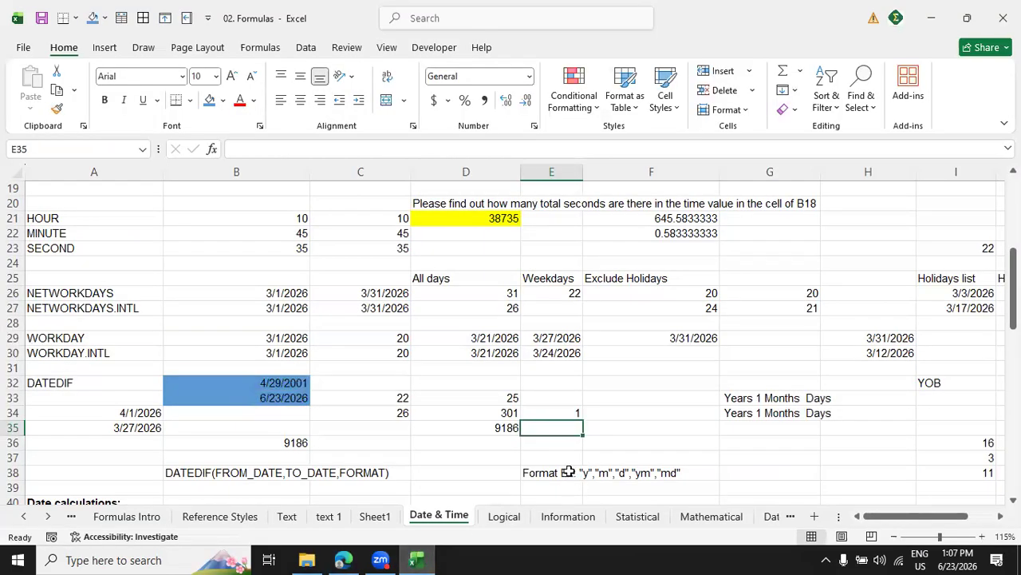
Calculate the days beyond full months in E35 with =DATEDIF(B32,B33,"md") and review the years formula in D33.
{"action": "type", "text": "=da"}
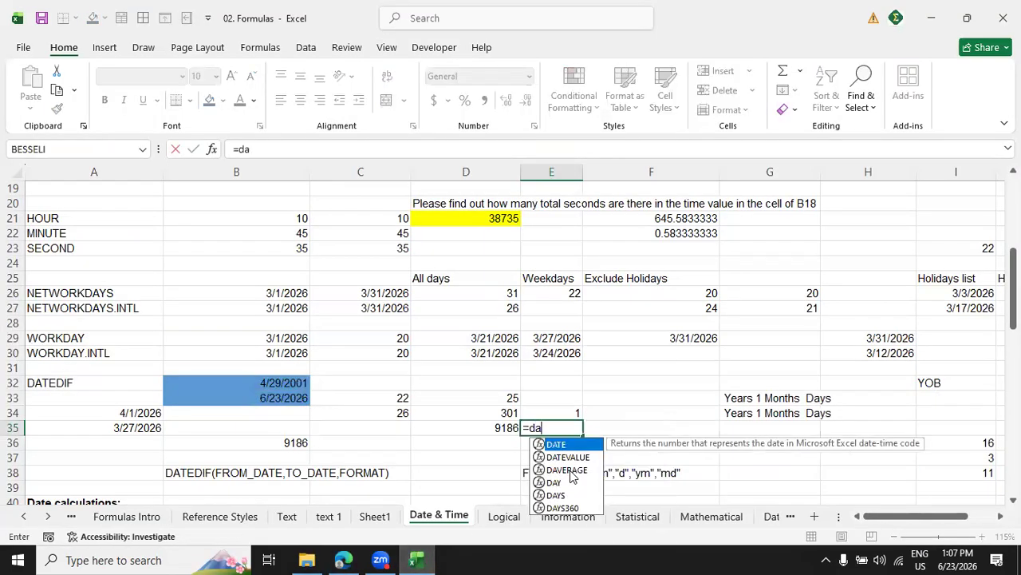
{"action": "type", "text": "tedif"}
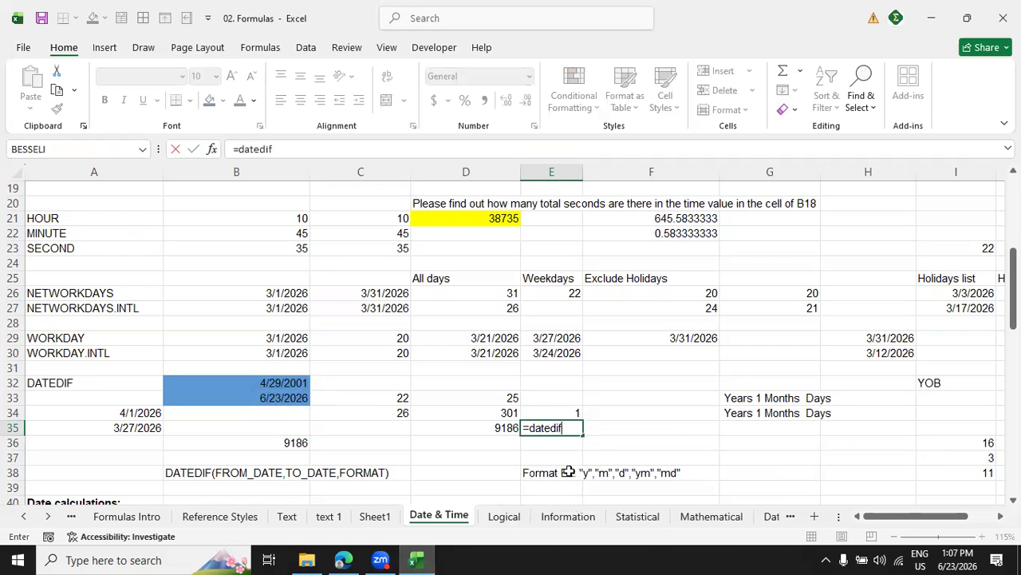
{"action": "type", "text": "("}
{"action": "left_click", "coordinate": [291, 385]}
{"action": "type", "text": ","}
{"action": "left_click", "coordinate": [295, 403]}
{"action": "type", "text": ","}
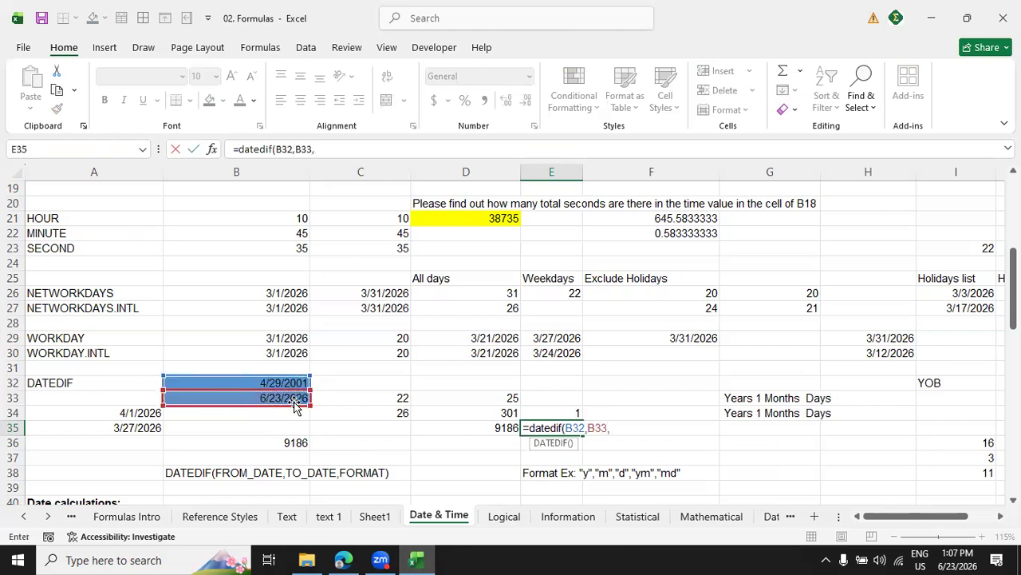
{"action": "type", "text": "\"md\")"}
{"action": "key", "text": "Return"}
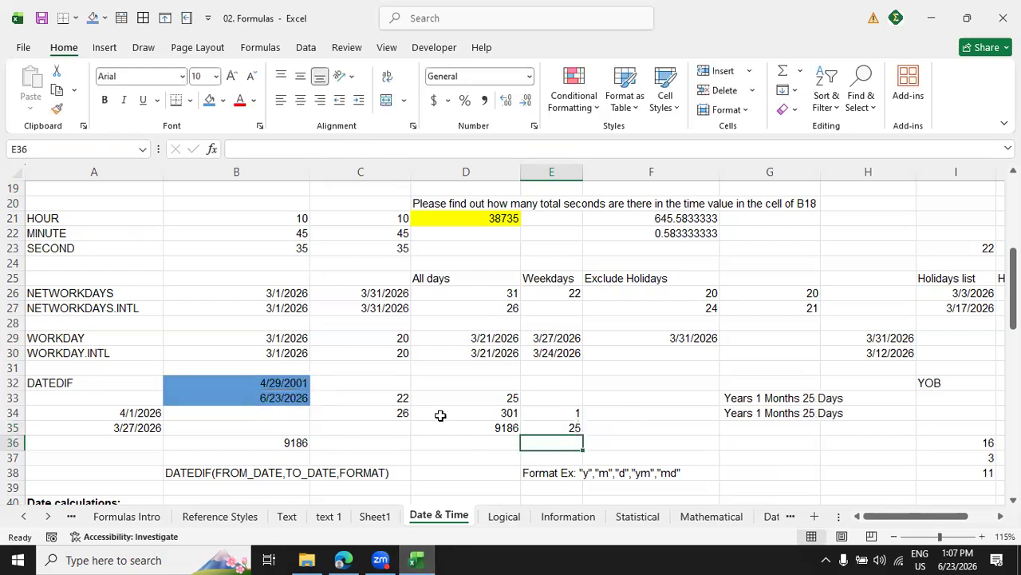
{"action": "left_click", "coordinate": [504, 400]}
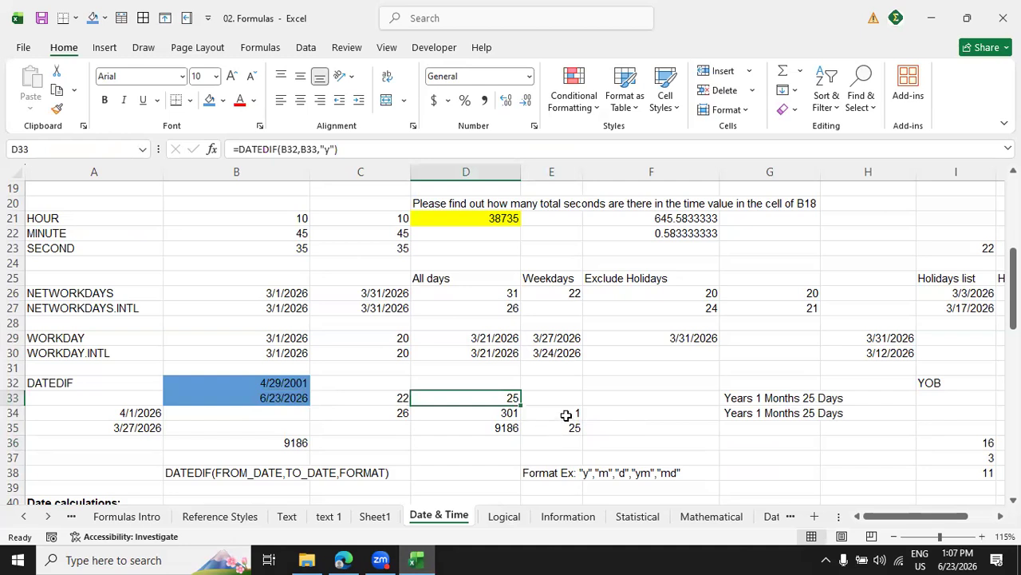
Review the remaining-months and remaining-days formulas in E34 and E35, and clear the contents of G33:G34.
{"action": "left_click", "coordinate": [565, 416]}
{"action": "left_click", "coordinate": [571, 428]}
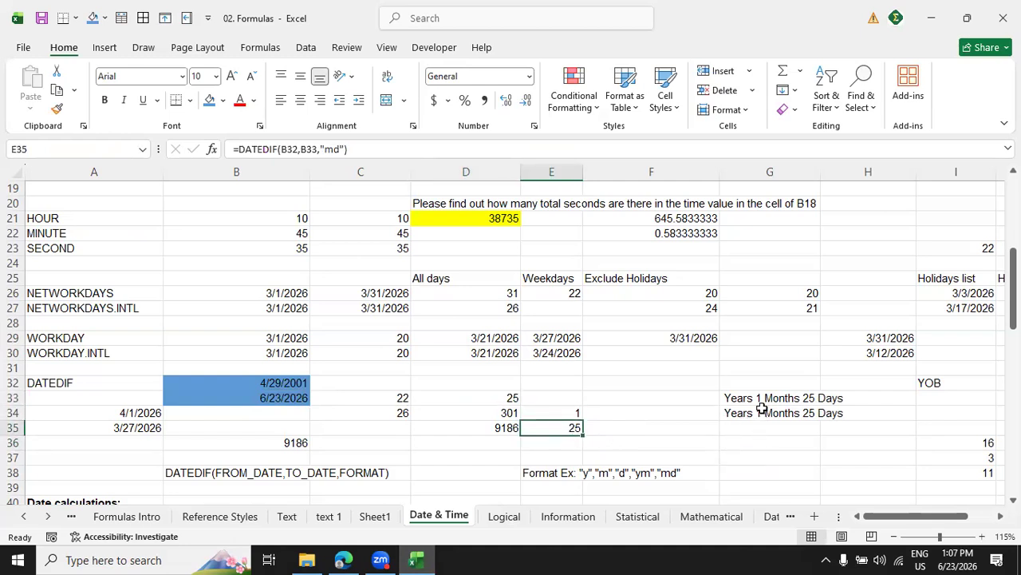
{"action": "left_click_drag", "start_coordinate": [759, 413], "coordinate": [759, 396]}
{"action": "right_click", "coordinate": [810, 405]}
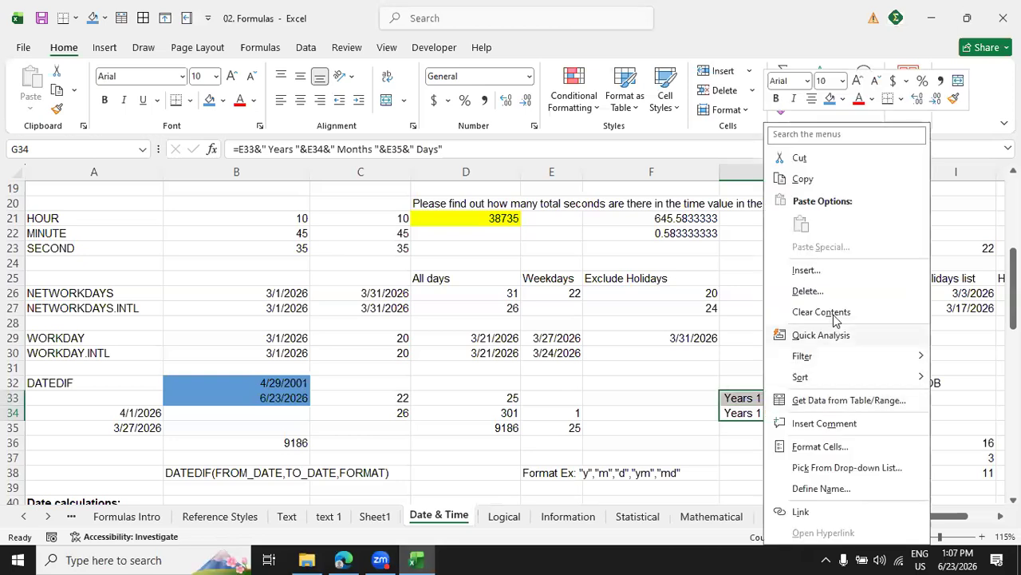
{"action": "left_click", "coordinate": [838, 291]}
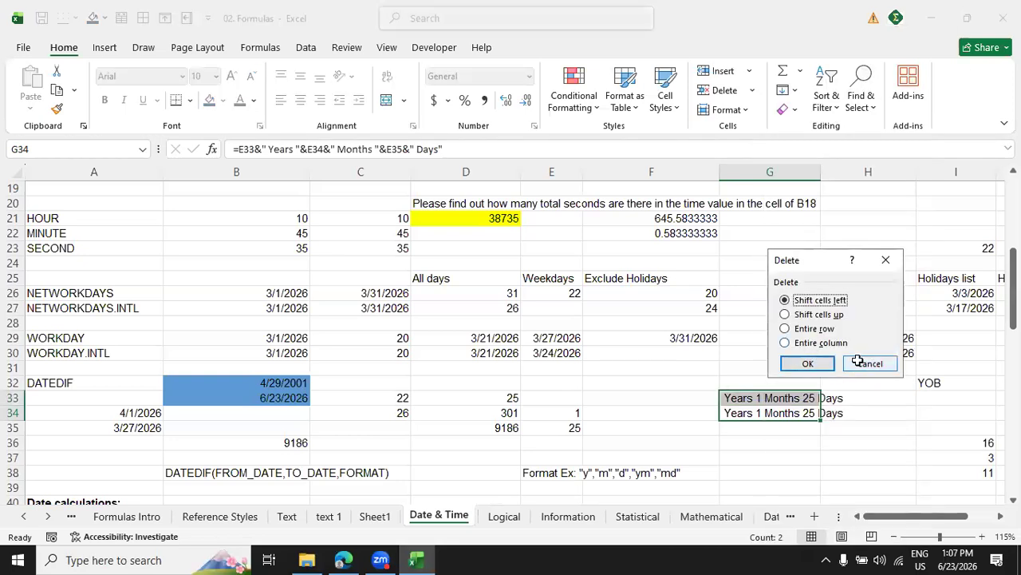
{"action": "left_click", "coordinate": [870, 364]}
{"action": "right_click", "coordinate": [792, 397]}
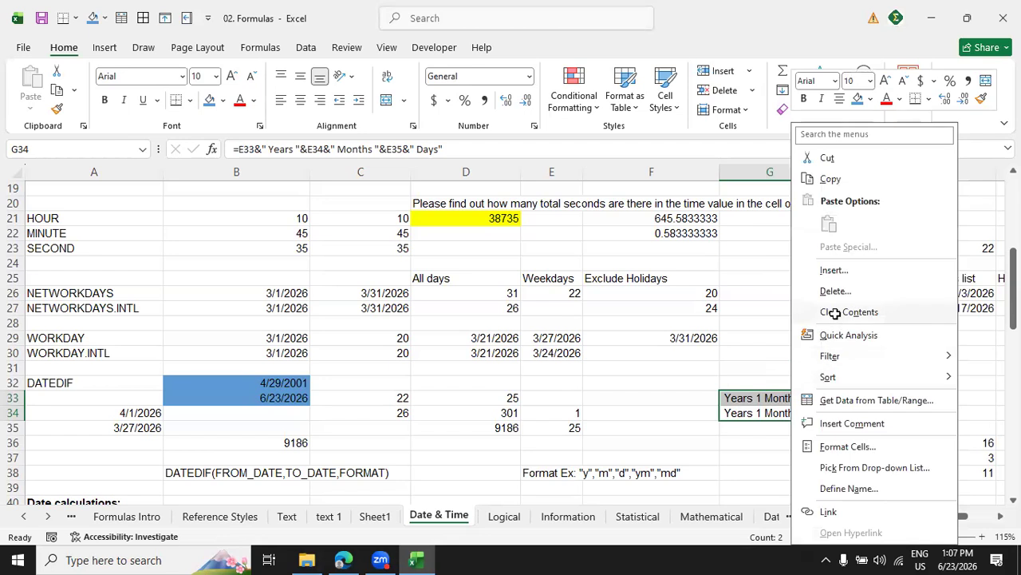
{"action": "left_click", "coordinate": [835, 313]}
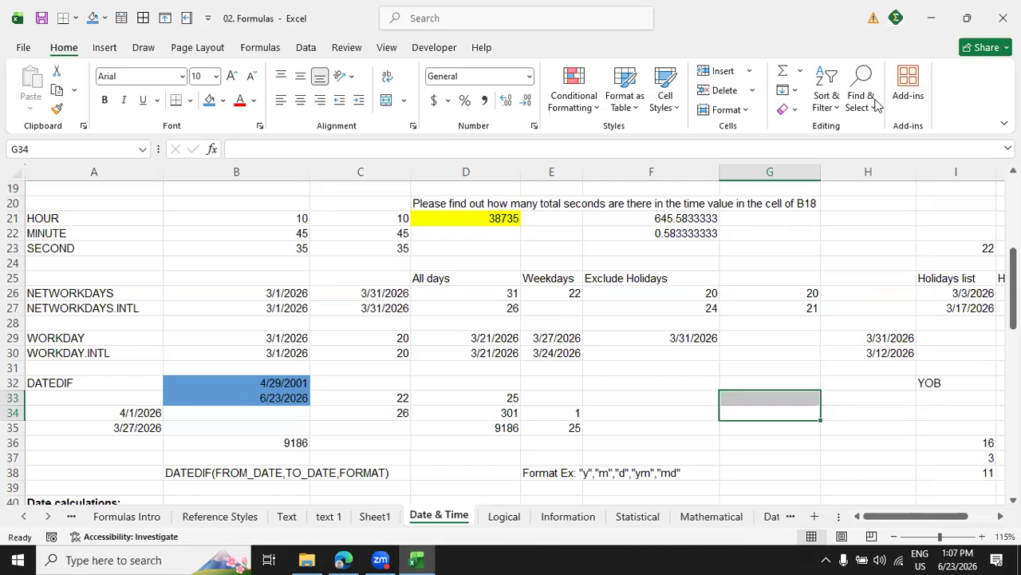
{"action": "left_click", "coordinate": [5, 557]}
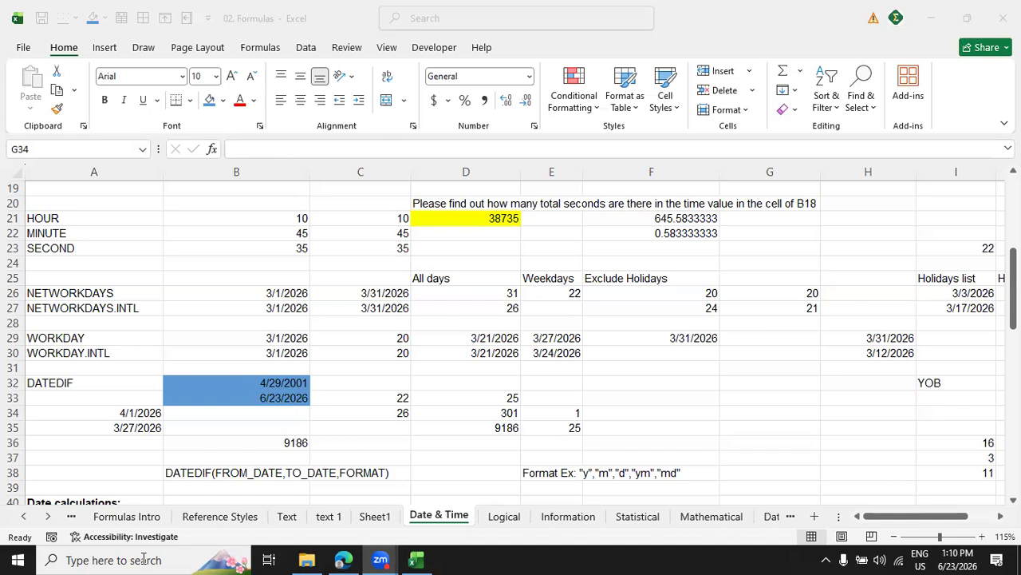
{"action": "left_click", "coordinate": [424, 558]}
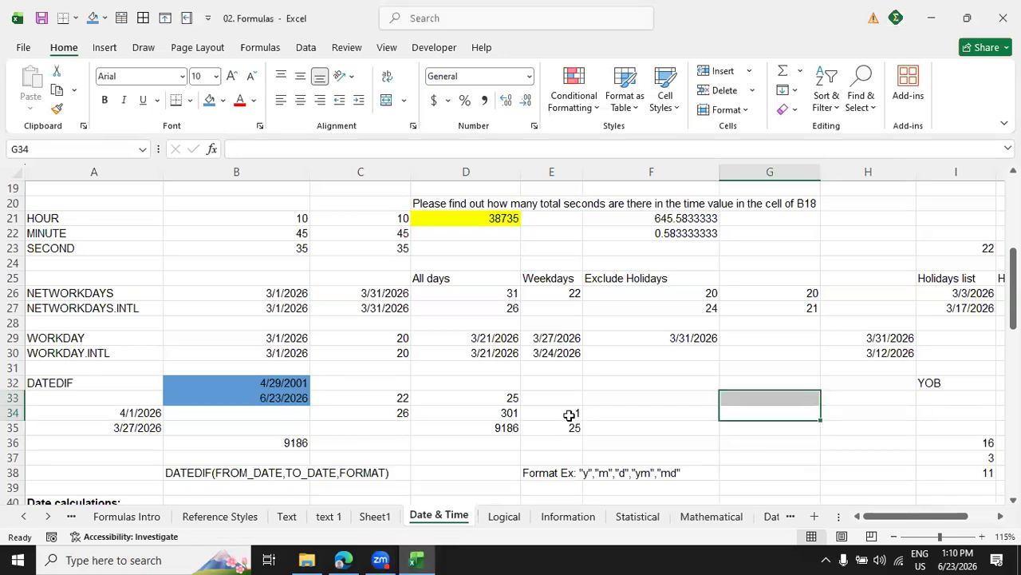
Start a CONCAT formula in G33 that joins the full years from D33 with the text " Years ".
{"action": "left_click", "coordinate": [755, 395]}
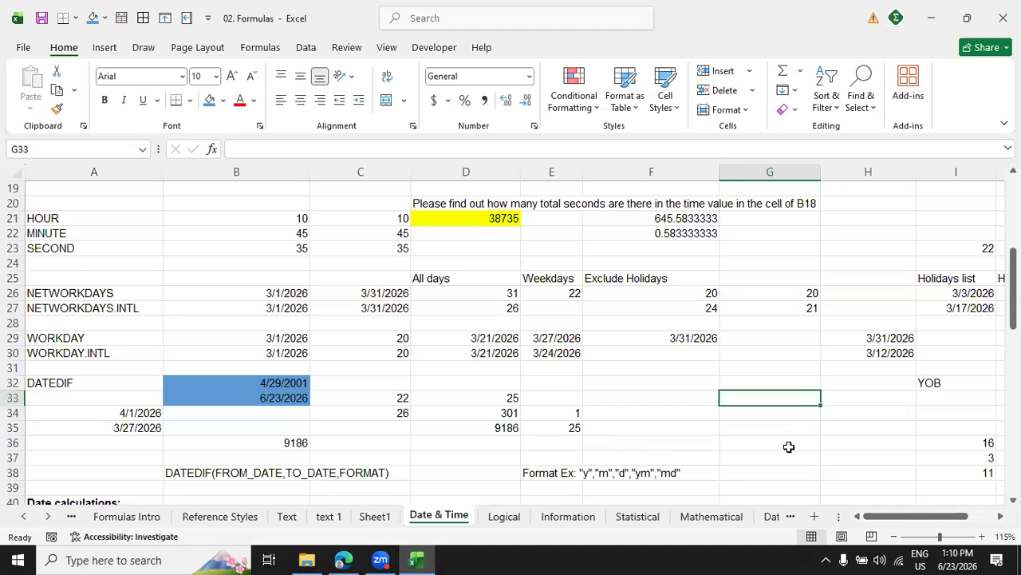
{"action": "left_click", "coordinate": [507, 399]}
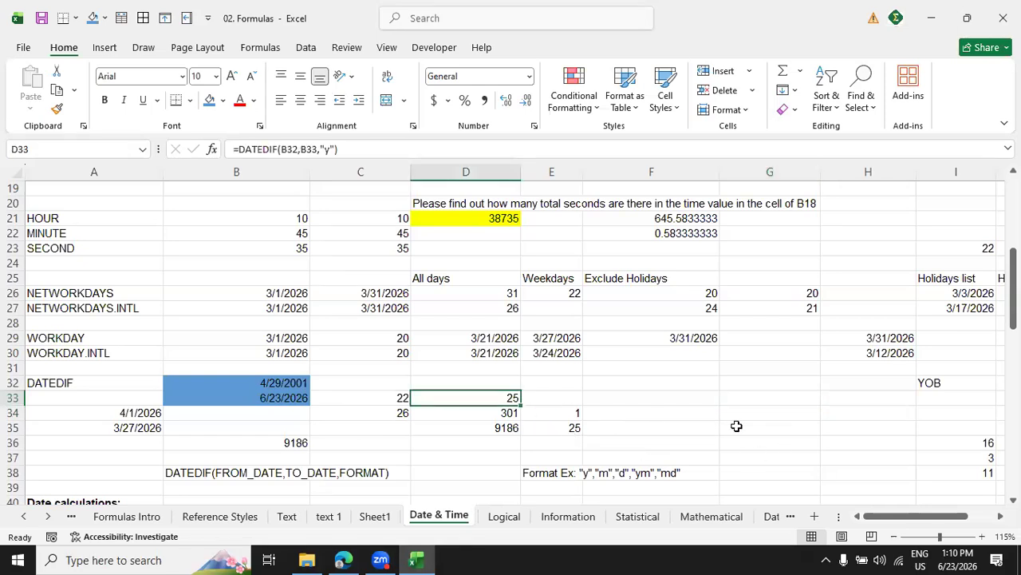
{"action": "left_click", "coordinate": [778, 399]}
{"action": "type", "text": "=con"}
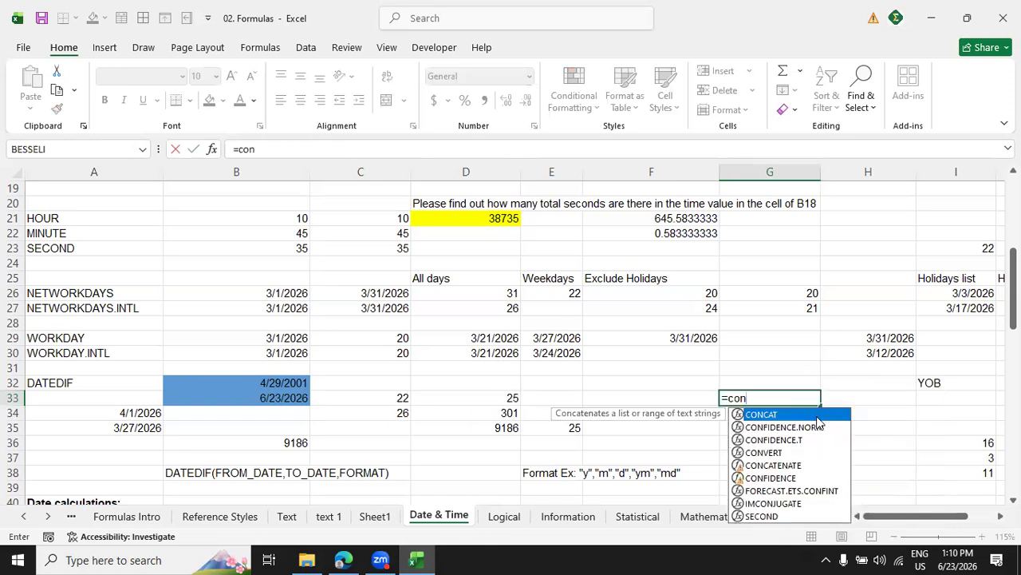
{"action": "double_click", "coordinate": [816, 414]}
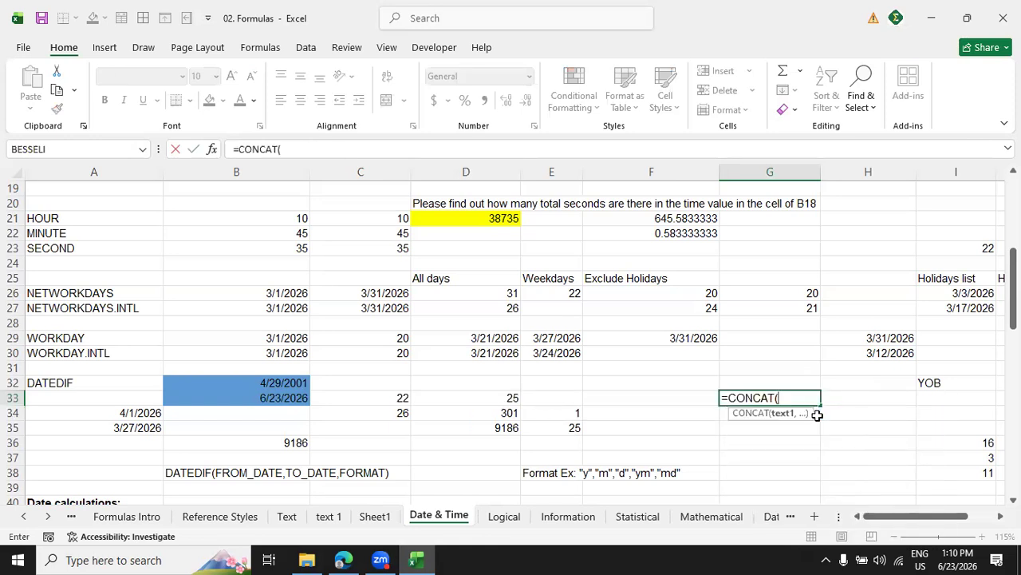
{"action": "left_click", "coordinate": [506, 400]}
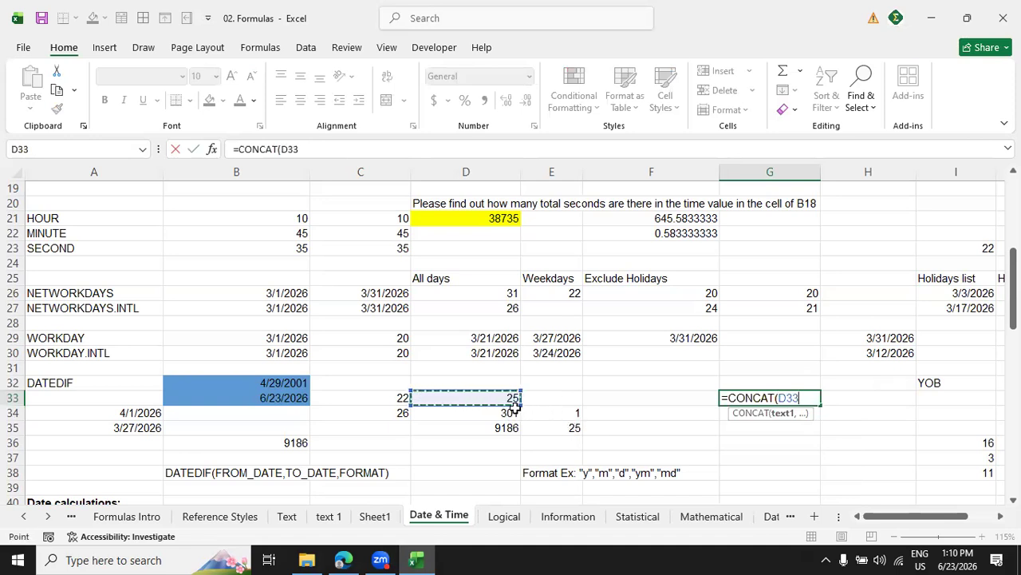
{"action": "type", "text": ","}
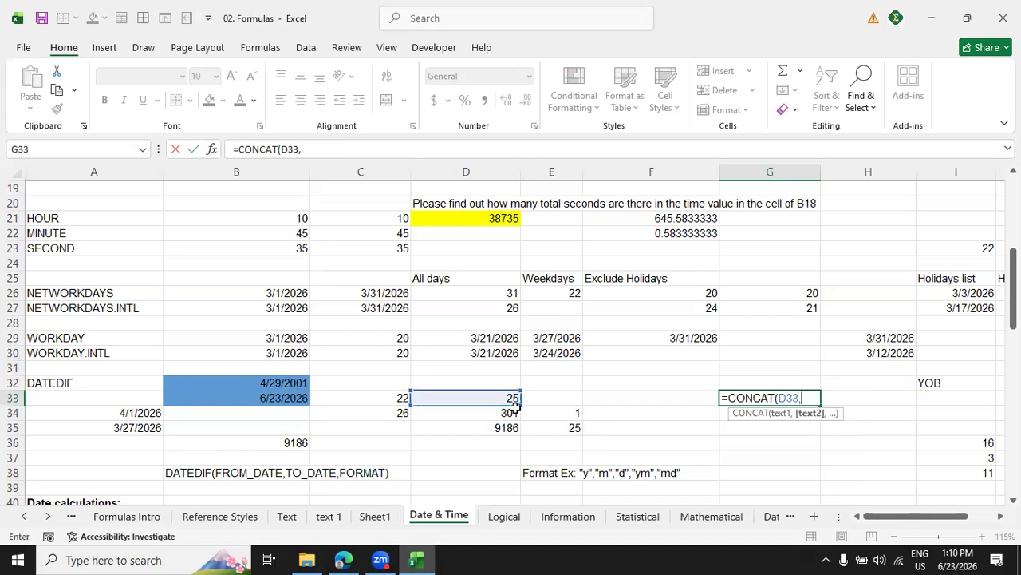
{"action": "type", "text": "\" Years \","}
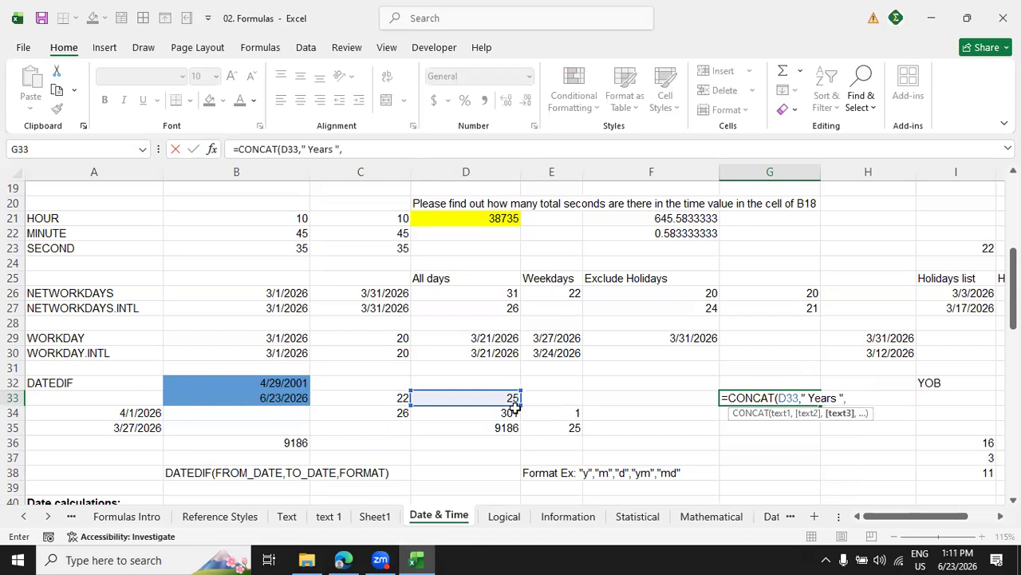
Extend the G33 CONCAT formula with the remaining months from E34 and the text " Months ".
{"action": "left_click", "coordinate": [574, 416]}
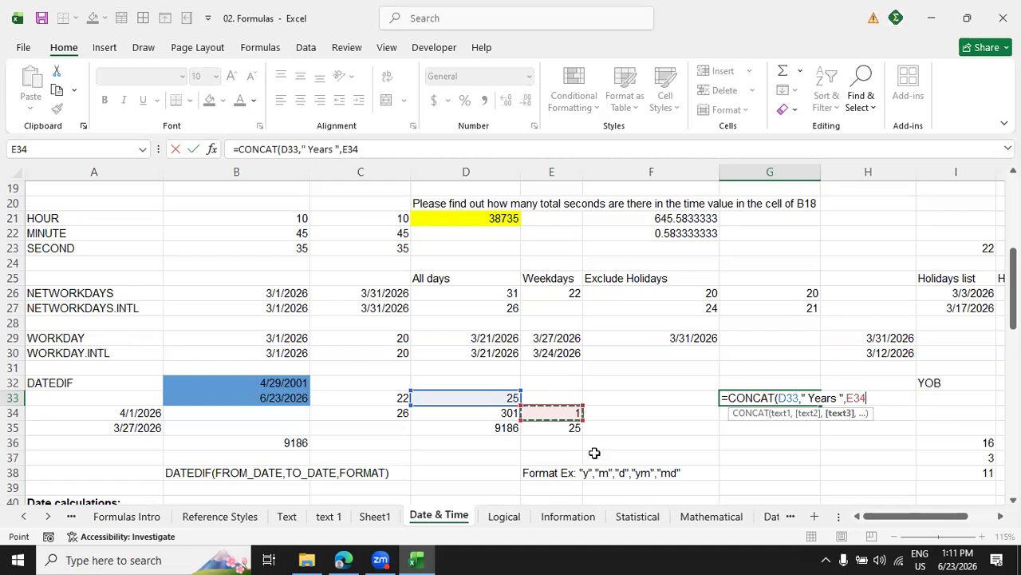
{"action": "type", "text": ","}
{"action": "type", "text": "\""}
{"action": "type", "text": " M"}
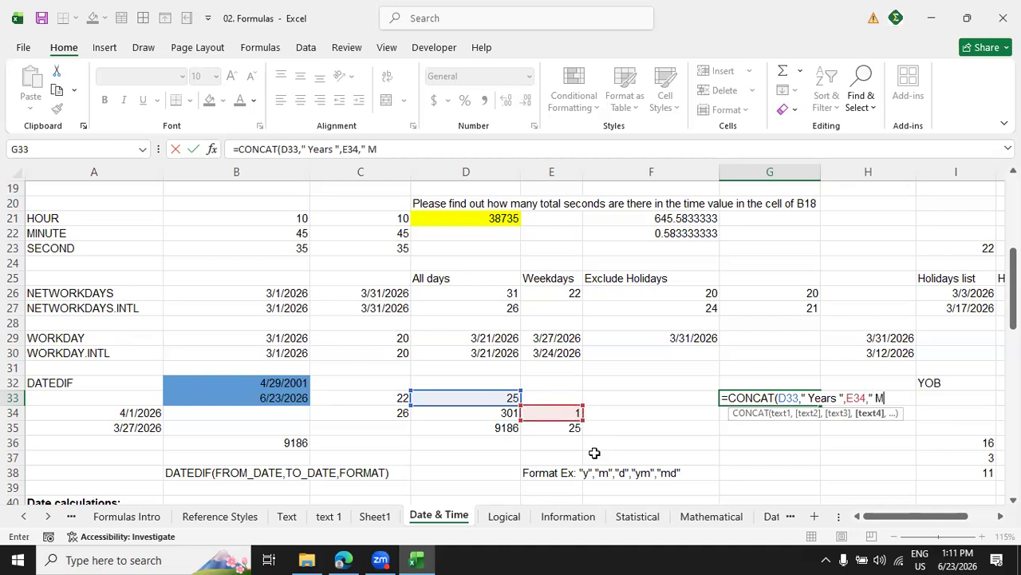
{"action": "type", "text": "onths"}
{"action": "type", "text": " :"}
{"action": "type", "text": "\","}
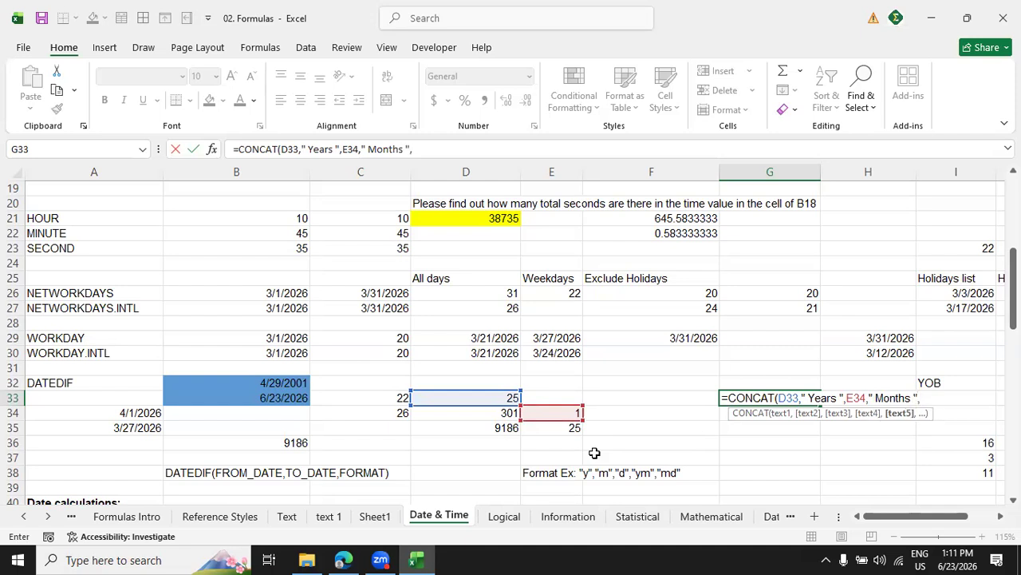
Complete the G33 formula with the remaining days from E35 and the capitalised text "Days", and enter it.
{"action": "left_click", "coordinate": [573, 429]}
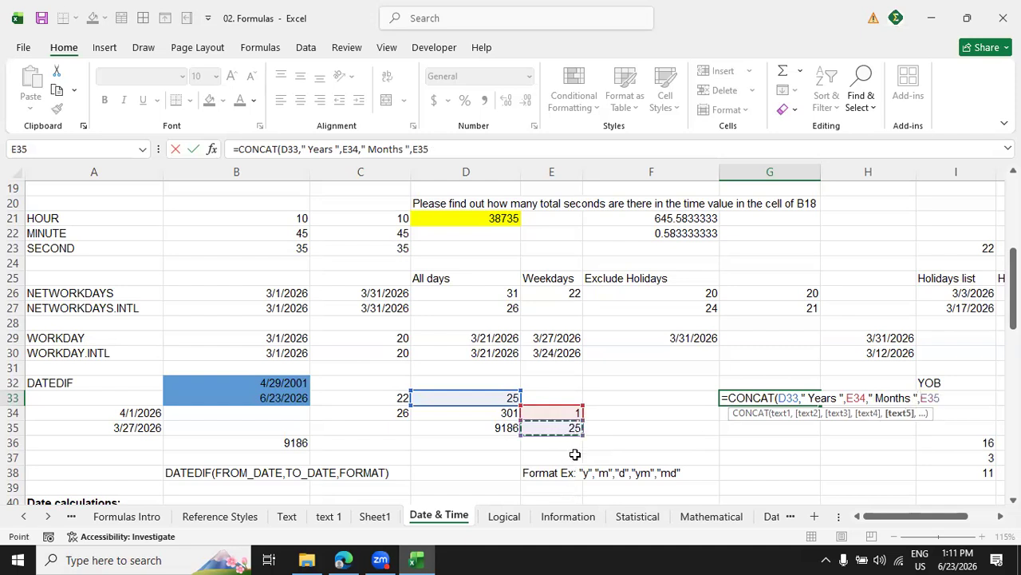
{"action": "type", "text": ","}
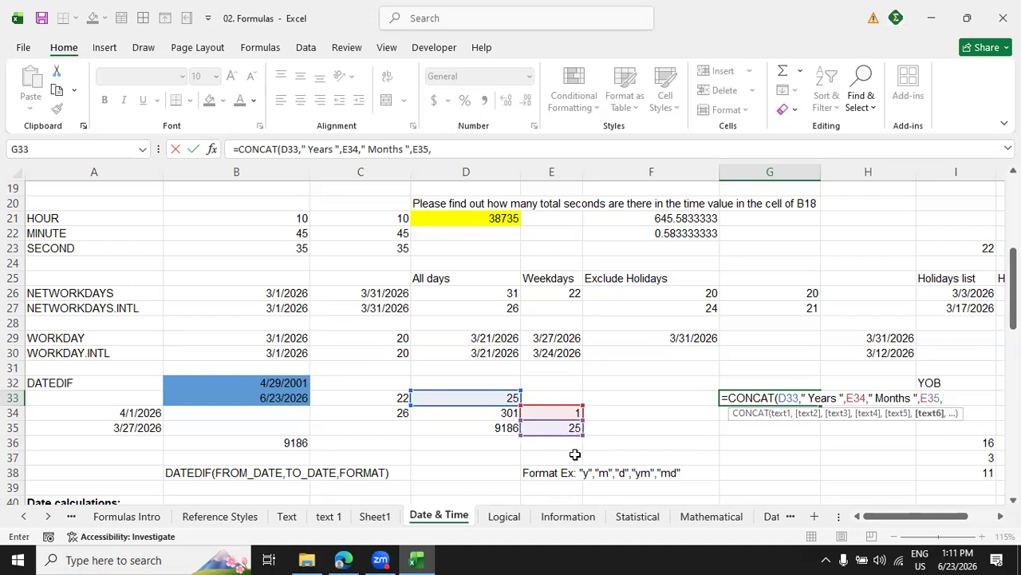
{"action": "type", "text": " \"days\")"}
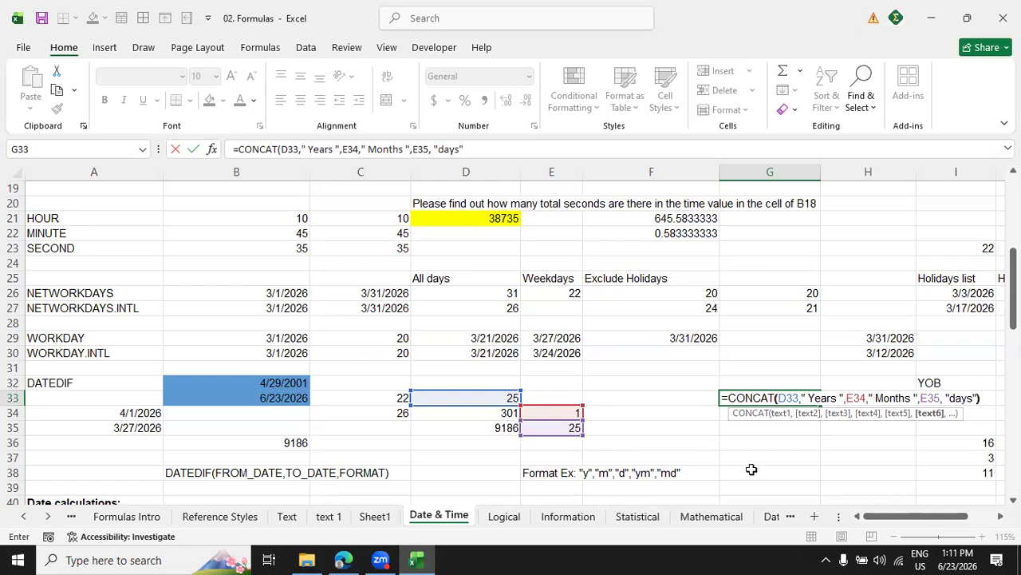
{"action": "key", "text": "F2"}
{"action": "key", "text": "Left"}
{"action": "key", "text": "Left"}
{"action": "key", "text": "Left"}
{"action": "key", "text": "Left"}
{"action": "key", "text": "Left"}
{"action": "key", "text": "BackSpace"}
{"action": "type", "text": "D"}
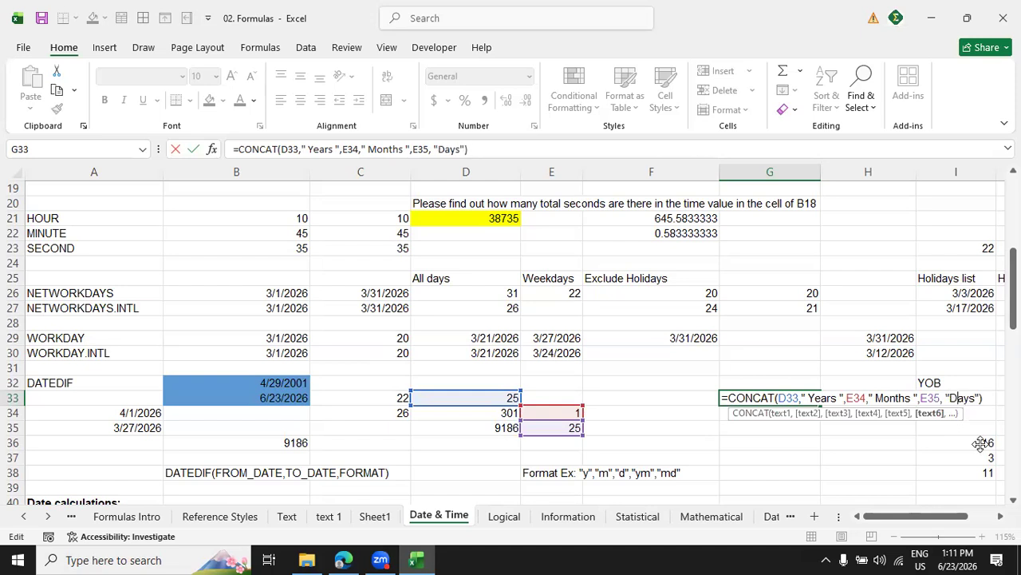
{"action": "key", "text": "Return"}
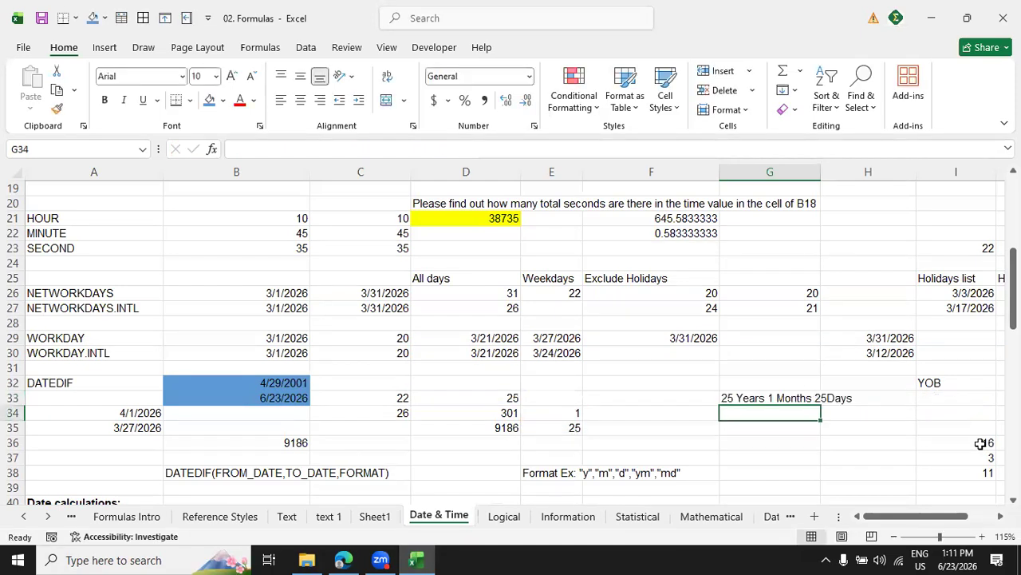
Insert a space before Days in the G33 formula so its last text argument reads " Days".
{"action": "left_click", "coordinate": [771, 399]}
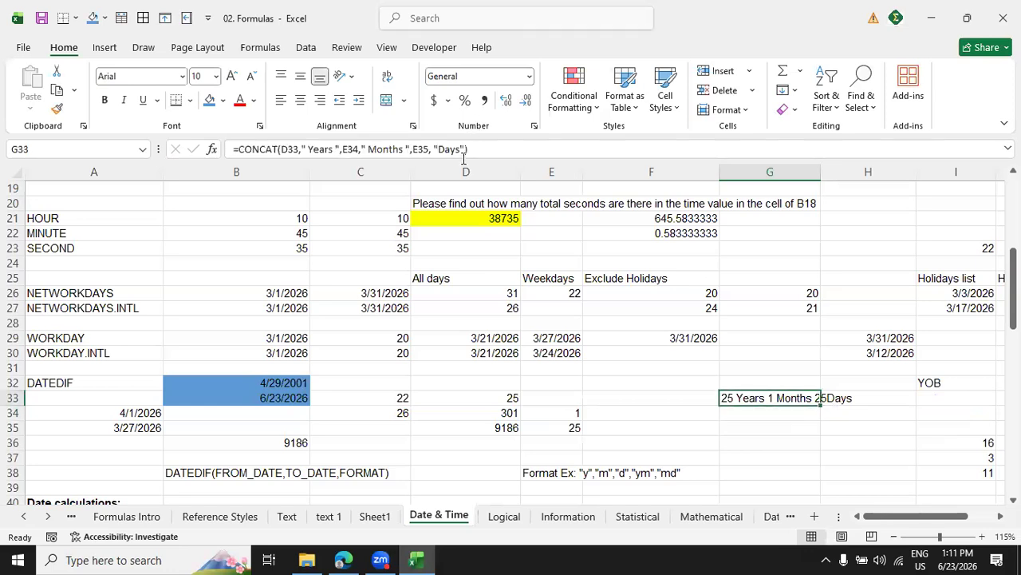
{"action": "left_click", "coordinate": [440, 151]}
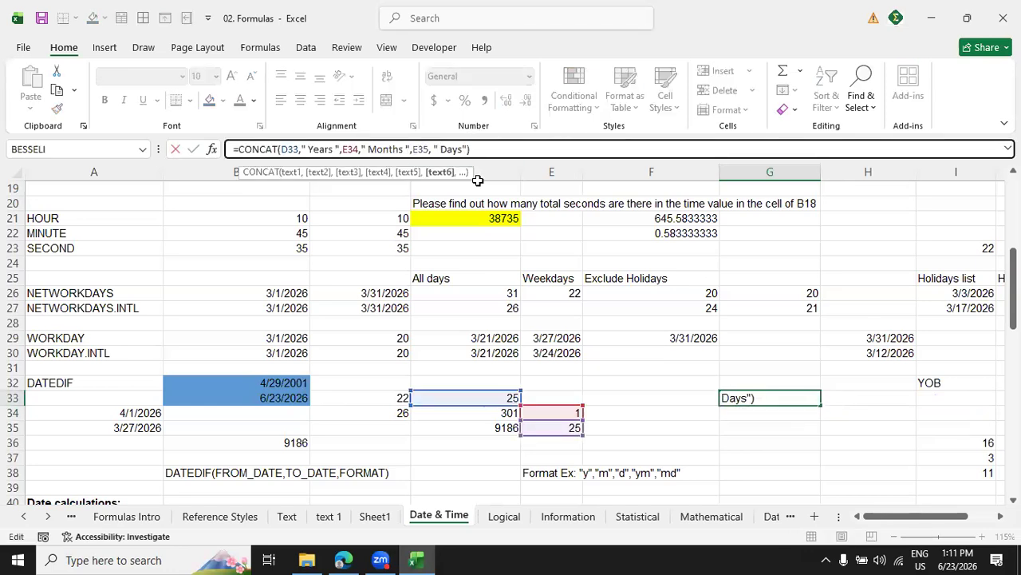
{"action": "key", "text": "Return"}
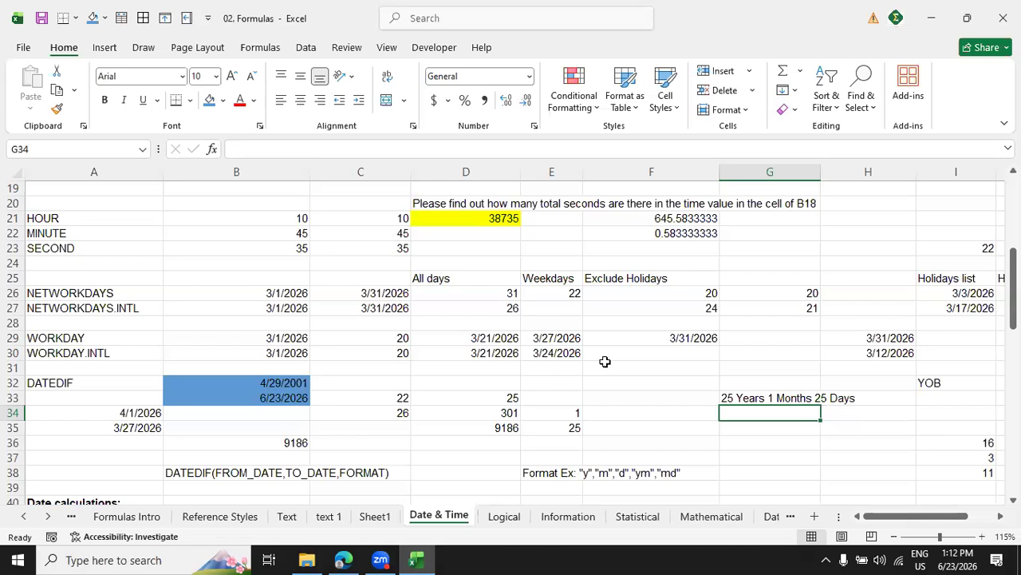
Examine the Date+Days and Date-Days examples in rows 41 and 42, and the date subtraction formula in B36.
{"action": "scroll", "coordinate": [314, 415], "scroll_direction": "down", "scroll_amount": 5}
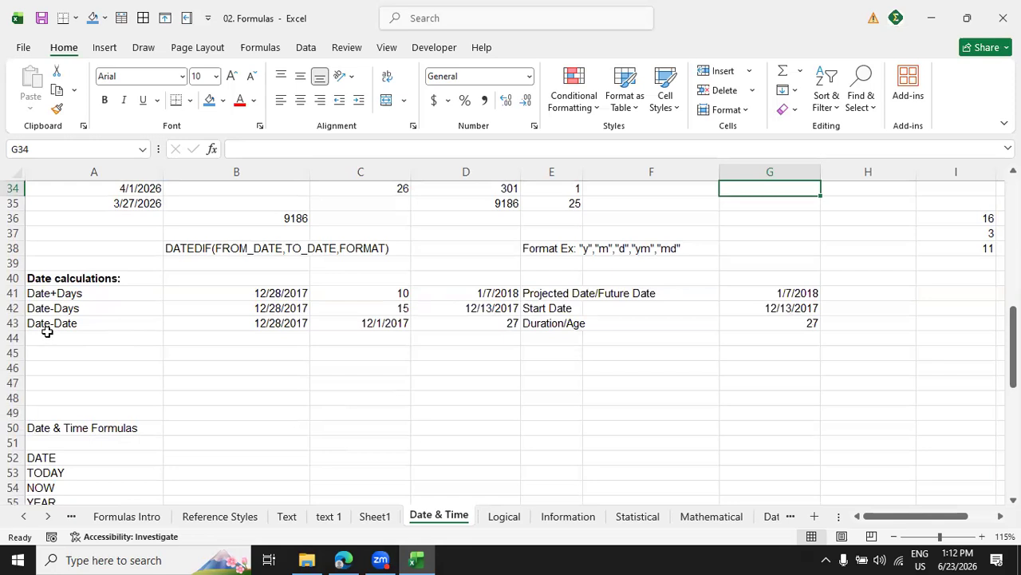
{"action": "left_click", "coordinate": [285, 297]}
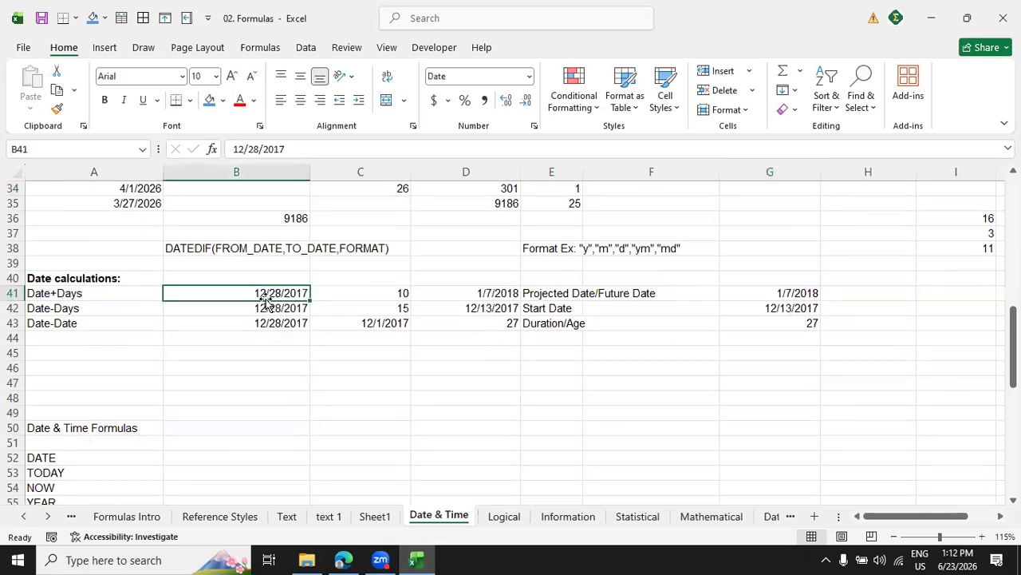
{"action": "left_click", "coordinate": [401, 297]}
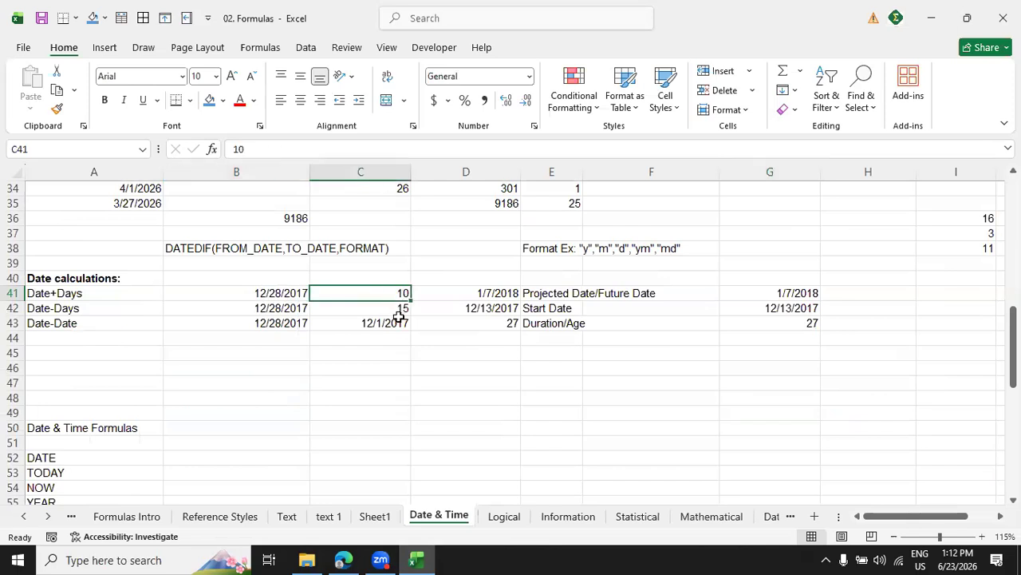
{"action": "left_click", "coordinate": [495, 297]}
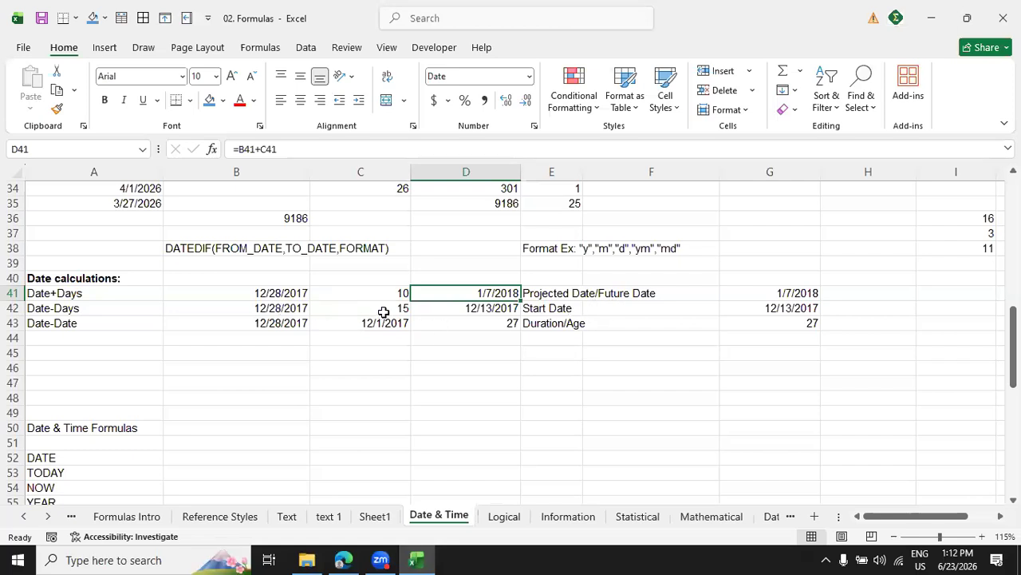
{"action": "left_click", "coordinate": [508, 316]}
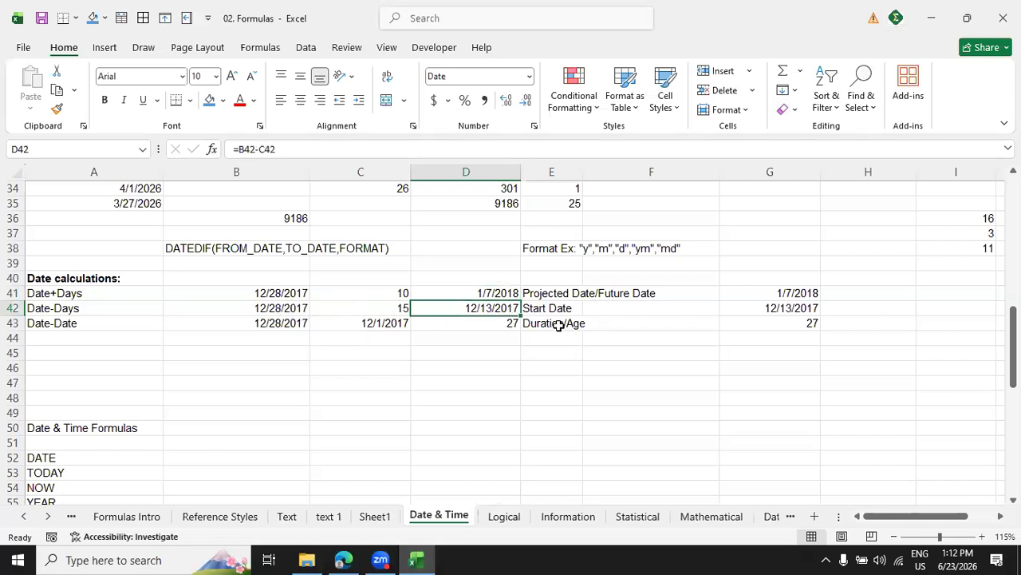
{"action": "left_click", "coordinate": [571, 311]}
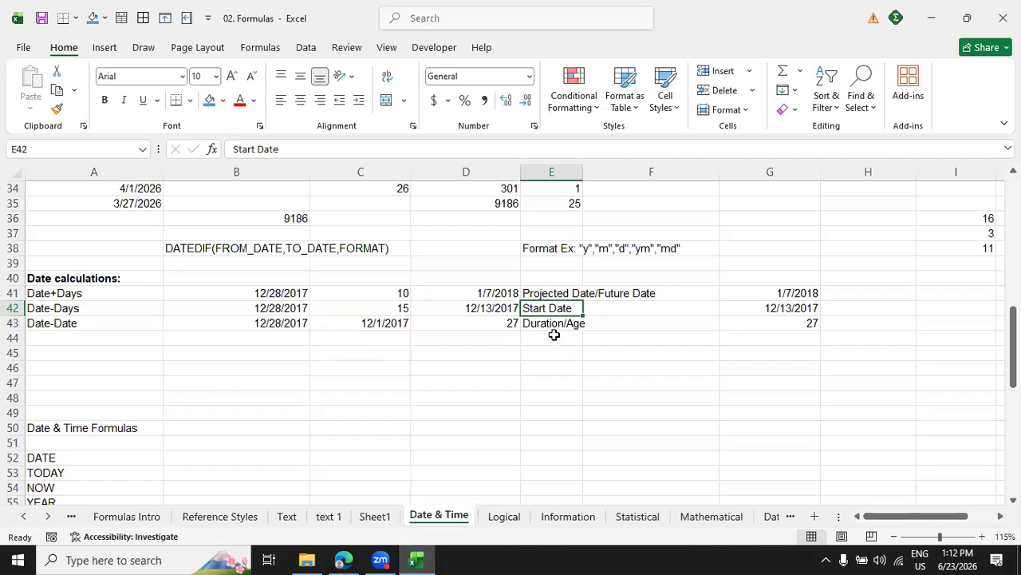
{"action": "scroll", "coordinate": [559, 327], "scroll_direction": "up", "scroll_amount": 5}
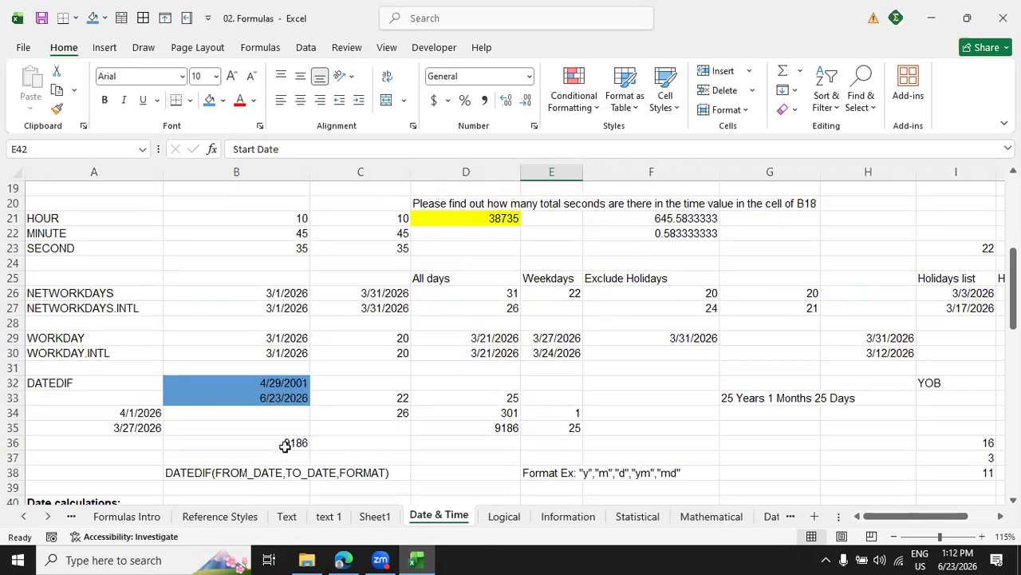
{"action": "left_click", "coordinate": [288, 444]}
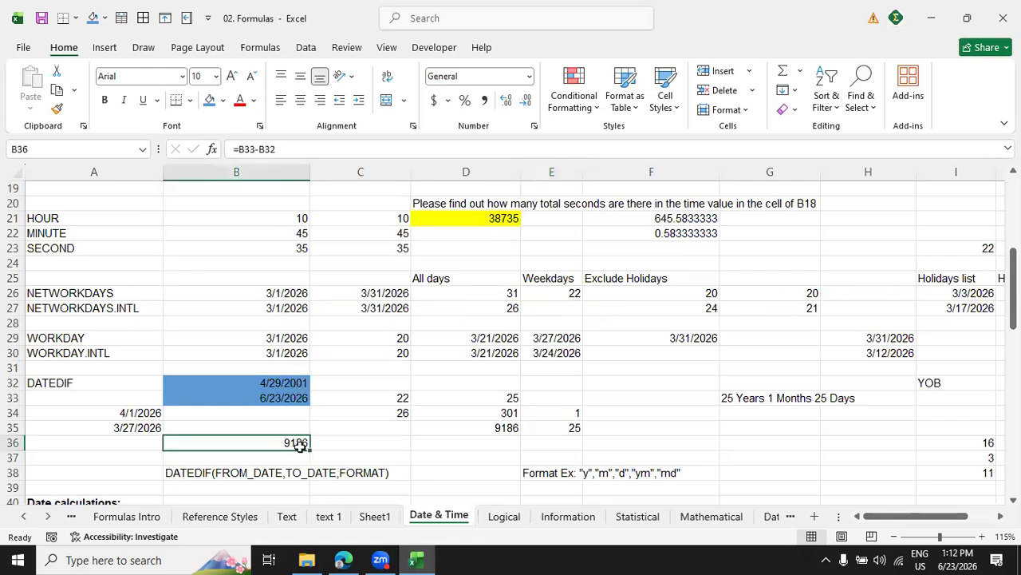
{"action": "scroll", "coordinate": [300, 446], "scroll_direction": "down", "scroll_amount": 5}
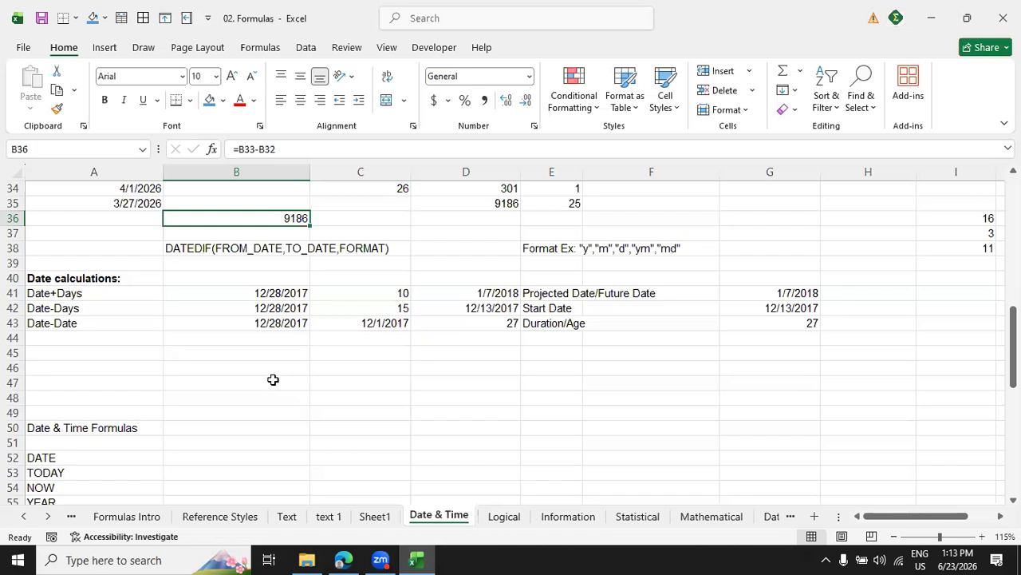
{"action": "scroll", "coordinate": [274, 377], "scroll_direction": "down", "scroll_amount": 5}
{"action": "scroll", "coordinate": [273, 379], "scroll_direction": "up", "scroll_amount": 2}
{"action": "scroll", "coordinate": [273, 378], "scroll_direction": "down", "scroll_amount": 7}
{"action": "scroll", "coordinate": [271, 378], "scroll_direction": "up", "scroll_amount": 5}
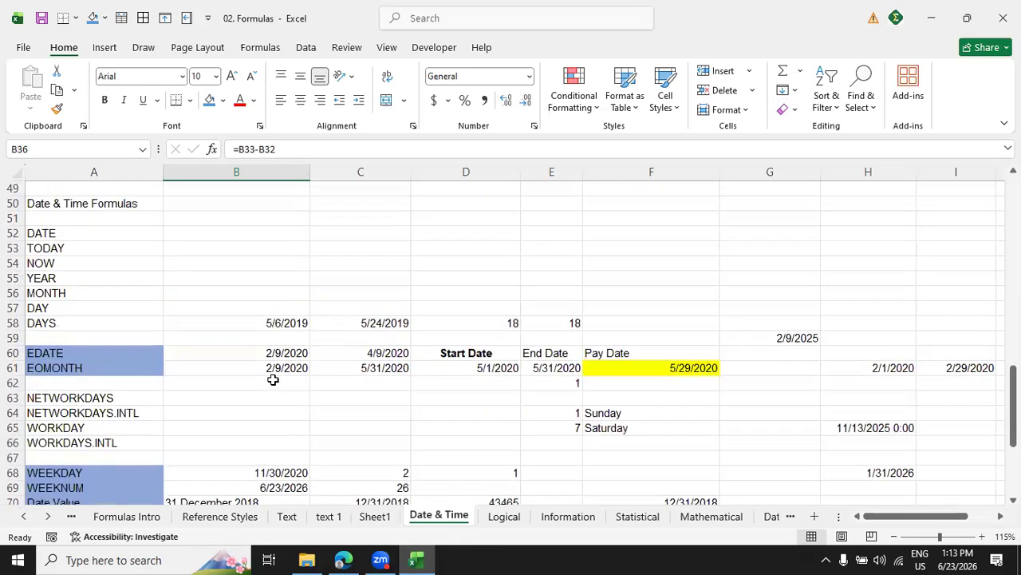
Enter today's date, 6/23/2026, as the EDATE start date in B60.
{"action": "left_click", "coordinate": [89, 353]}
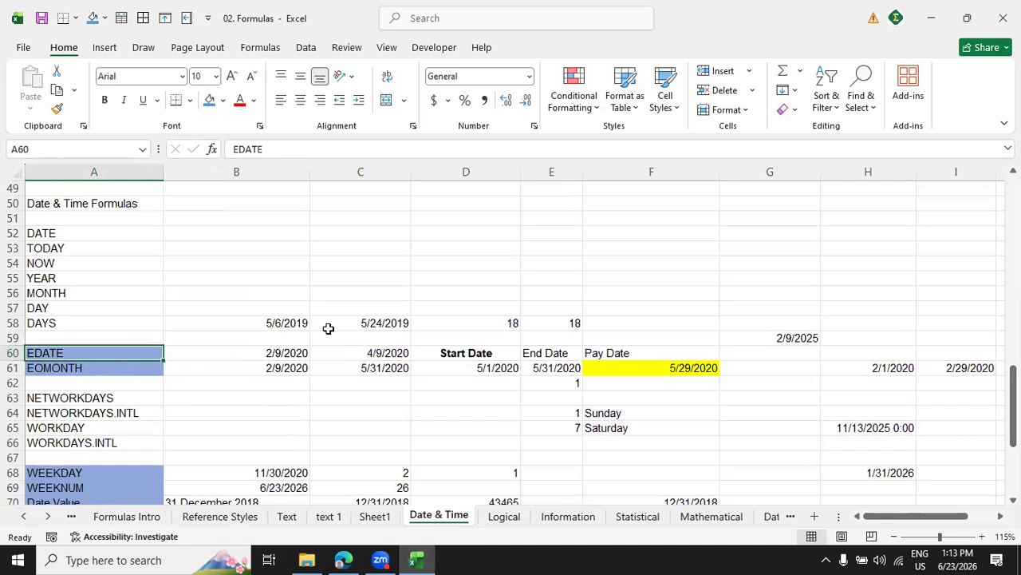
{"action": "left_click", "coordinate": [284, 355]}
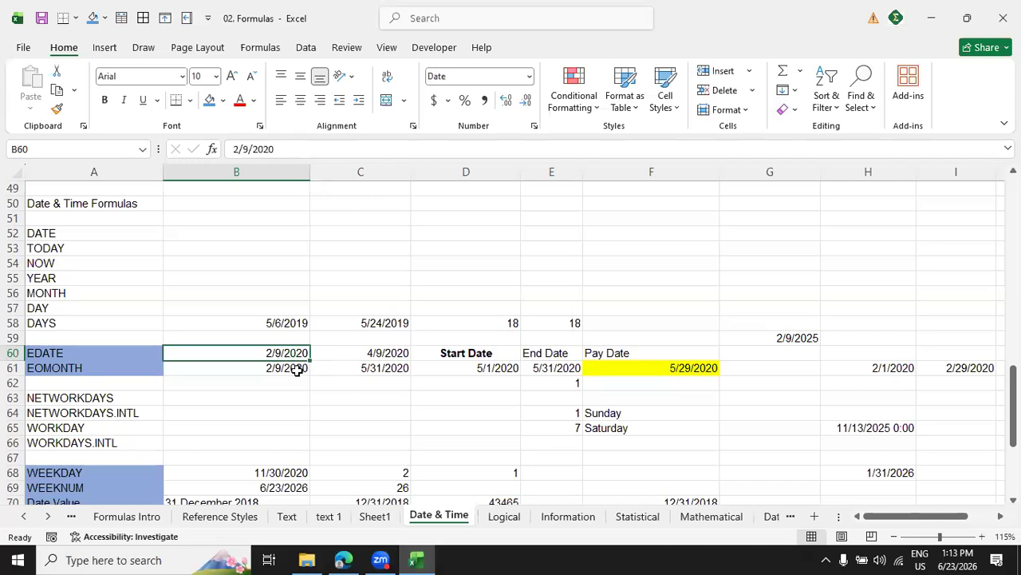
{"action": "key", "text": "ctrl+semicolon"}
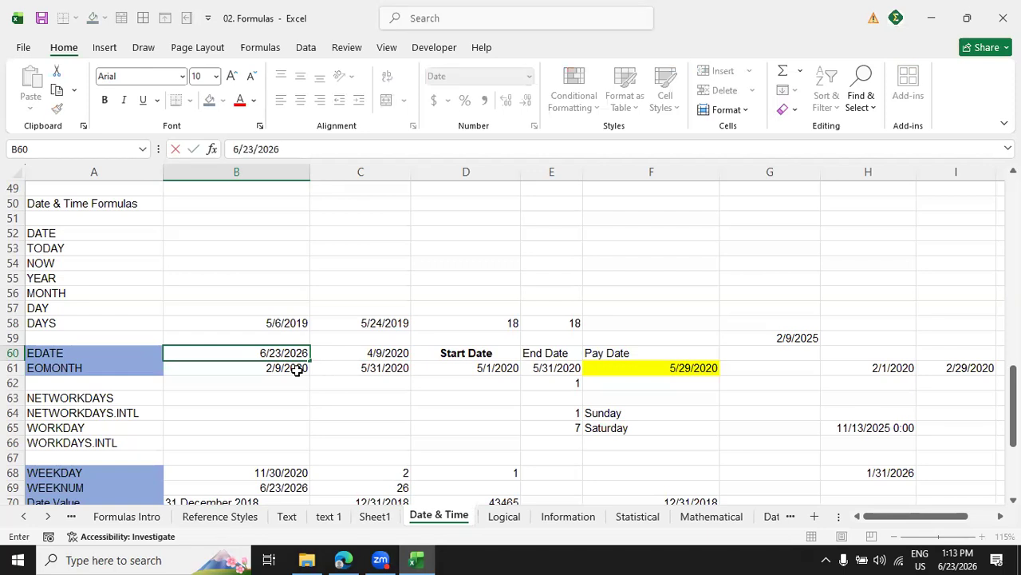
{"action": "key", "text": "Return"}
Replace the formula in C60 with an EDATE formula that adds 24 months to the date in B60.
{"action": "key", "text": "Up"}
{"action": "key", "text": "Right"}
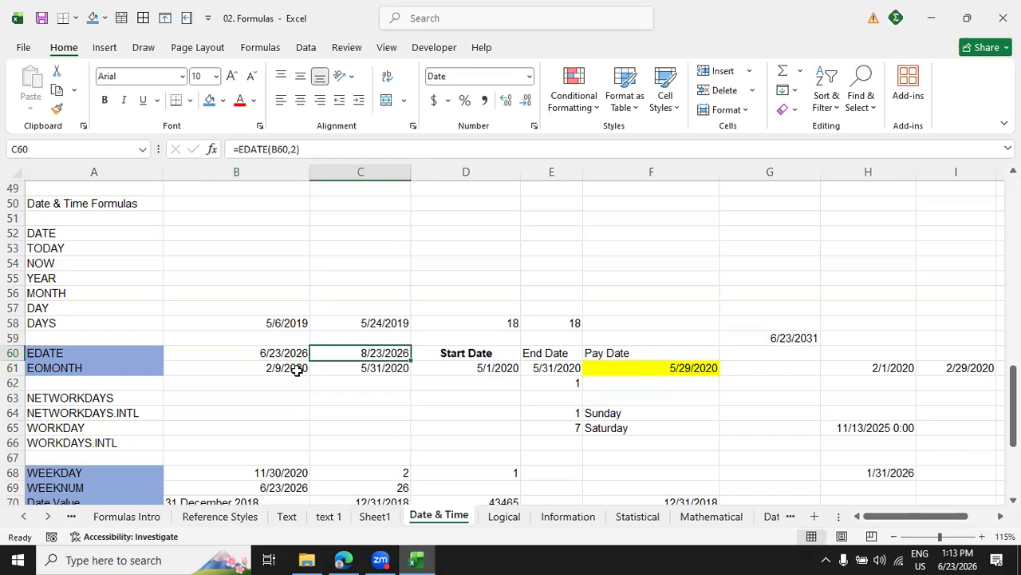
{"action": "type", "text": "="}
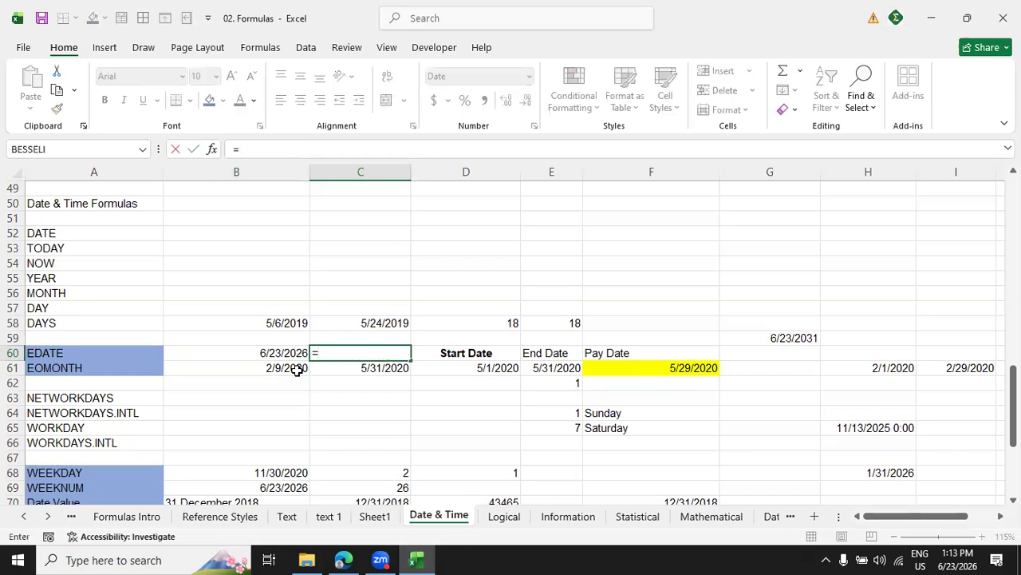
{"action": "type", "text": "edate"}
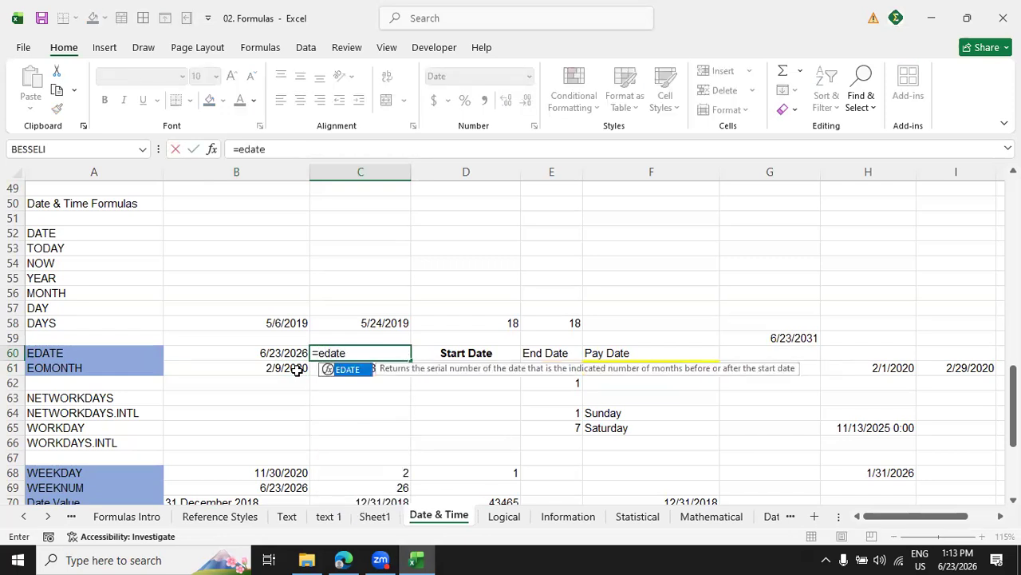
{"action": "type", "text": "("}
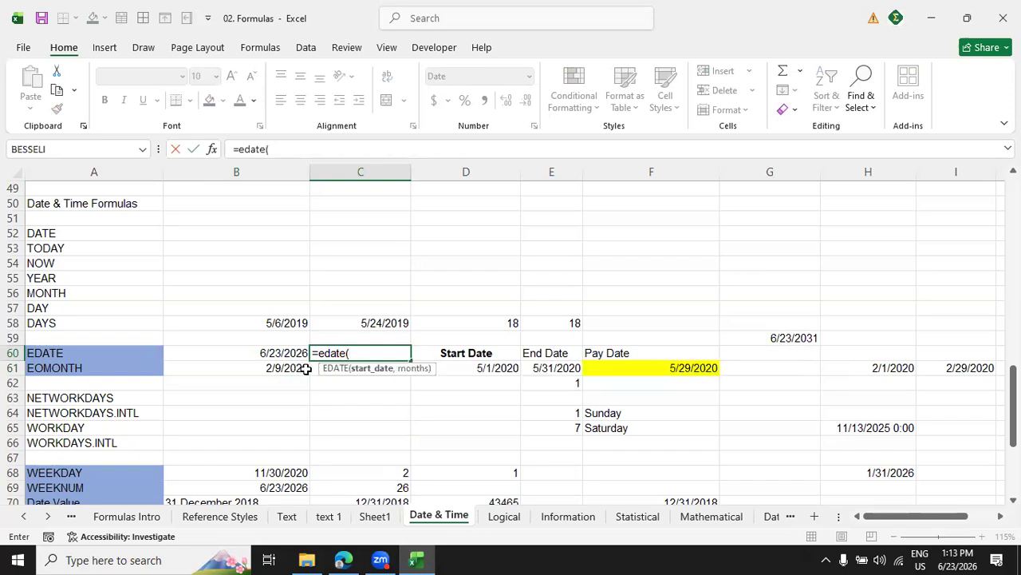
{"action": "left_click", "coordinate": [292, 354]}
{"action": "type", "text": ","}
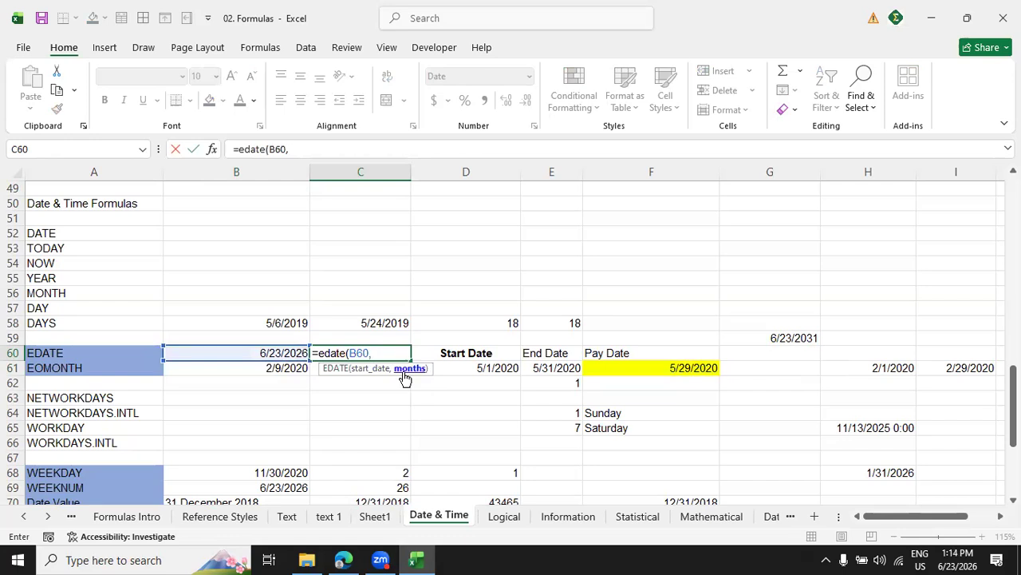
{"action": "type", "text": "24"}
{"action": "key", "text": "Return"}
Change the months argument of the EDATE formula in C60 to 12.
{"action": "left_click", "coordinate": [398, 353]}
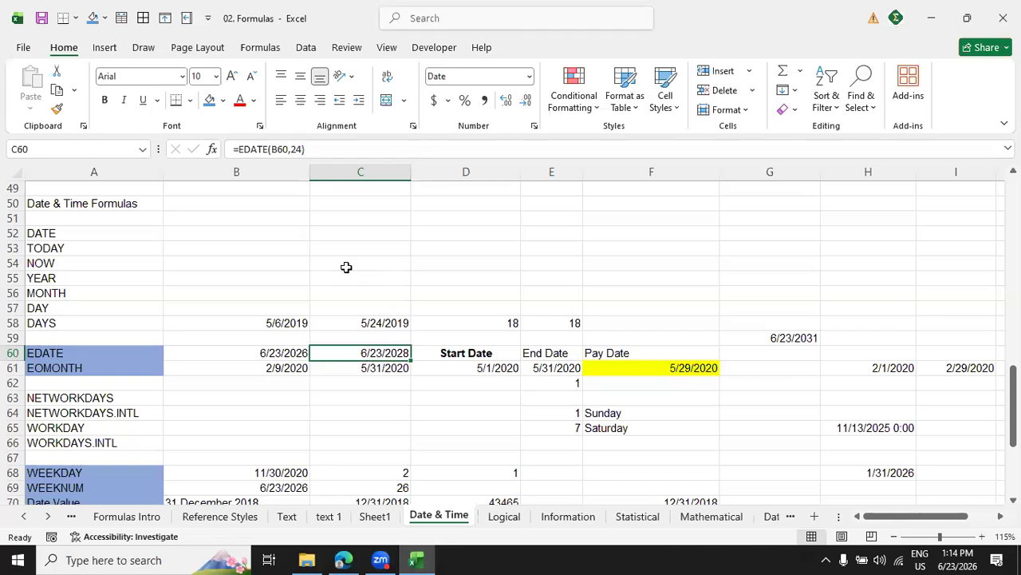
{"action": "left_click", "coordinate": [305, 149]}
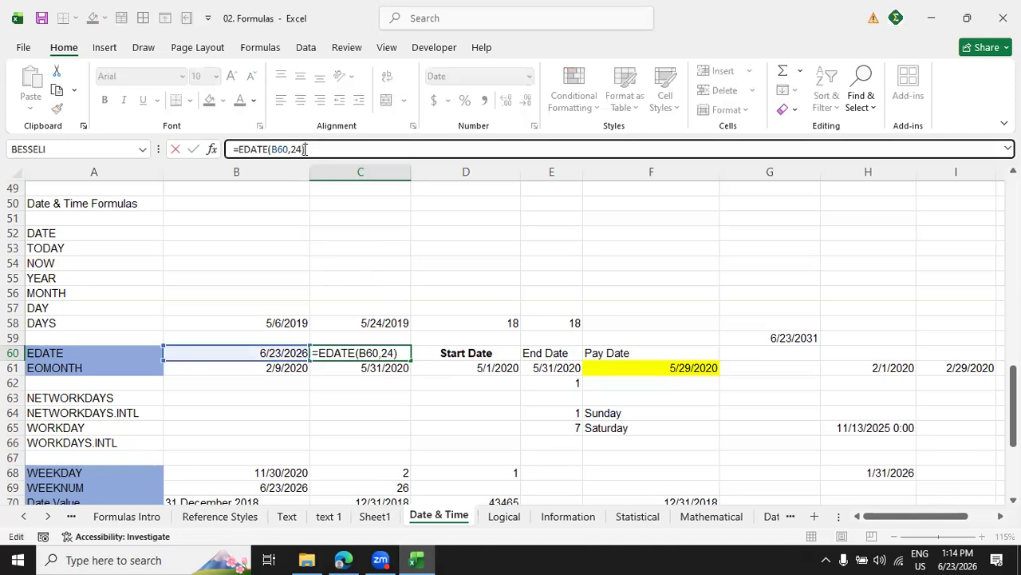
{"action": "key", "text": "Left"}
{"action": "key", "text": "BackSpace"}
{"action": "key", "text": "BackSpace"}
{"action": "type", "text": "12"}
{"action": "key", "text": "Return"}
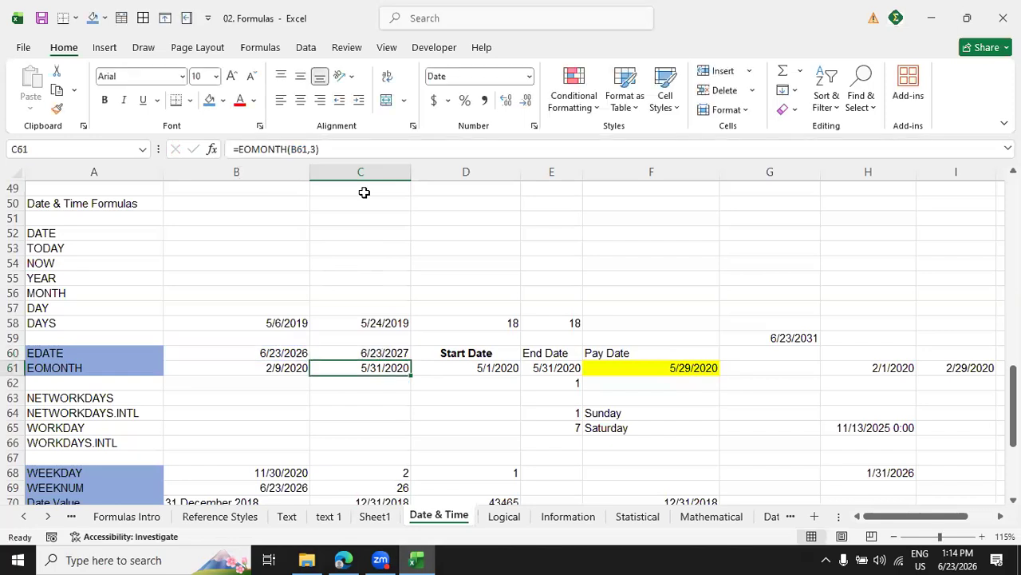
Set the months argument of the EDATE formula in C60 to 18.
{"action": "left_click", "coordinate": [391, 353]}
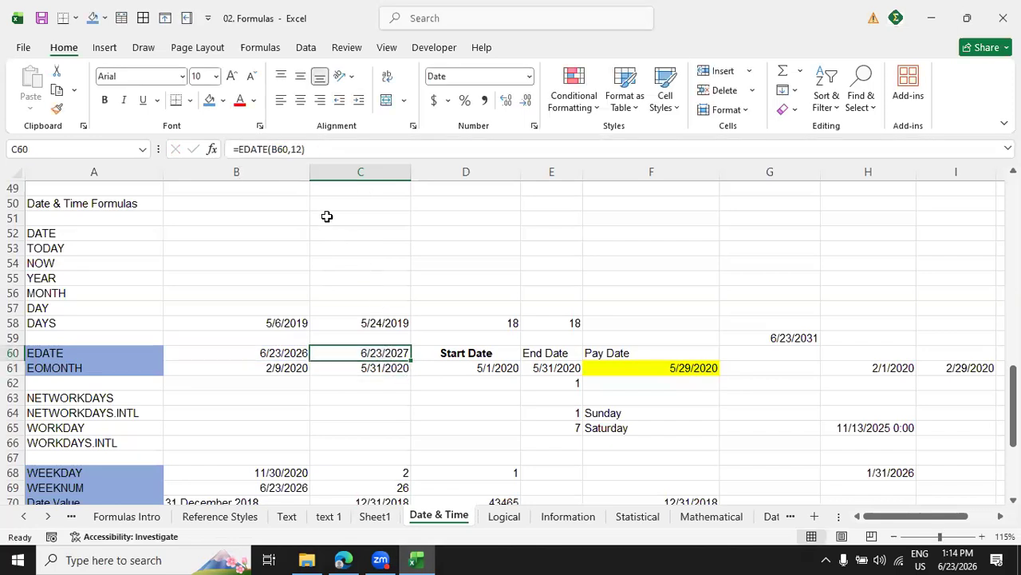
{"action": "key", "text": "F2"}
{"action": "key", "text": "BackSpace"}
{"action": "type", "text": "8"}
{"action": "key", "text": "Return"}
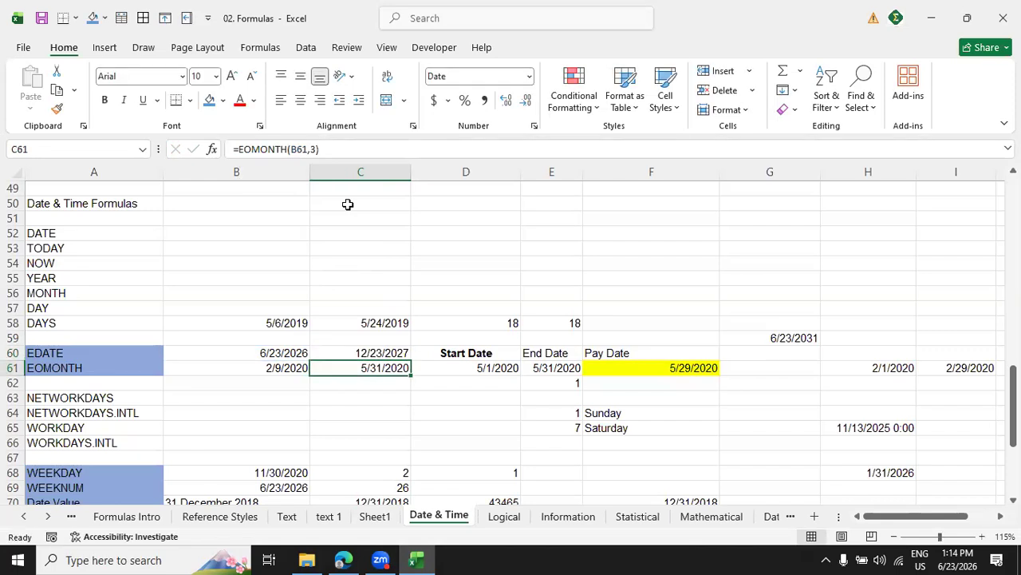
{"action": "left_click", "coordinate": [383, 352]}
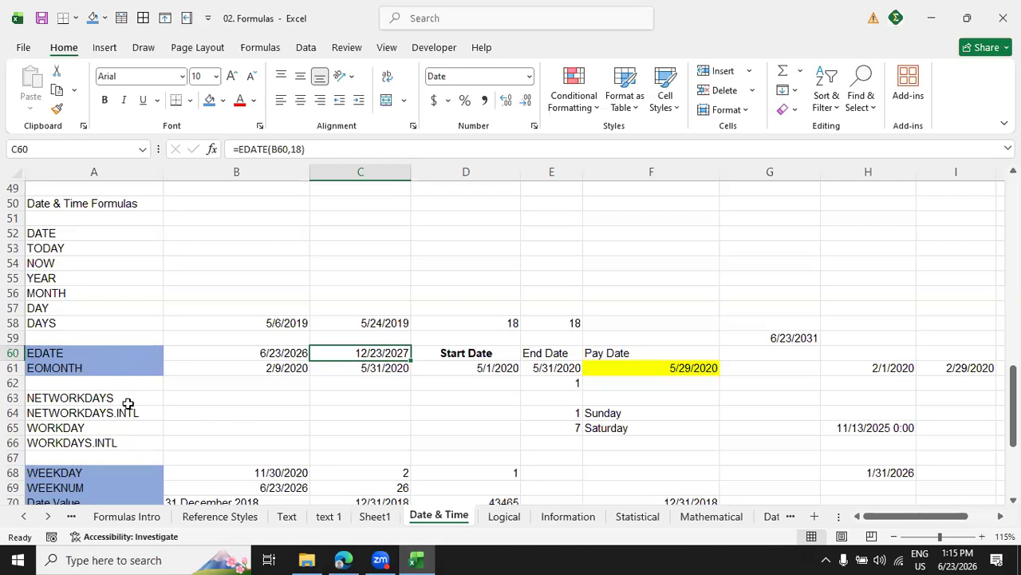
Copy the date in B60 into B61 as the EOMONTH start date.
{"action": "left_click", "coordinate": [120, 370]}
{"action": "left_click", "coordinate": [287, 350]}
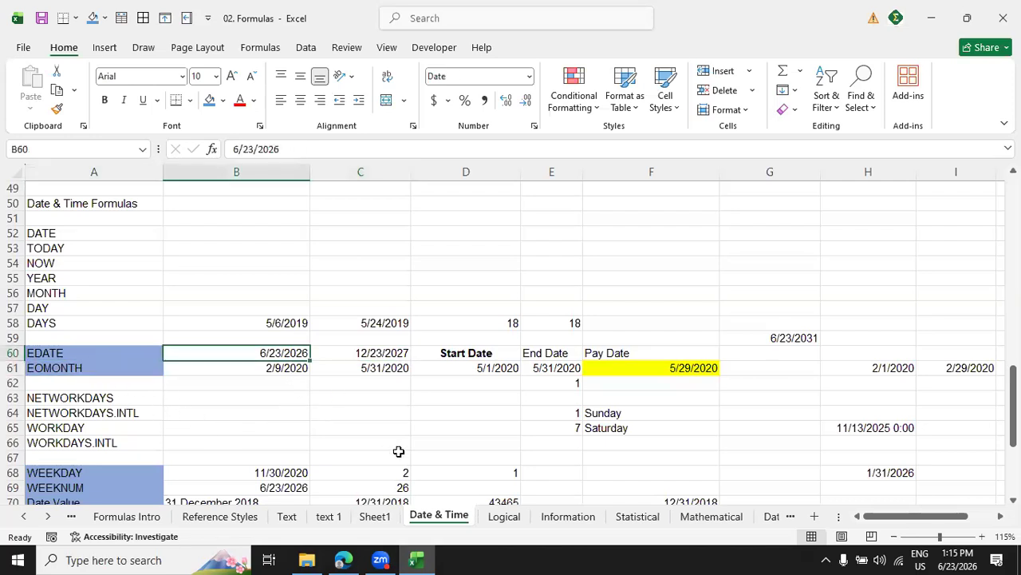
{"action": "key", "text": "ctrl+c"}
{"action": "left_click", "coordinate": [275, 368]}
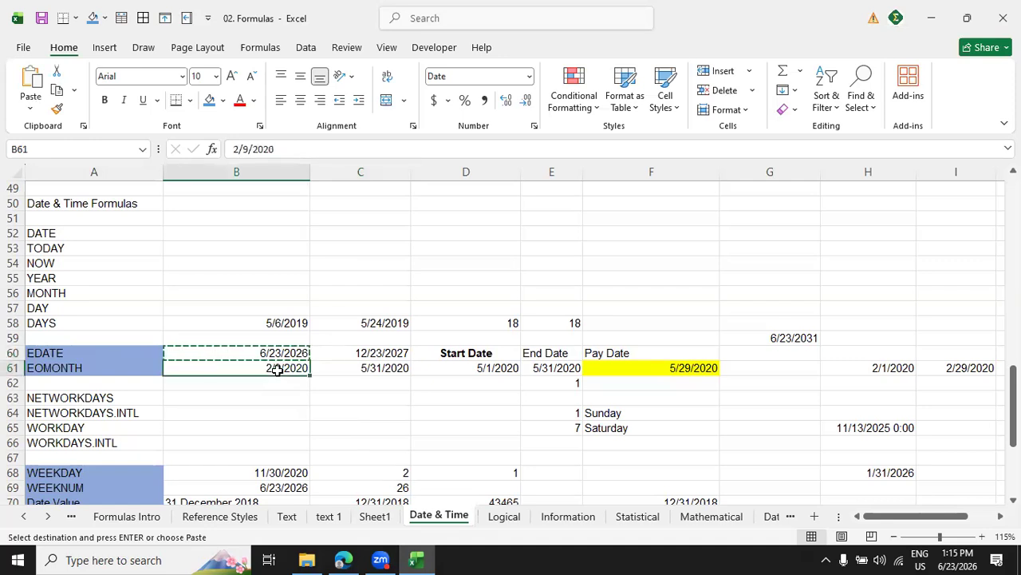
{"action": "key", "text": "ctrl+v"}
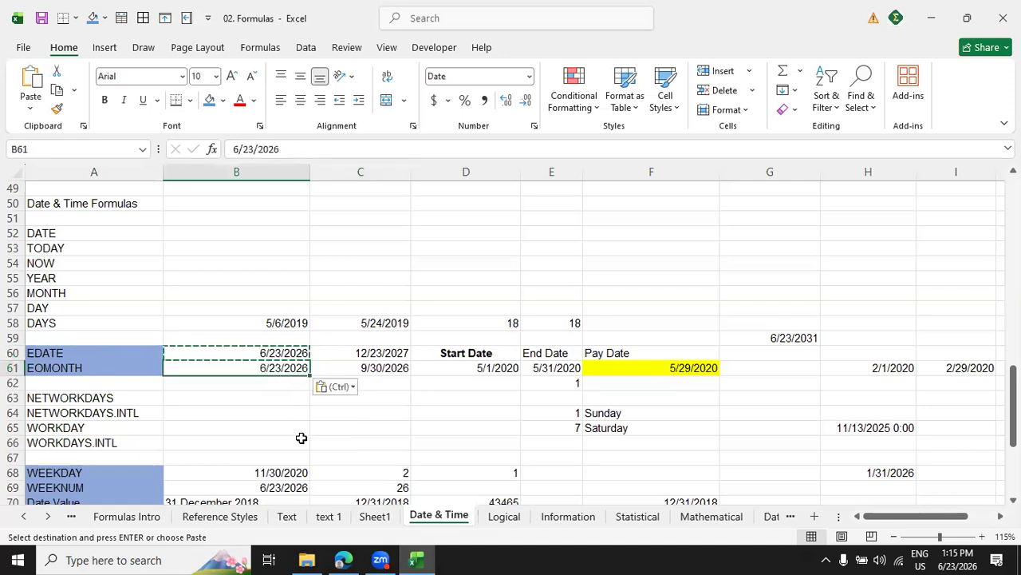
Replace the formula in C61 with =EOMONTH(B61,0).
{"action": "left_click", "coordinate": [399, 369]}
{"action": "double_click", "coordinate": [399, 371]}
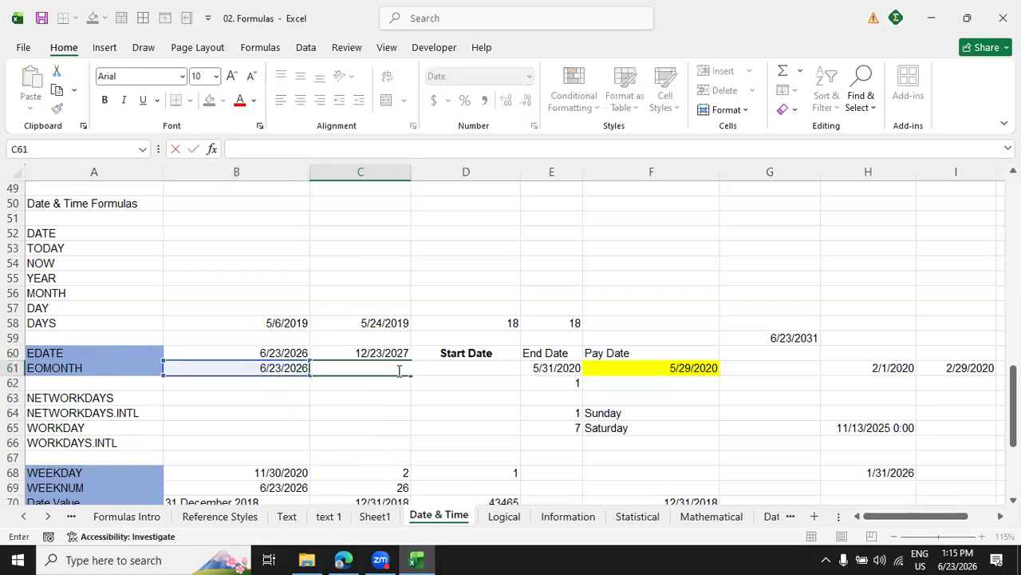
{"action": "type", "text": "="}
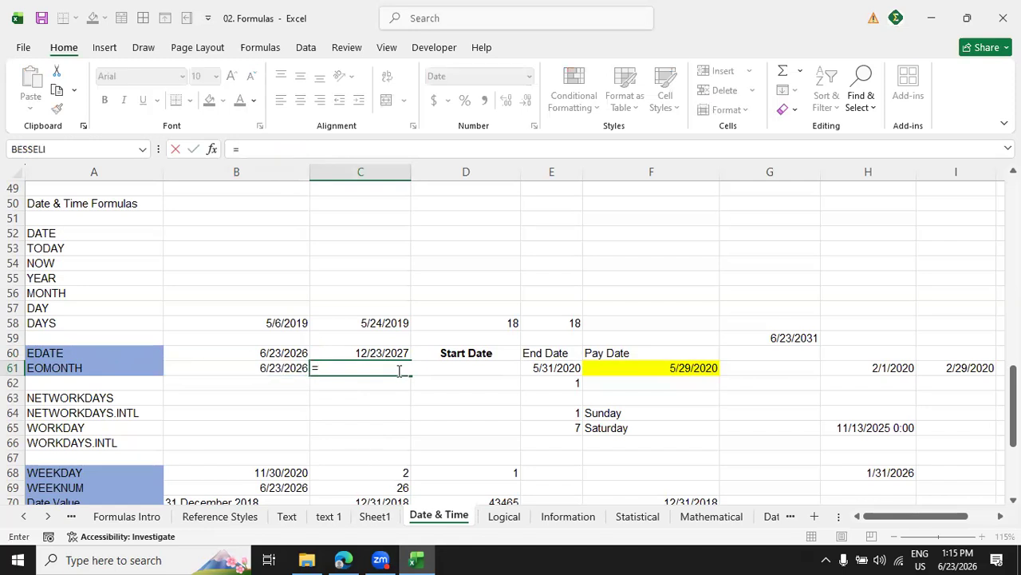
{"action": "type", "text": "eo"}
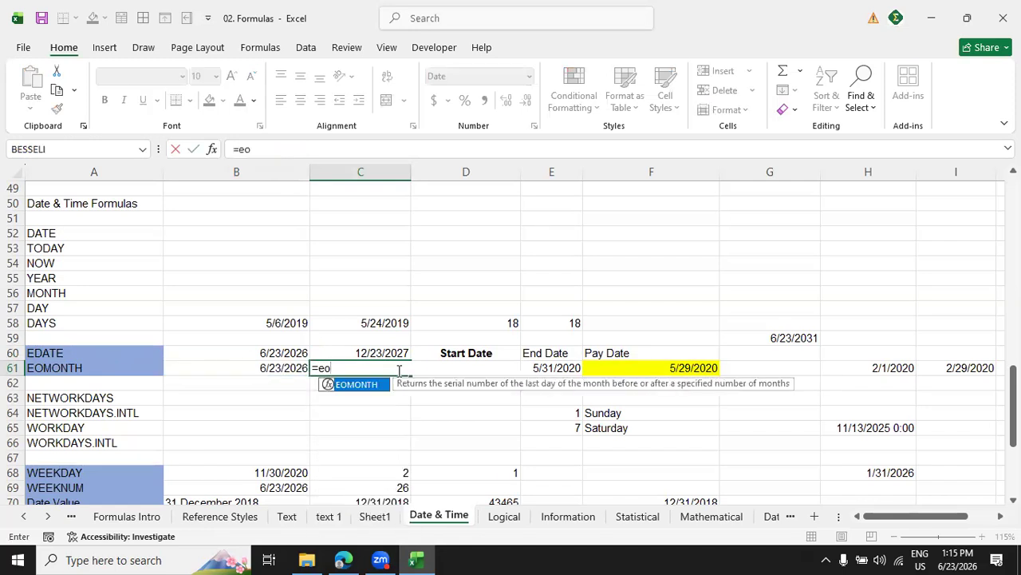
{"action": "key", "text": "Tab"}
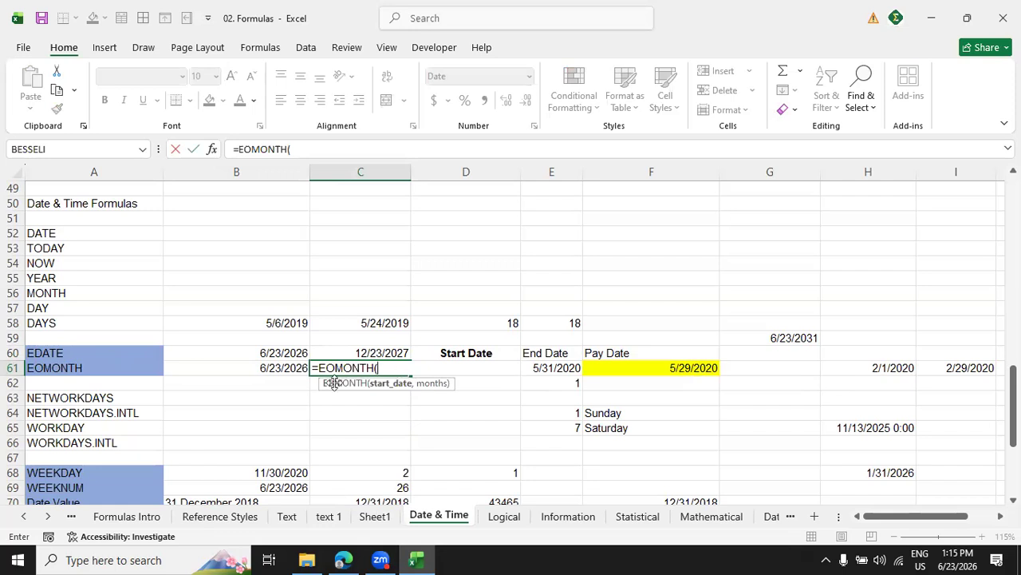
{"action": "left_click", "coordinate": [289, 356]}
{"action": "left_click", "coordinate": [283, 369]}
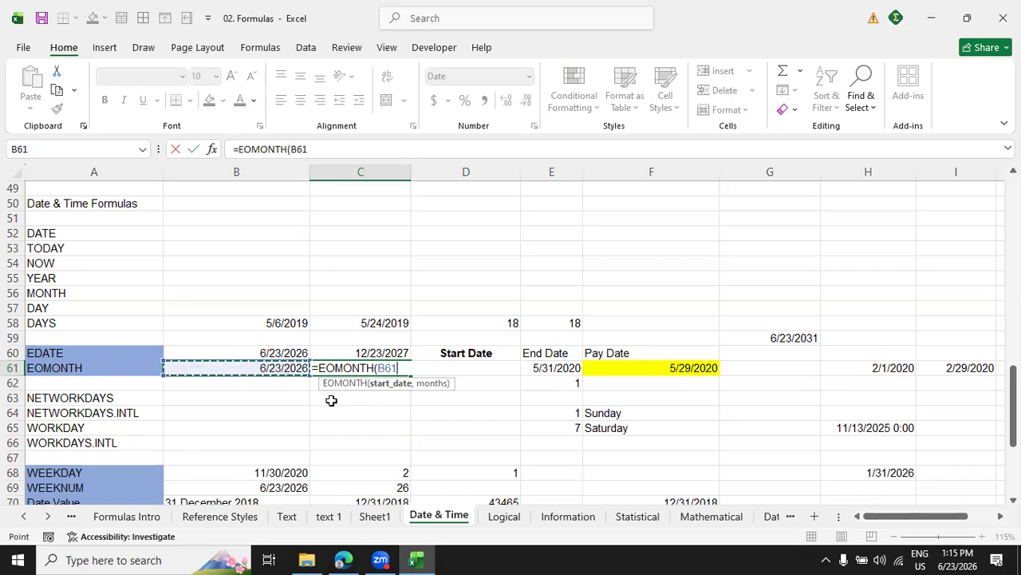
{"action": "type", "text": ","}
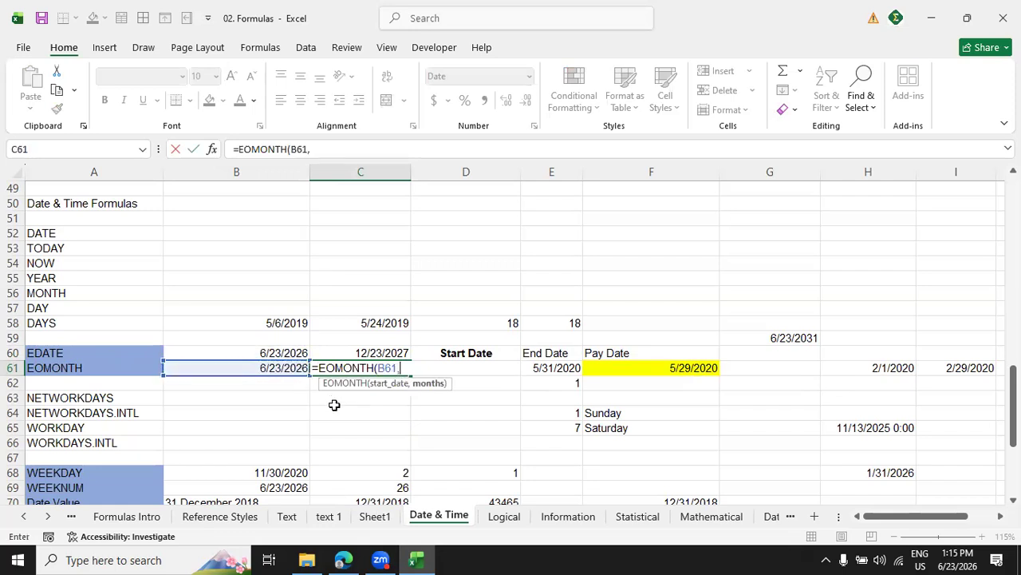
{"action": "type", "text": "0"}
{"action": "type", "text": ")"}
{"action": "key", "text": "Return"}
Change the months argument of the EOMONTH formula in C61 to 1.
{"action": "left_click", "coordinate": [357, 367]}
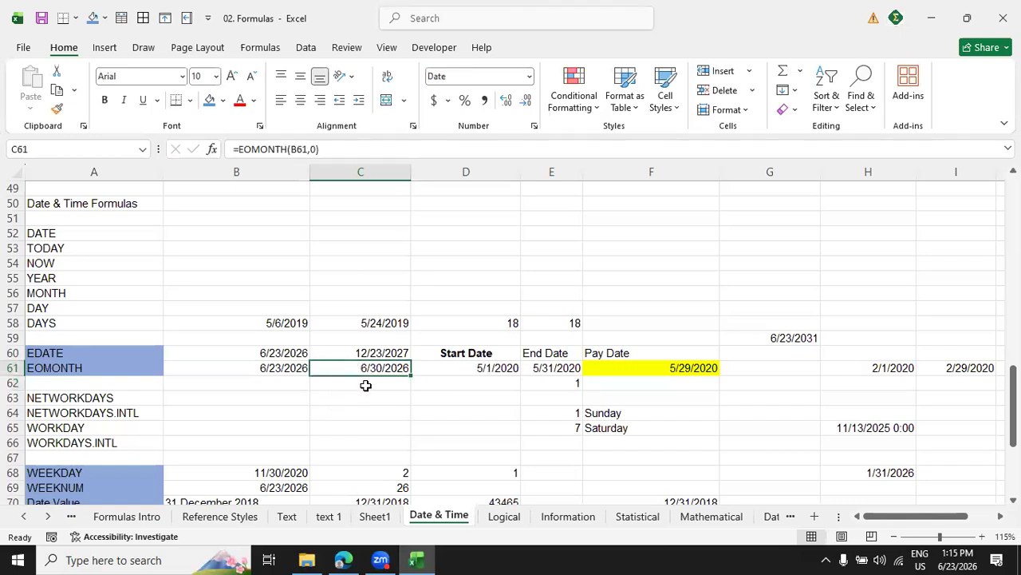
{"action": "left_click", "coordinate": [315, 149]}
{"action": "key", "text": "BackSpace"}
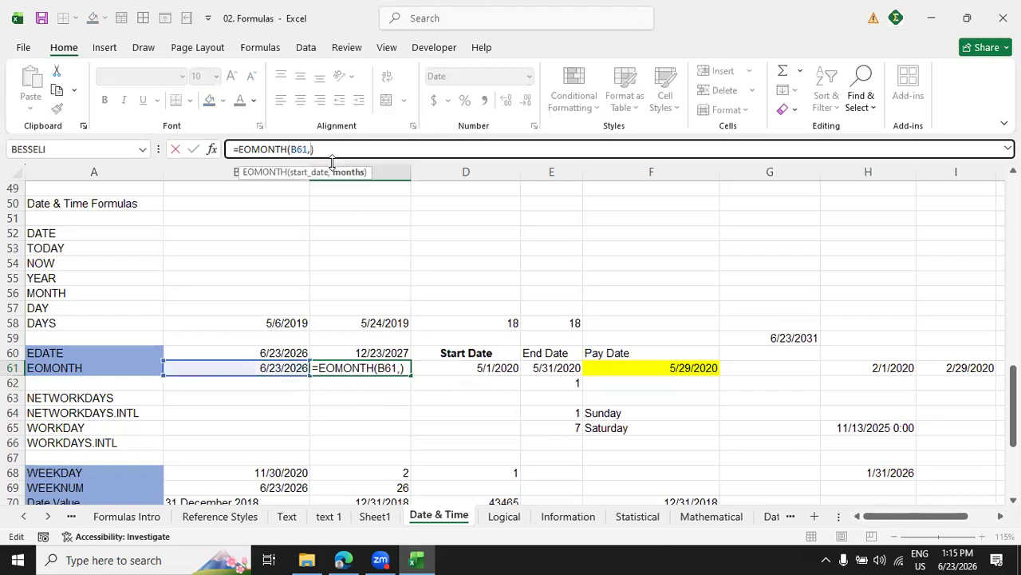
{"action": "type", "text": "1"}
{"action": "key", "text": "Return"}
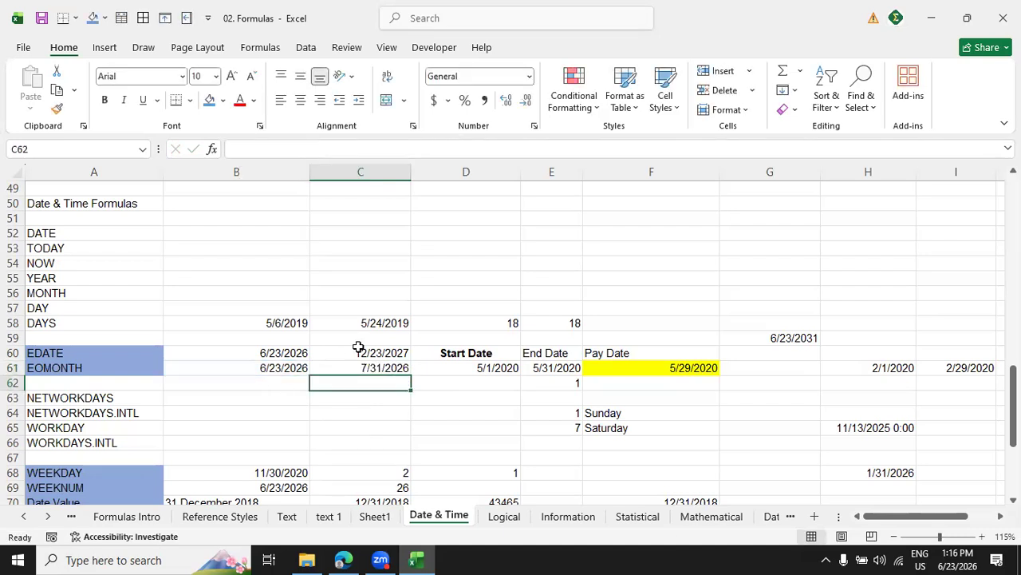
Set the months argument of the EOMONTH formula in C61 to -1.
{"action": "left_click", "coordinate": [399, 369]}
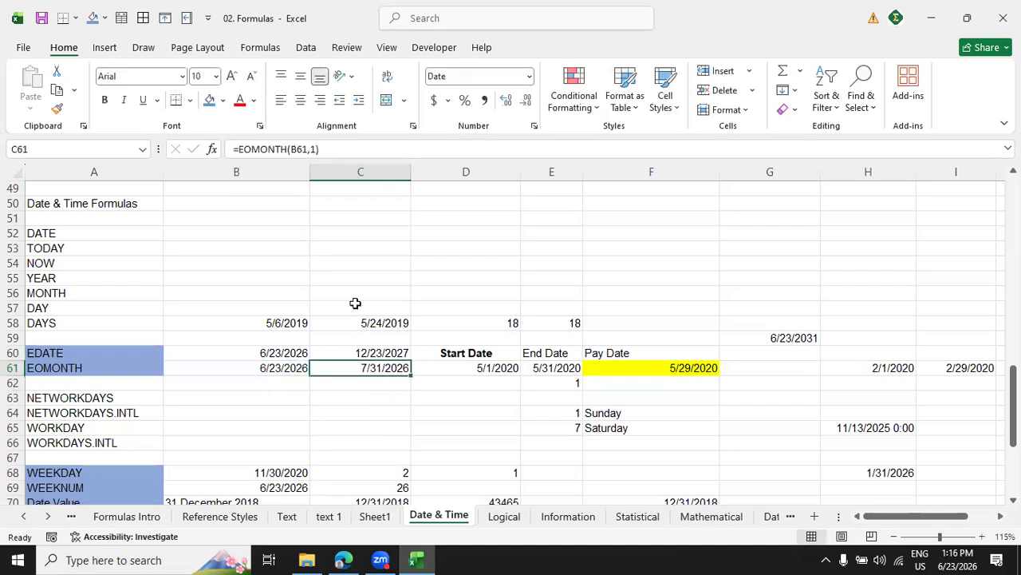
{"action": "left_click", "coordinate": [314, 147]}
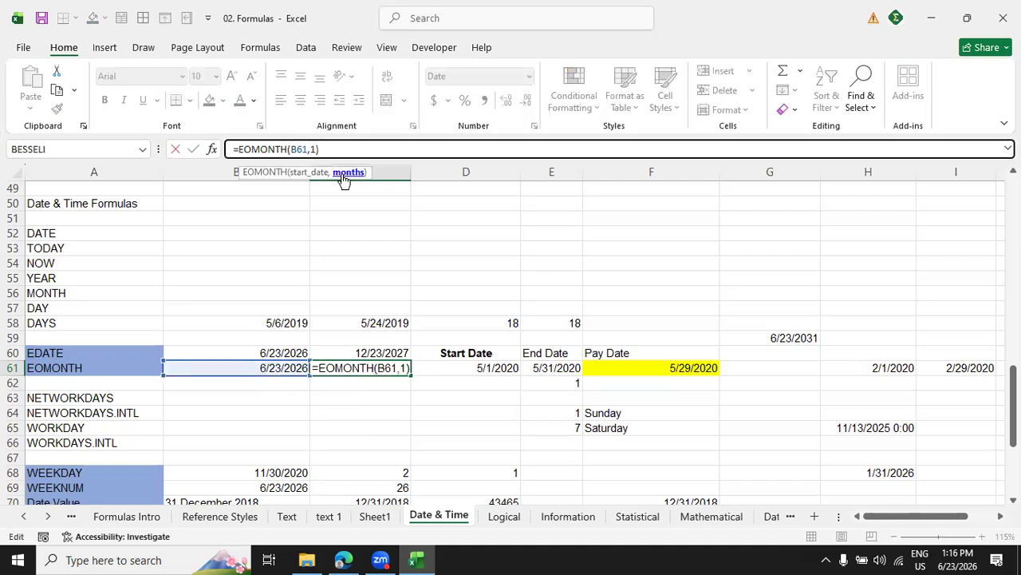
{"action": "type", "text": "-"}
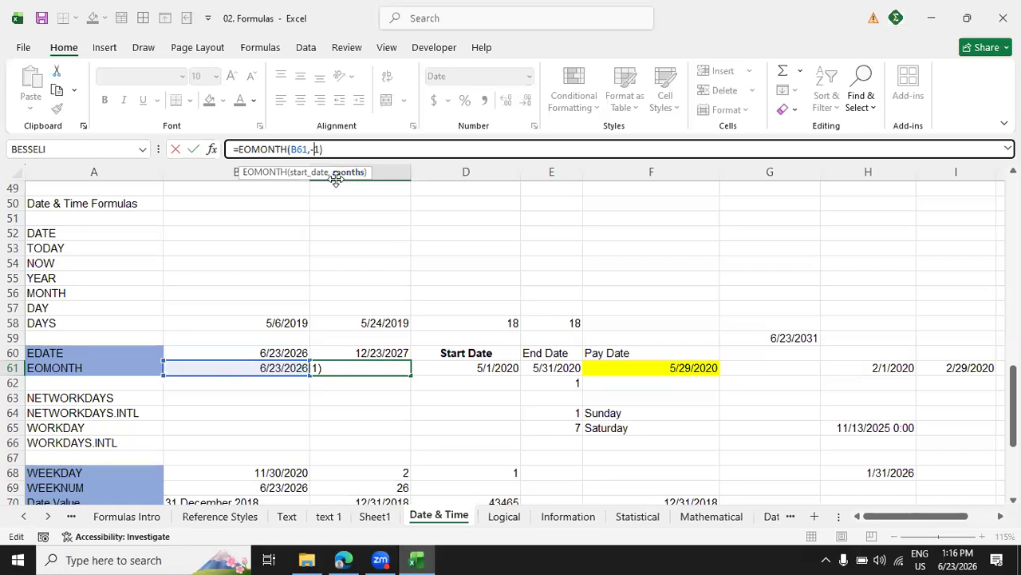
{"action": "key", "text": "Return"}
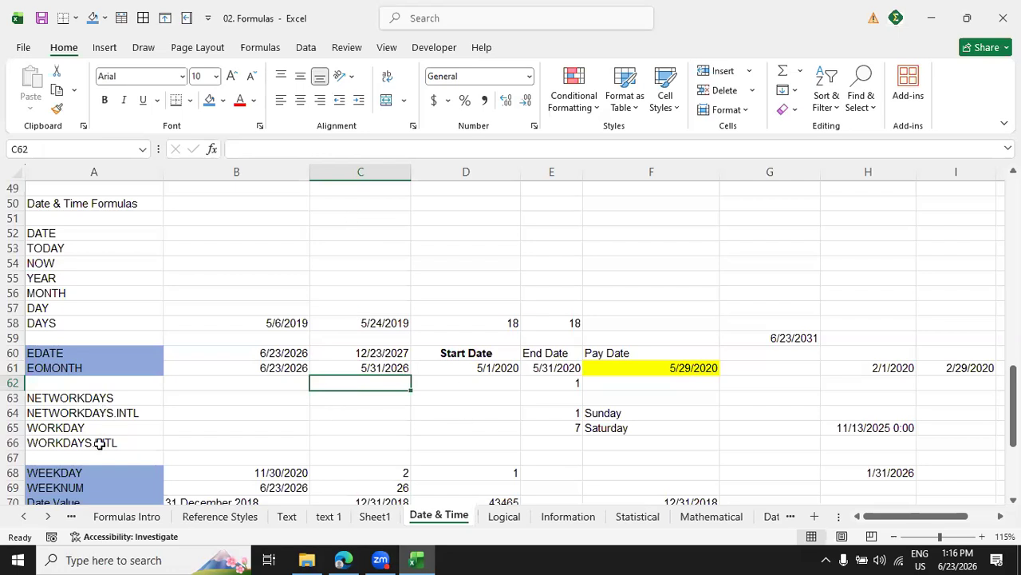
Copy the date in B61 into B68 as the date for the WEEKDAY example.
{"action": "scroll", "coordinate": [598, 461], "scroll_direction": "down", "scroll_amount": 5}
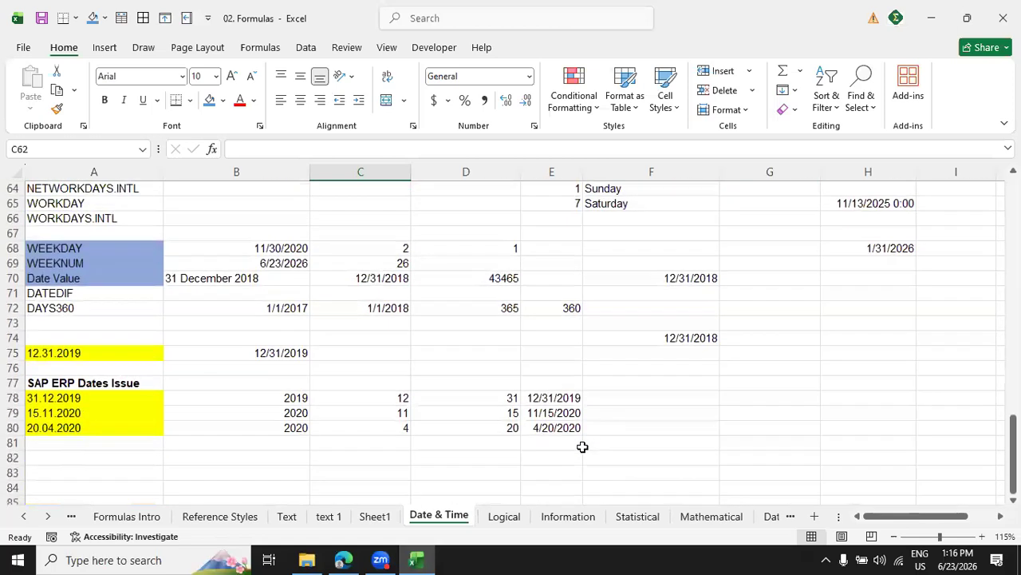
{"action": "scroll", "coordinate": [277, 249], "scroll_direction": "up", "scroll_amount": 5}
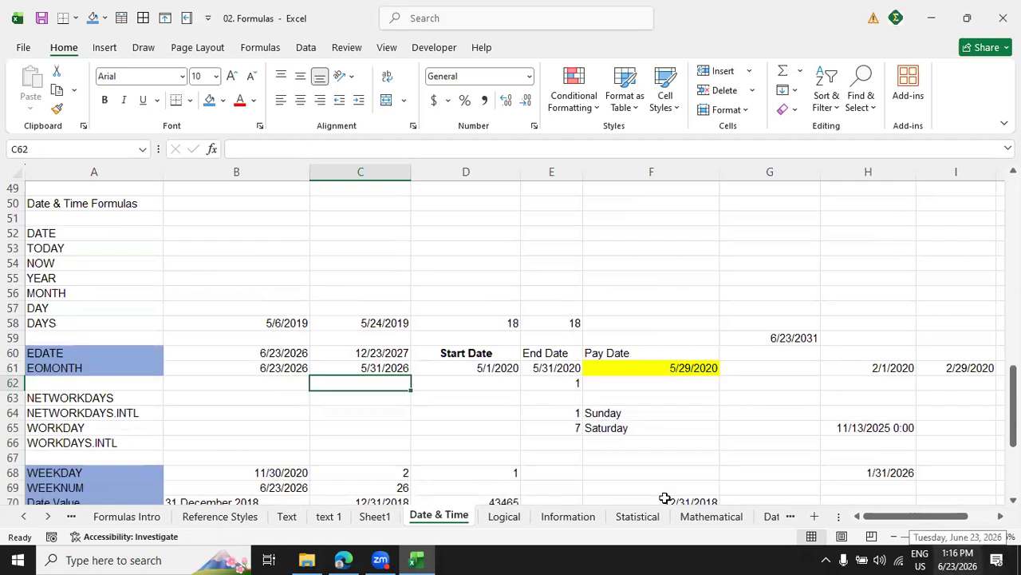
{"action": "left_click", "coordinate": [249, 369]}
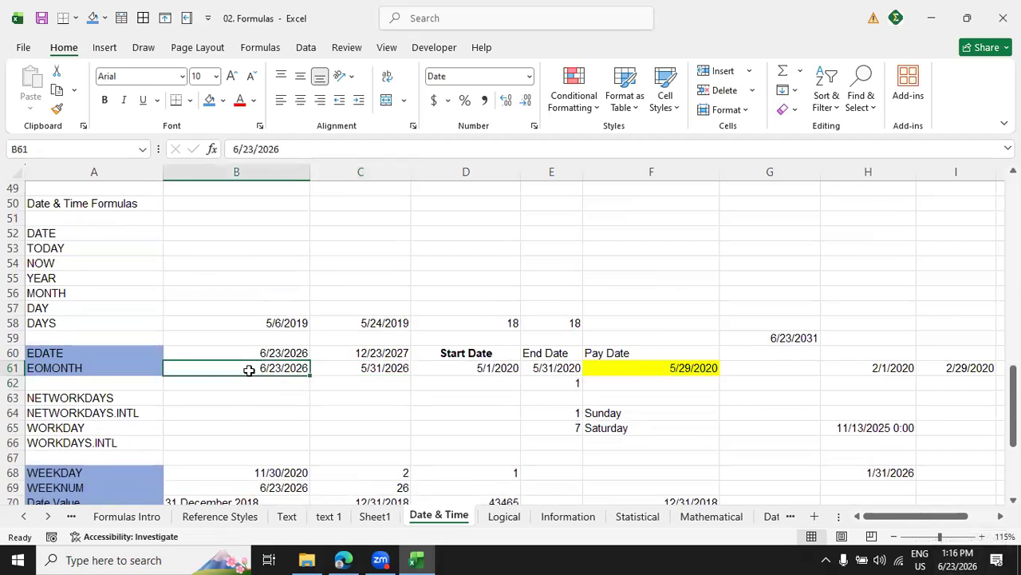
{"action": "key", "text": "ctrl+c"}
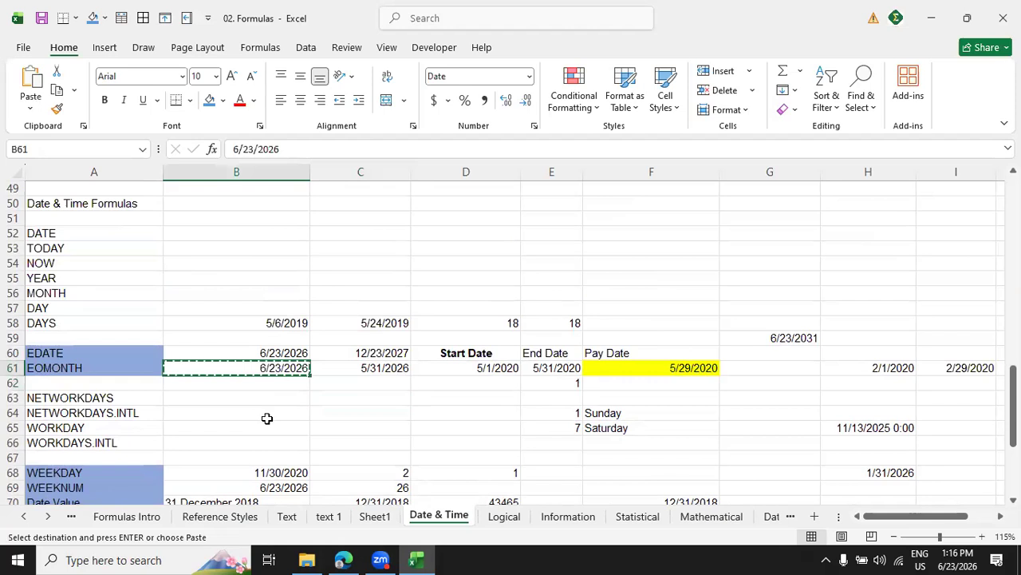
{"action": "left_click", "coordinate": [286, 474]}
{"action": "key", "text": "ctrl+v"}
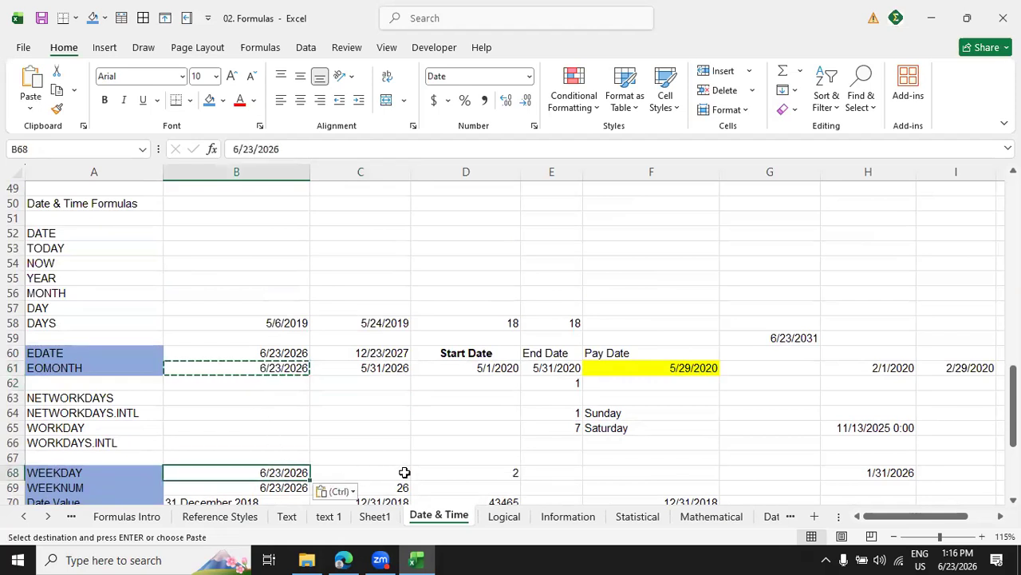
Enter =WEEKDAY(B68,1) in C68 to number the weekday of the B68 date with weeks starting on Sunday.
{"action": "left_click", "coordinate": [403, 472]}
{"action": "type", "text": "wee"}
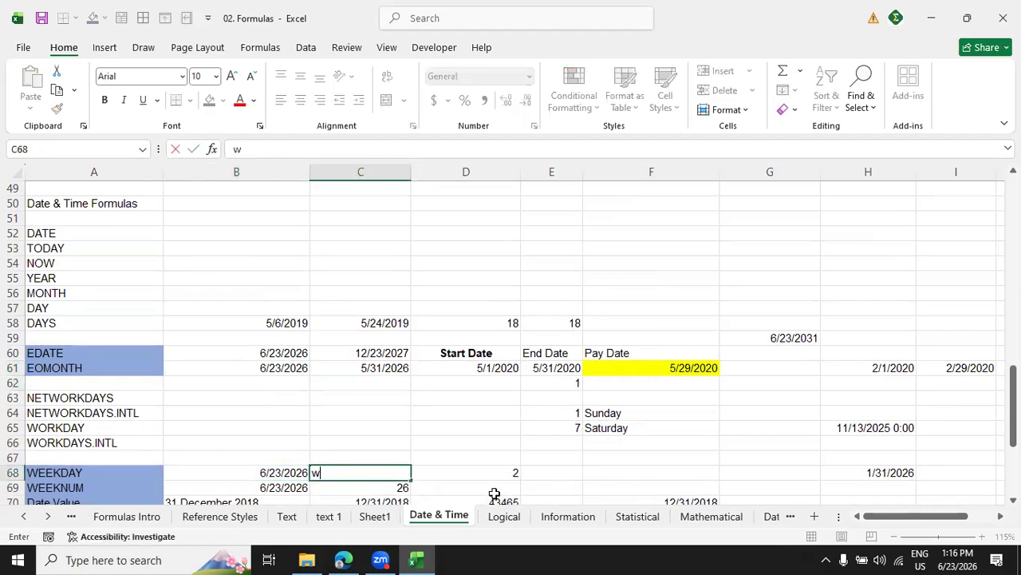
{"action": "key", "text": "BackSpace"}
{"action": "key", "text": "BackSpace"}
{"action": "key", "text": "BackSpace"}
{"action": "type", "text": "=wee"}
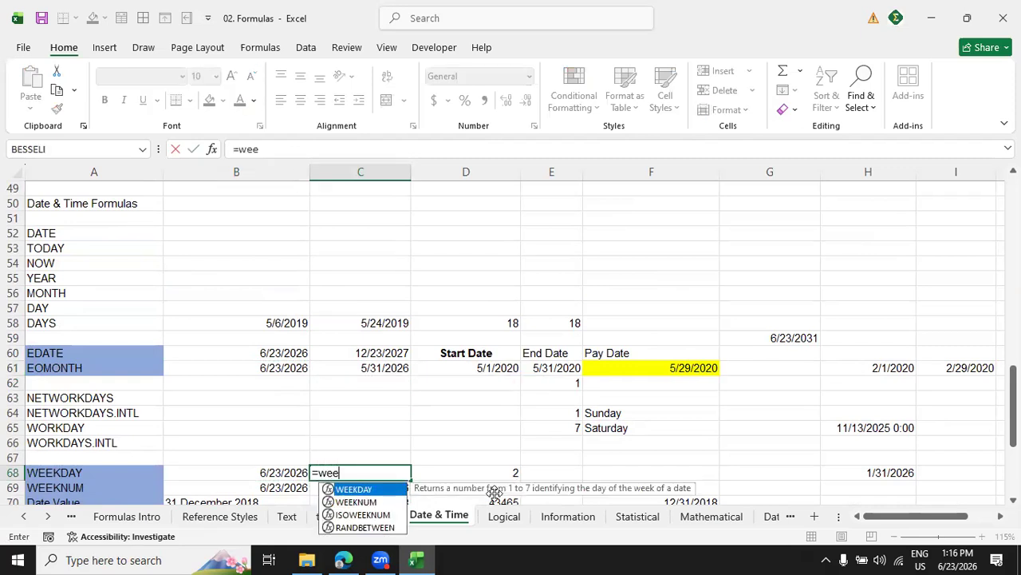
{"action": "key", "text": "Tab"}
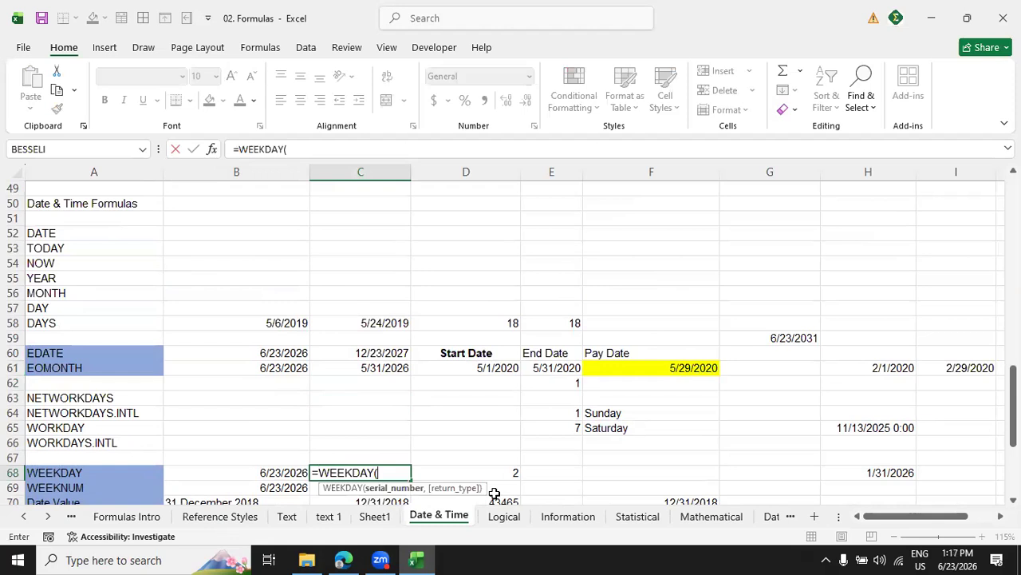
{"action": "left_click", "coordinate": [271, 473]}
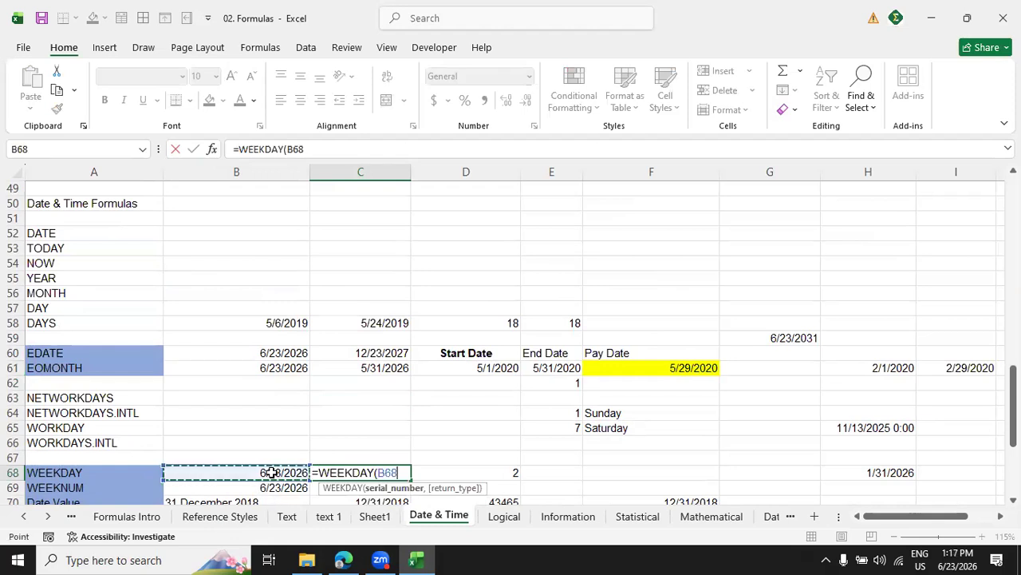
{"action": "type", "text": ","}
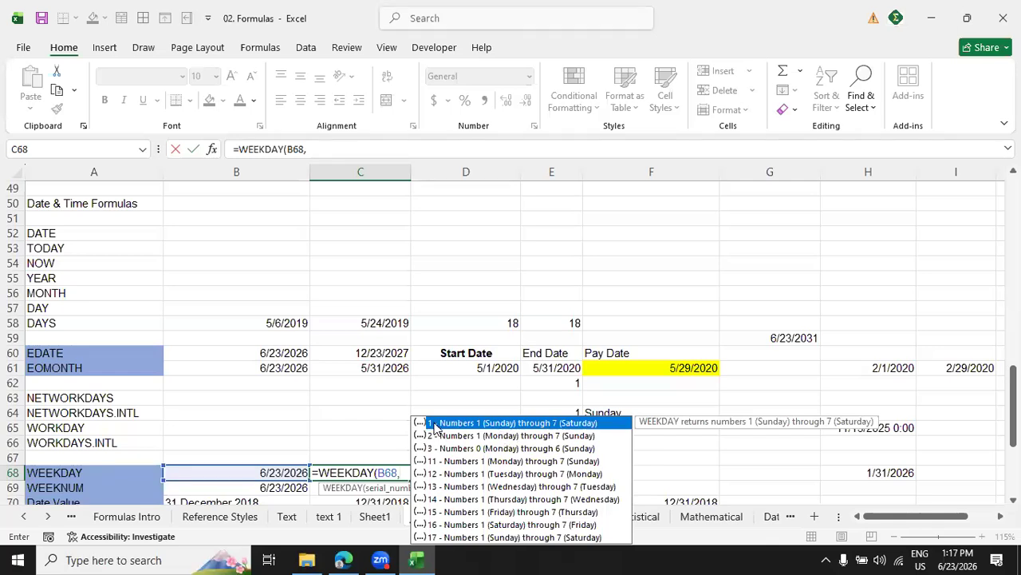
{"action": "type", "text": "1"}
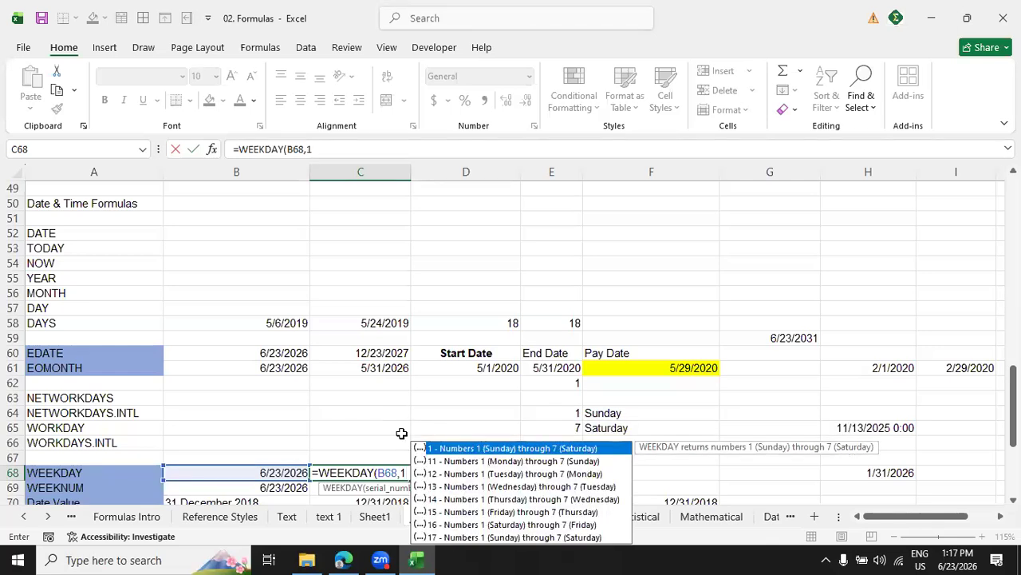
{"action": "type", "text": ")"}
{"action": "key", "text": "Return"}
{"action": "left_click", "coordinate": [391, 474]}
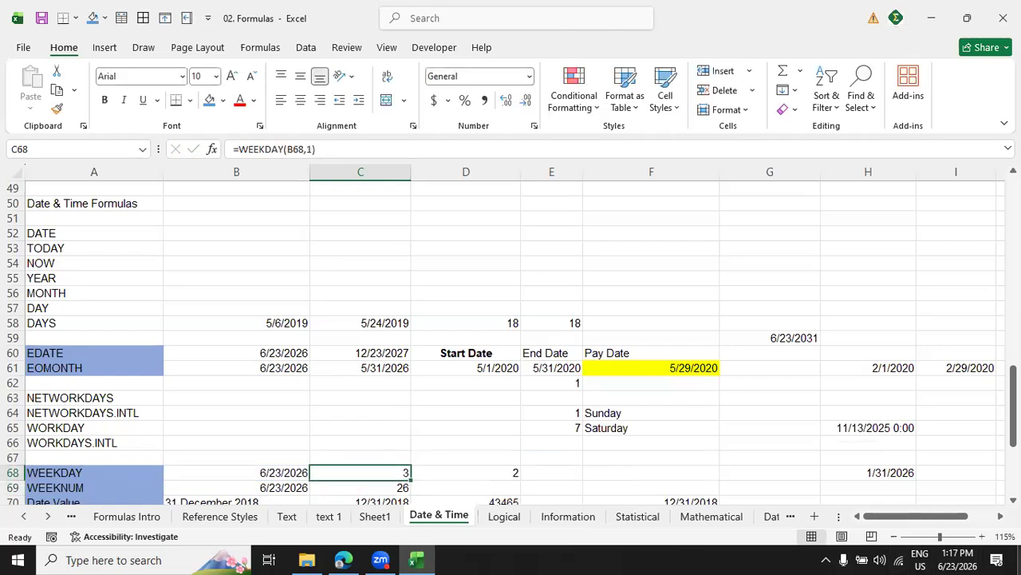
Check today's weekday in the system calendar against the WEEKDAY result in C68.
{"action": "left_click", "coordinate": [965, 556]}
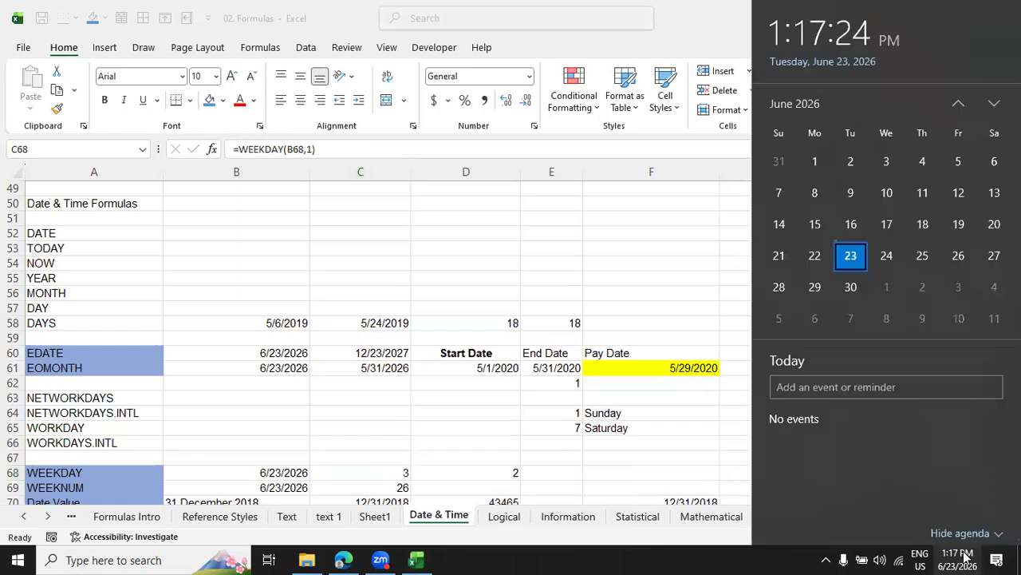
{"action": "left_click", "coordinate": [966, 556]}
{"action": "left_click", "coordinate": [375, 473]}
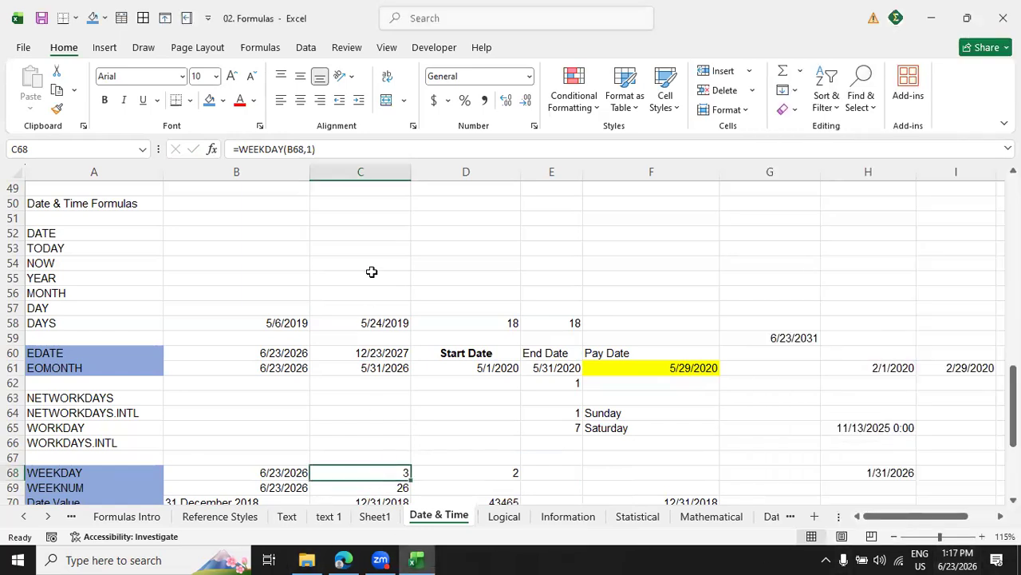
Review the available return_type options for the WEEKDAY formula in C68.
{"action": "key", "text": "F2"}
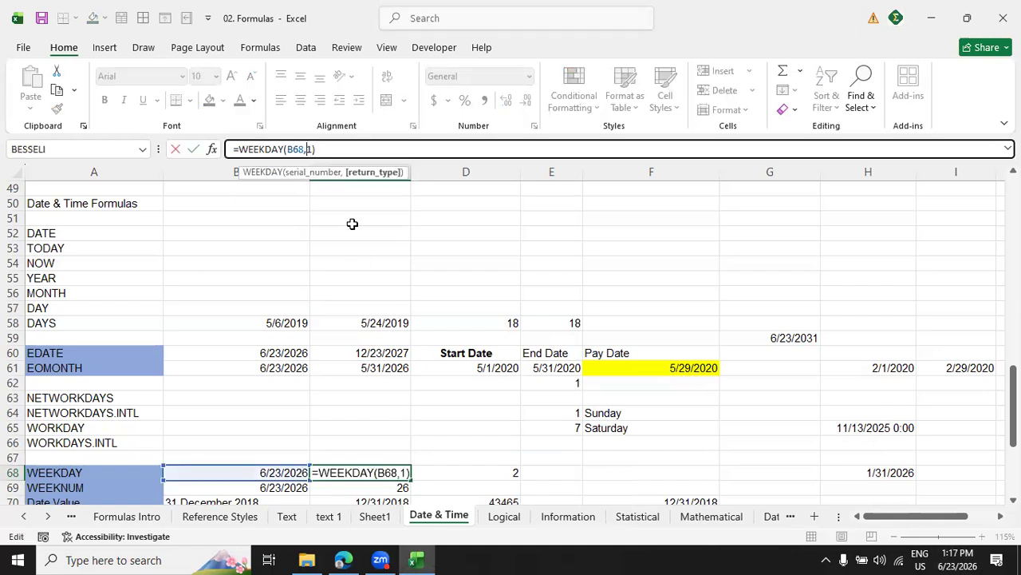
{"action": "left_click", "coordinate": [372, 173]}
{"action": "key", "text": "BackSpace"}
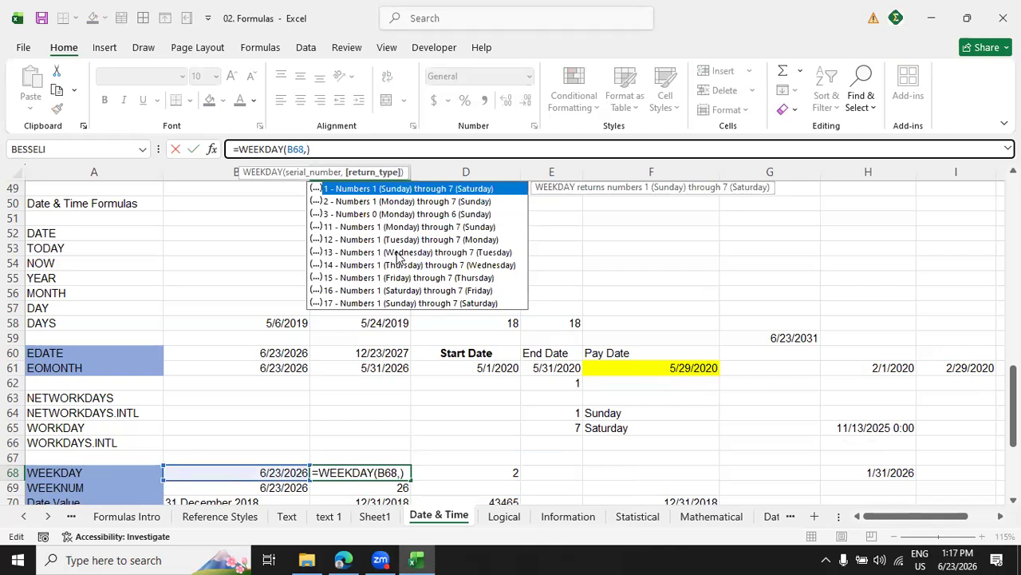
{"action": "key", "text": "Return"}
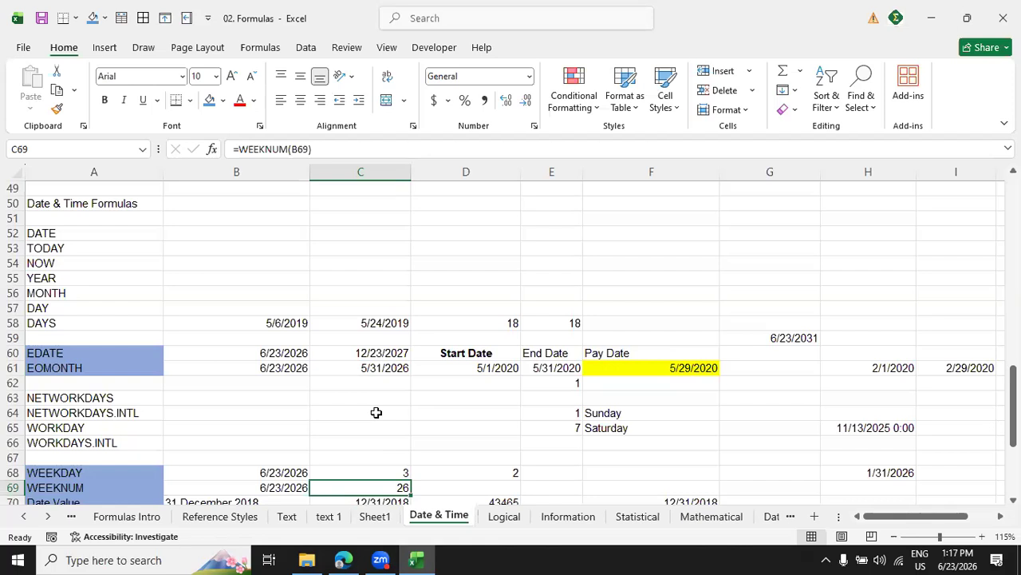
Replace the formula in C69 with =WEEKNUM(B69) to calculate the week number of the date beside it.
{"action": "type", "text": "=wee"}
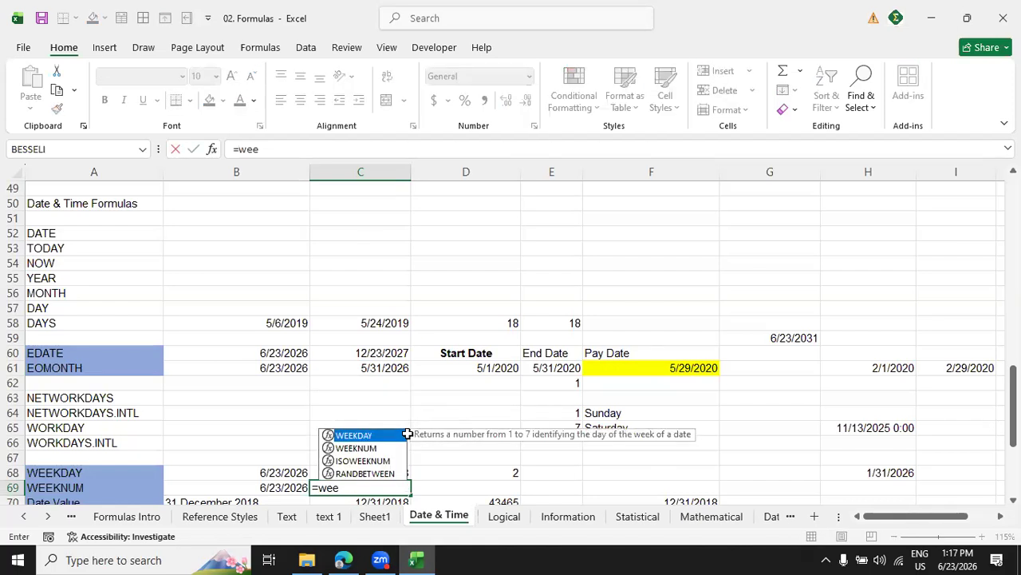
{"action": "key", "text": "Down"}
{"action": "key", "text": "Tab"}
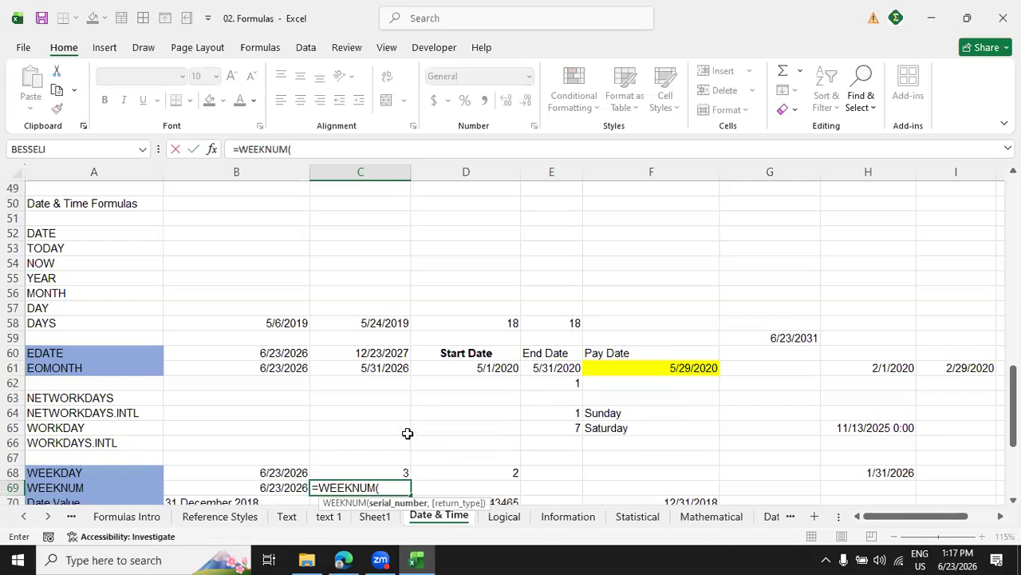
{"action": "left_click", "coordinate": [287, 488]}
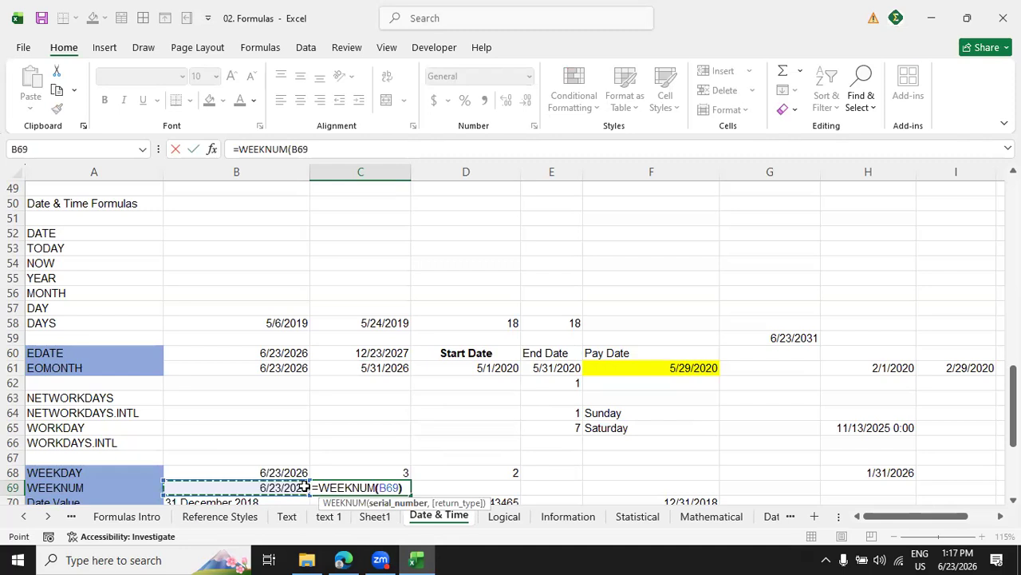
{"action": "key", "text": "Return"}
{"action": "left_click", "coordinate": [397, 474]}
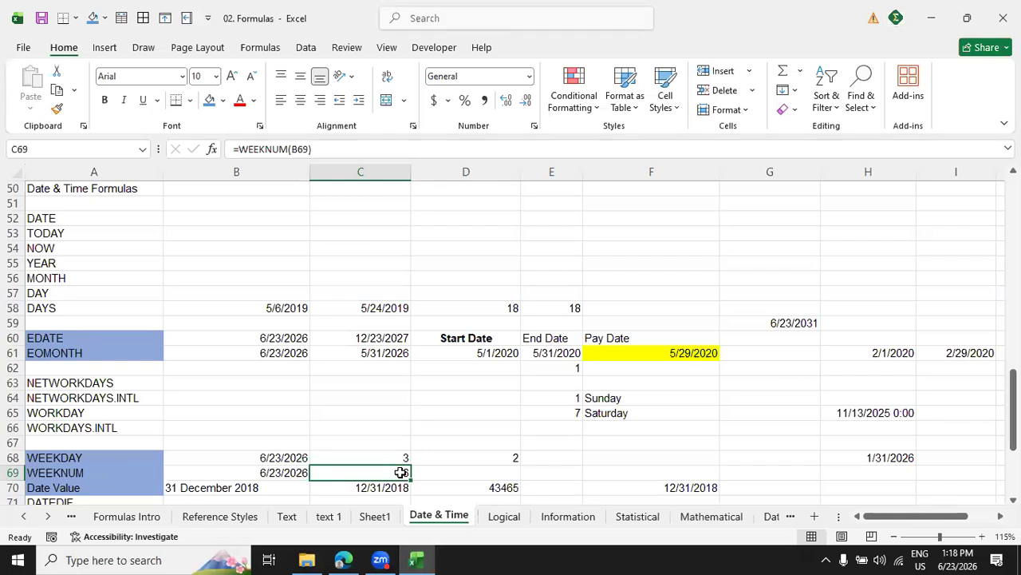
Re-enter =DATEVALUE(B70) in C70 to convert the text date in B70 into a real date.
{"action": "scroll", "coordinate": [100, 467], "scroll_direction": "down", "scroll_amount": 5}
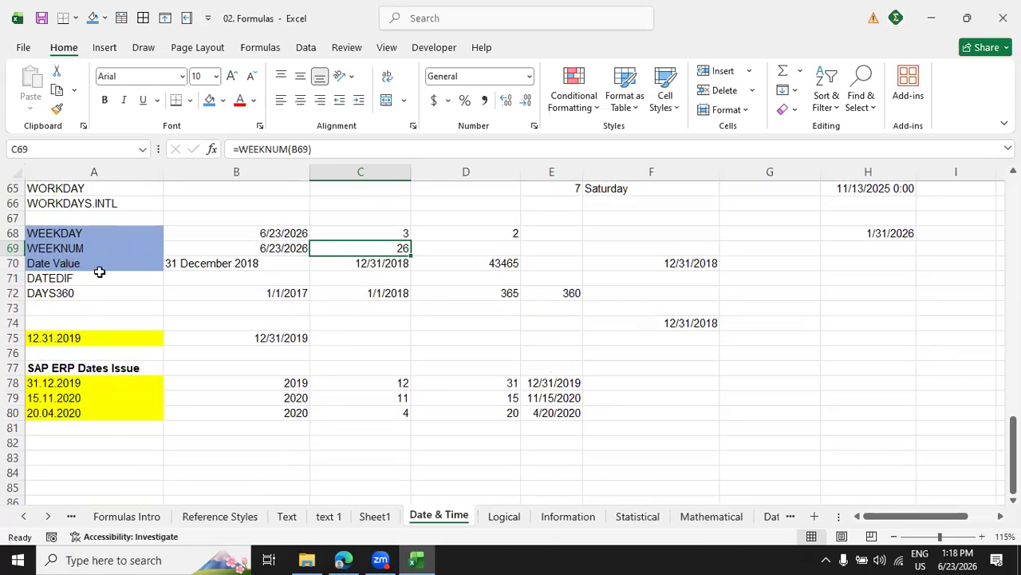
{"action": "left_click", "coordinate": [227, 269]}
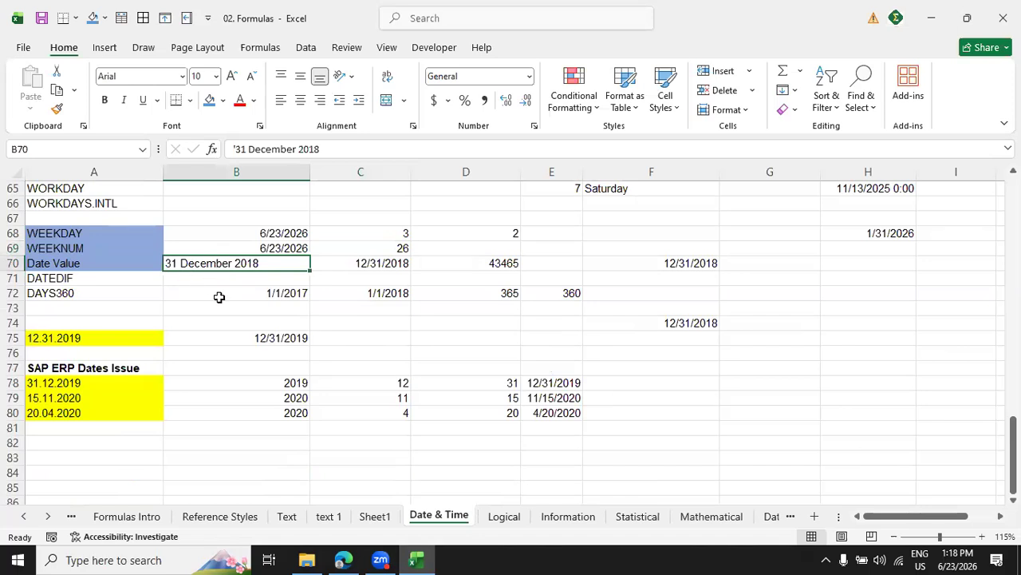
{"action": "left_click", "coordinate": [403, 264]}
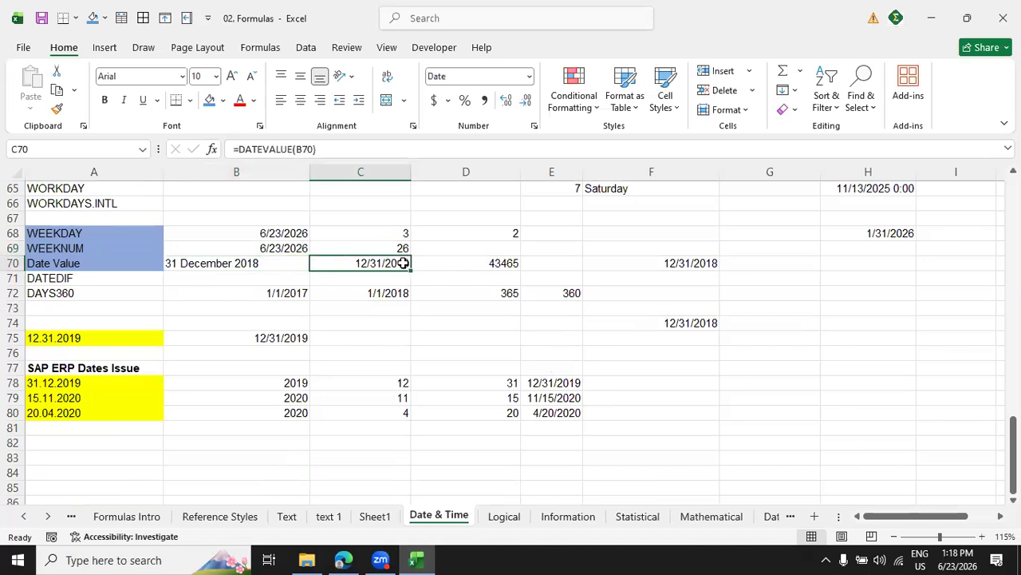
{"action": "type", "text": "=date"}
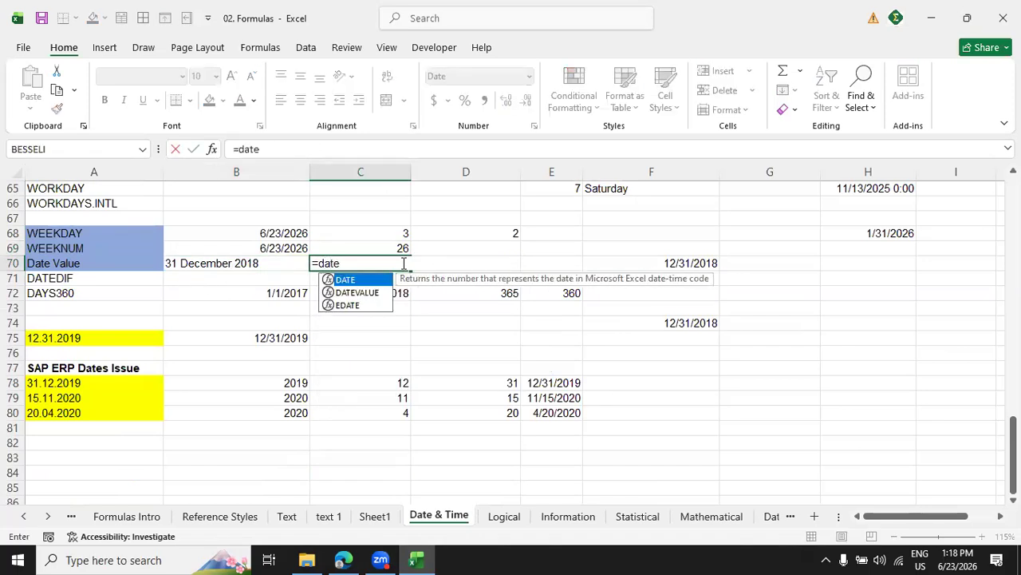
{"action": "key", "text": "Down"}
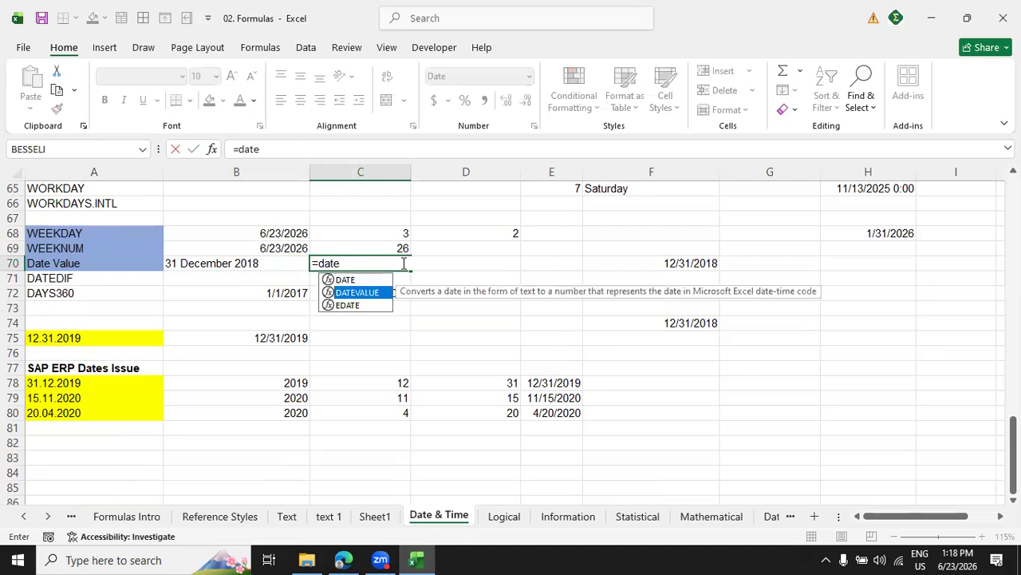
{"action": "key", "text": "Tab"}
{"action": "left_click", "coordinate": [254, 264]}
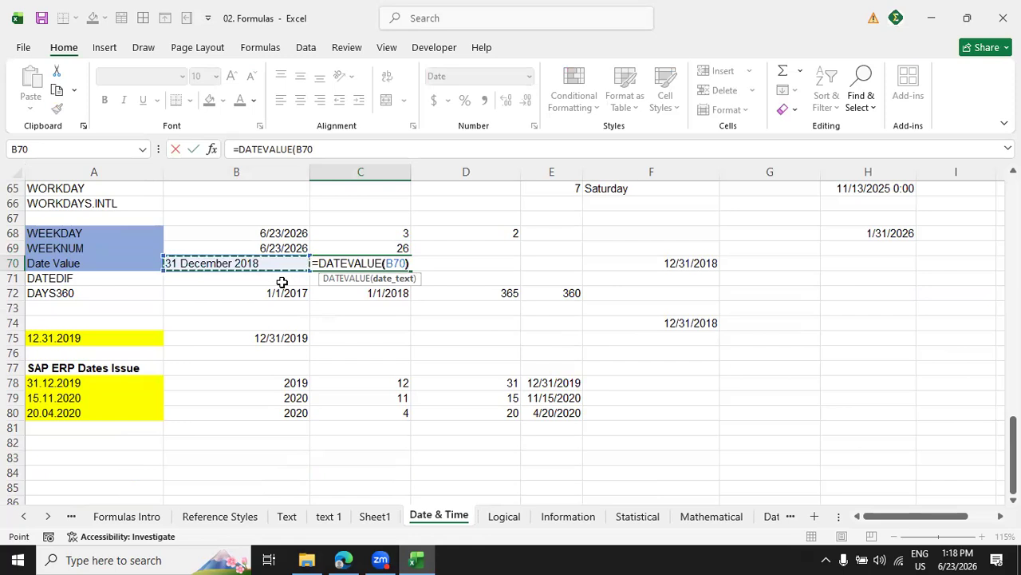
{"action": "key", "text": "Return"}
{"action": "left_click", "coordinate": [382, 264]}
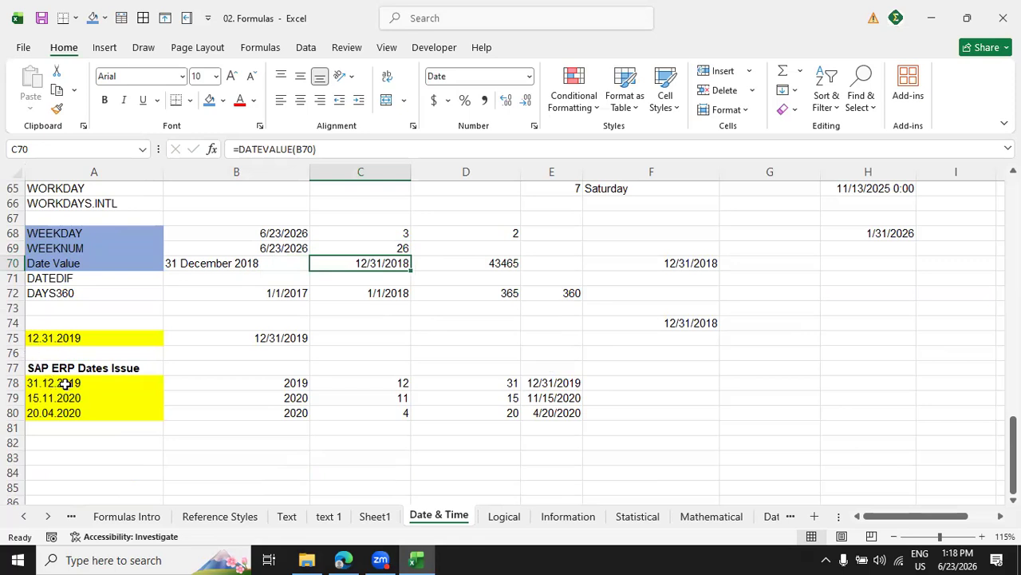
Compare the SAP ERP text dates in A78:A80 with the converted dates in E78:E80.
{"action": "left_click_drag", "start_coordinate": [65, 383], "coordinate": [64, 411]}
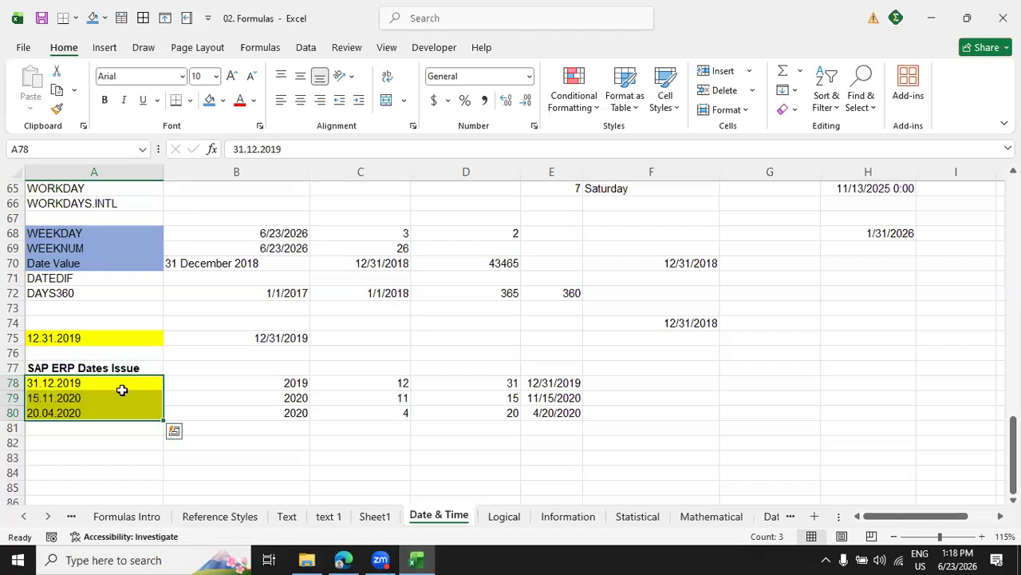
{"action": "left_click", "coordinate": [560, 384]}
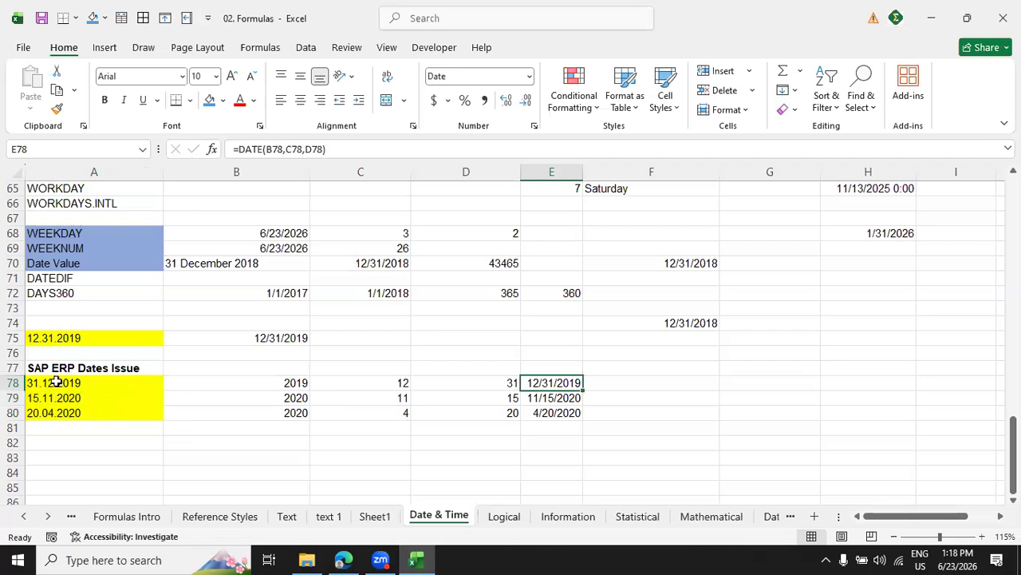
{"action": "left_click_drag", "start_coordinate": [56, 386], "coordinate": [53, 409]}
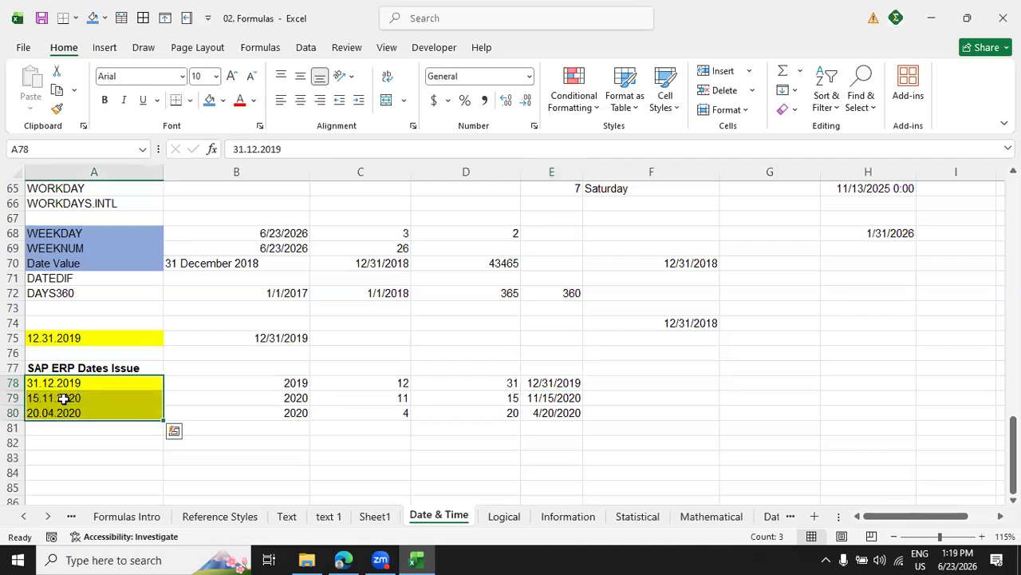
{"action": "left_click_drag", "start_coordinate": [561, 381], "coordinate": [569, 412]}
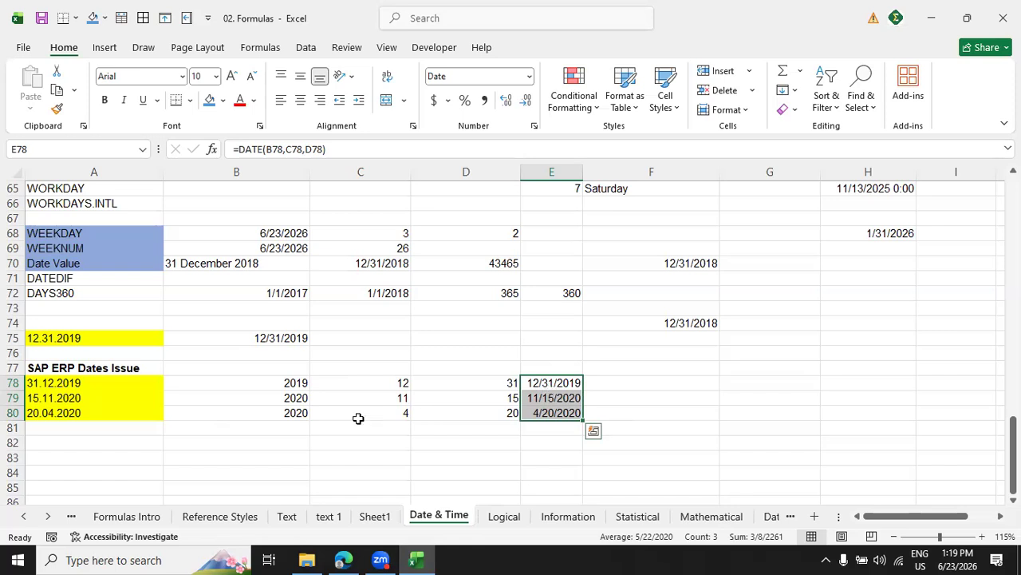
{"action": "left_click_drag", "start_coordinate": [137, 383], "coordinate": [131, 411]}
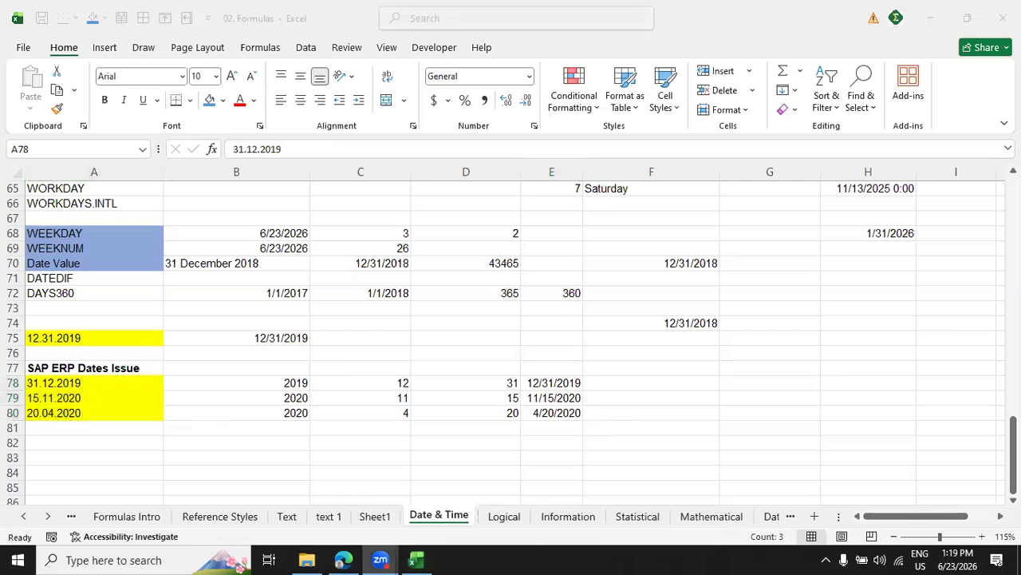
{"action": "left_click", "coordinate": [930, 27]}
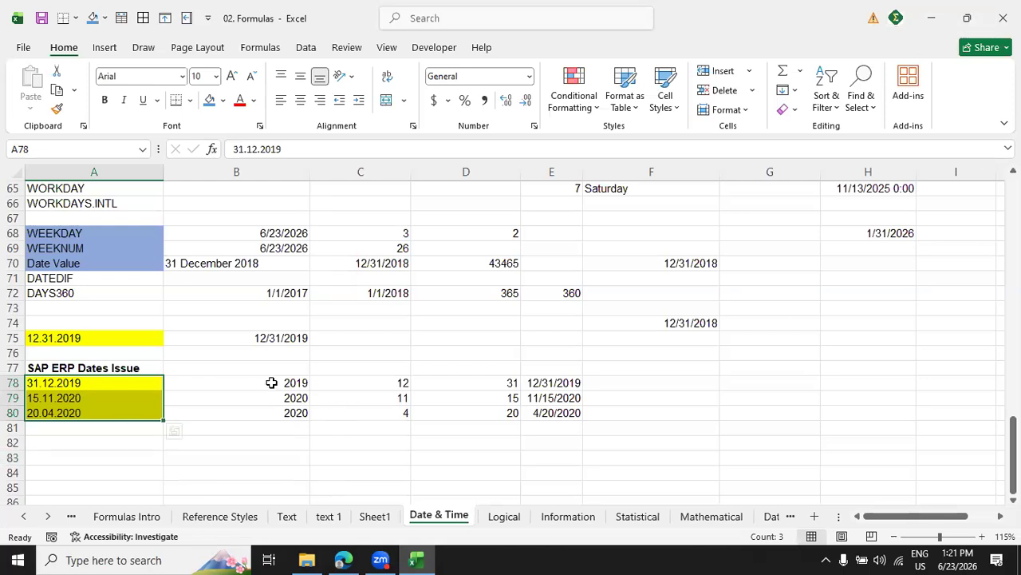
Clear the contents of B78:E80 beside the SAP ERP text dates.
{"action": "left_click_drag", "start_coordinate": [271, 383], "coordinate": [542, 400]}
{"action": "right_click", "coordinate": [542, 400]}
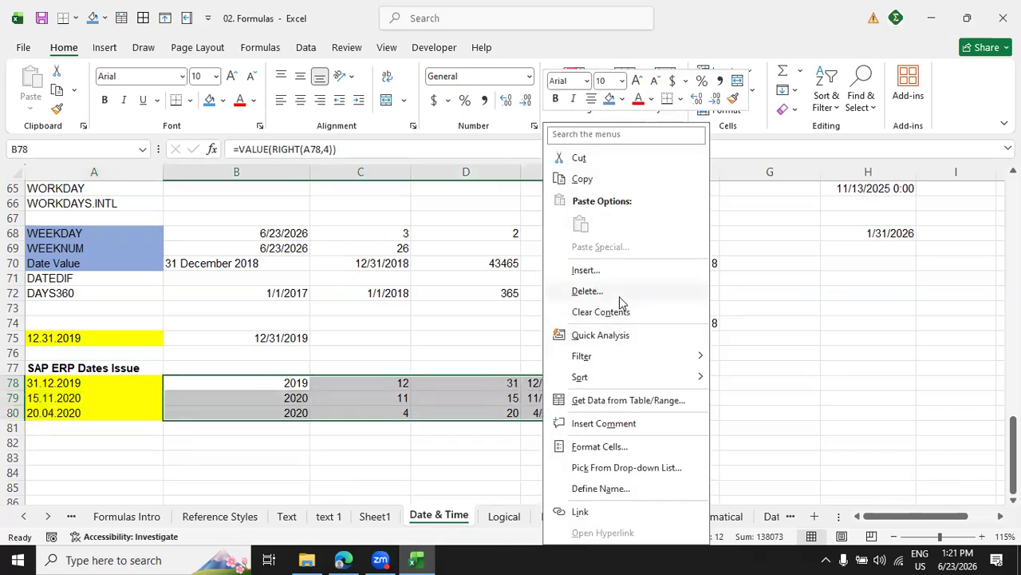
{"action": "left_click", "coordinate": [613, 310]}
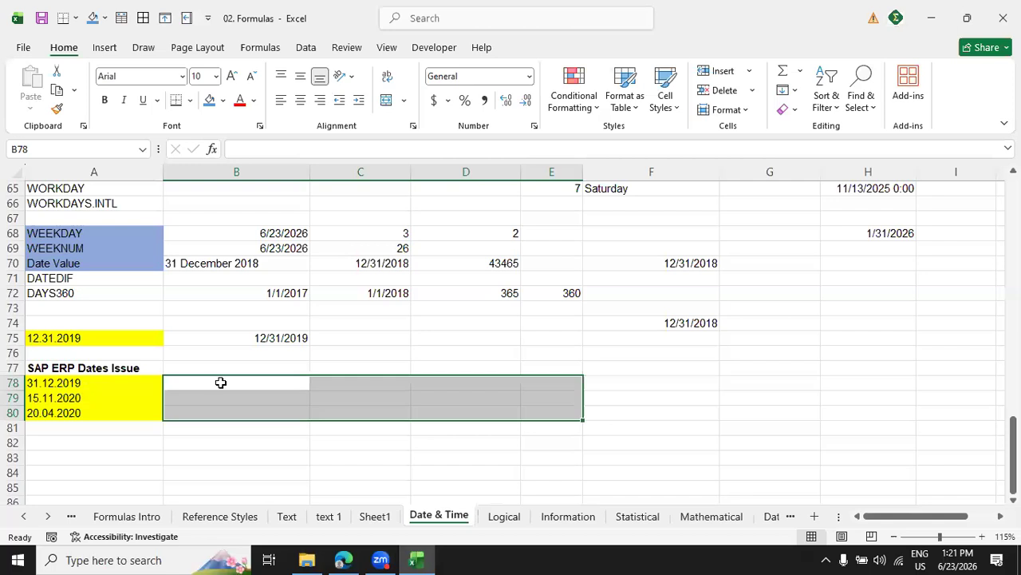
Enter =RIGHT(A78,4) in B78 to extract the year from the first SAP ERP text date.
{"action": "left_click", "coordinate": [221, 384]}
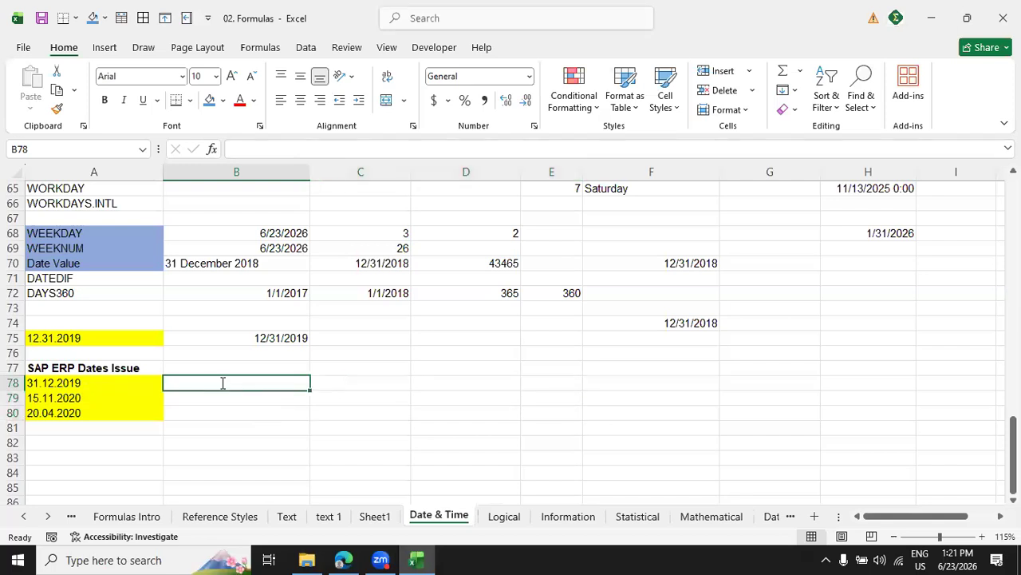
{"action": "type", "text": "=left"}
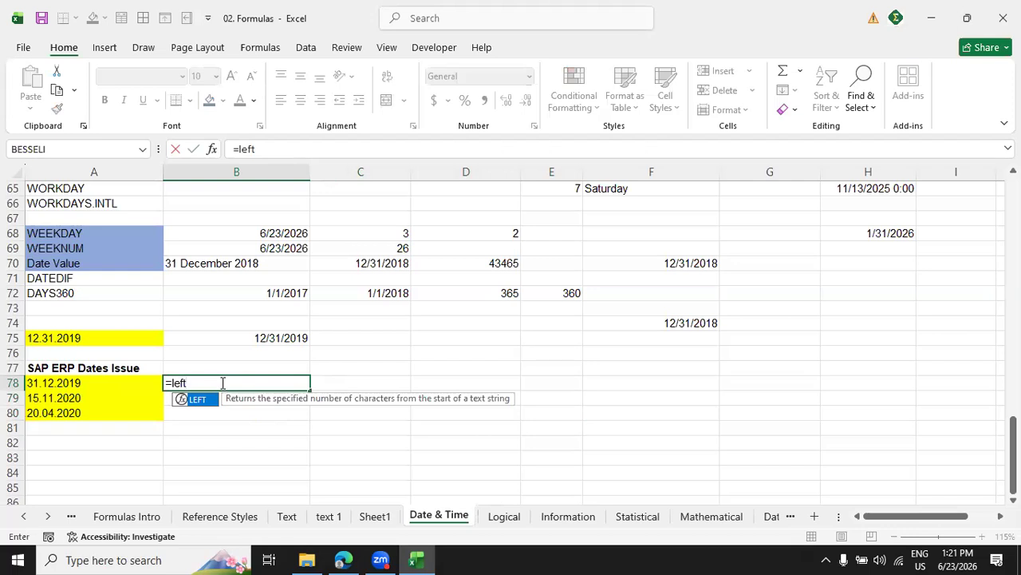
{"action": "key", "text": "BackSpace"}
{"action": "key", "text": "BackSpace"}
{"action": "key", "text": "BackSpace"}
{"action": "key", "text": "BackSpace"}
{"action": "type", "text": "right"}
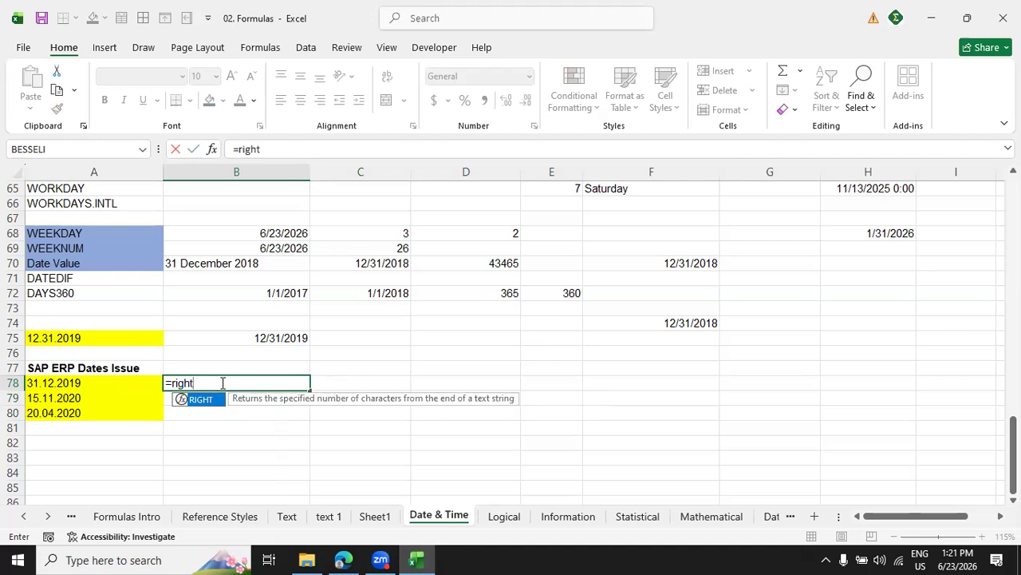
{"action": "type", "text": "("}
{"action": "left_click", "coordinate": [105, 384]}
{"action": "type", "text": ","}
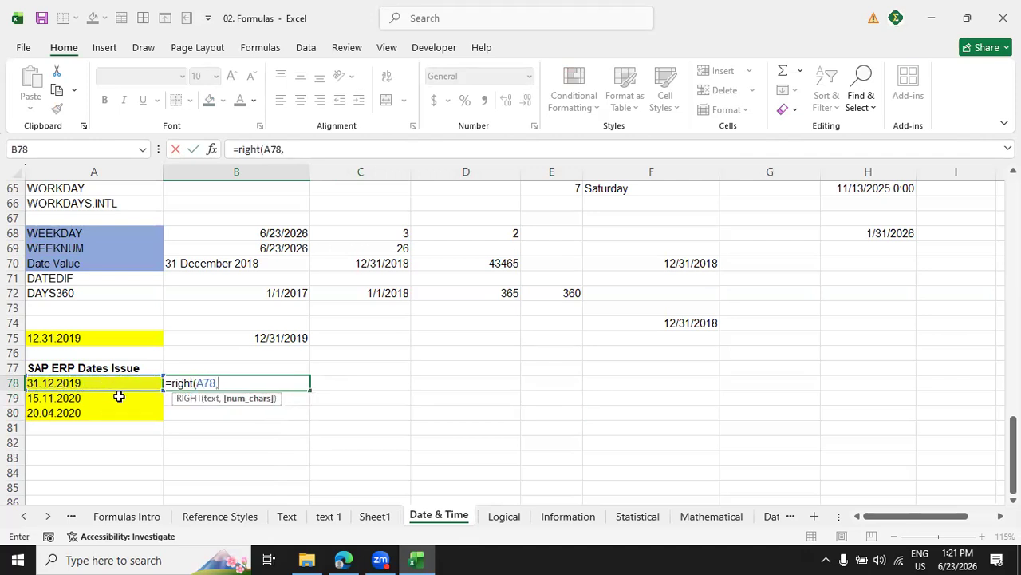
{"action": "type", "text": "4)"}
{"action": "key", "text": "Return"}
Fill the year formula from B78 down to B80, leaving B81 empty.
{"action": "left_click", "coordinate": [263, 383]}
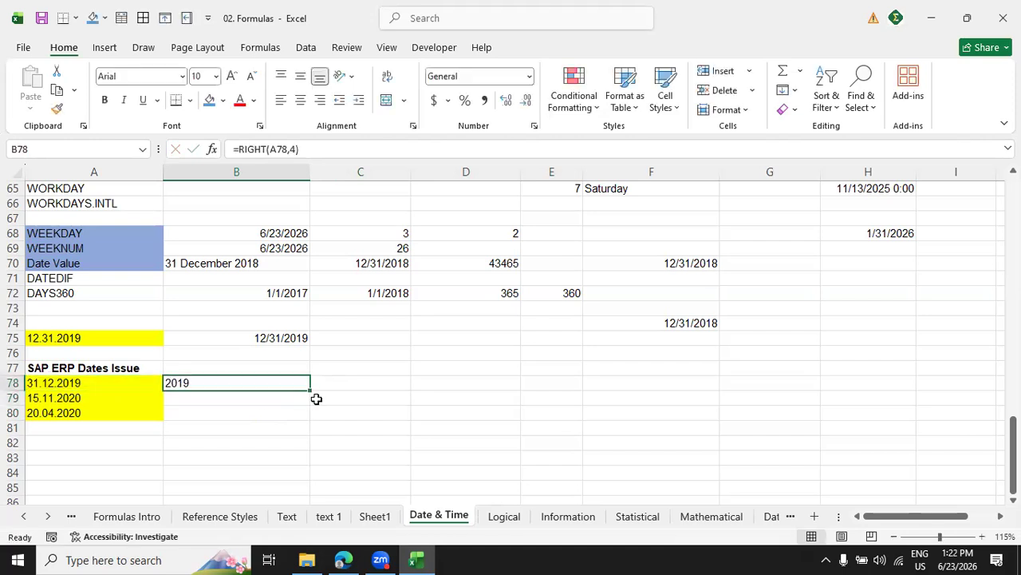
{"action": "left_click_drag", "start_coordinate": [310, 390], "coordinate": [308, 429]}
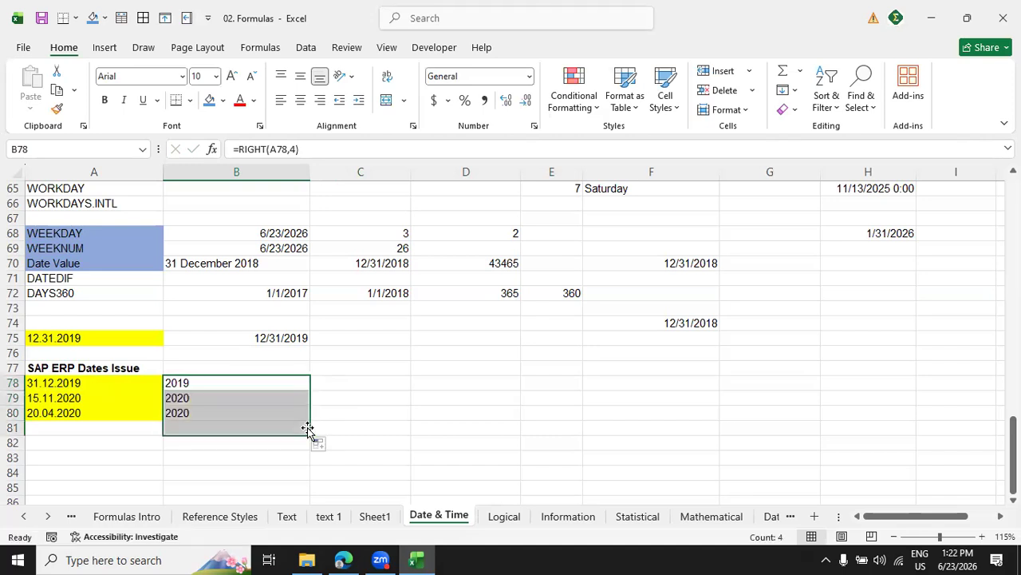
{"action": "left_click", "coordinate": [236, 431]}
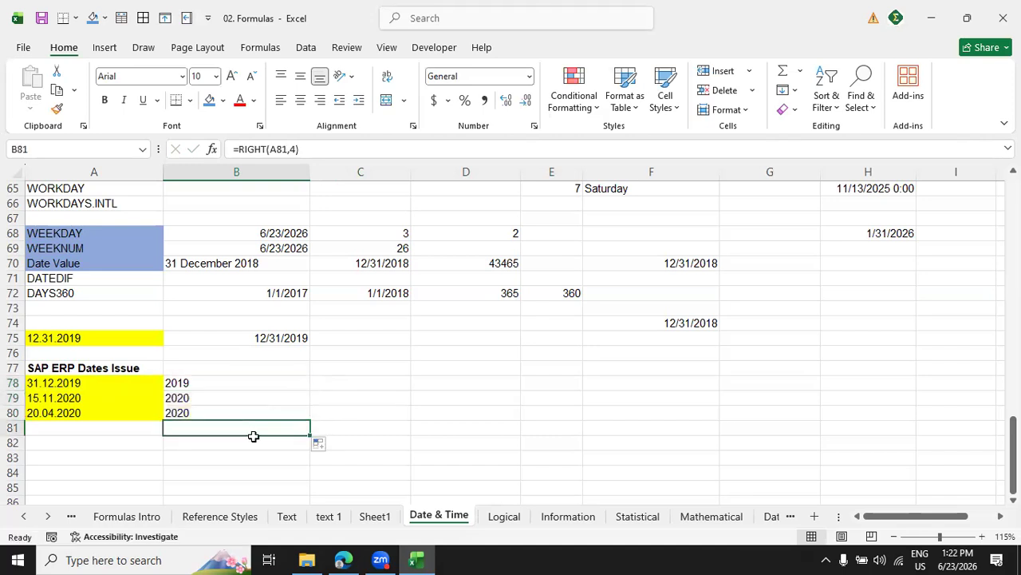
{"action": "key", "text": "BackSpace"}
{"action": "left_click", "coordinate": [318, 474]}
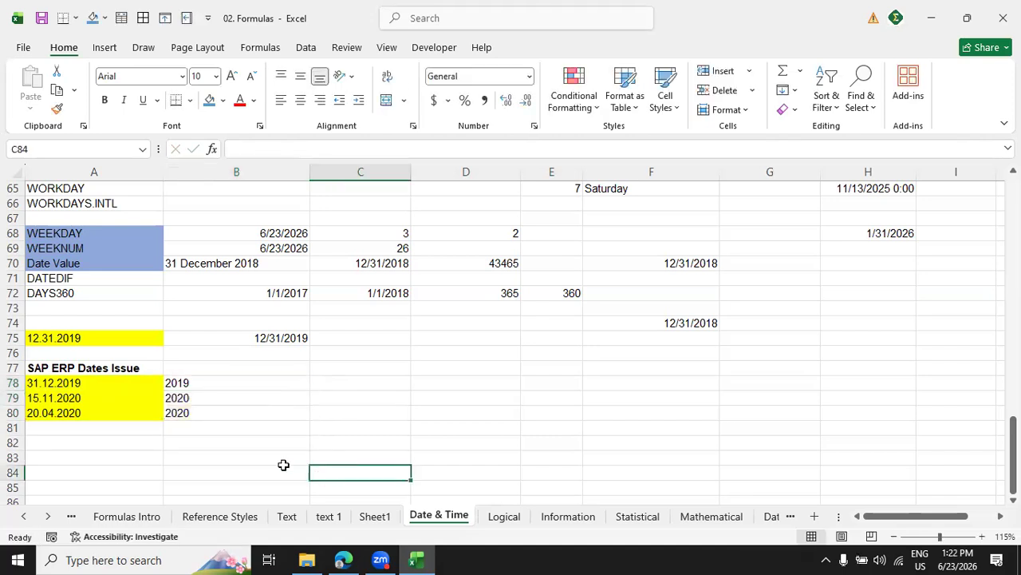
Wrap the B78 formula in VALUE as =VALUE(RIGHT(A78,4)) and fill it down to B80.
{"action": "left_click", "coordinate": [215, 384]}
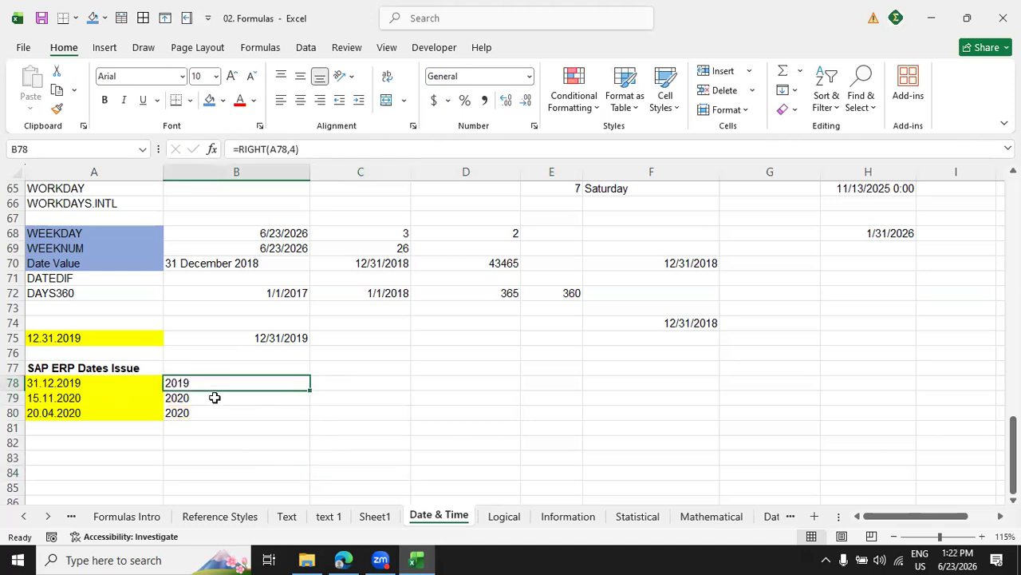
{"action": "left_click", "coordinate": [238, 149]}
{"action": "type", "text": "value"}
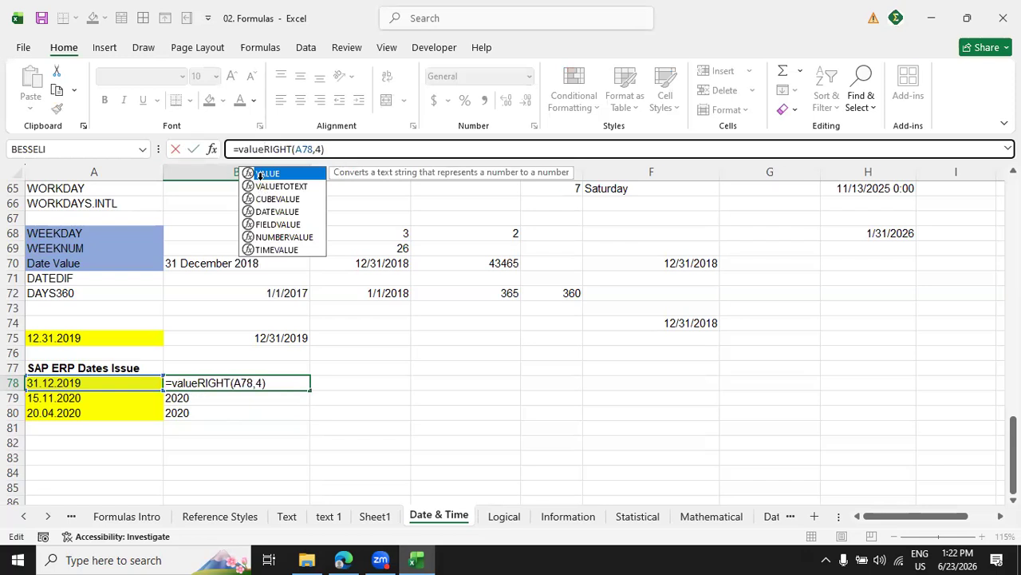
{"action": "type", "text": "("}
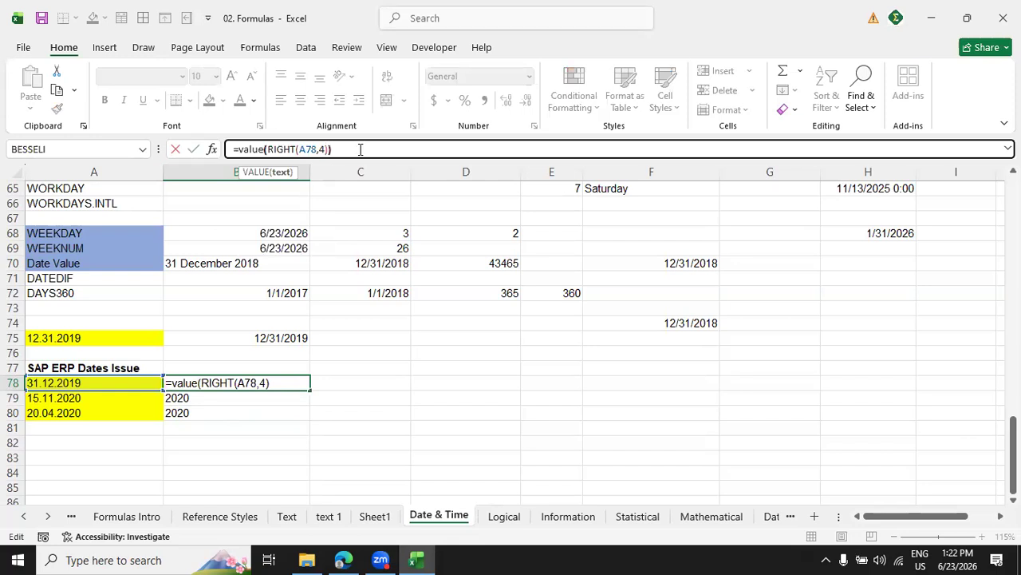
{"action": "key", "text": "Return"}
{"action": "left_click", "coordinate": [285, 383]}
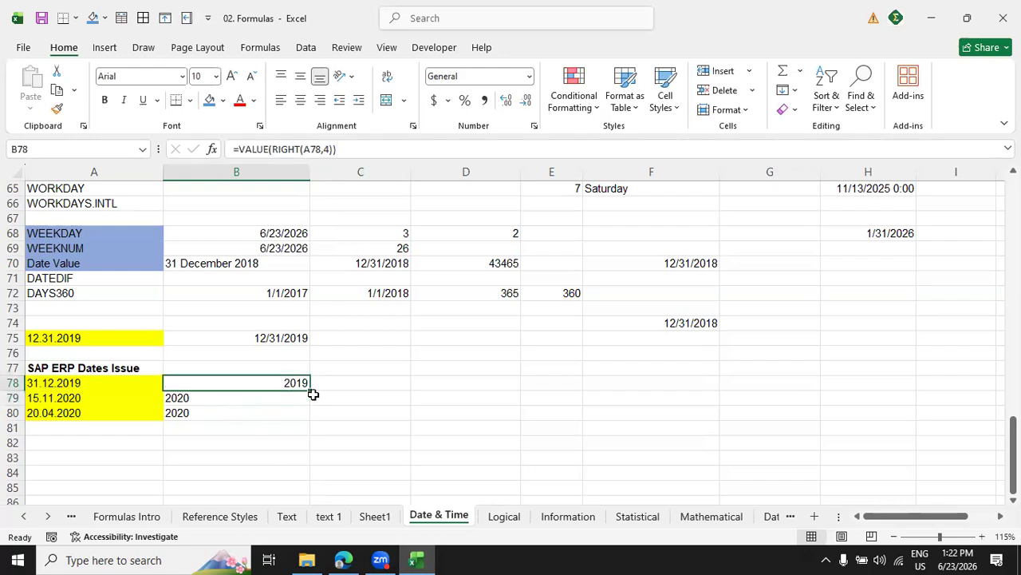
{"action": "left_click_drag", "start_coordinate": [311, 390], "coordinate": [311, 419]}
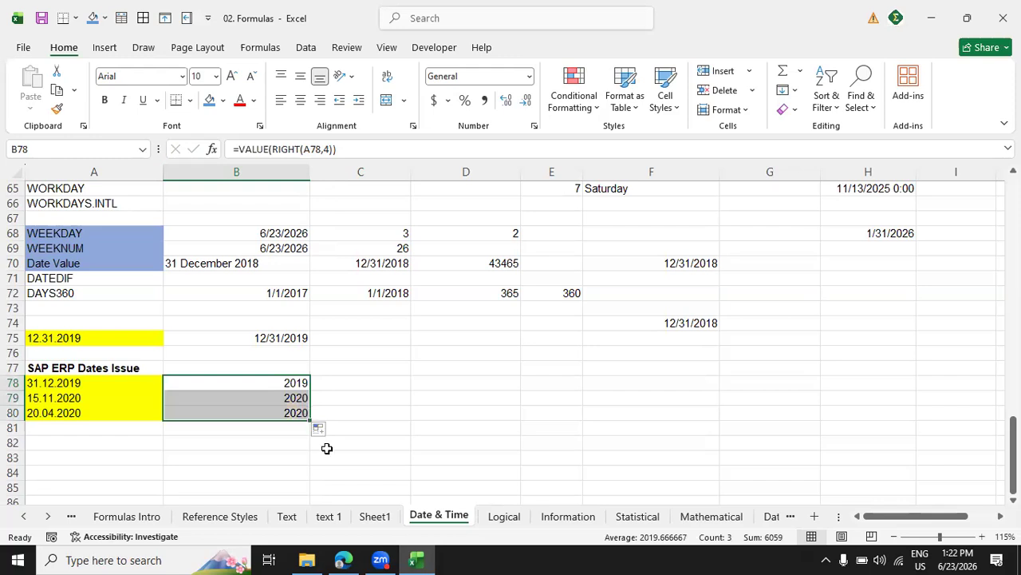
Copy the year formula from B78 into C78 as the base for the month formula.
{"action": "left_click", "coordinate": [362, 384]}
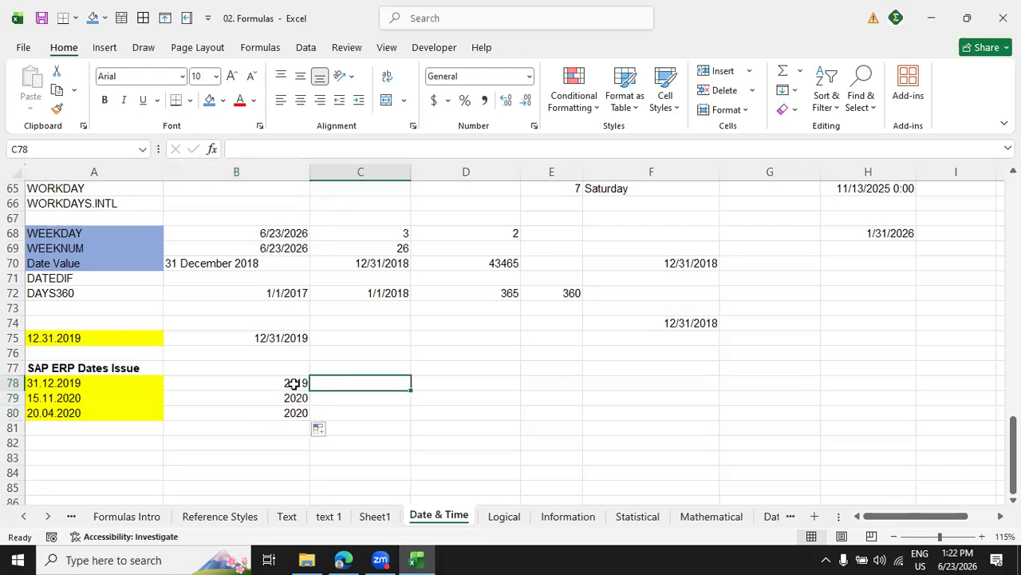
{"action": "left_click", "coordinate": [294, 384]}
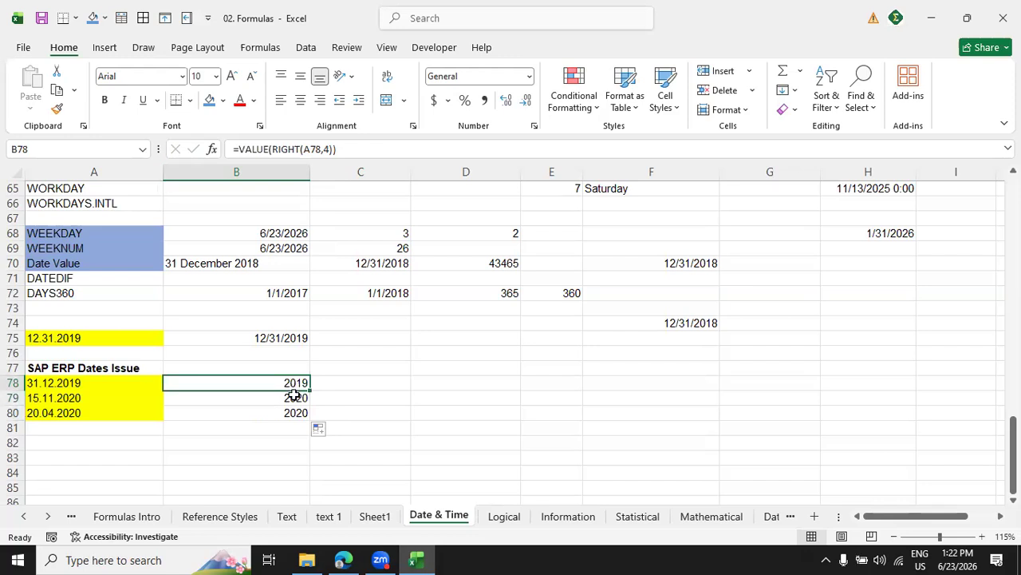
{"action": "key", "text": "ctrl+c"}
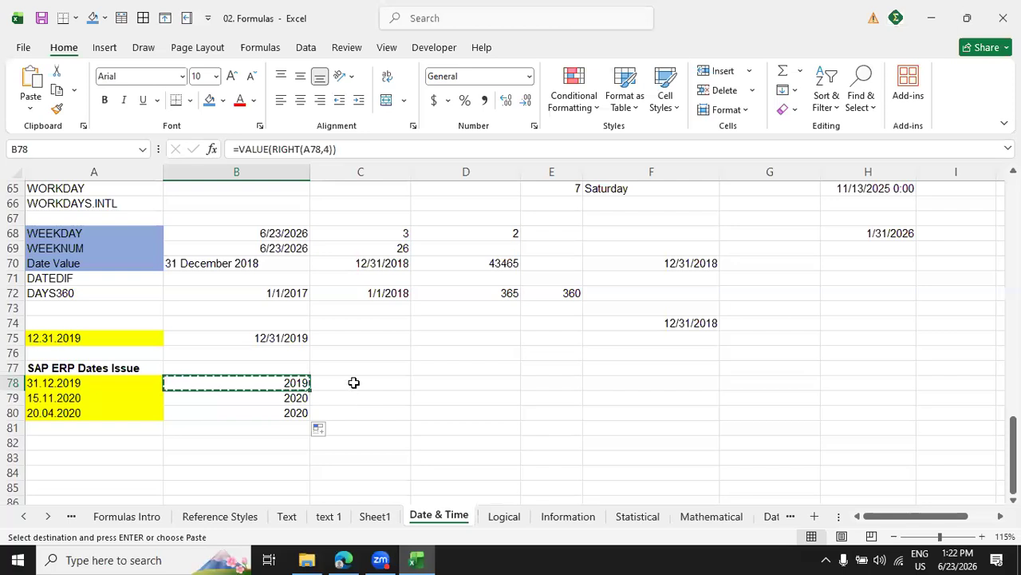
{"action": "left_click", "coordinate": [354, 382]}
{"action": "key", "text": "ctrl+v"}
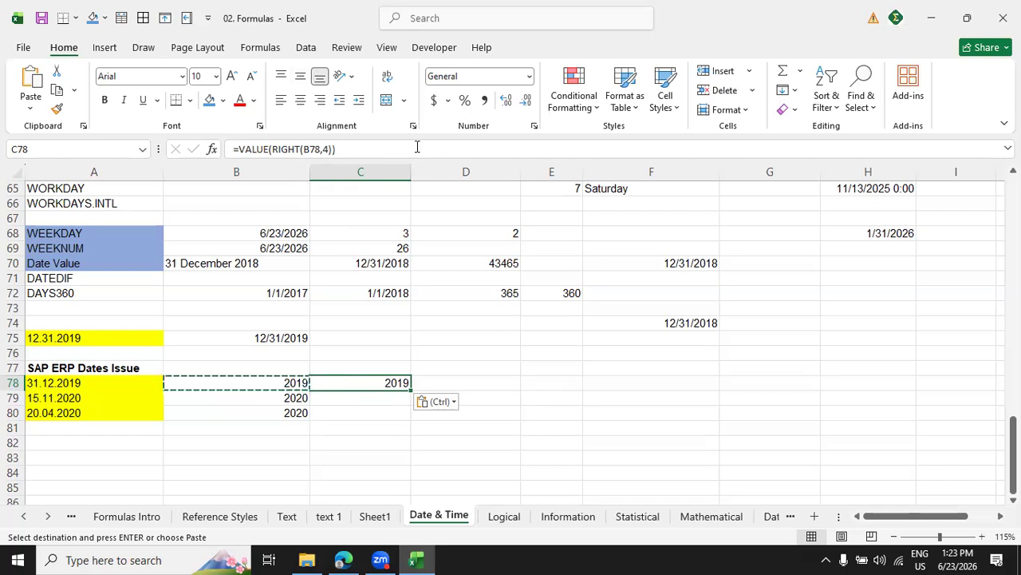
{"action": "key", "text": "Escape"}
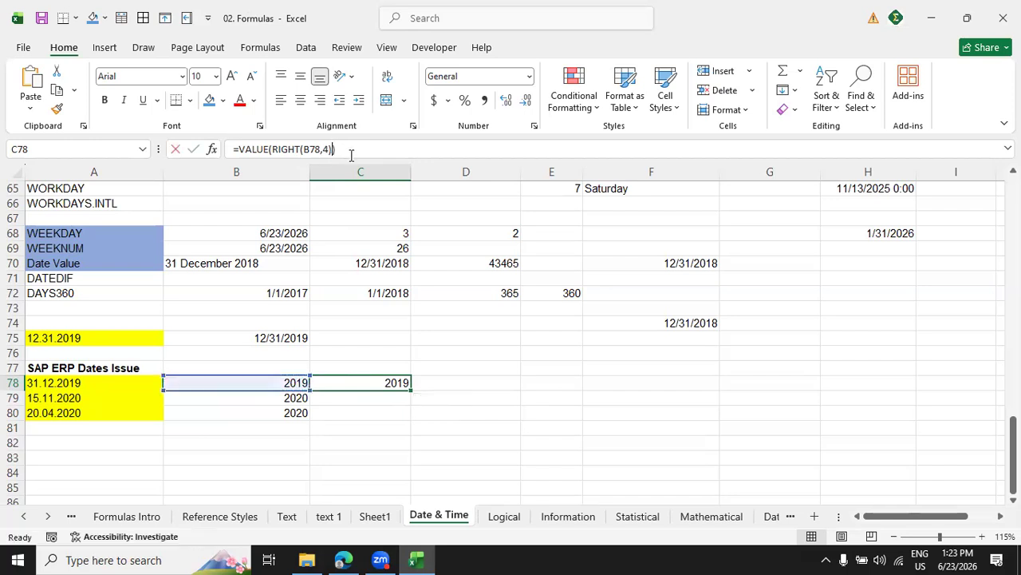
Change the formula in C78 to =VALUE(MID(A78,4,2)) to extract the month, and fill it down to C80.
{"action": "left_click", "coordinate": [349, 152]}
{"action": "key", "text": "BackSpace"}
{"action": "key", "text": "BackSpace"}
{"action": "key", "text": "BackSpace"}
{"action": "key", "text": "BackSpace"}
{"action": "key", "text": "BackSpace"}
{"action": "key", "text": "BackSpace"}
{"action": "key", "text": "BackSpace"}
{"action": "key", "text": "BackSpace"}
{"action": "key", "text": "BackSpace"}
{"action": "key", "text": "BackSpace"}
{"action": "key", "text": "BackSpace"}
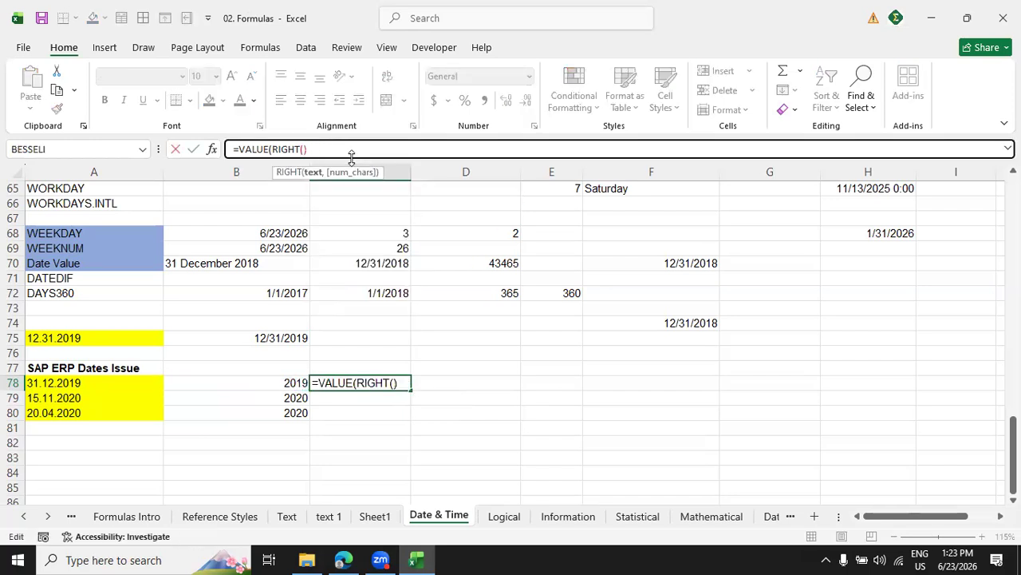
{"action": "key", "text": "BackSpace"}
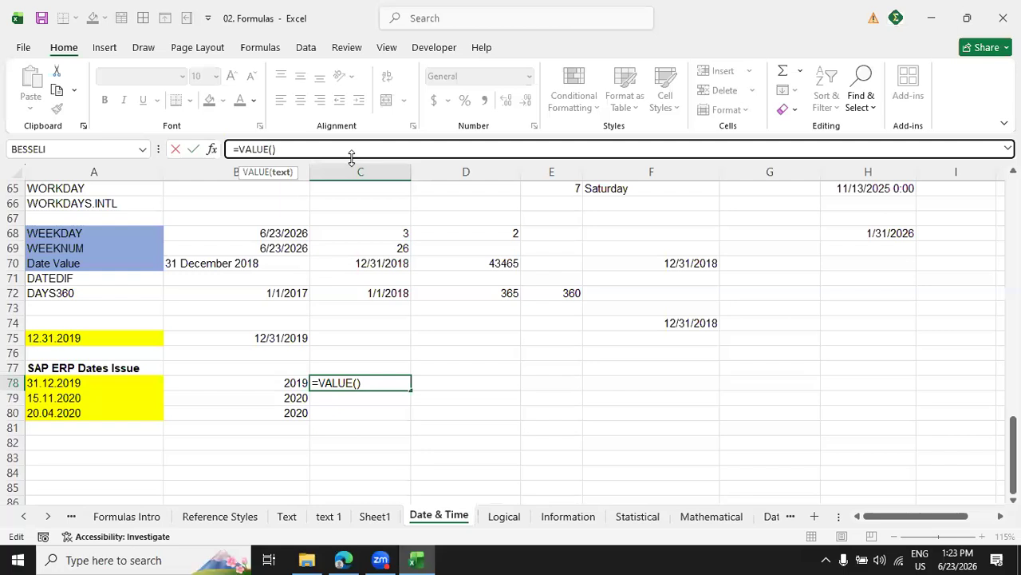
{"action": "type", "text": "mid("}
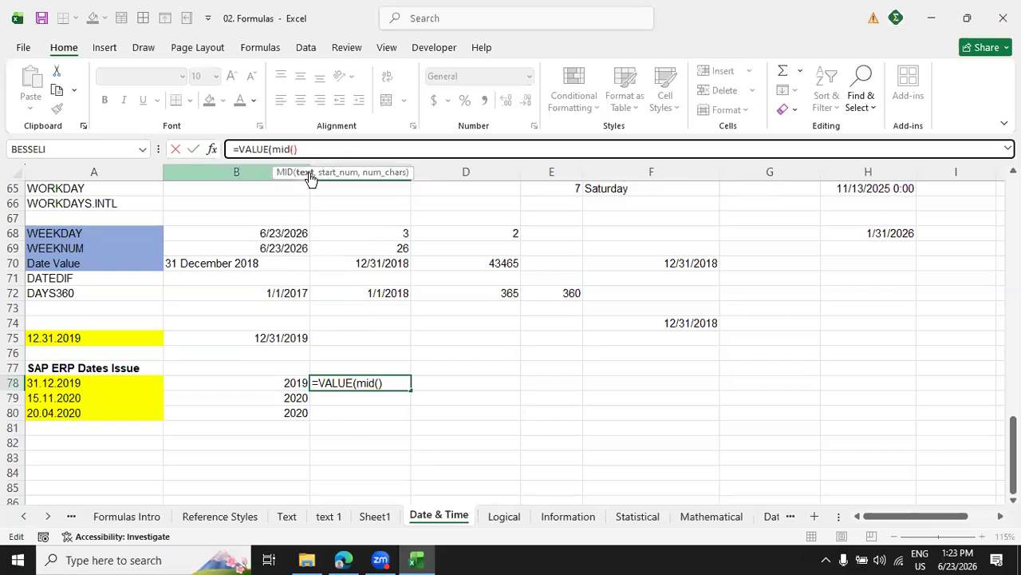
{"action": "left_click", "coordinate": [89, 383]}
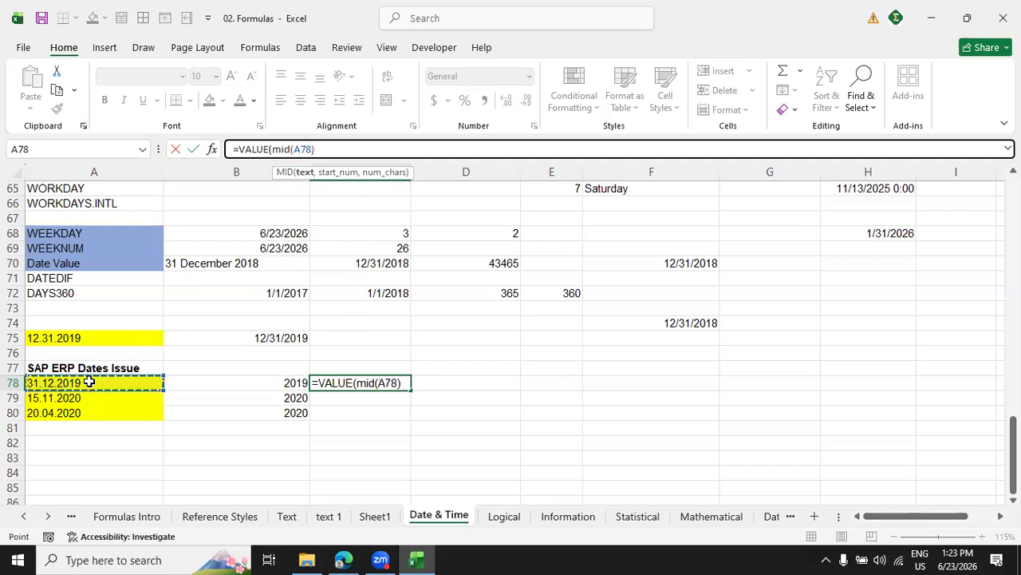
{"action": "type", "text": ","}
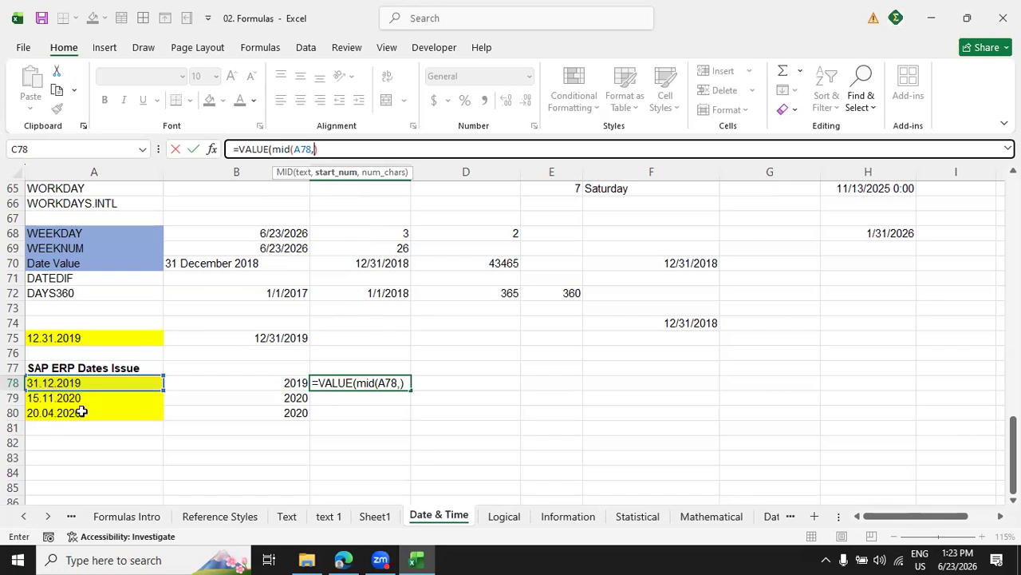
{"action": "type", "text": "4,"}
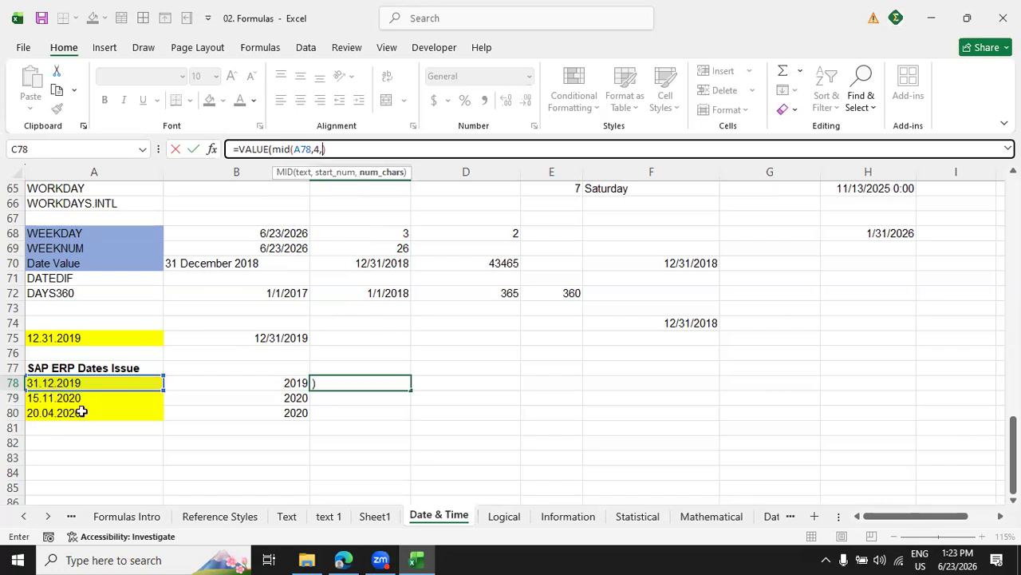
{"action": "type", "text": "2))"}
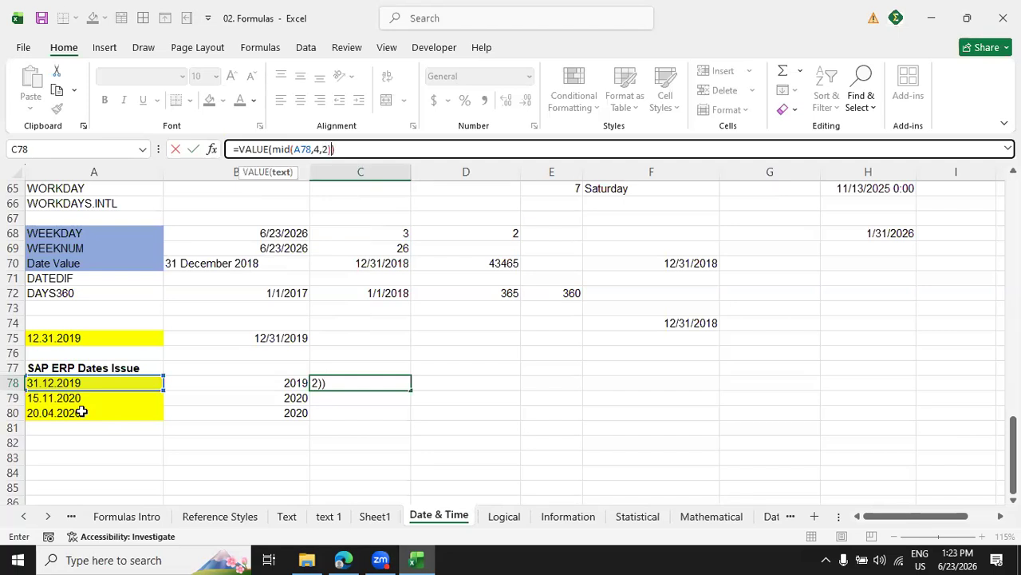
{"action": "key", "text": "Return"}
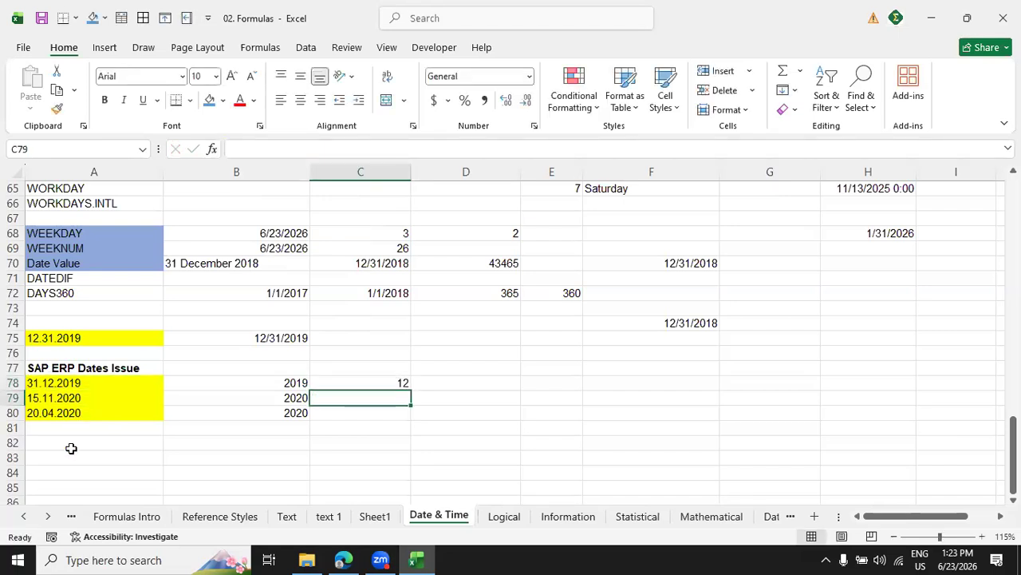
{"action": "left_click", "coordinate": [402, 386]}
{"action": "left_click_drag", "start_coordinate": [407, 393], "coordinate": [409, 416]}
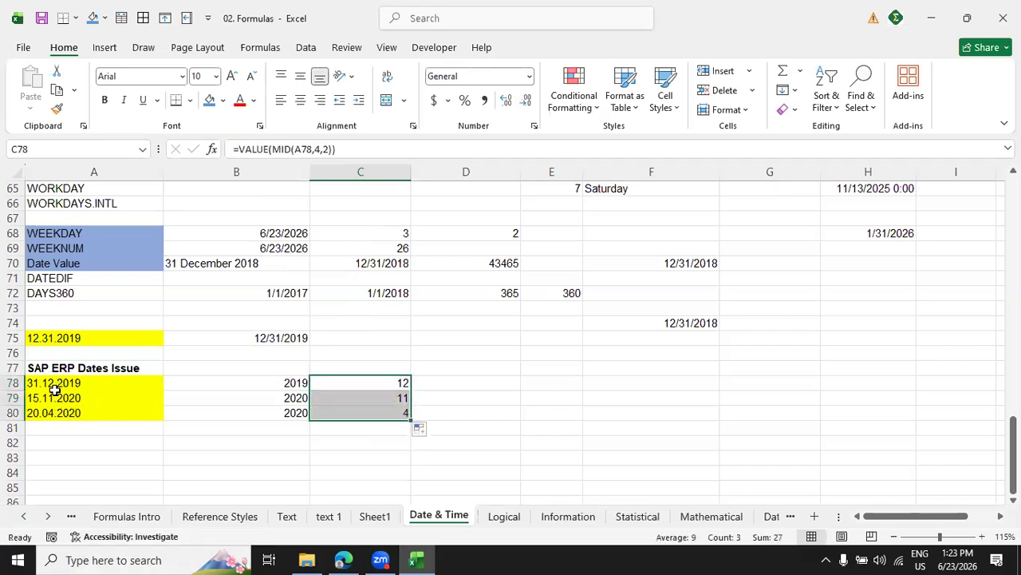
Copy the year formula from B78 into D78 as the base for the day formula.
{"action": "left_click", "coordinate": [285, 383]}
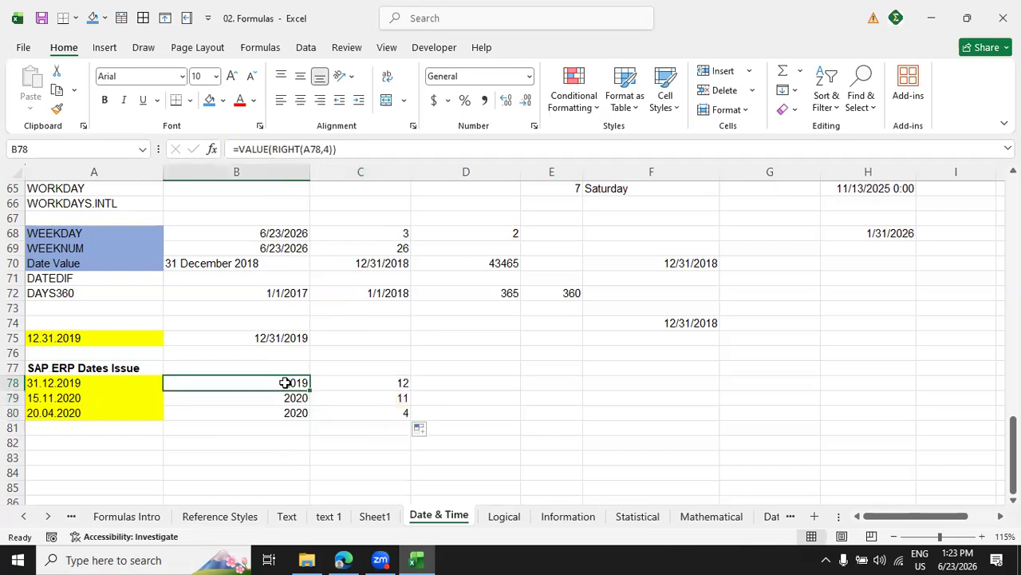
{"action": "key", "text": "ctrl+c"}
{"action": "left_click", "coordinate": [467, 385]}
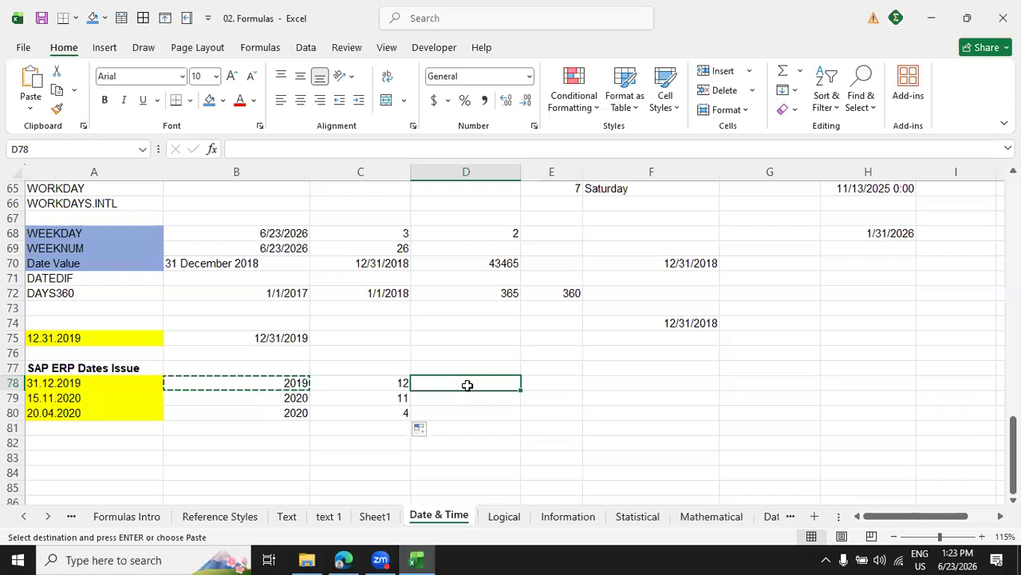
{"action": "key", "text": "ctrl+v"}
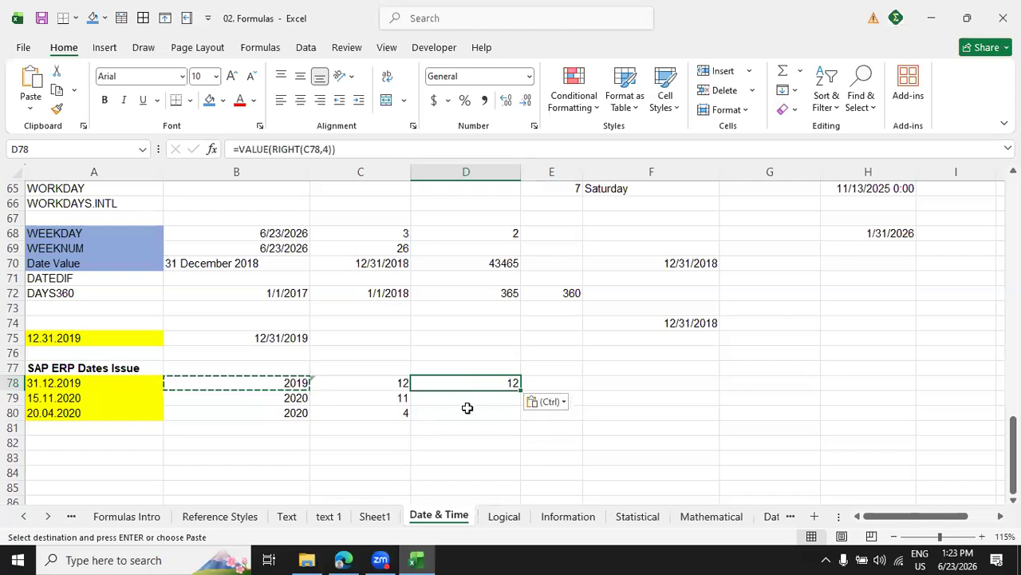
Change the formula in D78 to =VALUE(LEFT(A78,2)) to extract the day, and fill it down to D80.
{"action": "left_click", "coordinate": [334, 150]}
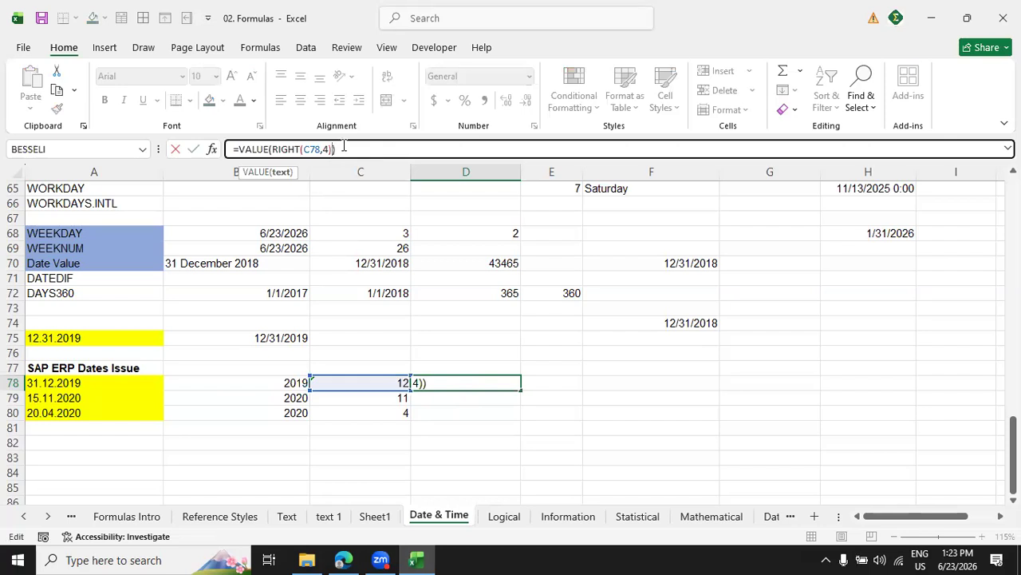
{"action": "key", "text": "BackSpace"}
{"action": "key", "text": "BackSpace"}
{"action": "key", "text": "BackSpace"}
{"action": "key", "text": "BackSpace"}
{"action": "key", "text": "BackSpace"}
{"action": "key", "text": "BackSpace"}
{"action": "key", "text": "BackSpace"}
{"action": "key", "text": "BackSpace"}
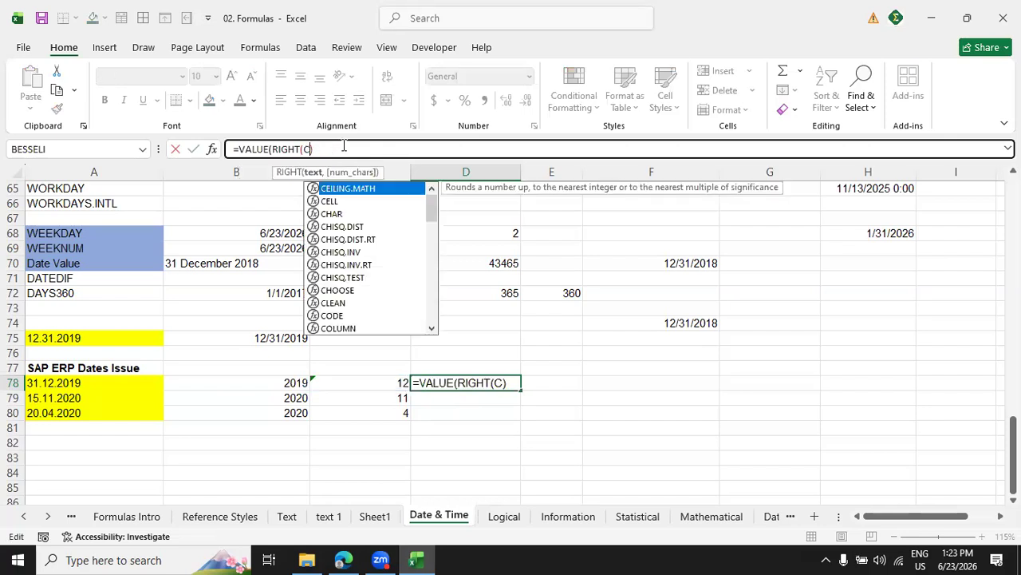
{"action": "key", "text": "BackSpace"}
{"action": "key", "text": "BackSpace"}
{"action": "key", "text": "BackSpace"}
{"action": "key", "text": "BackSpace"}
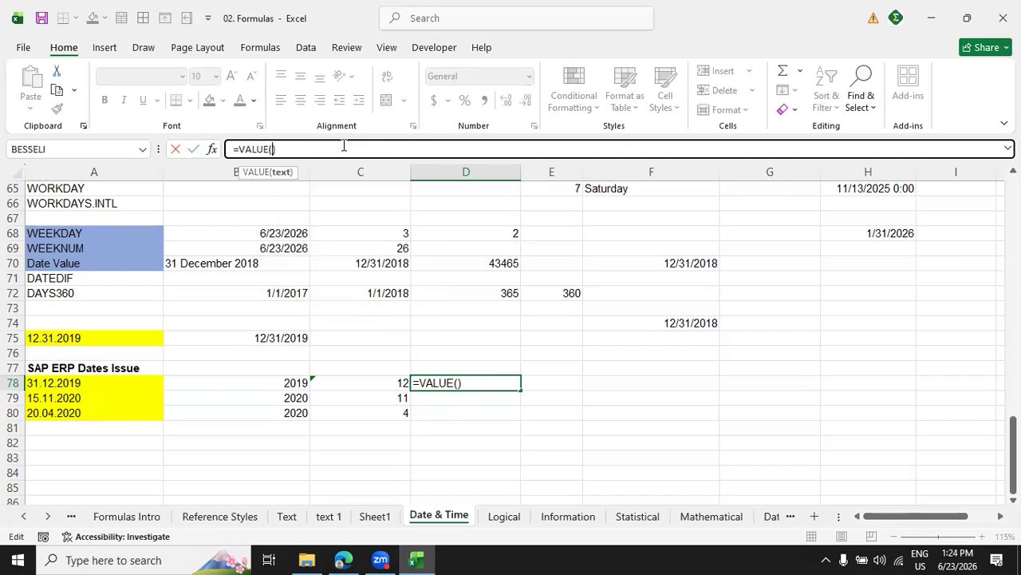
{"action": "type", "text": "left"}
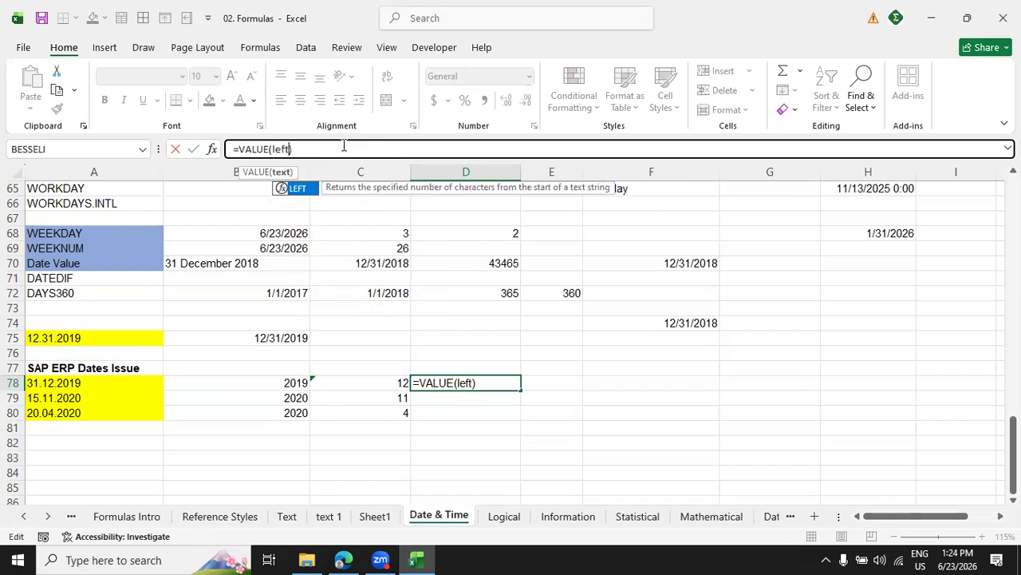
{"action": "type", "text": "("}
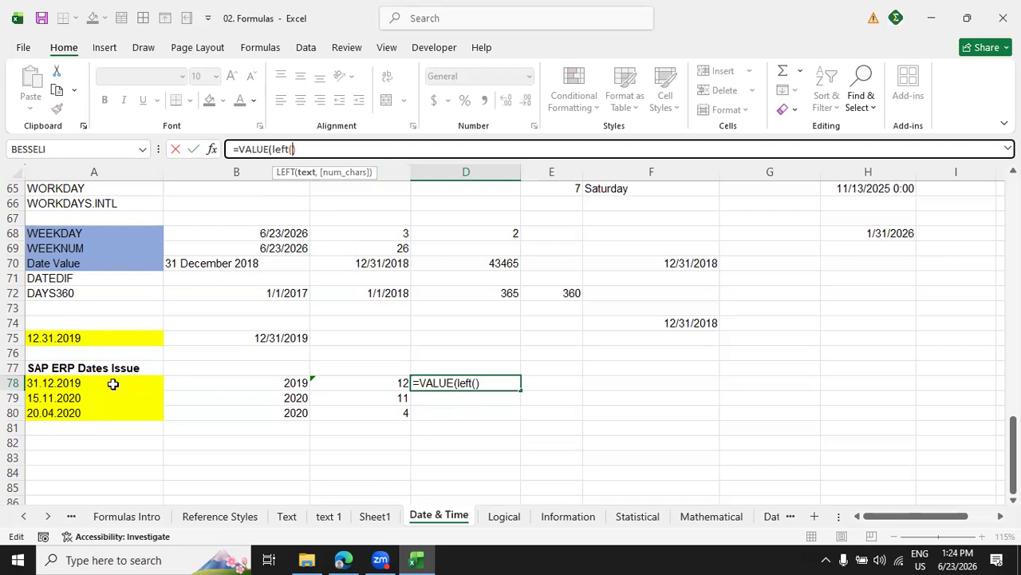
{"action": "left_click", "coordinate": [112, 383]}
{"action": "type", "text": ",2"}
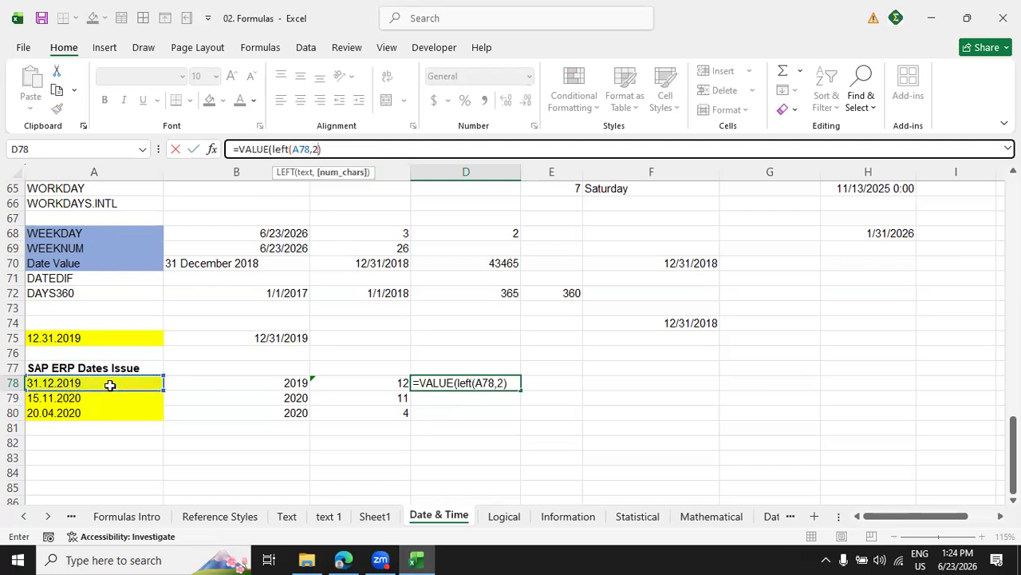
{"action": "type", "text": ")"}
{"action": "key", "text": "Return"}
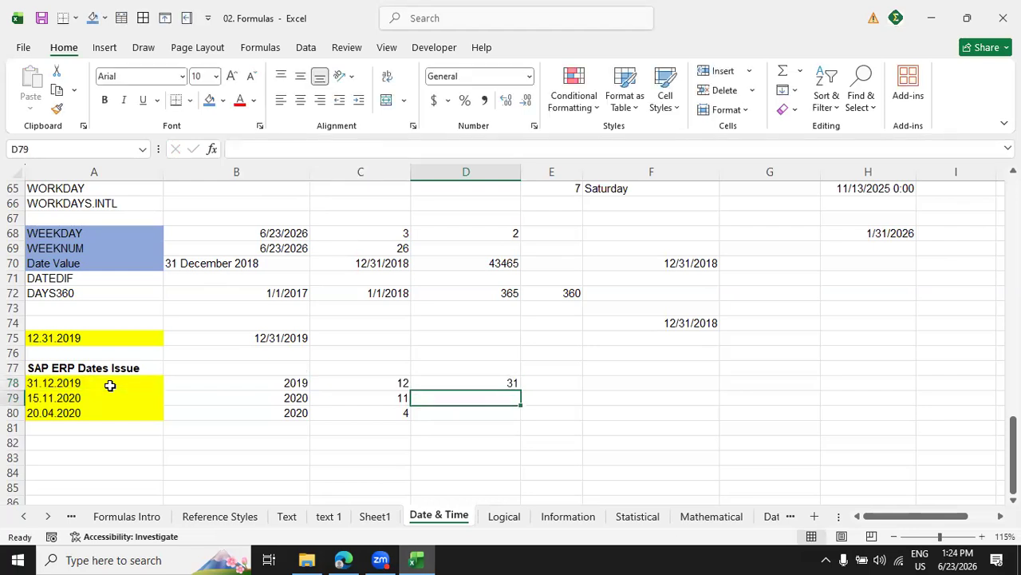
{"action": "left_click", "coordinate": [514, 382]}
{"action": "left_click_drag", "start_coordinate": [523, 389], "coordinate": [530, 433]}
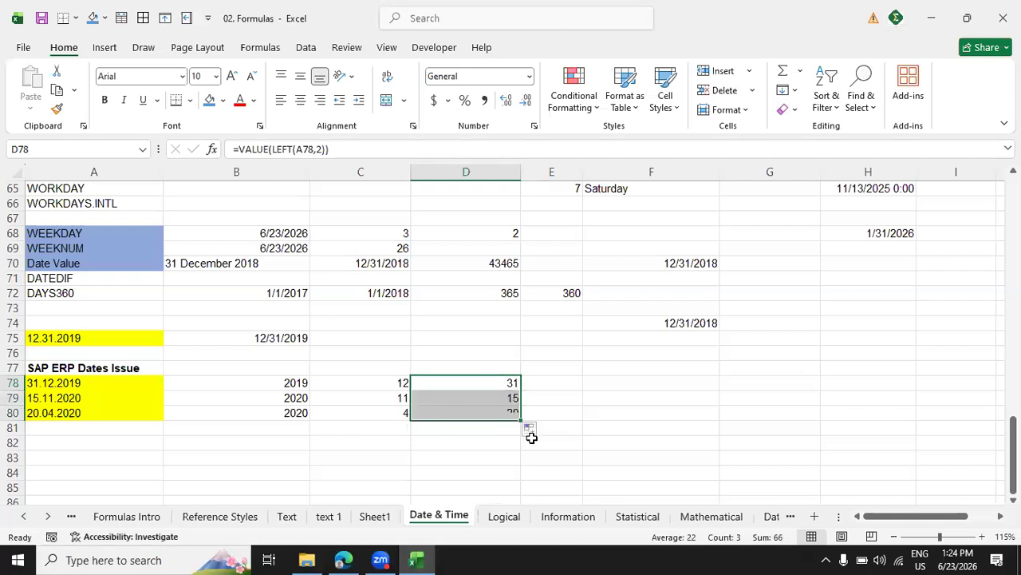
Label the extracted columns year, month and day in cells B77, C77 and D77.
{"action": "left_click", "coordinate": [293, 369]}
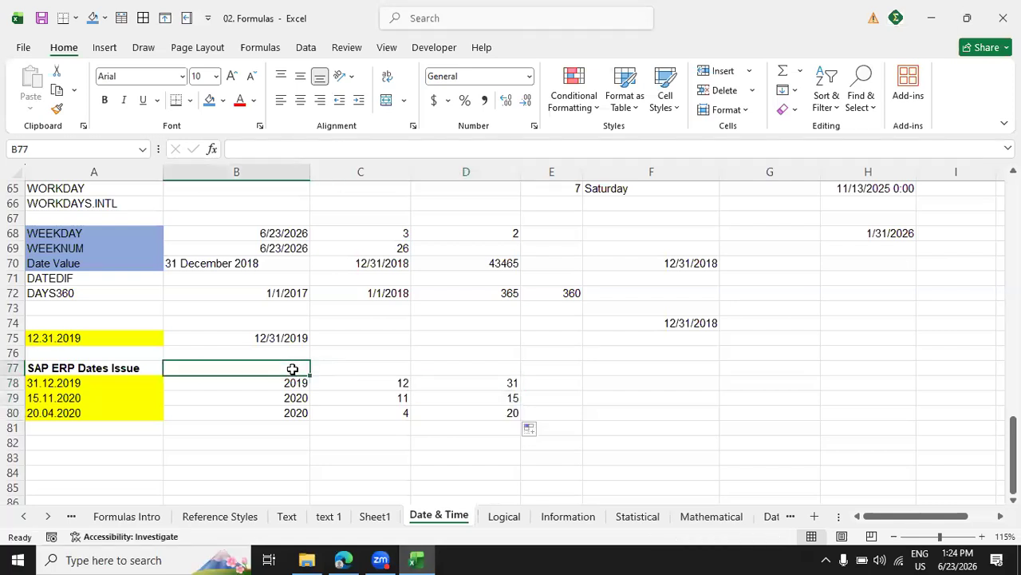
{"action": "type", "text": "ear"}
{"action": "key", "text": "BackSpace"}
{"action": "type", "text": "yea"}
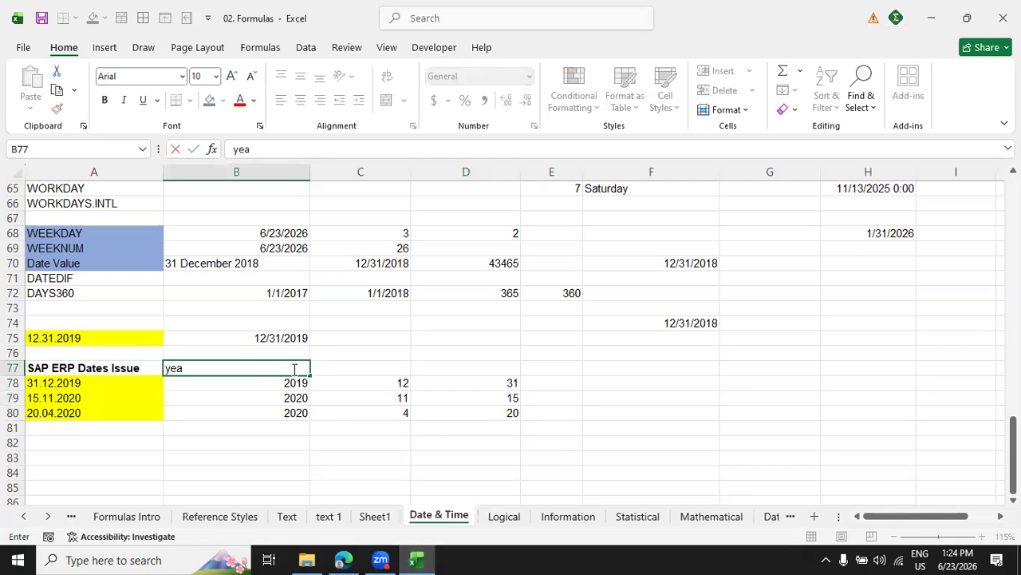
{"action": "key", "text": "Tab"}
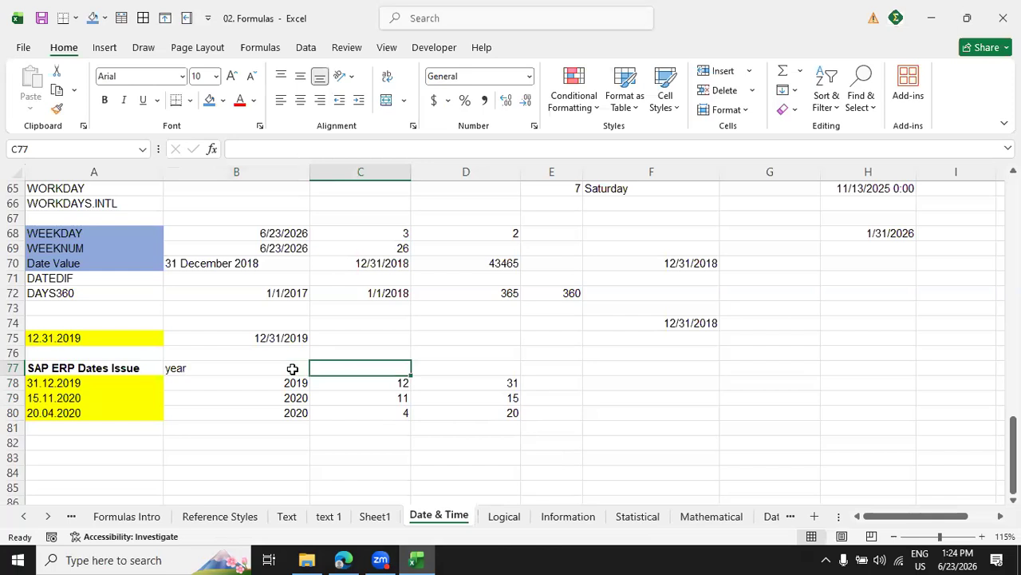
{"action": "type", "text": "month"}
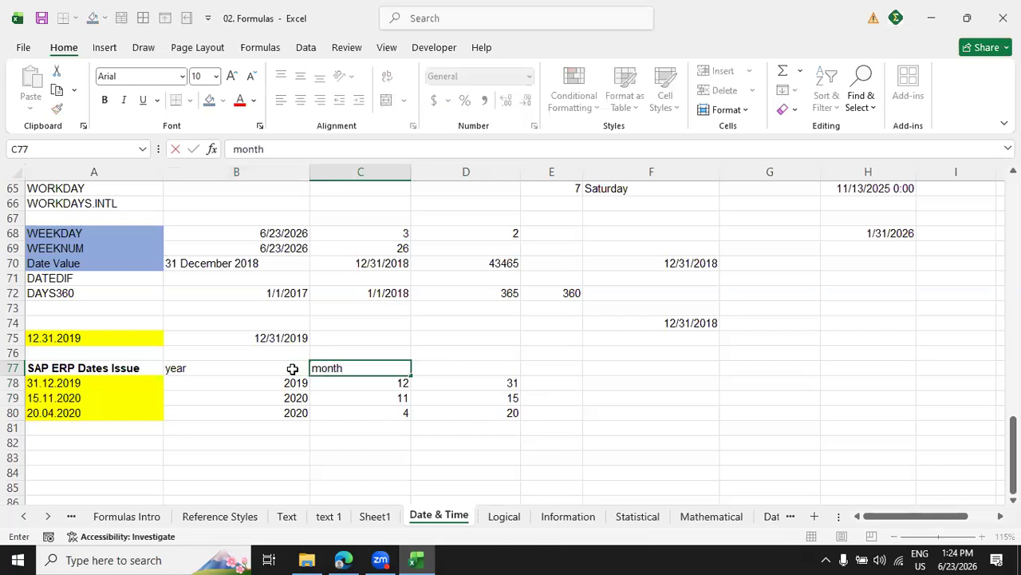
{"action": "key", "text": "Tab"}
{"action": "type", "text": "da"}
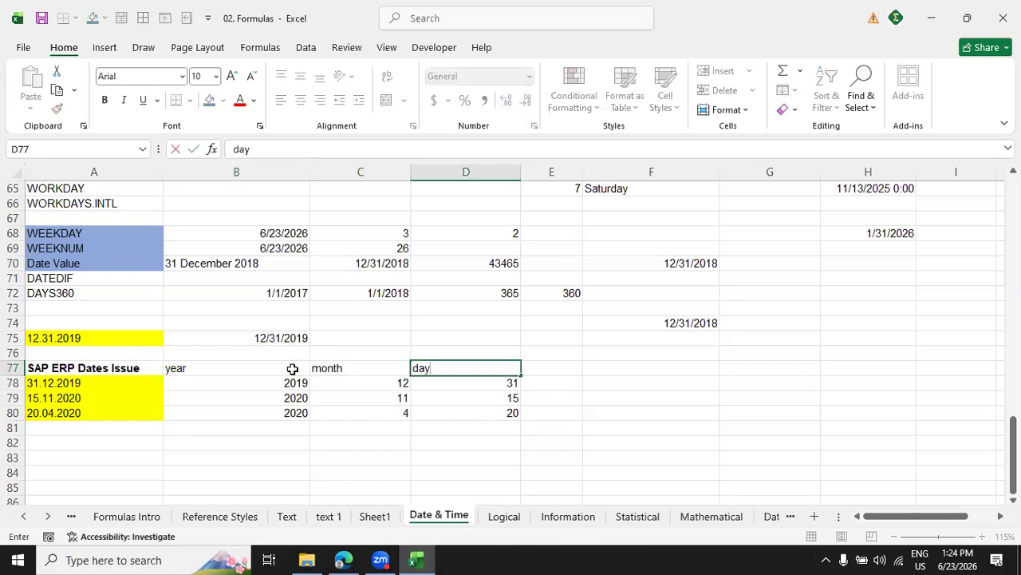
{"action": "key", "text": "Tab"}
{"action": "key", "text": "Tab"}
Enter the heading date in cell F77 for the rebuilt dates.
{"action": "type", "text": "da"}
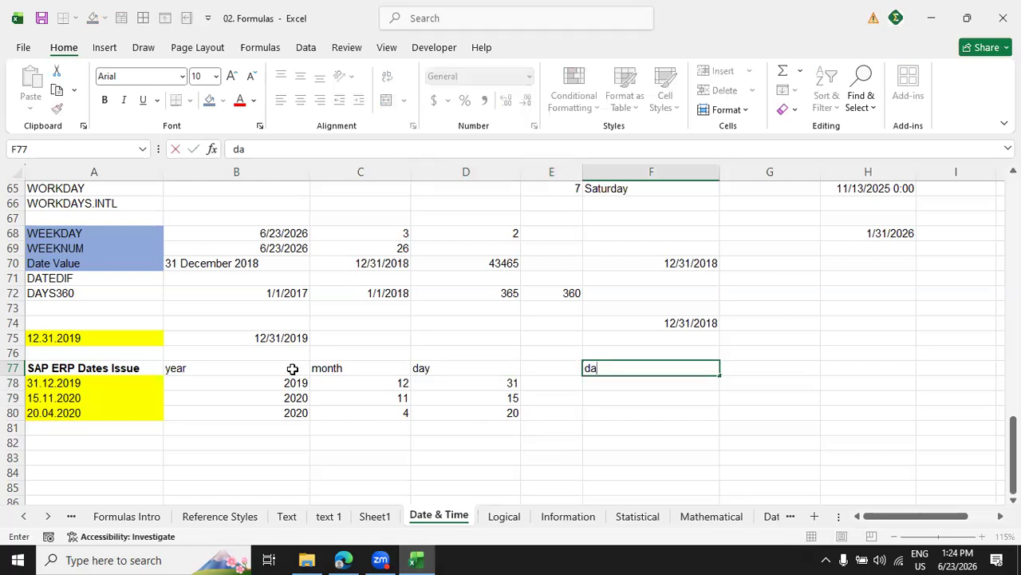
{"action": "type", "text": "te"}
{"action": "key", "text": "Return"}
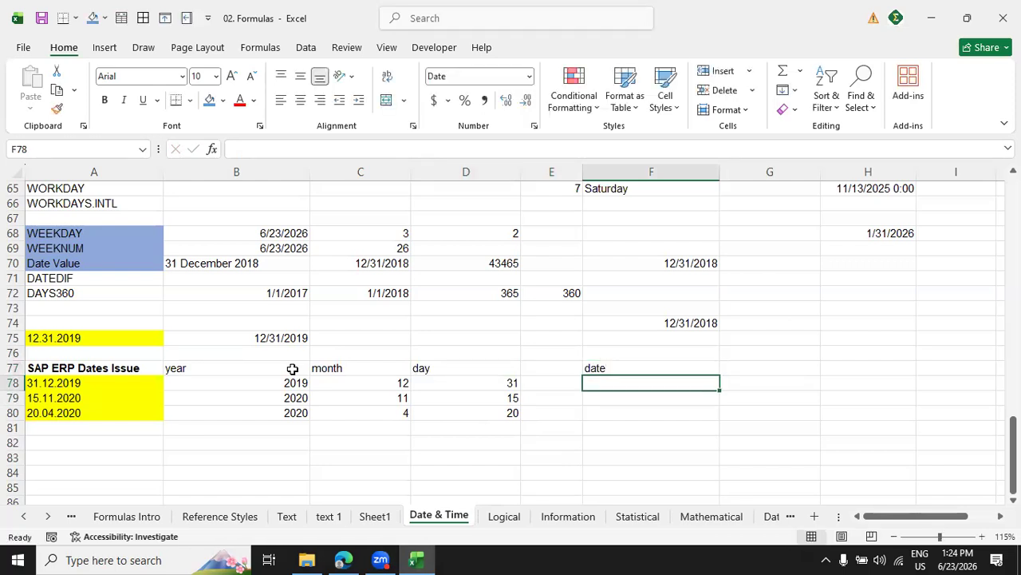
Combine the parts in F78 with =DATE(B78,C78,D78) and fill the formula down to F80.
{"action": "type", "text": "=date"}
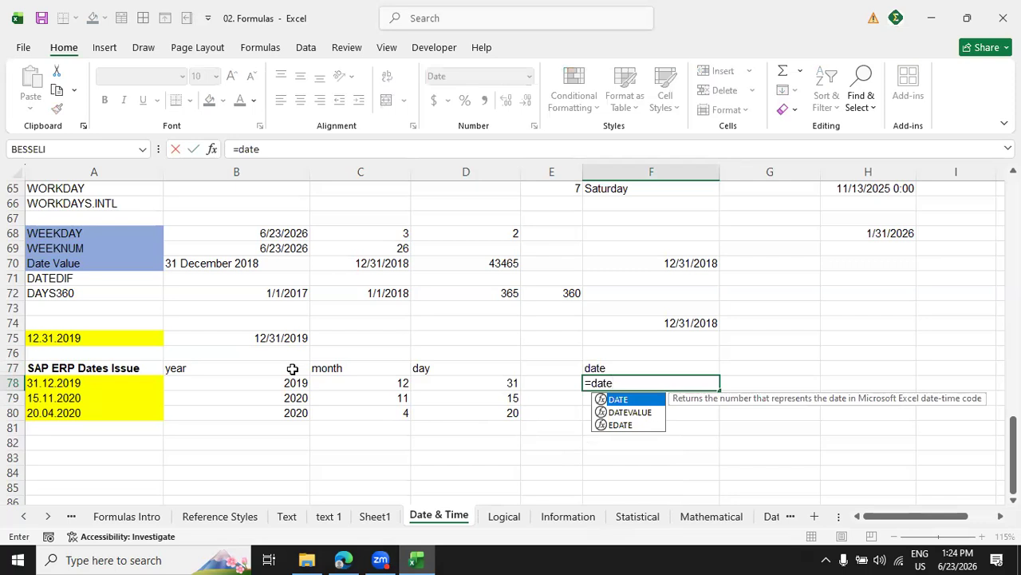
{"action": "type", "text": "("}
{"action": "left_click", "coordinate": [297, 383]}
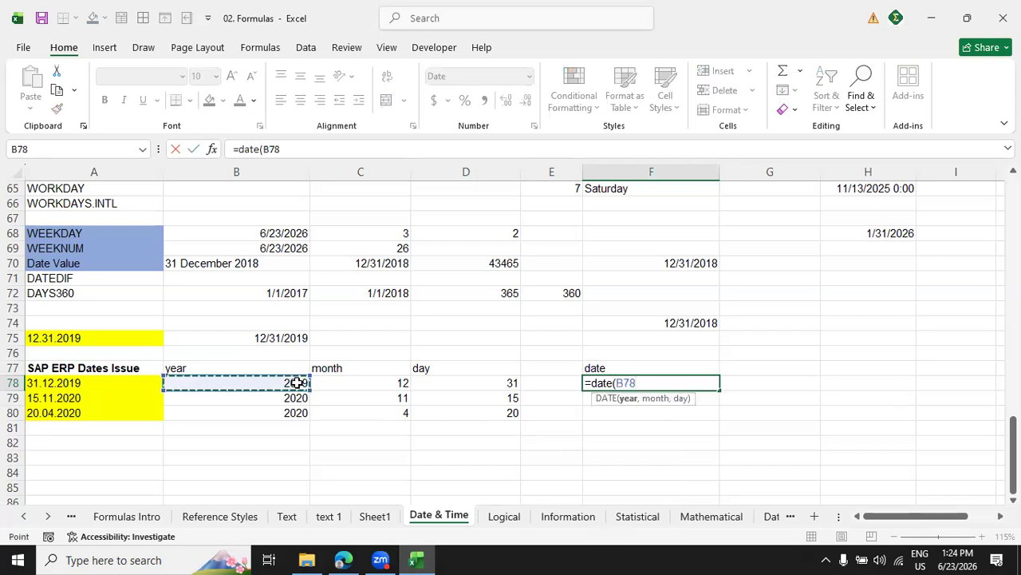
{"action": "type", "text": ","}
{"action": "left_click", "coordinate": [339, 384]}
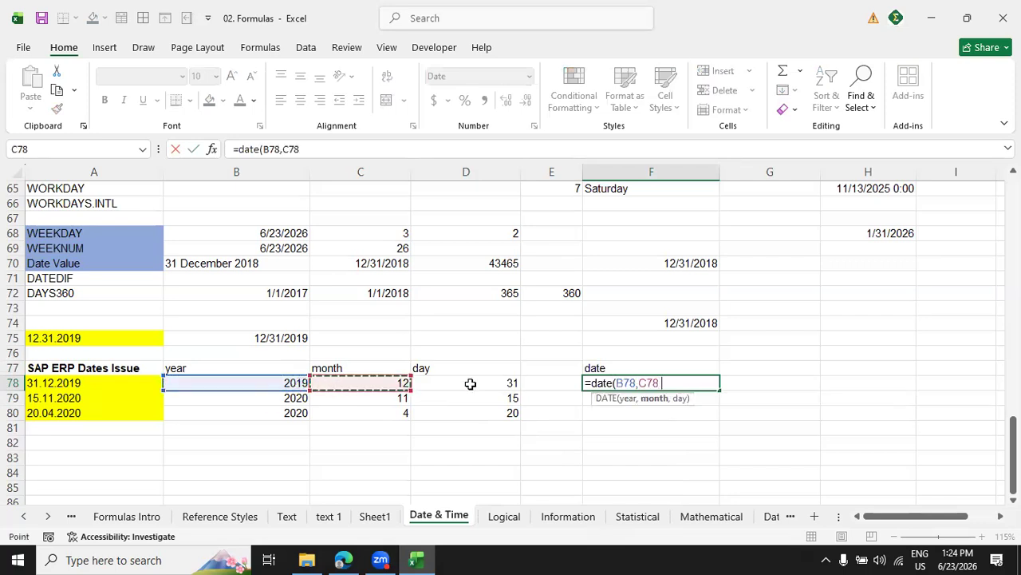
{"action": "type", "text": ","}
{"action": "left_click", "coordinate": [439, 391]}
{"action": "type", "text": ")"}
{"action": "key", "text": "Return"}
{"action": "left_click", "coordinate": [669, 383]}
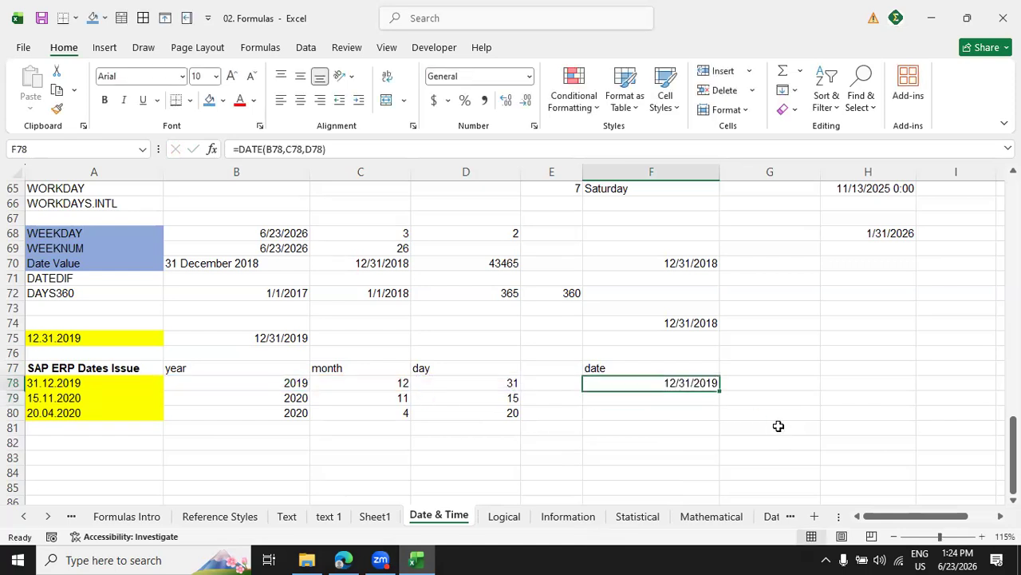
{"action": "left_click_drag", "start_coordinate": [720, 390], "coordinate": [721, 418]}
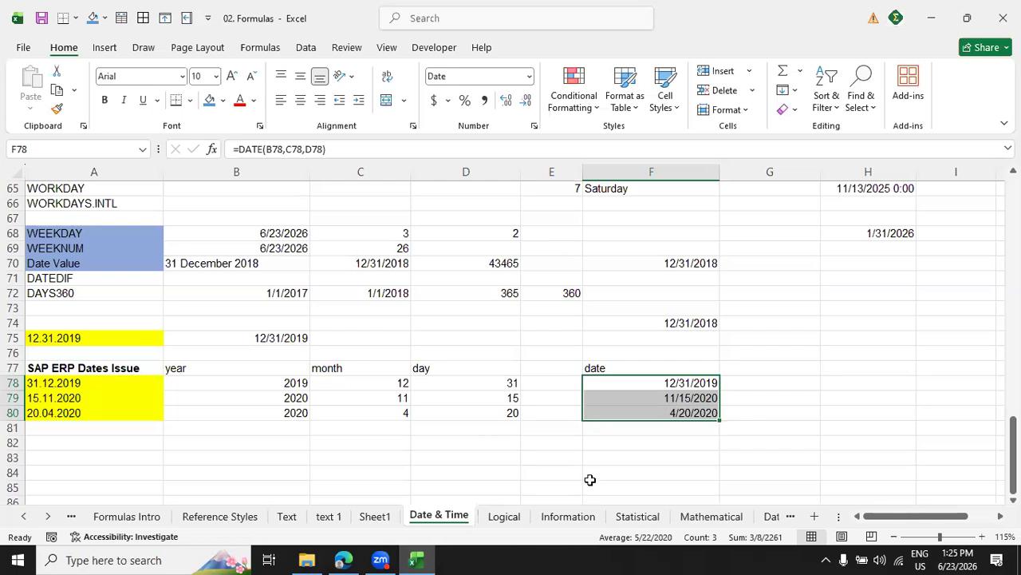
{"action": "scroll", "coordinate": [589, 479], "scroll_direction": "up", "scroll_amount": 20}
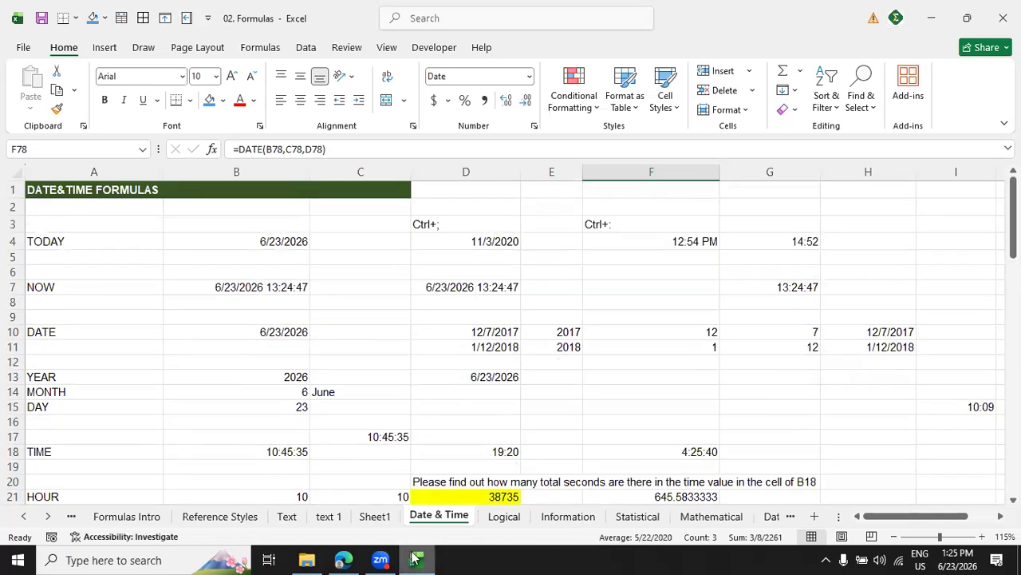
{"action": "left_click", "coordinate": [798, 384]}
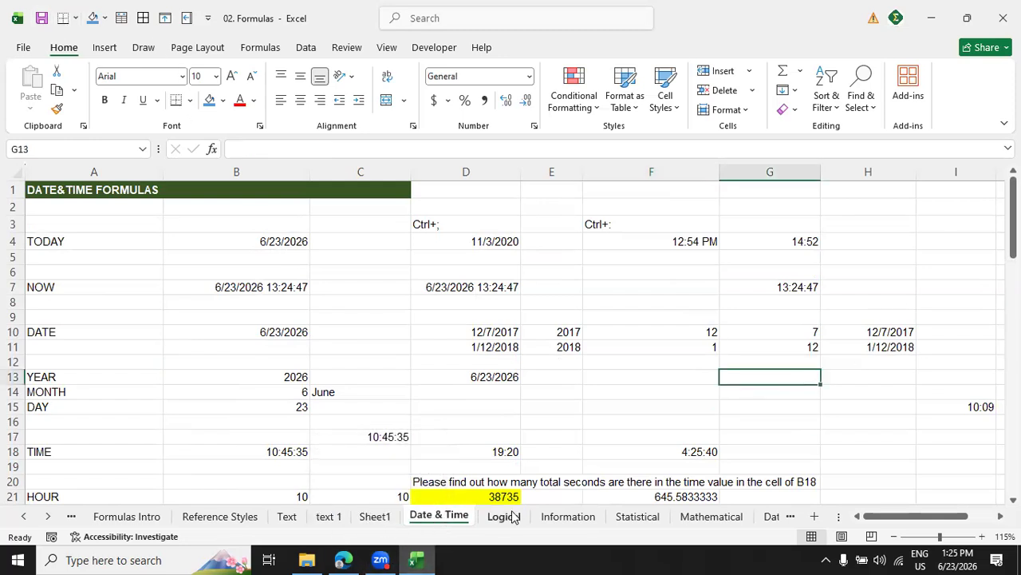
{"action": "scroll", "coordinate": [477, 418], "scroll_direction": "down", "scroll_amount": 10}
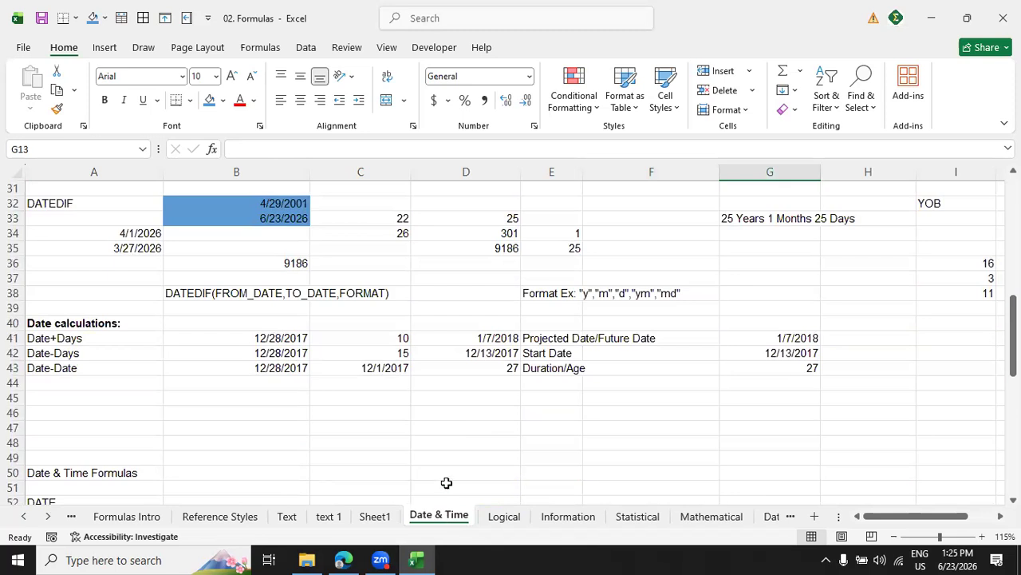
{"action": "scroll", "coordinate": [447, 482], "scroll_direction": "up", "scroll_amount": 5}
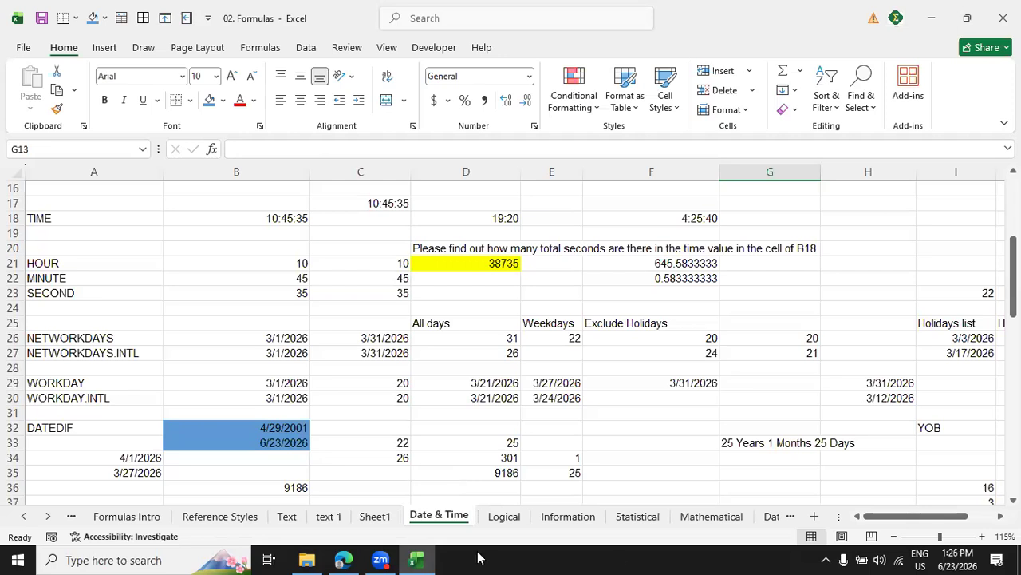
Switch to the Logical sheet and examine the IF example's names, marks, pass mark in C4 and Status formulas.
{"action": "left_click", "coordinate": [498, 514]}
{"action": "scroll", "coordinate": [496, 513], "scroll_direction": "up", "scroll_amount": 4}
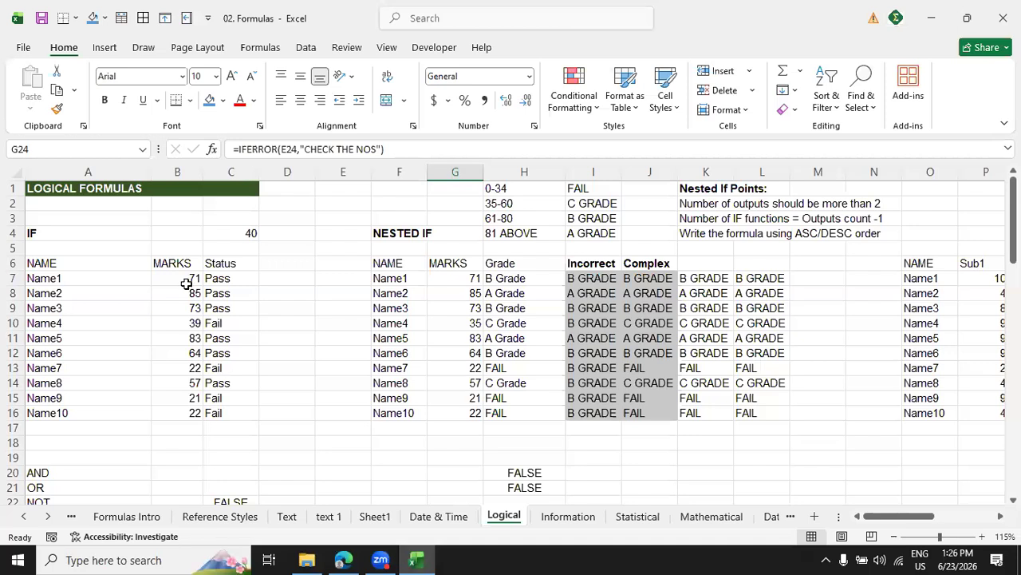
{"action": "left_click_drag", "start_coordinate": [82, 278], "coordinate": [102, 413]}
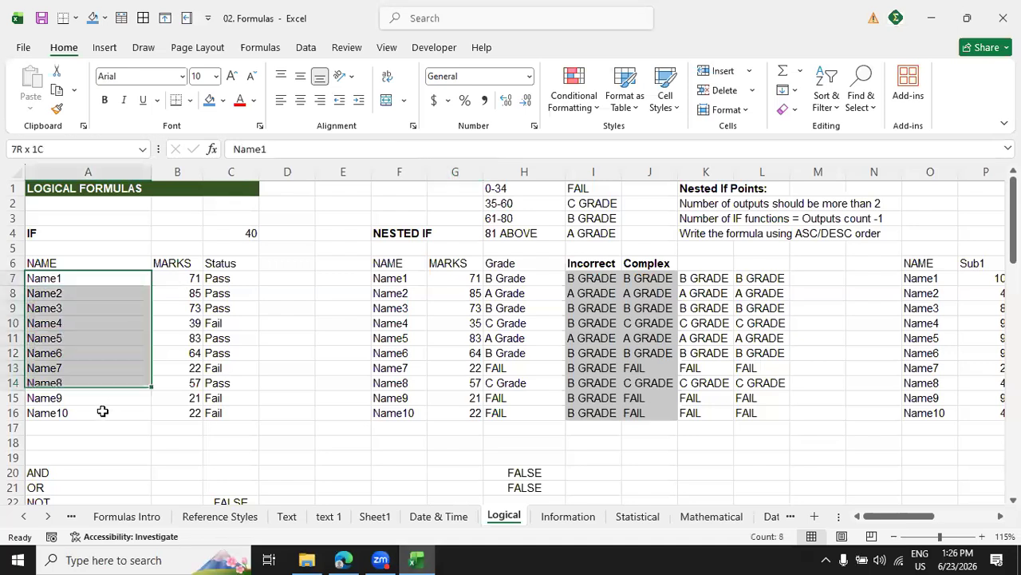
{"action": "left_click_drag", "start_coordinate": [180, 278], "coordinate": [177, 408]}
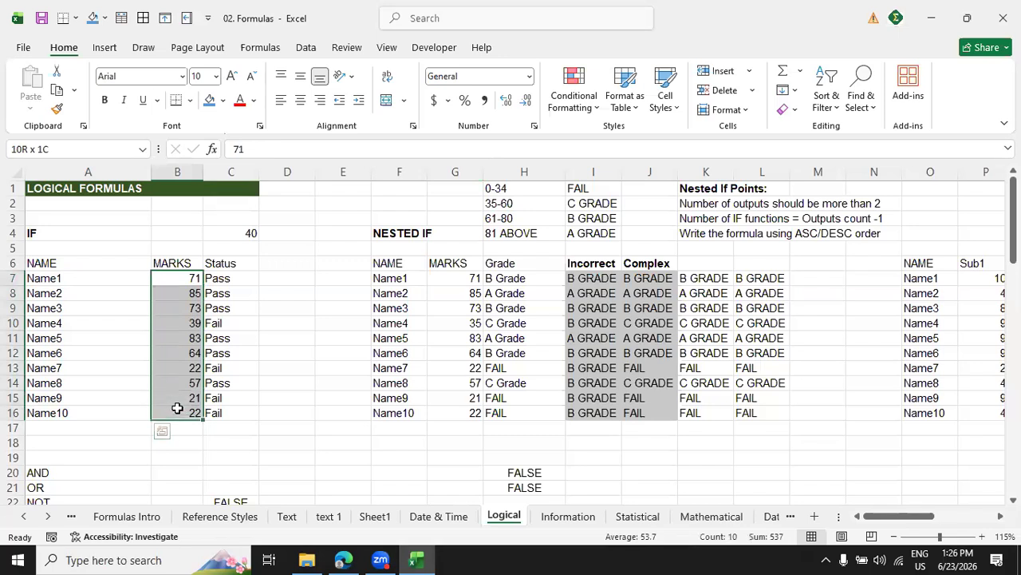
{"action": "left_click", "coordinate": [246, 233]}
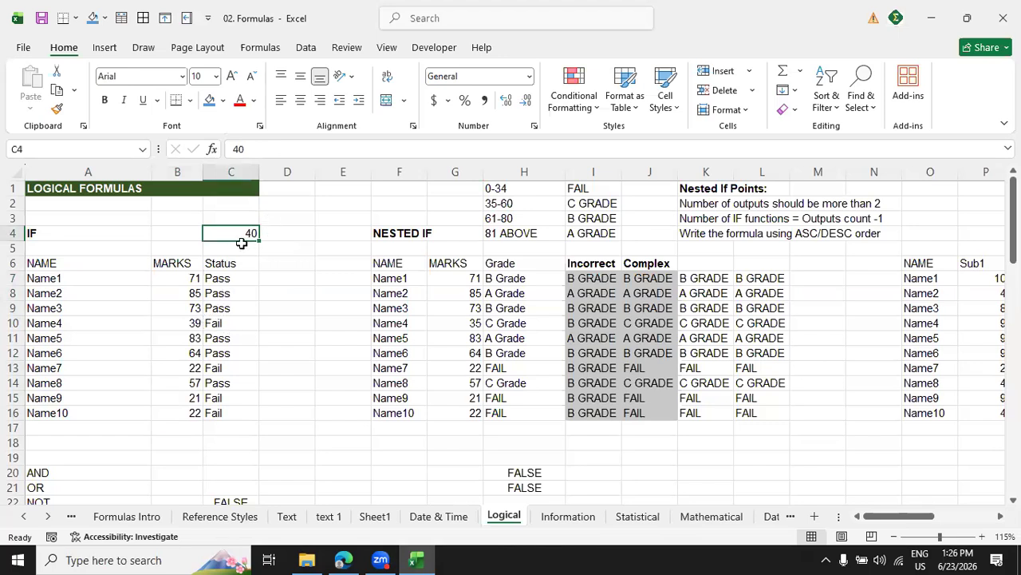
{"action": "left_click_drag", "start_coordinate": [236, 278], "coordinate": [233, 410]}
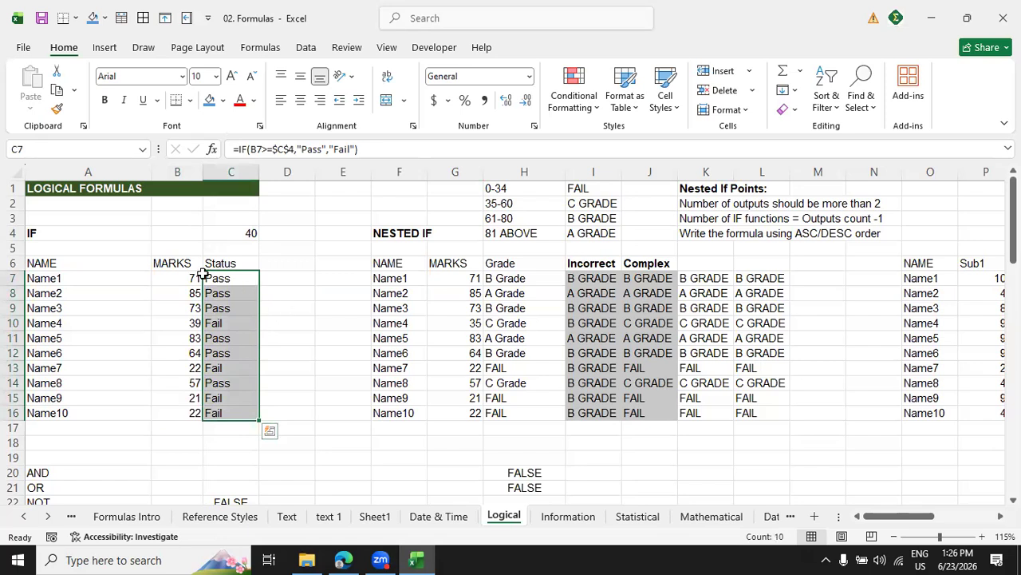
Start an IF formula in D7 that tests whether the marks in B7 are >= the pass mark in C4.
{"action": "left_click", "coordinate": [290, 276]}
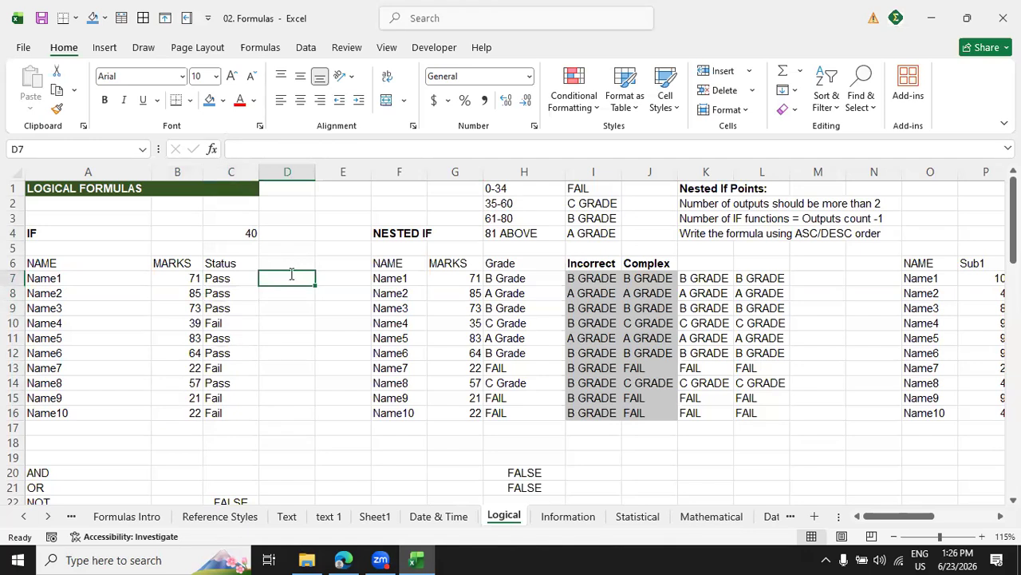
{"action": "type", "text": "=if"}
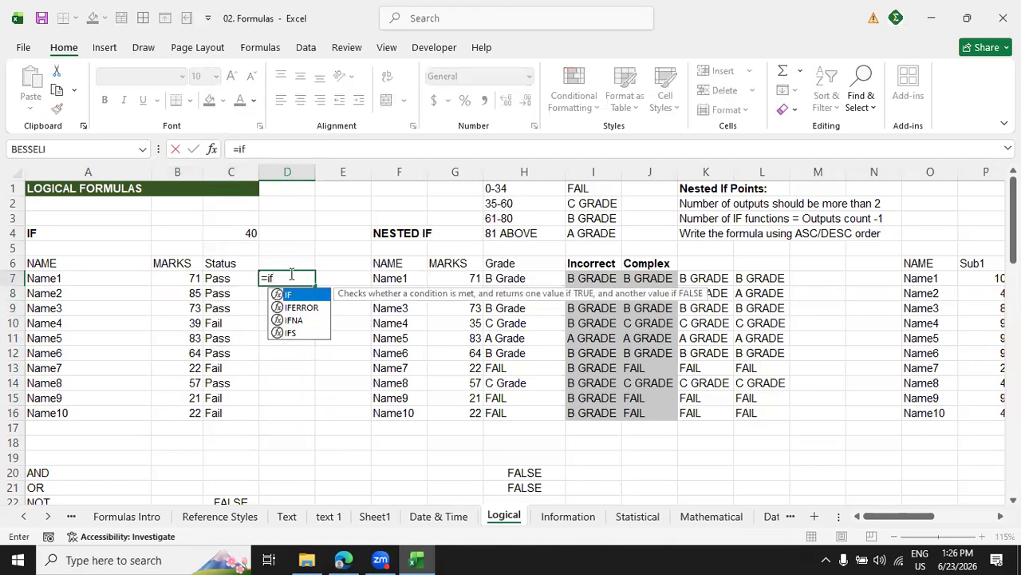
{"action": "type", "text": "("}
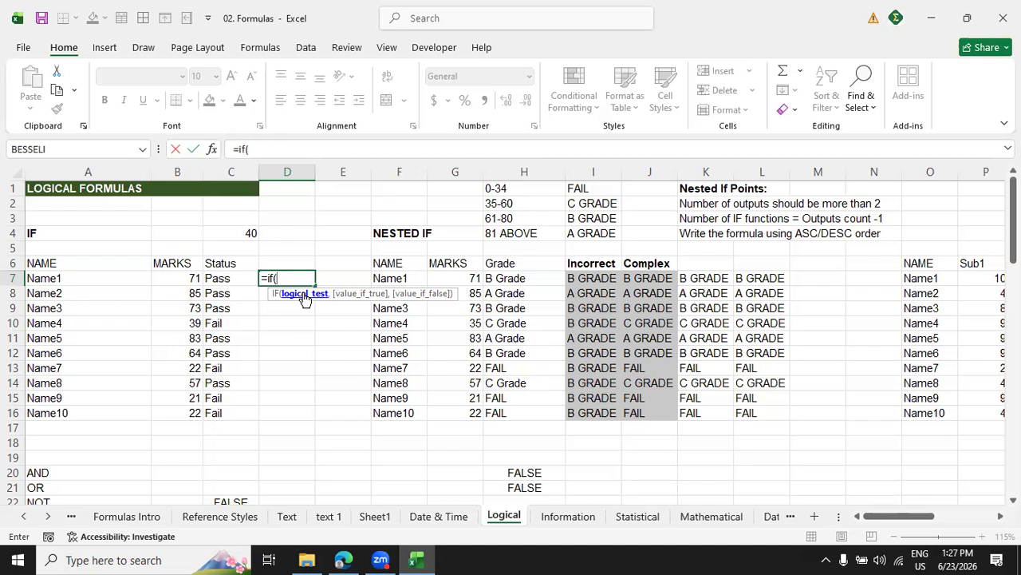
{"action": "left_click", "coordinate": [189, 282]}
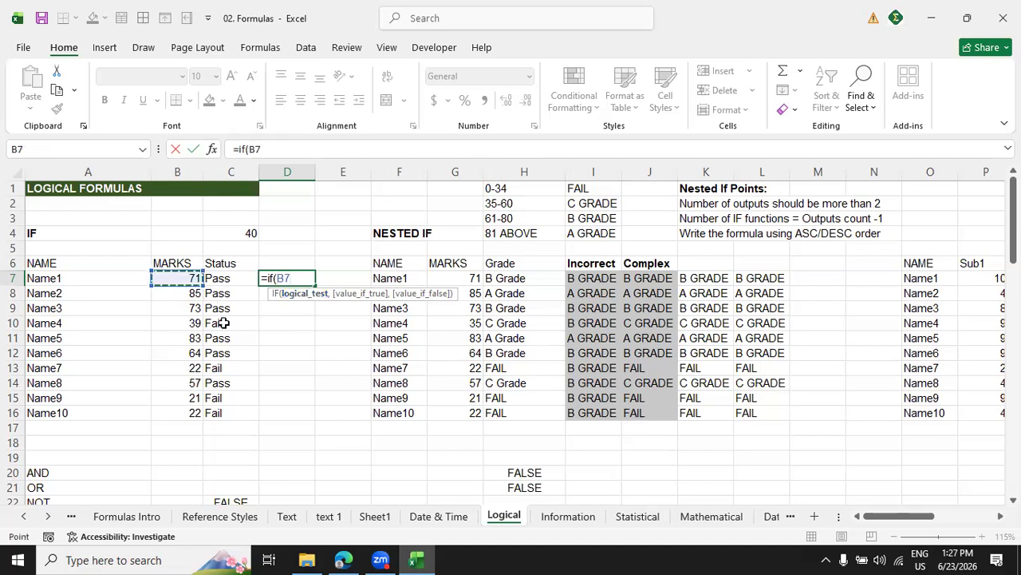
{"action": "type", "text": ">"}
{"action": "key", "text": "BackSpace"}
{"action": "type", "text": "="}
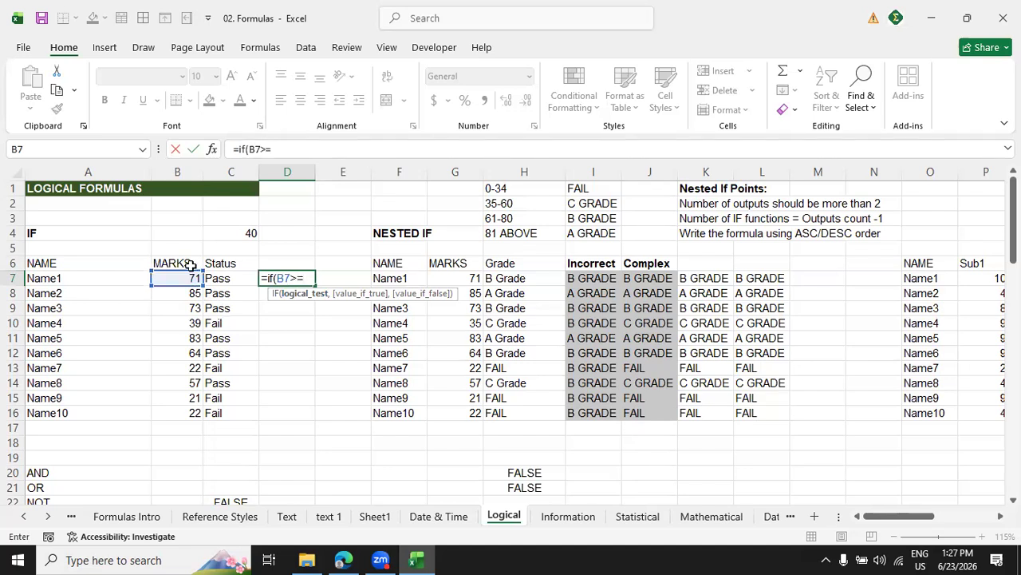
{"action": "left_click", "coordinate": [234, 235]}
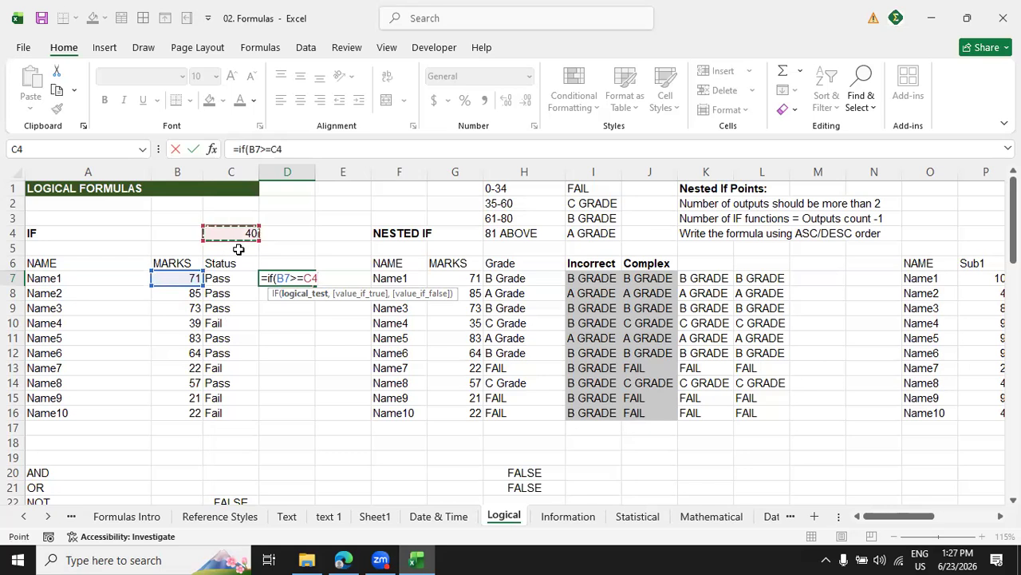
Complete the IF formula with "Pass" as the true result and "Fail" as the false result.
{"action": "type", "text": ","}
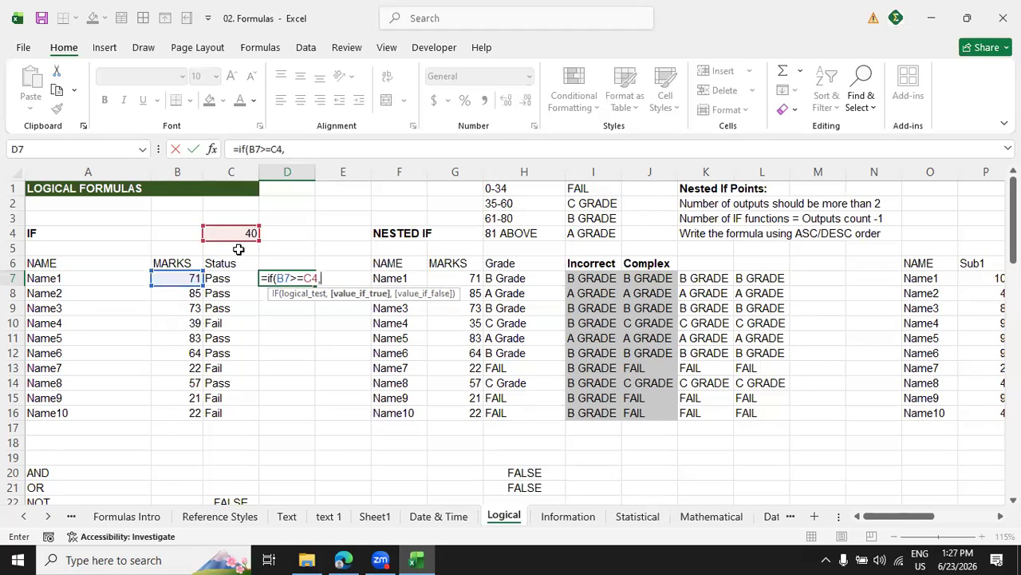
{"action": "type", "text": "\"Pass\","}
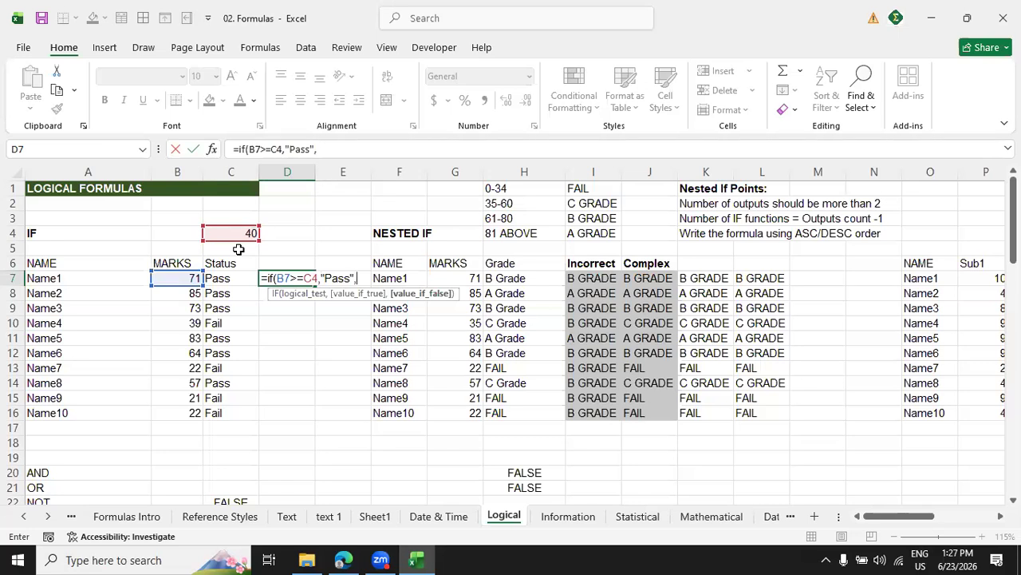
{"action": "type", "text": "\"Fail\")"}
Make the pass mark reference absolute as $C$4 in the D7 formula and enter the formula.
{"action": "left_click", "coordinate": [271, 149]}
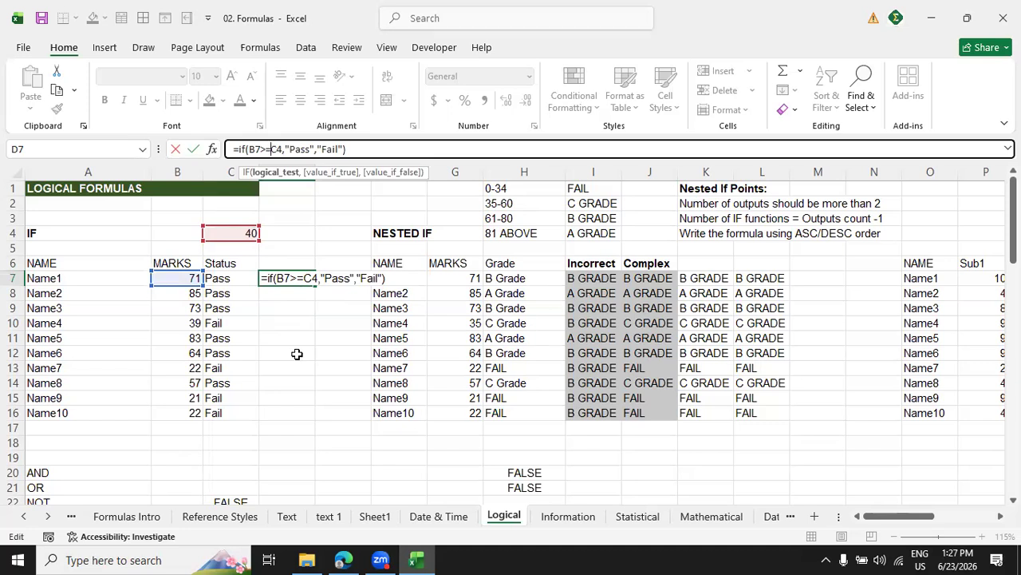
{"action": "key", "text": "F4"}
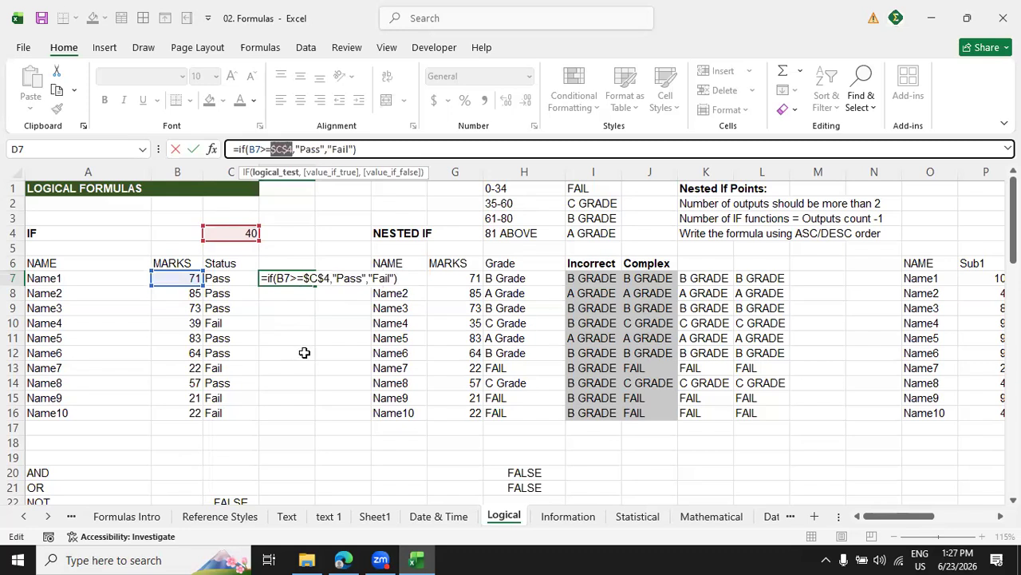
{"action": "left_click", "coordinate": [372, 152]}
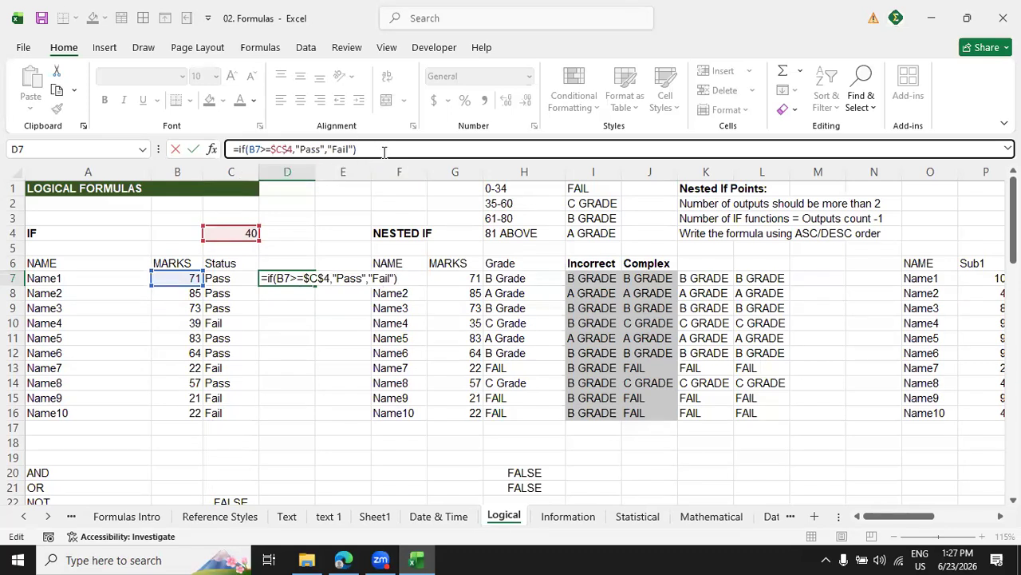
{"action": "key", "text": "Return"}
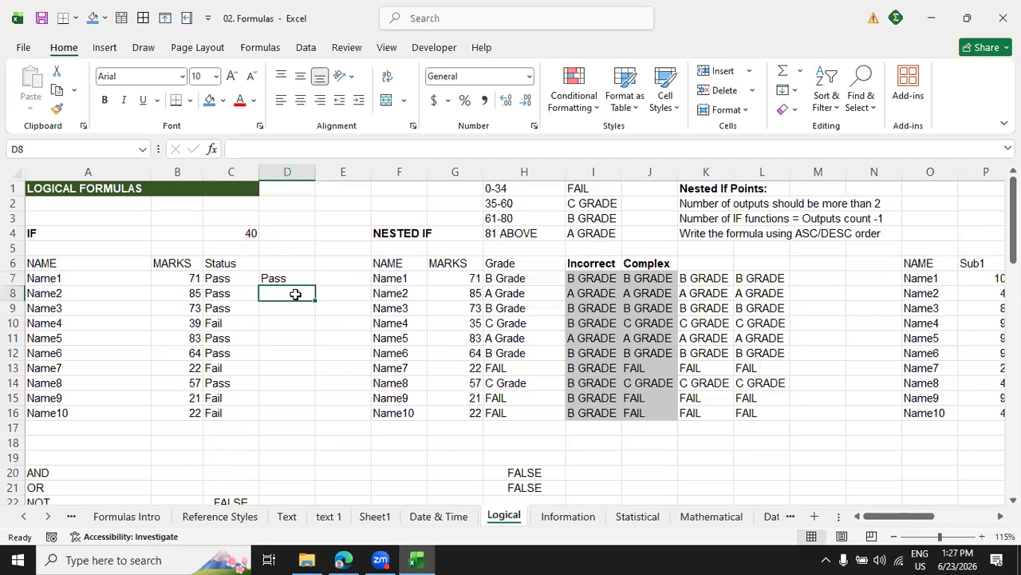
Fill the pass/fail formula from D7 down to D16.
{"action": "left_click", "coordinate": [296, 279]}
{"action": "left_click_drag", "start_coordinate": [317, 285], "coordinate": [311, 415]}
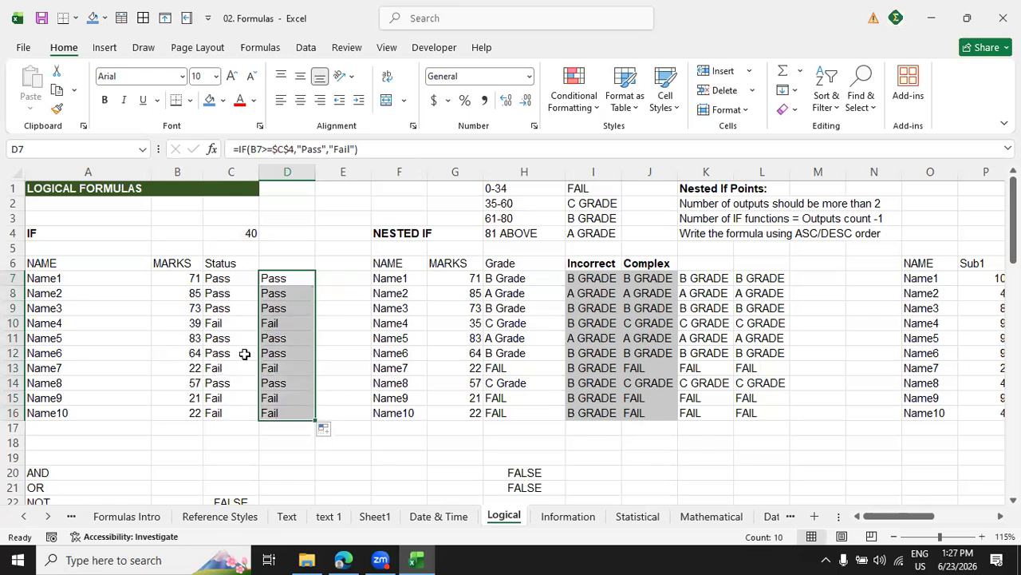
{"action": "right_click", "coordinate": [291, 308]}
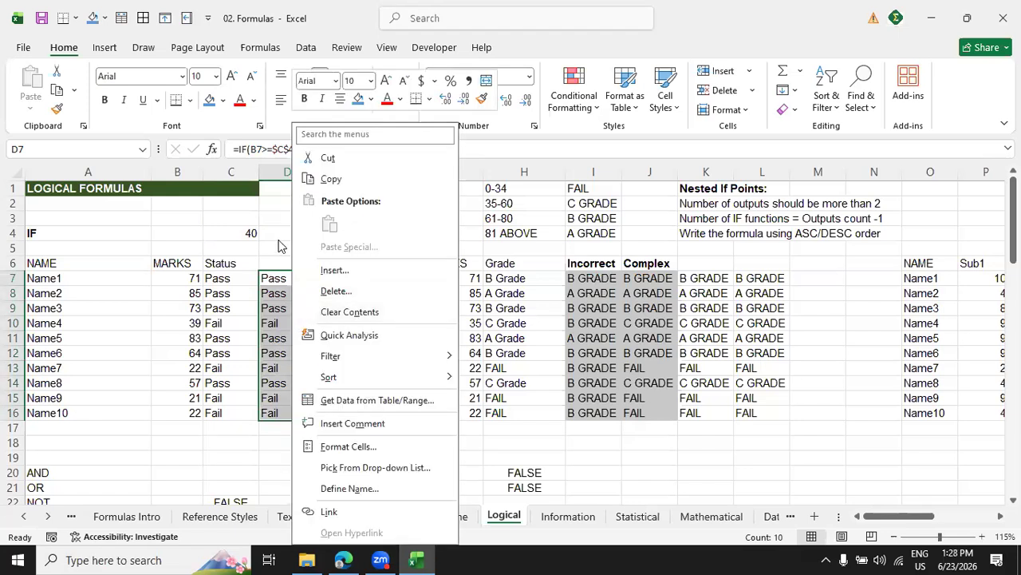
{"action": "key", "text": "Escape"}
Examine the Met/Not Met example's actual sales in B28:B37 and individual targets in C28:C37.
{"action": "scroll", "coordinate": [327, 309], "scroll_direction": "down", "scroll_amount": 10}
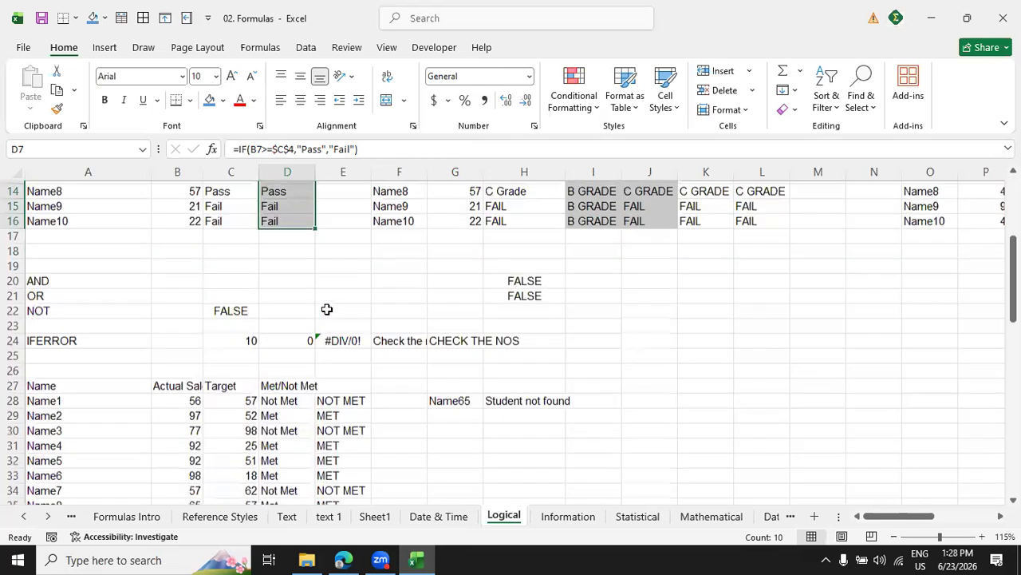
{"action": "scroll", "coordinate": [327, 309], "scroll_direction": "up", "scroll_amount": 5}
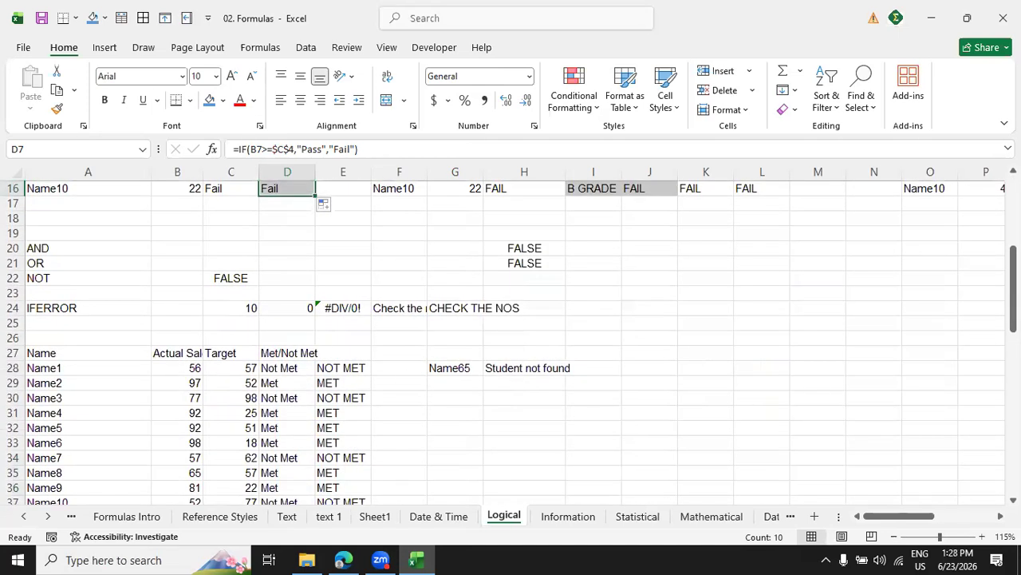
{"action": "left_click_drag", "start_coordinate": [1014, 288], "coordinate": [1013, 309]}
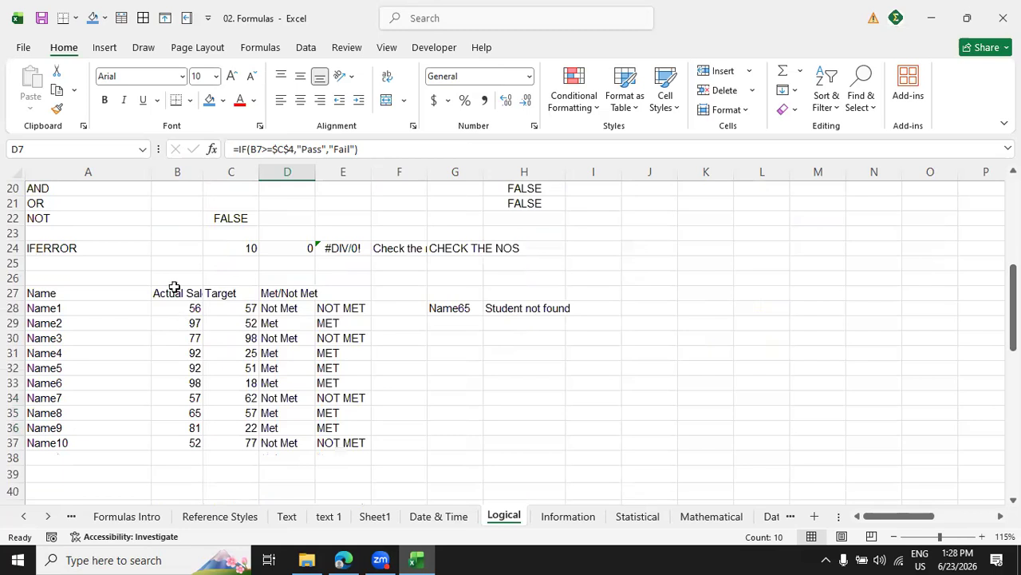
{"action": "left_click", "coordinate": [209, 312]}
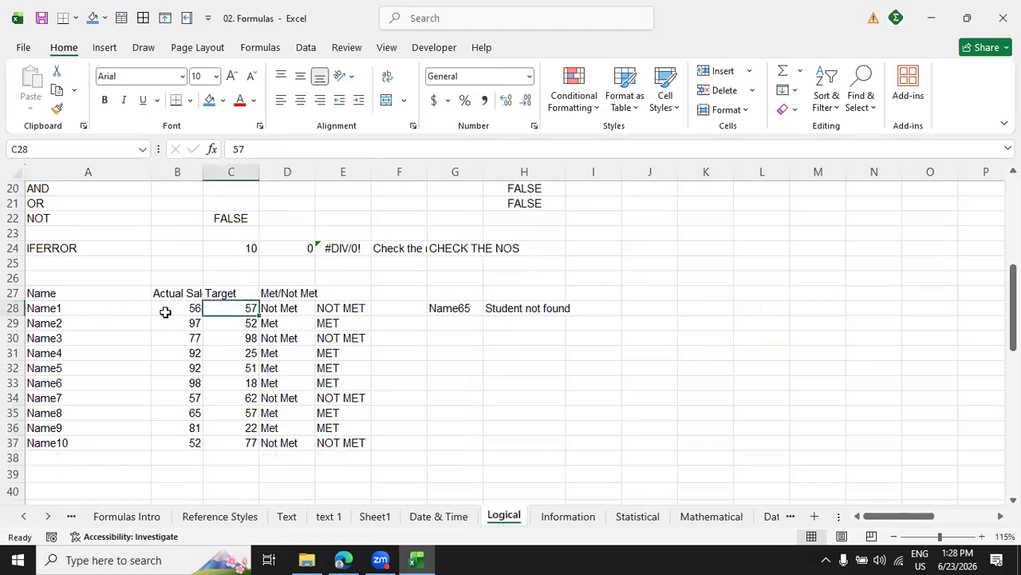
{"action": "left_click_drag", "start_coordinate": [172, 310], "coordinate": [172, 368]}
{"action": "left_click_drag", "start_coordinate": [172, 417], "coordinate": [177, 443]}
{"action": "left_click_drag", "start_coordinate": [249, 443], "coordinate": [244, 324]}
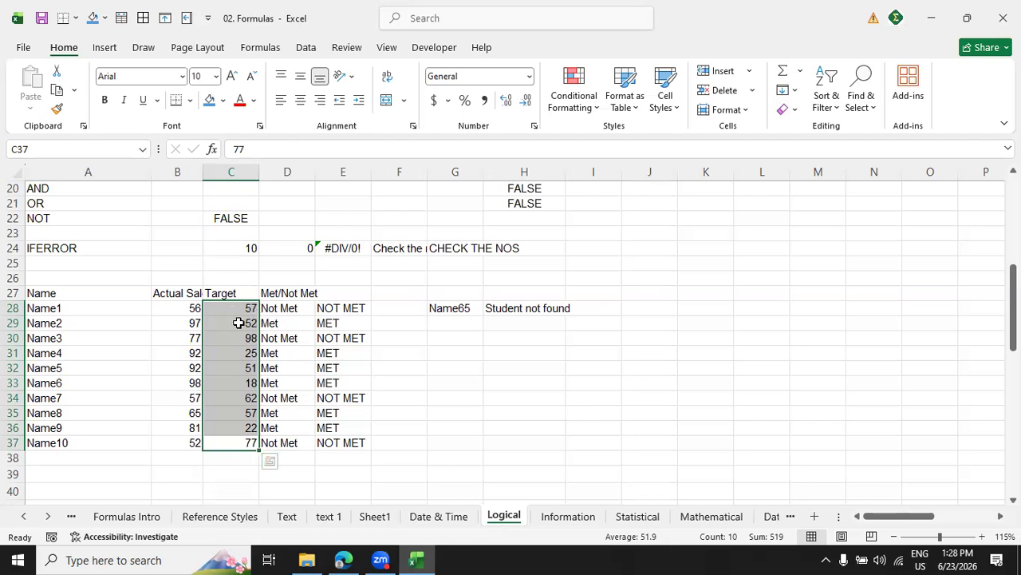
Compare the single pass mark in C4 with the row-by-row targets of the Met/Not Met table.
{"action": "scroll", "coordinate": [238, 322], "scroll_direction": "up", "scroll_amount": 6}
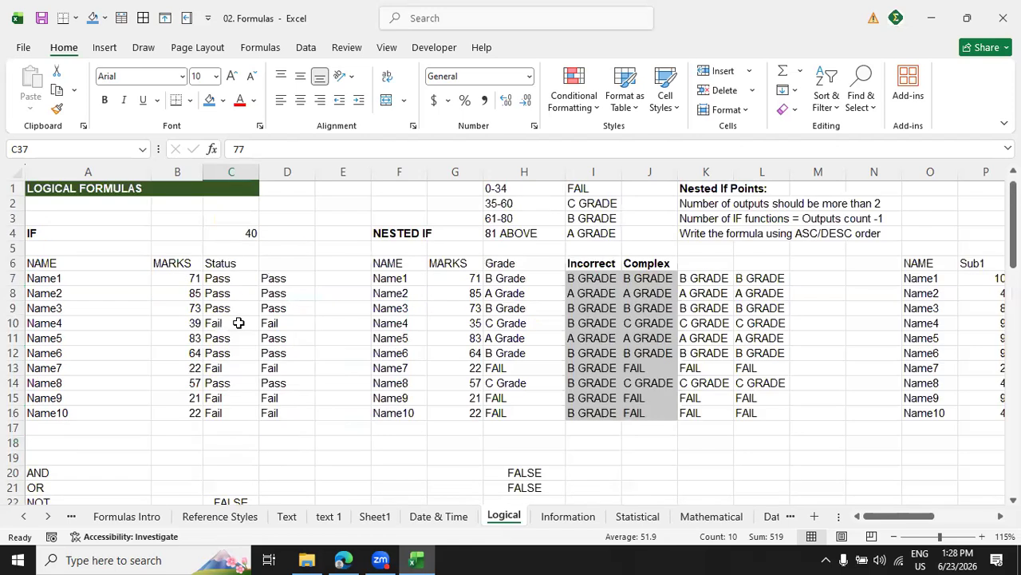
{"action": "left_click", "coordinate": [249, 234]}
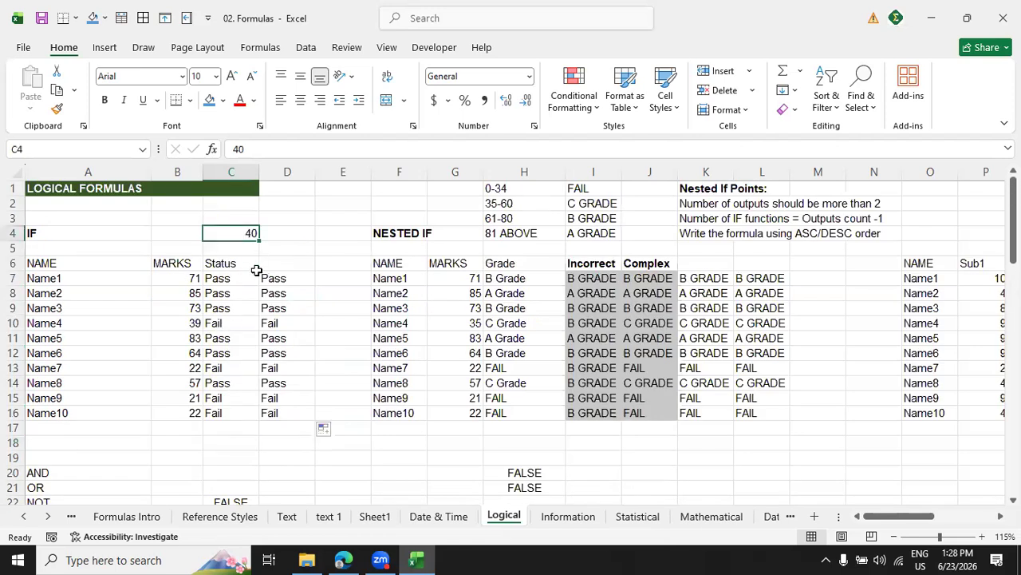
{"action": "scroll", "coordinate": [275, 320], "scroll_direction": "down", "scroll_amount": 10}
{"action": "scroll", "coordinate": [280, 329], "scroll_direction": "up", "scroll_amount": 3}
{"action": "scroll", "coordinate": [280, 329], "scroll_direction": "up", "scroll_amount": 3}
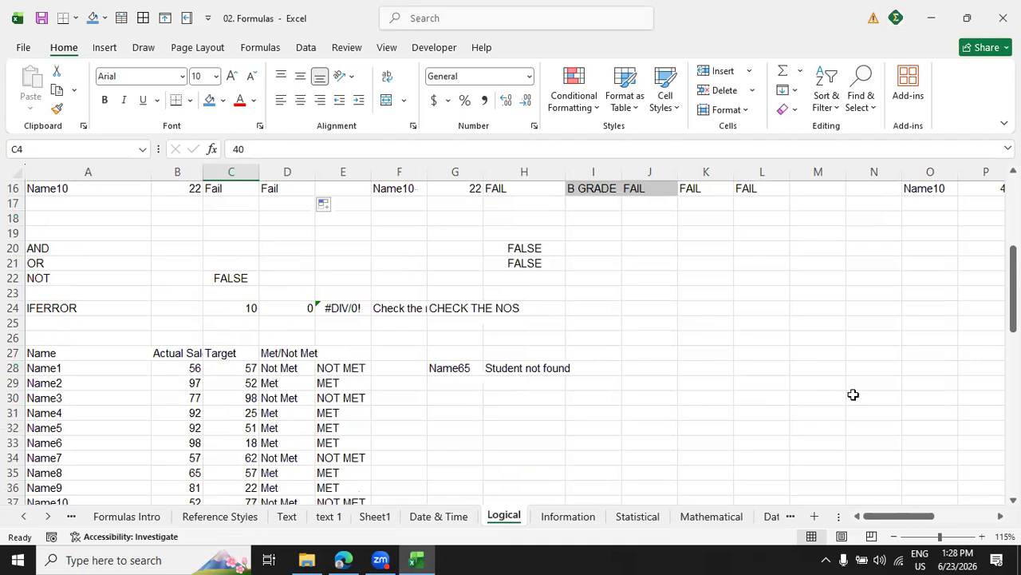
{"action": "left_click_drag", "start_coordinate": [1013, 281], "coordinate": [1013, 296]}
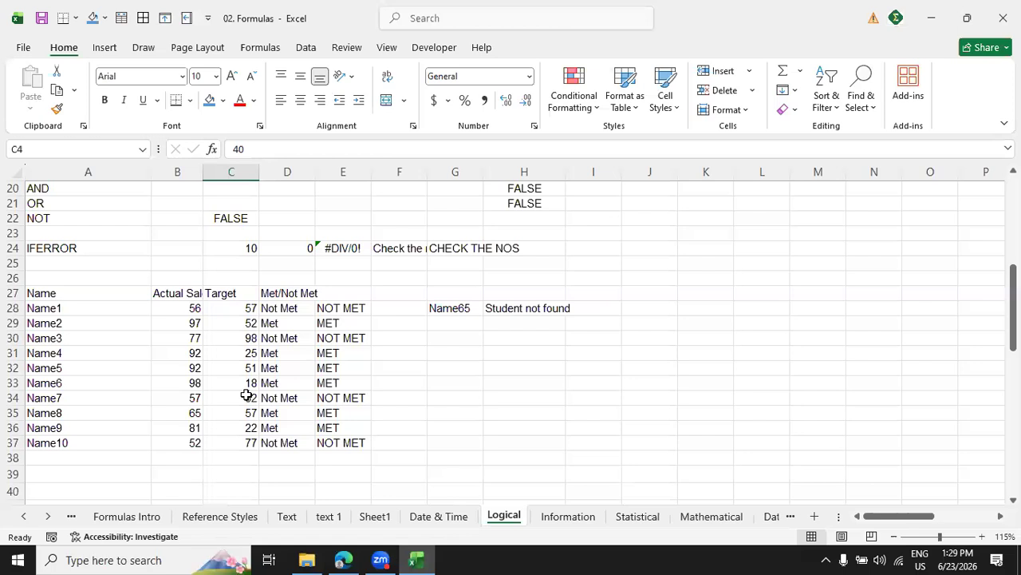
{"action": "scroll", "coordinate": [439, 402], "scroll_direction": "up", "scroll_amount": 6}
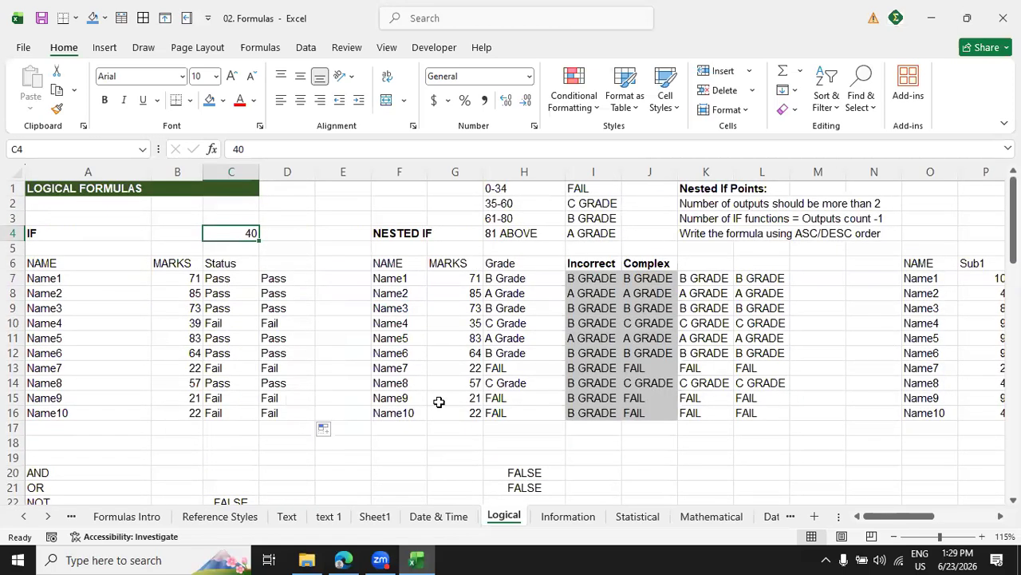